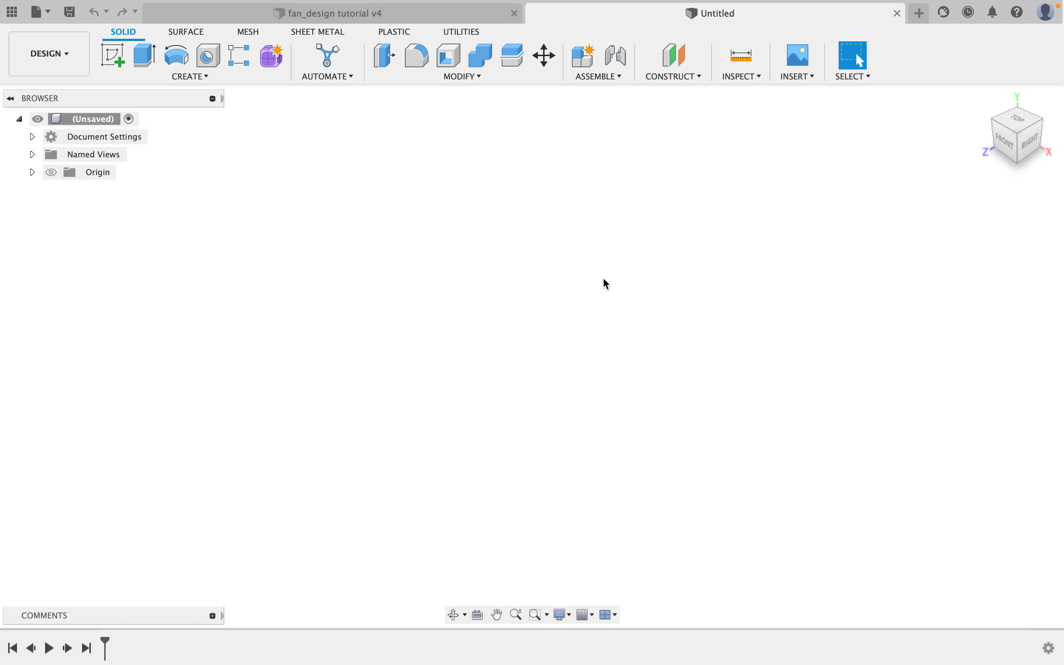
Open the finished fan design and orbit and zoom around the hub and blades to examine it.
{"action": "left_click", "coordinate": [356, 15]}
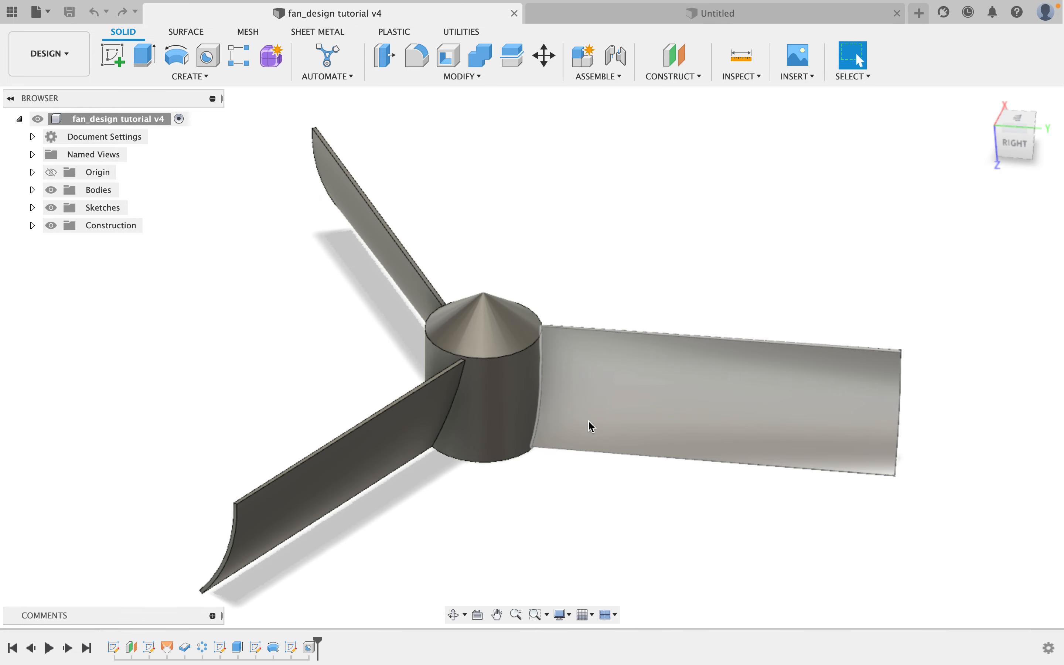
{"action": "scroll", "coordinate": [546, 424], "scroll_direction": "up", "scroll_amount": 2}
{"action": "middle_click_drag", "start_coordinate": [544, 423], "coordinate": [567, 288], "text": "shift"}
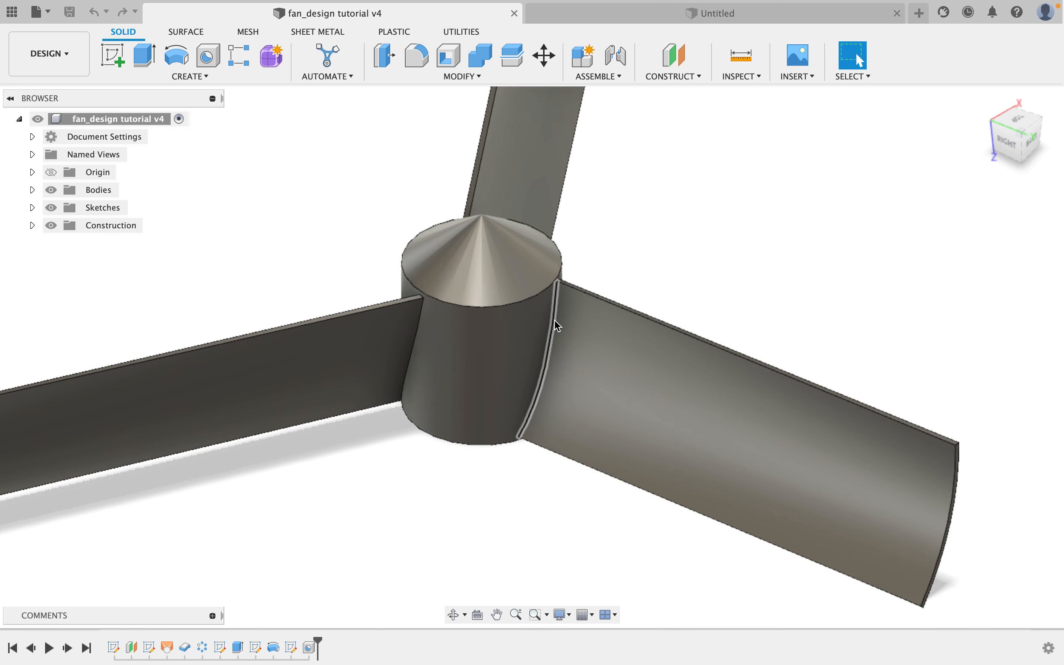
{"action": "scroll", "coordinate": [556, 324], "scroll_direction": "up", "scroll_amount": 3}
{"action": "middle_click_drag", "start_coordinate": [552, 321], "coordinate": [562, 283], "text": "shift"}
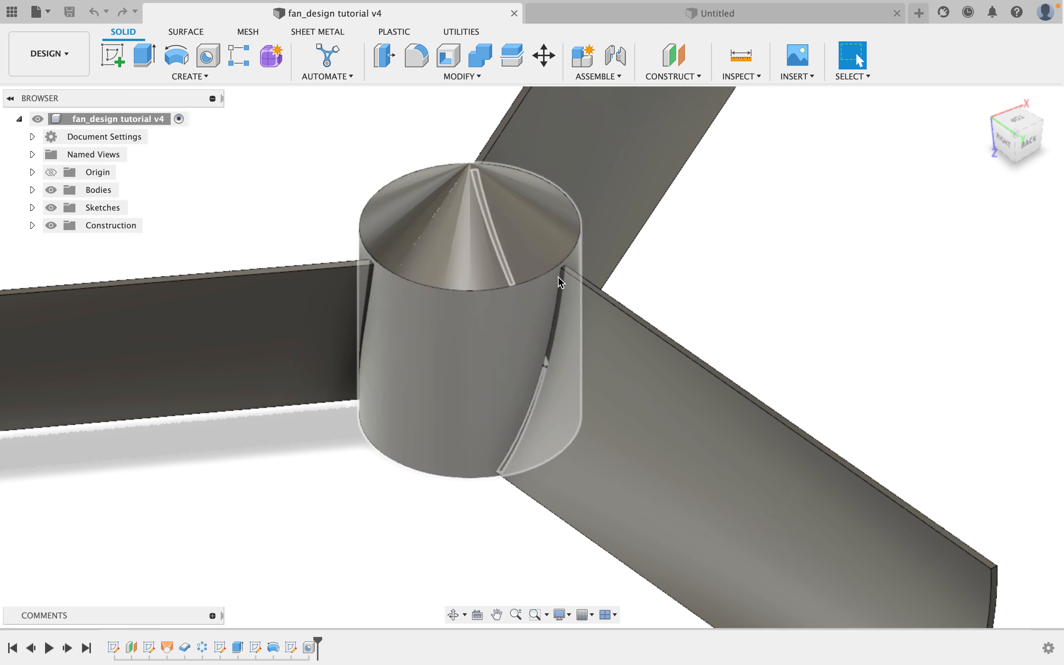
Return to the untitled design and start a new sketch on the right (YZ) origin plane.
{"action": "left_click", "coordinate": [632, 15]}
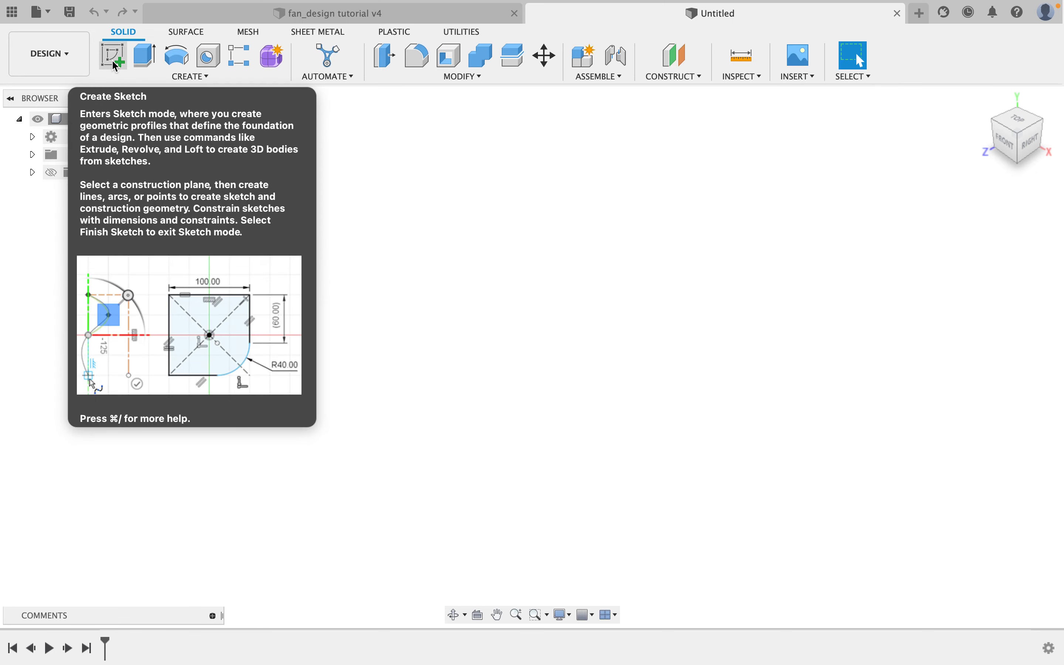
{"action": "left_click", "coordinate": [112, 61]}
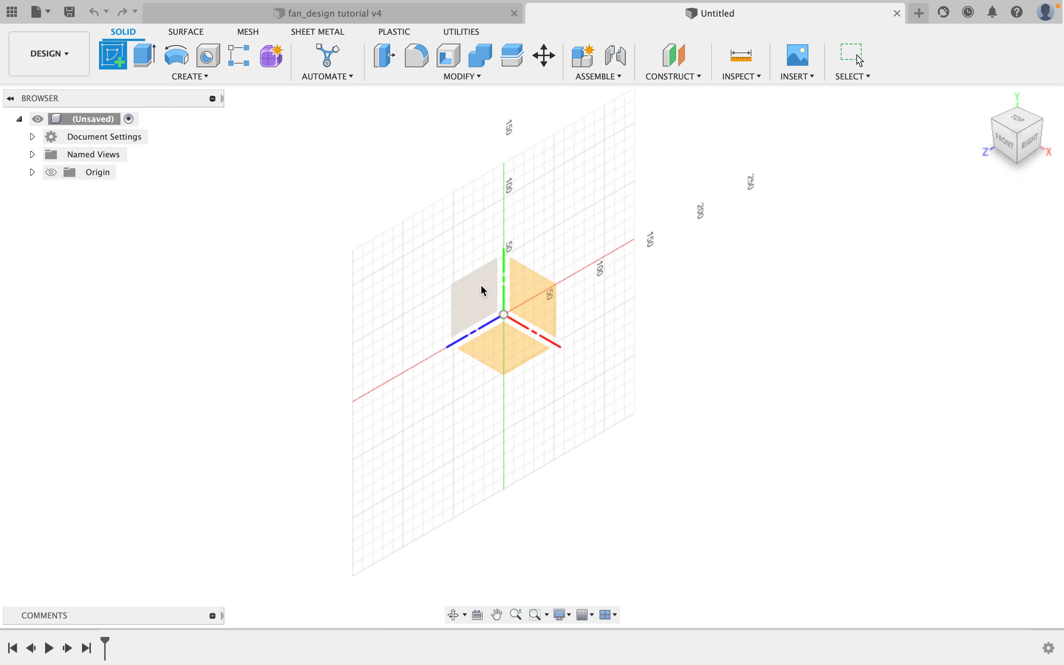
{"action": "left_click", "coordinate": [471, 290]}
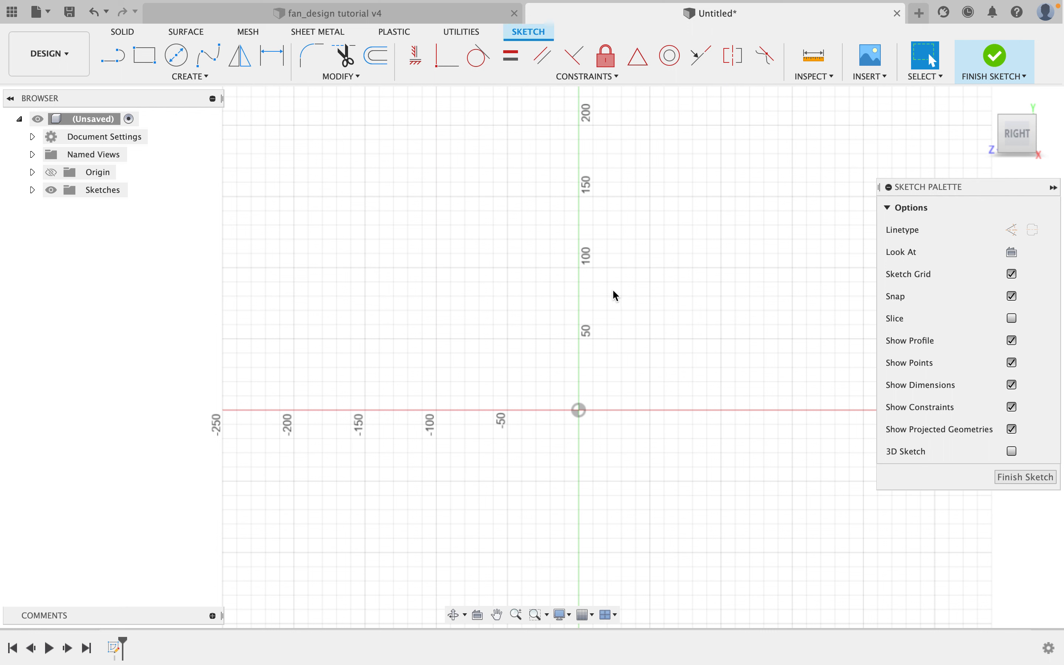
Sketch a 3-point arc from about (90, 110) down to about (-90, -90), bowing below the origin.
{"action": "left_click", "coordinate": [205, 77]}
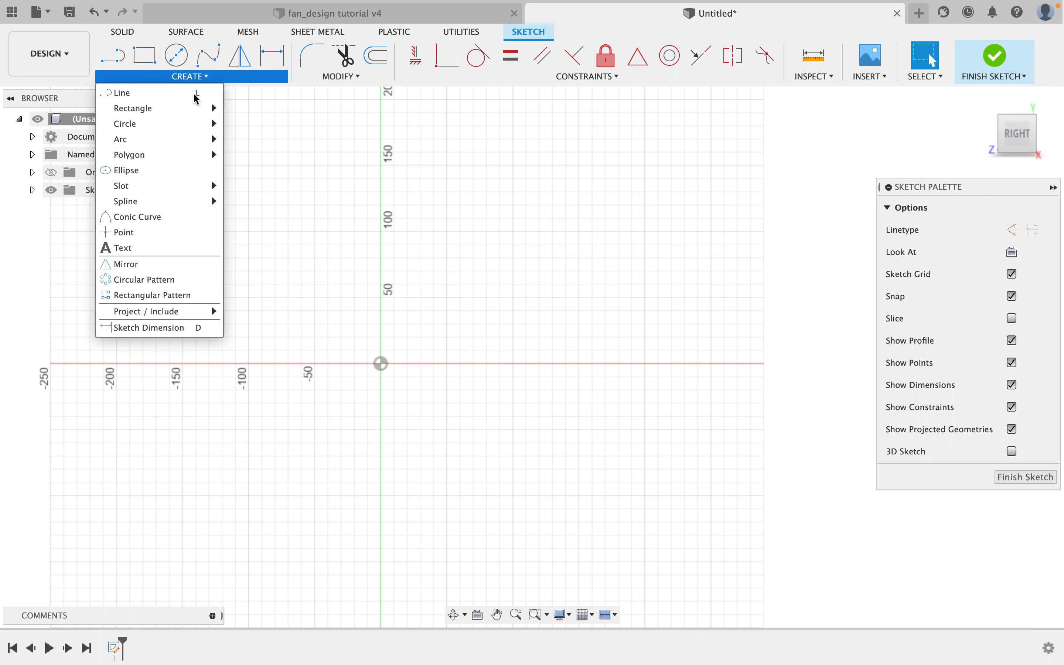
{"action": "mouse_move", "coordinate": [137, 147]}
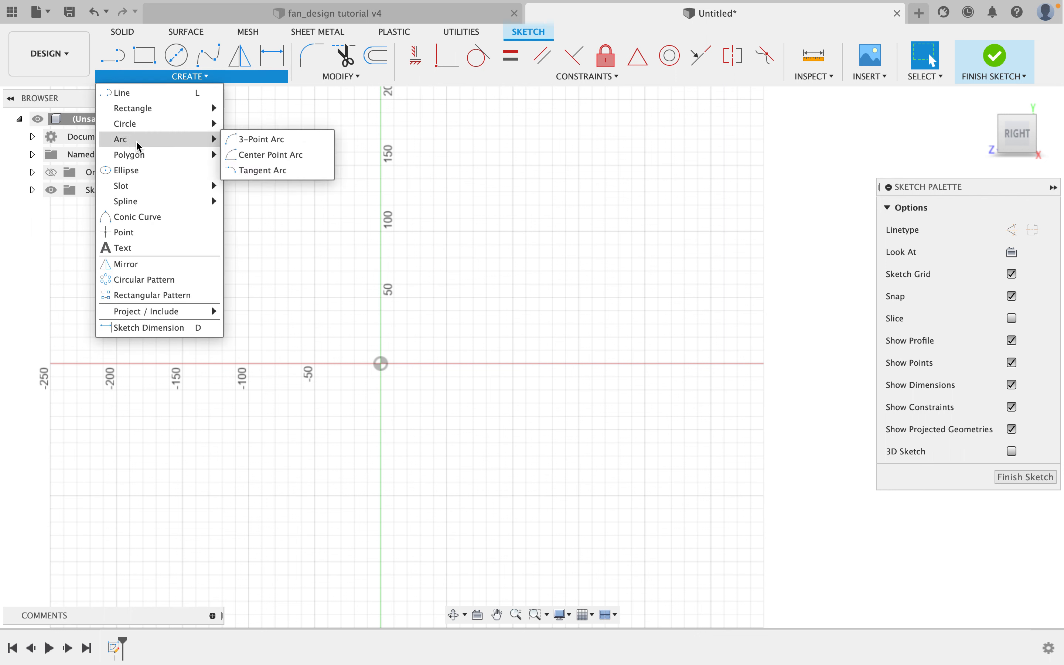
{"action": "left_click", "coordinate": [240, 143]}
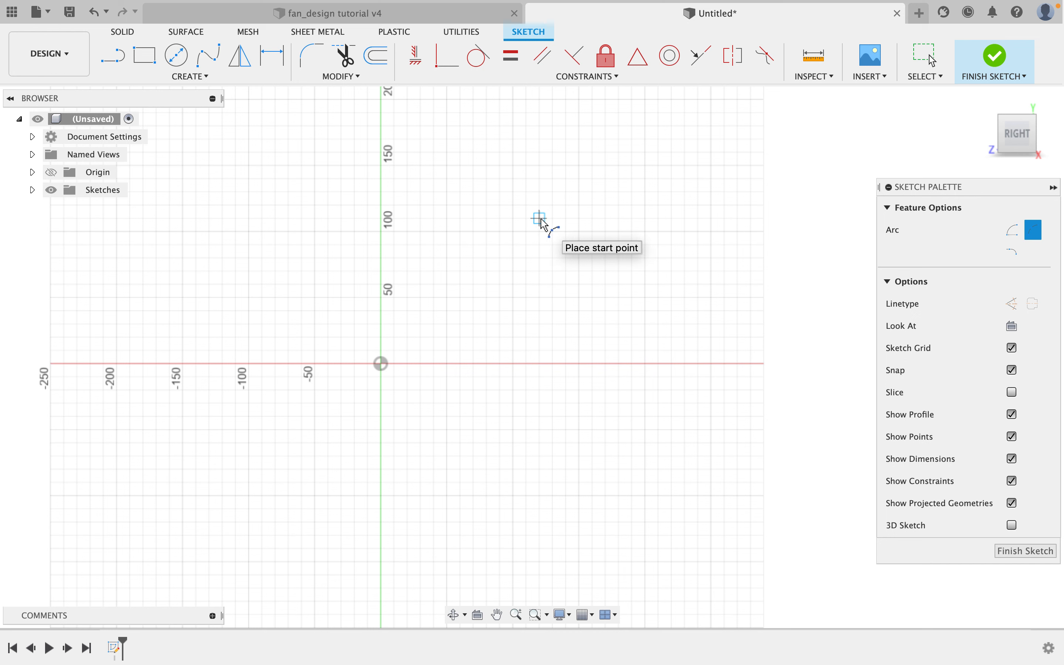
{"action": "left_click", "coordinate": [499, 215]}
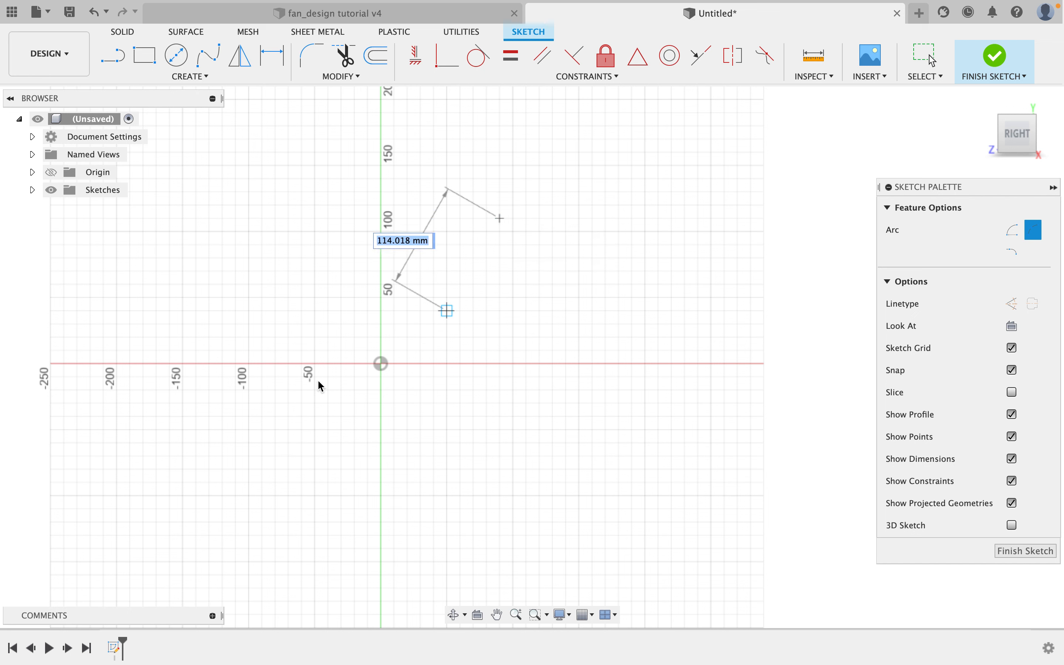
{"action": "left_click", "coordinate": [261, 485]}
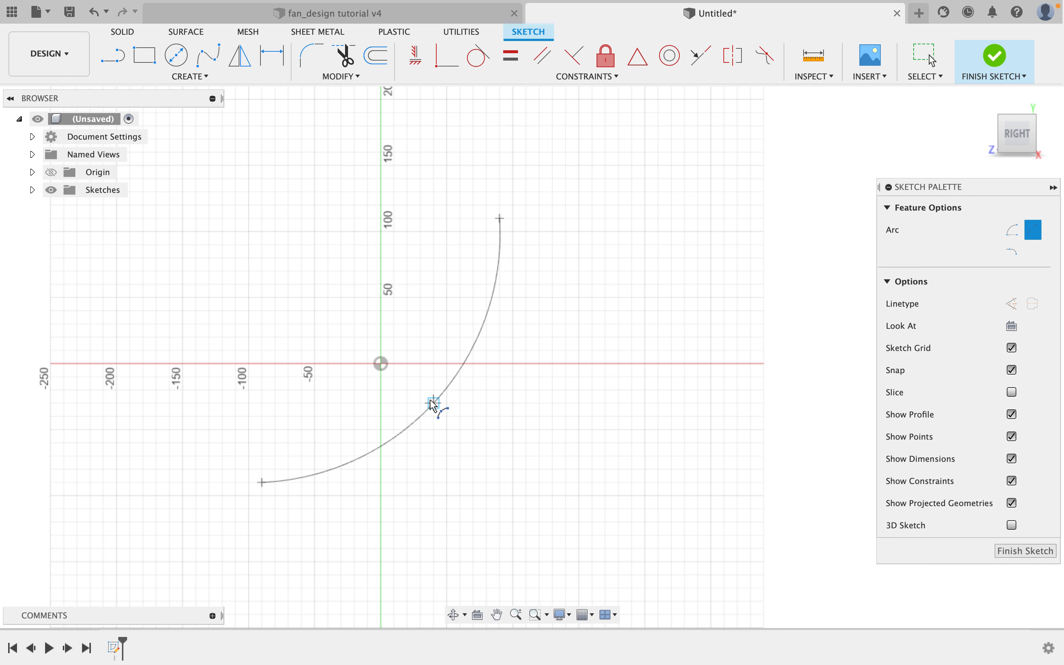
{"action": "left_click", "coordinate": [434, 402]}
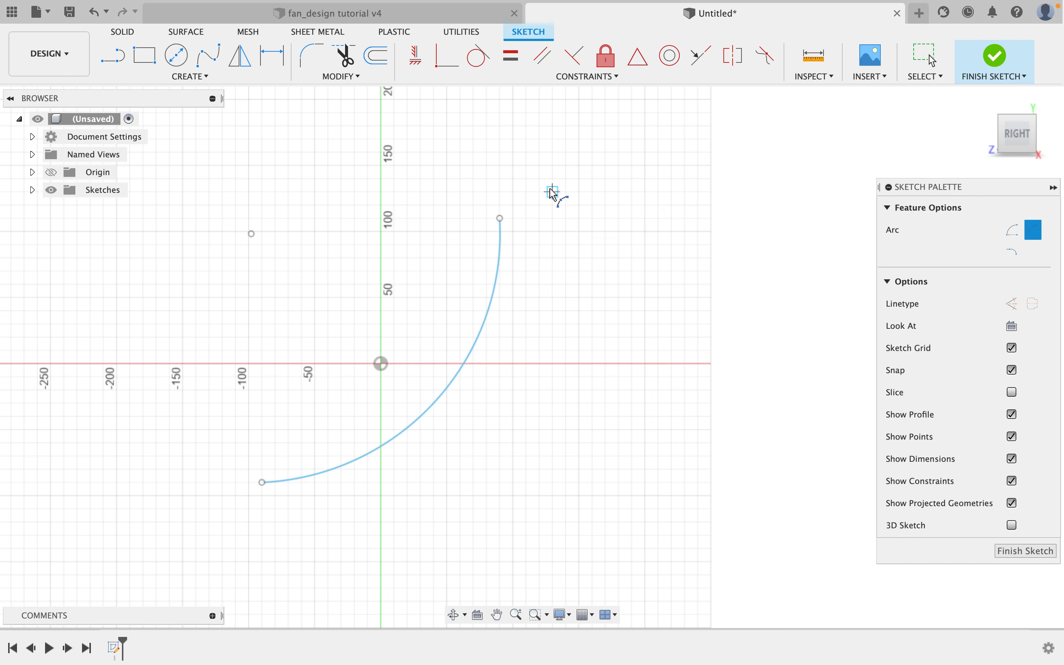
{"action": "right_click", "coordinate": [554, 194]}
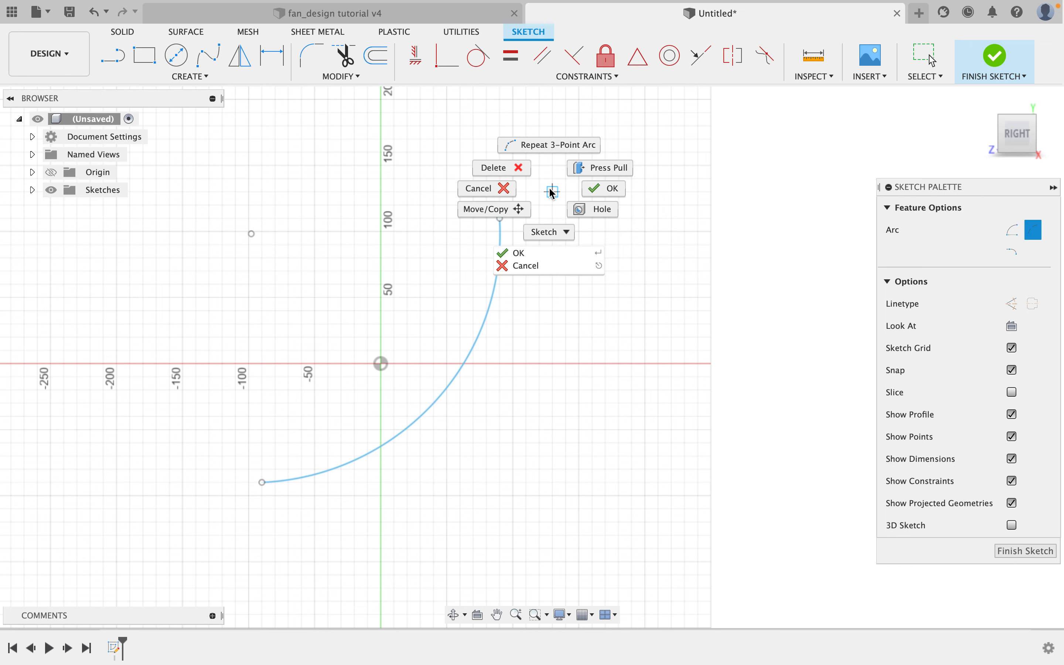
{"action": "left_click", "coordinate": [606, 190]}
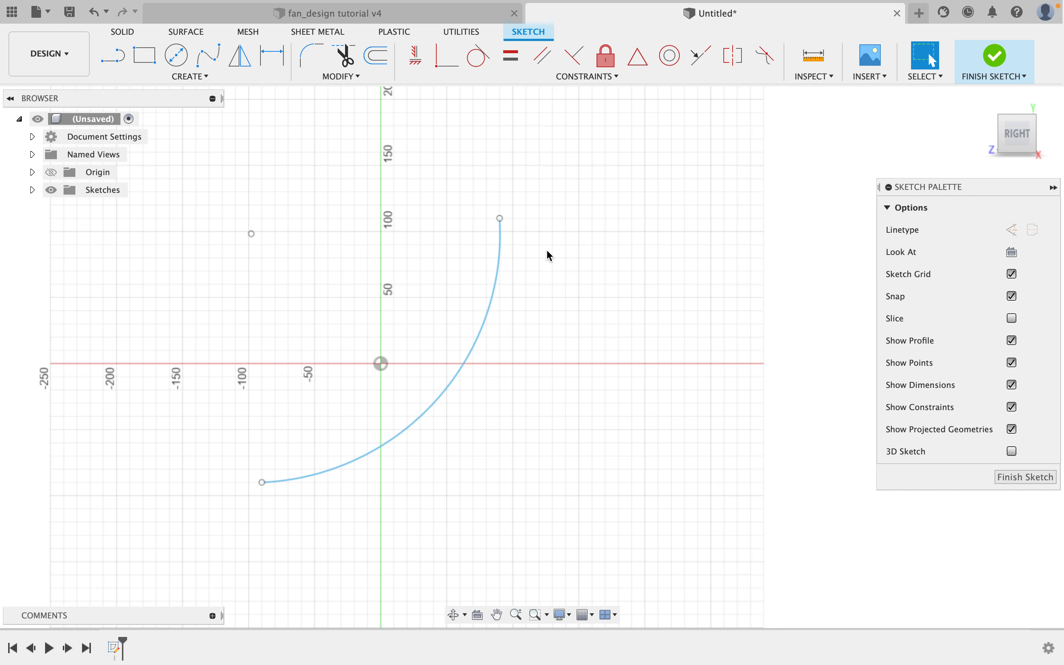
Drag the arc's upper endpoint and its curve outward to enlarge it to about 227 mm radius.
{"action": "left_click", "coordinate": [495, 303]}
{"action": "mouse_move", "coordinate": [500, 219]}
{"action": "left_mouse_down"}
{"action": "mouse_move", "coordinate": [551, 234]}
{"action": "mouse_move", "coordinate": [488, 219]}
{"action": "mouse_move", "coordinate": [552, 242]}
{"action": "mouse_move", "coordinate": [553, 231]}
{"action": "mouse_move", "coordinate": [490, 228]}
{"action": "mouse_move", "coordinate": [526, 215]}
{"action": "mouse_move", "coordinate": [528, 199]}
{"action": "left_mouse_up"}
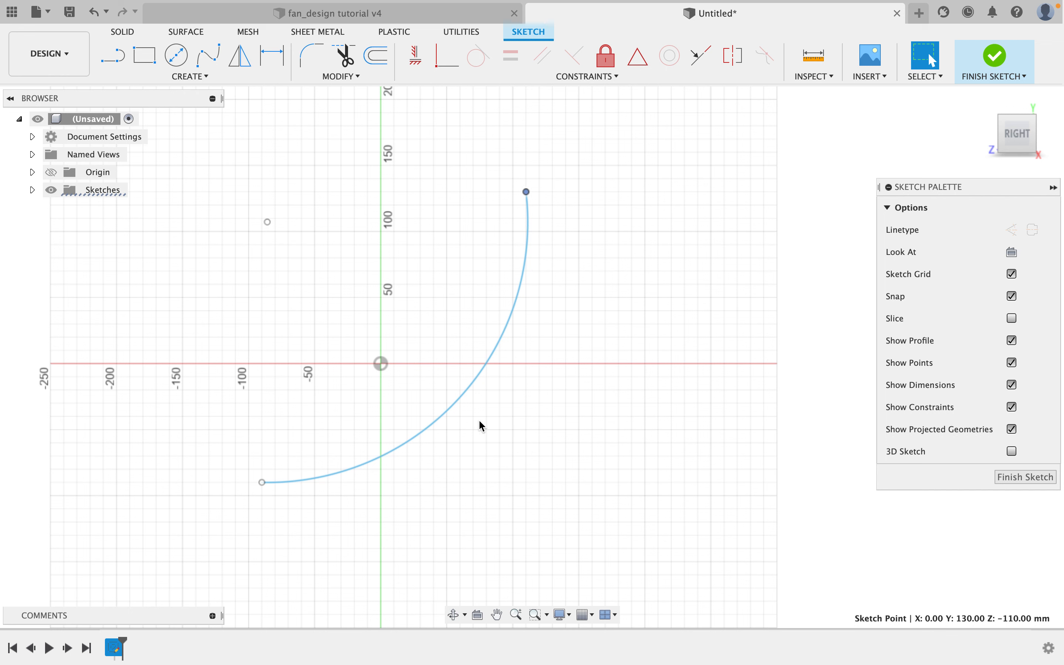
{"action": "left_click", "coordinate": [471, 390]}
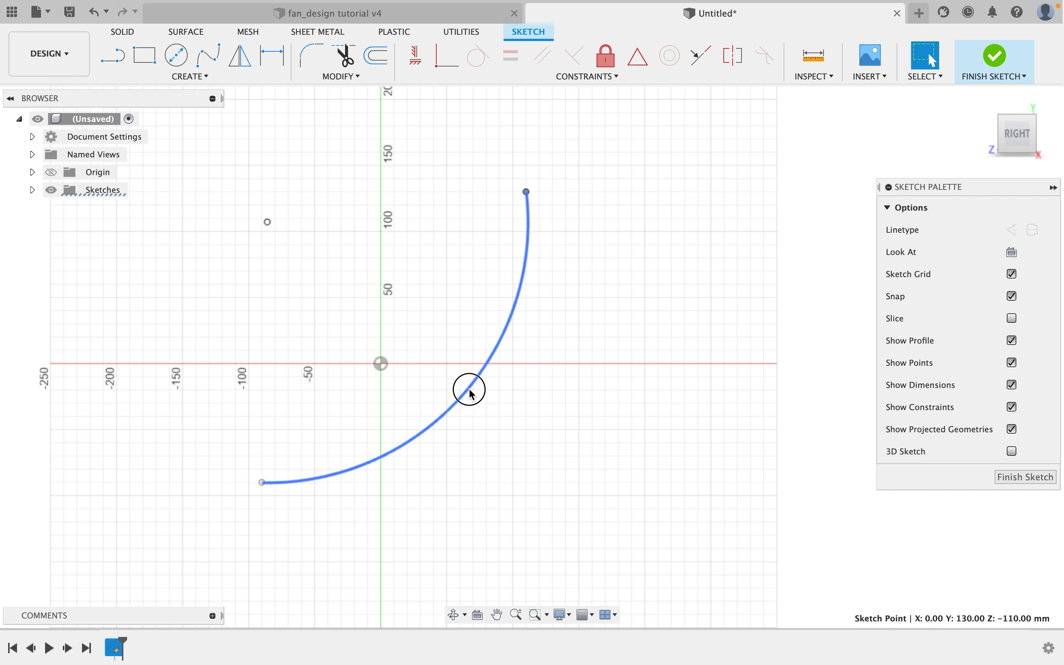
{"action": "left_click_drag", "start_coordinate": [491, 407], "coordinate": [507, 409]}
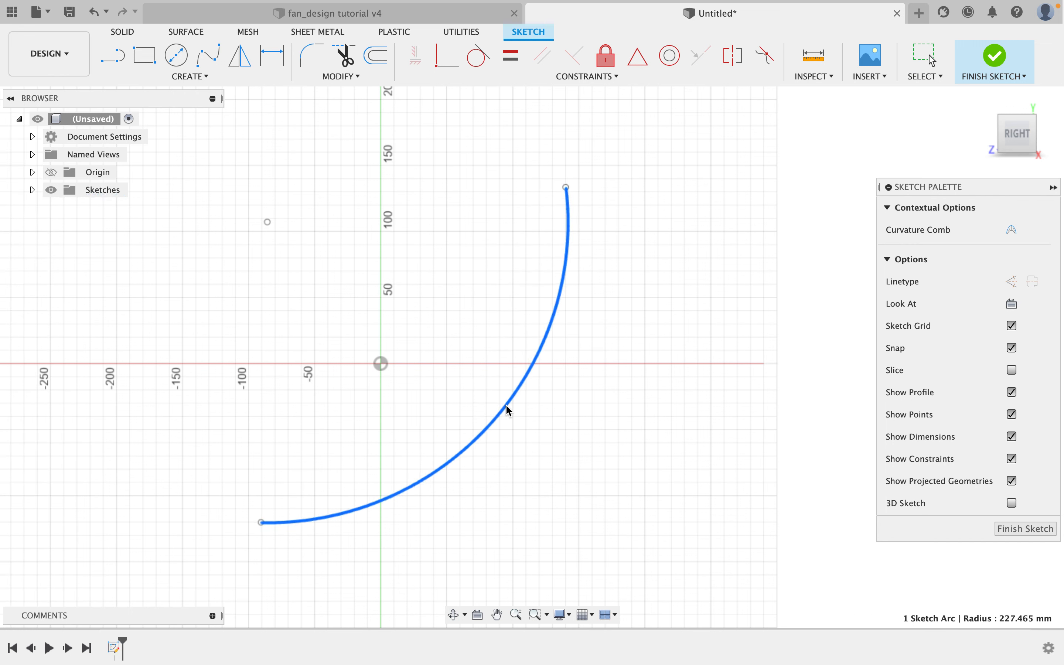
{"action": "left_click", "coordinate": [641, 247]}
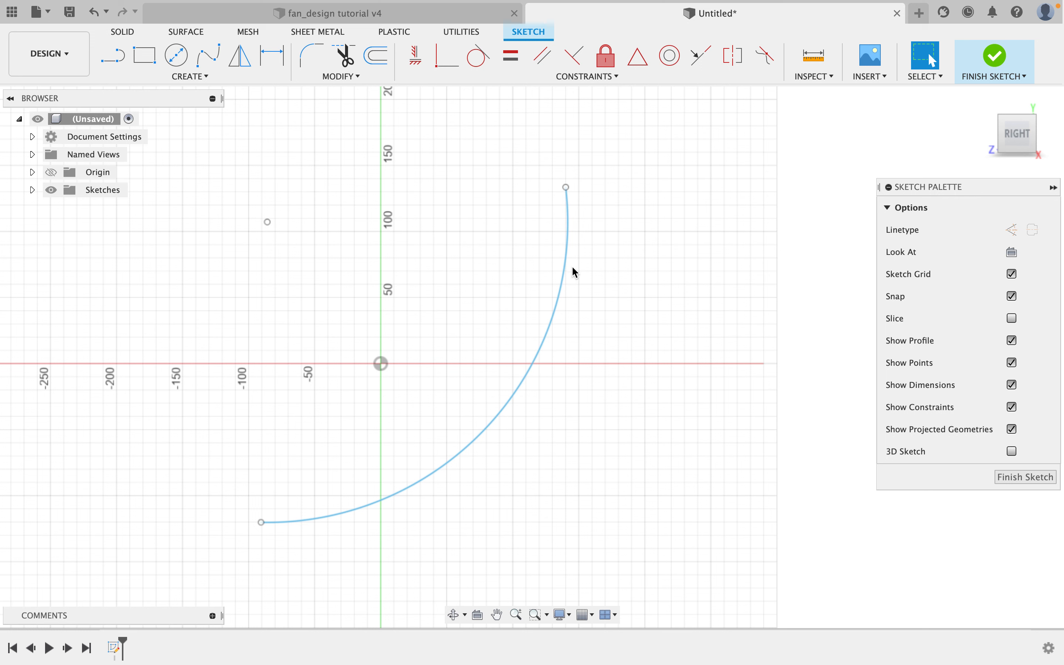
Draw a straight line joining the arc's two endpoints.
{"action": "left_click", "coordinate": [111, 62]}
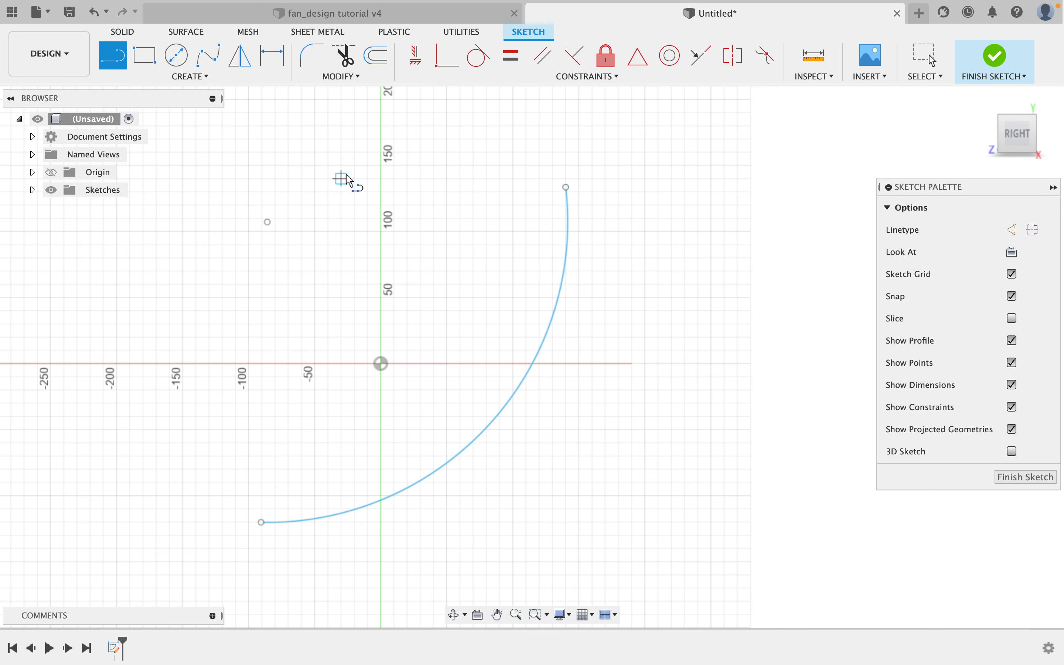
{"action": "left_click", "coordinate": [566, 188]}
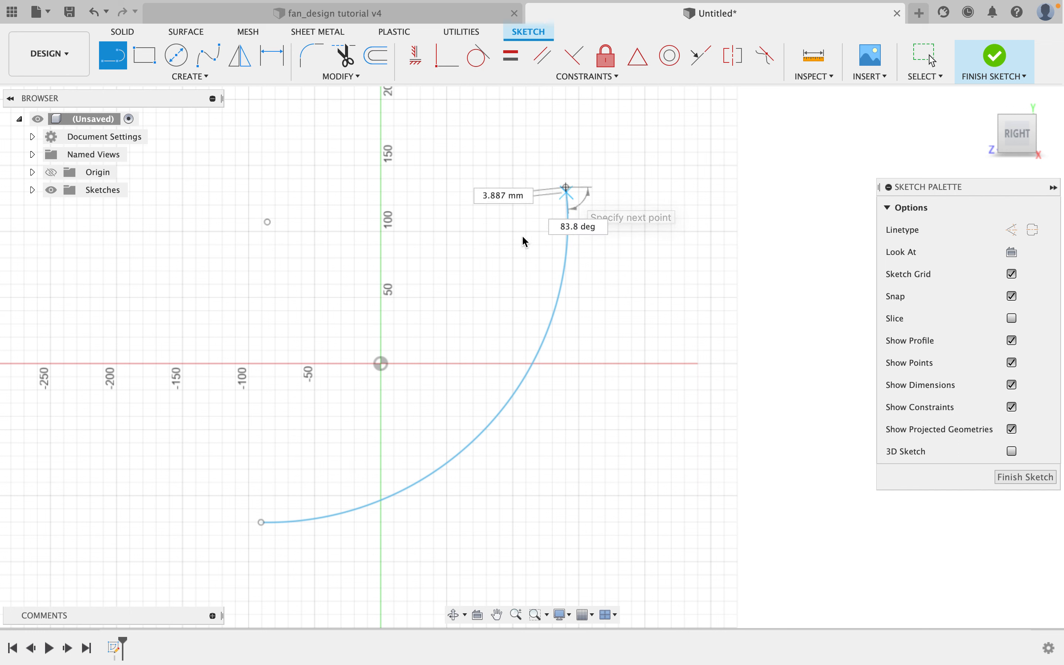
{"action": "double_click", "coordinate": [262, 522]}
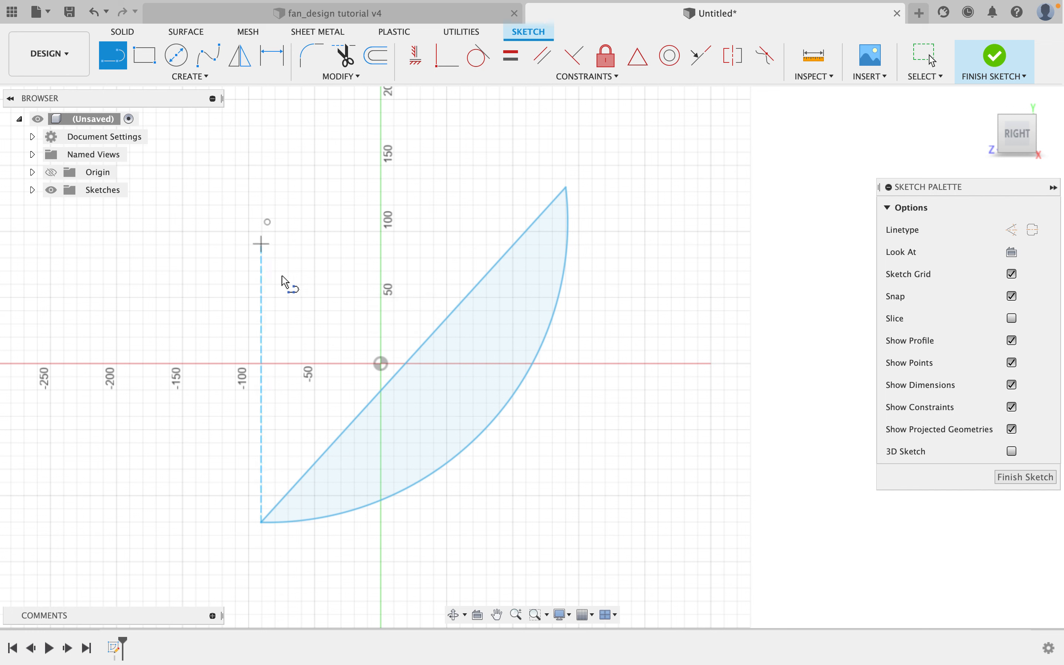
{"action": "right_click", "coordinate": [326, 275]}
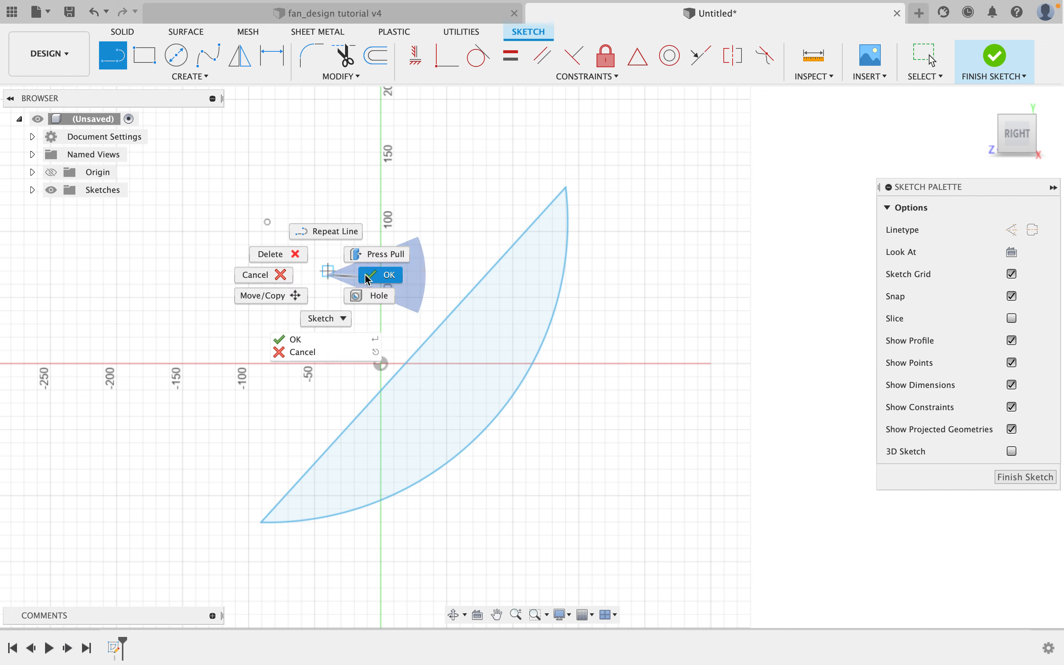
{"action": "left_click", "coordinate": [368, 278]}
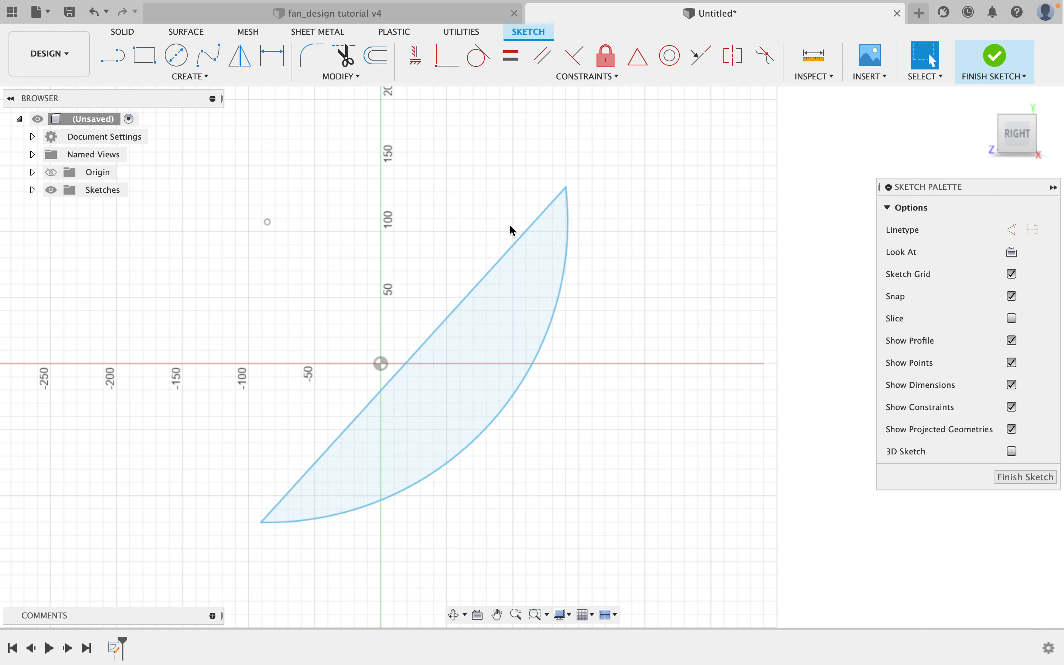
Convert the straight endpoint line into a construction line.
{"action": "left_click", "coordinate": [513, 244]}
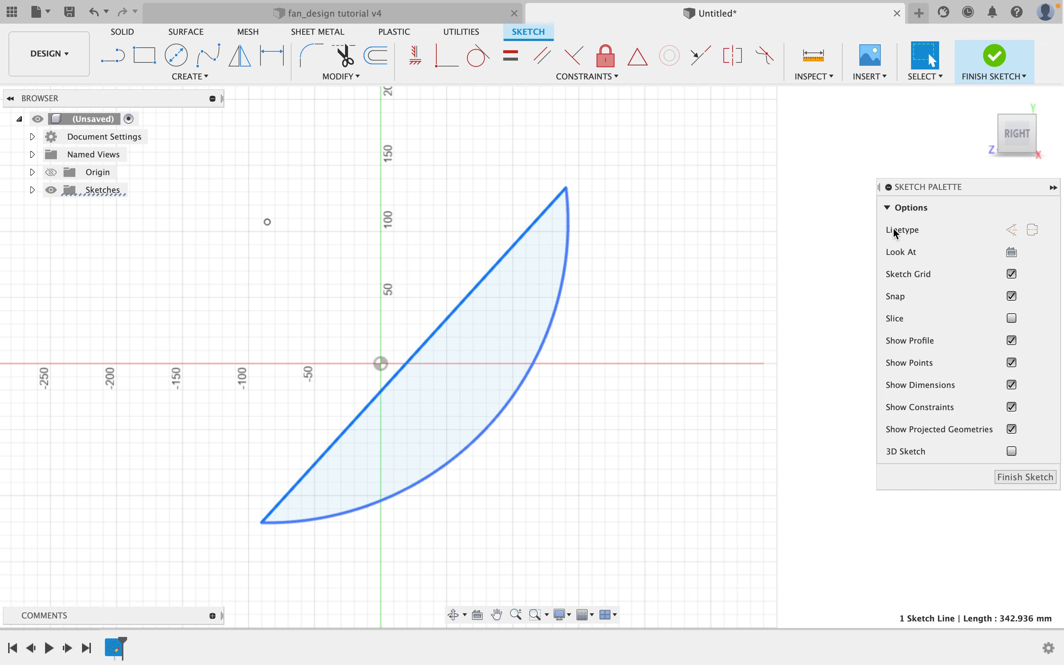
{"action": "left_click", "coordinate": [1013, 229]}
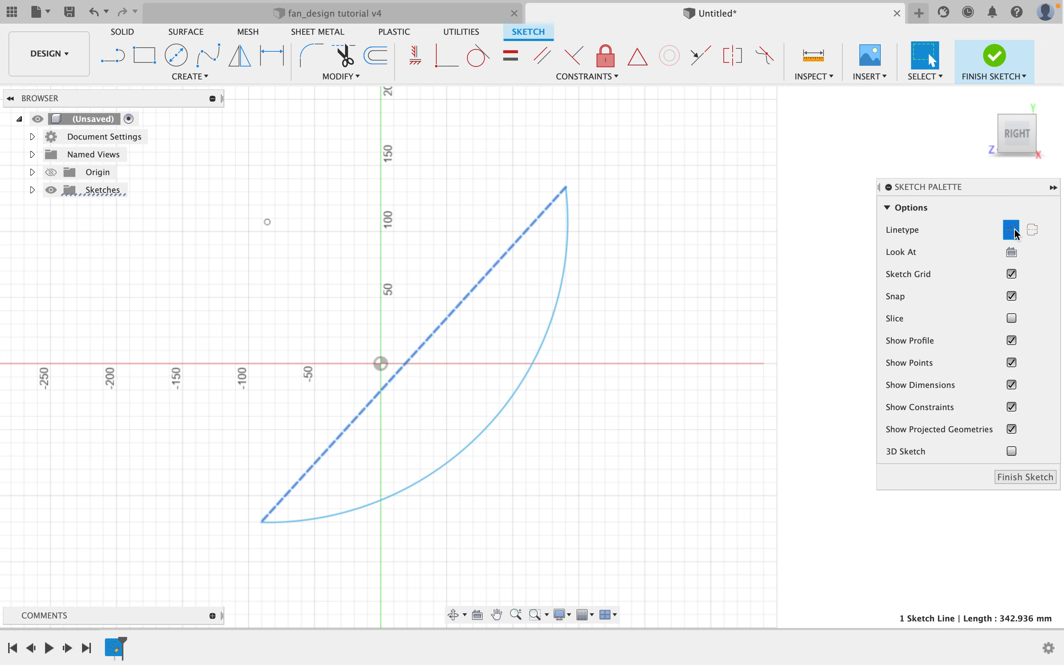
{"action": "left_click", "coordinate": [657, 228]}
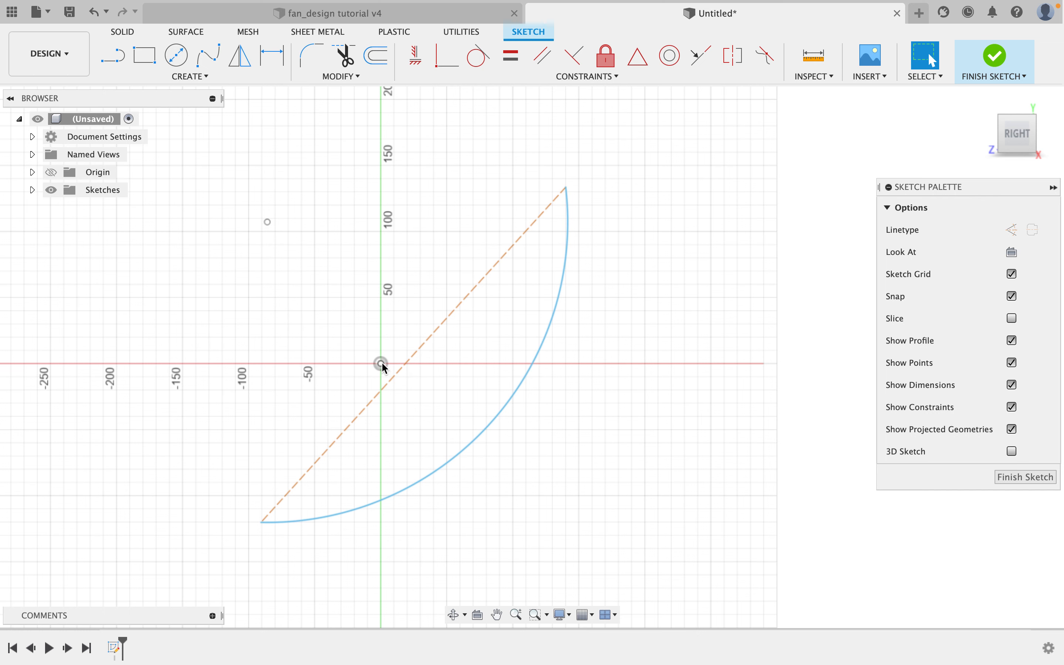
Apply a MidPoint constraint placing the arc's midpoint on the sketch origin.
{"action": "scroll", "coordinate": [381, 361], "scroll_direction": "down", "scroll_amount": 1}
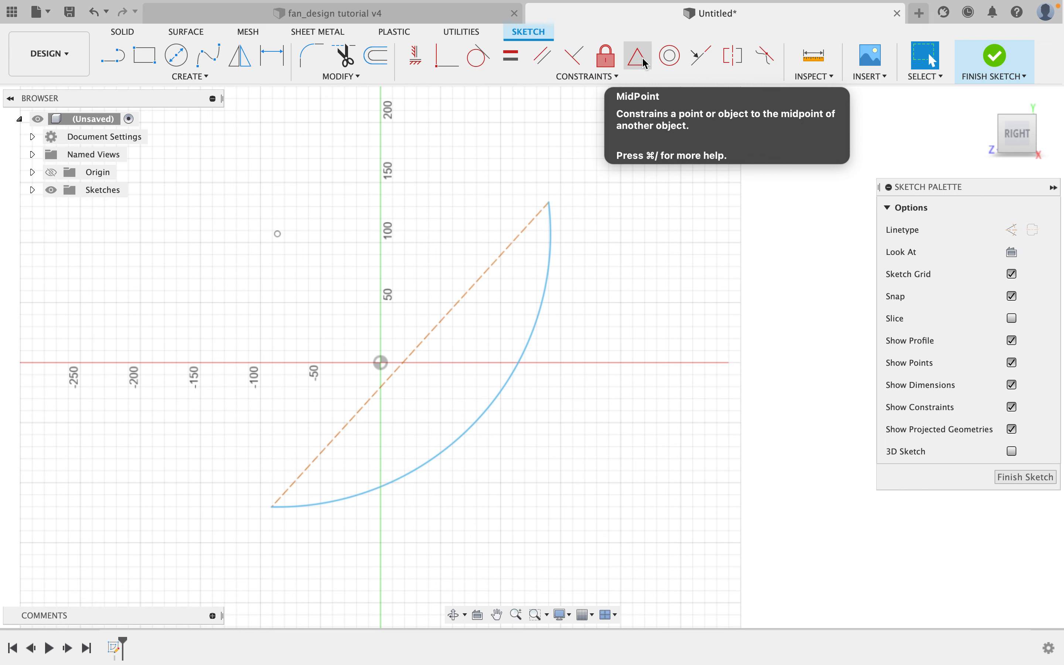
{"action": "left_click", "coordinate": [643, 64]}
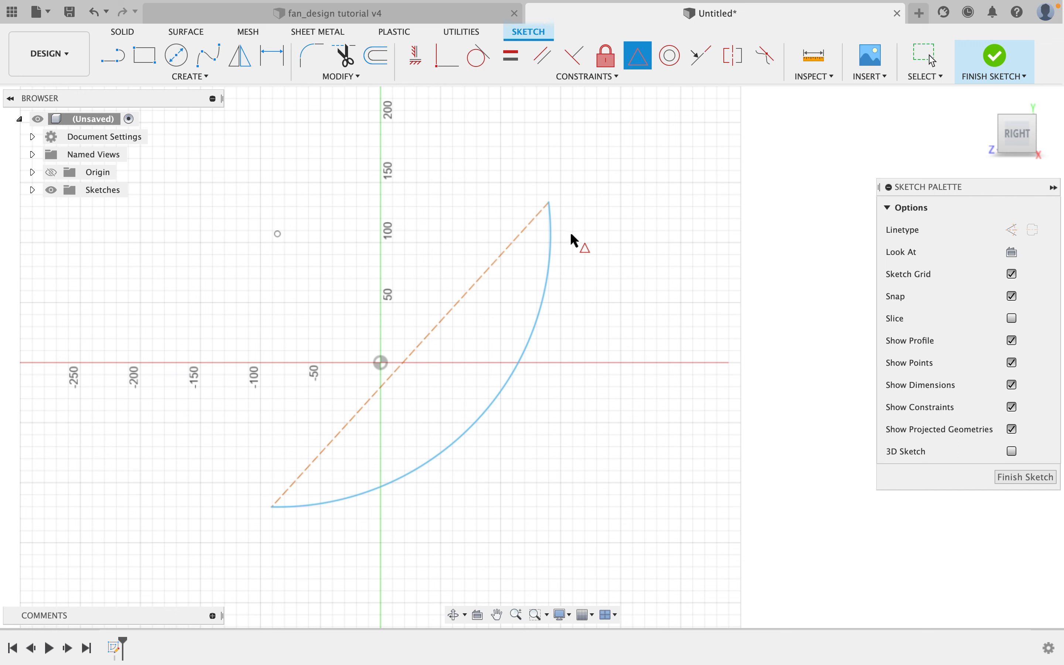
{"action": "left_click", "coordinate": [491, 400]}
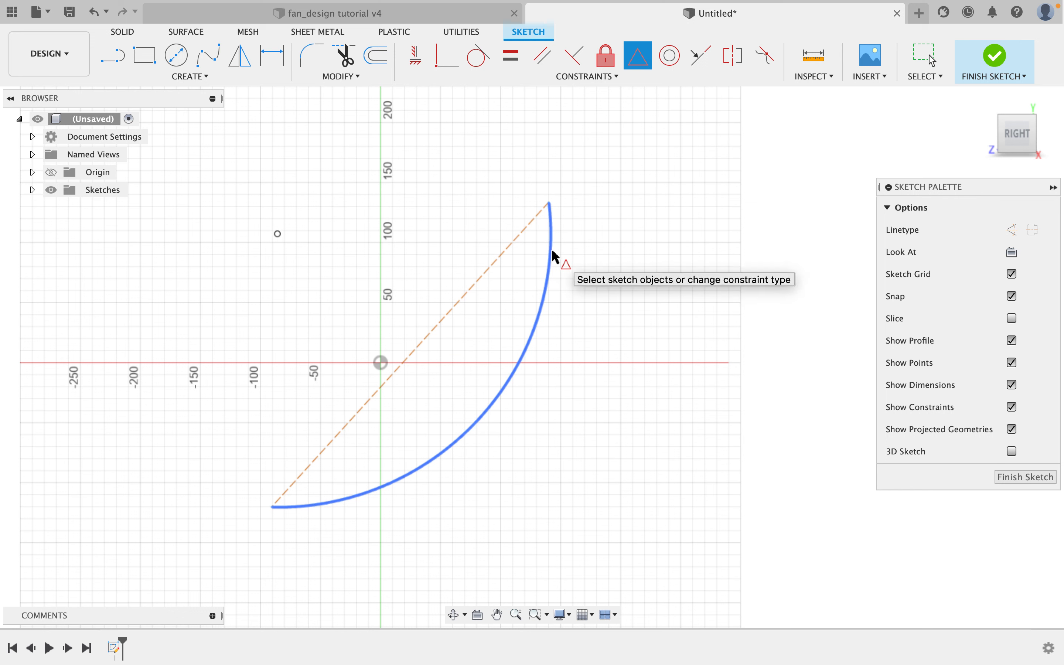
{"action": "left_click", "coordinate": [553, 256]}
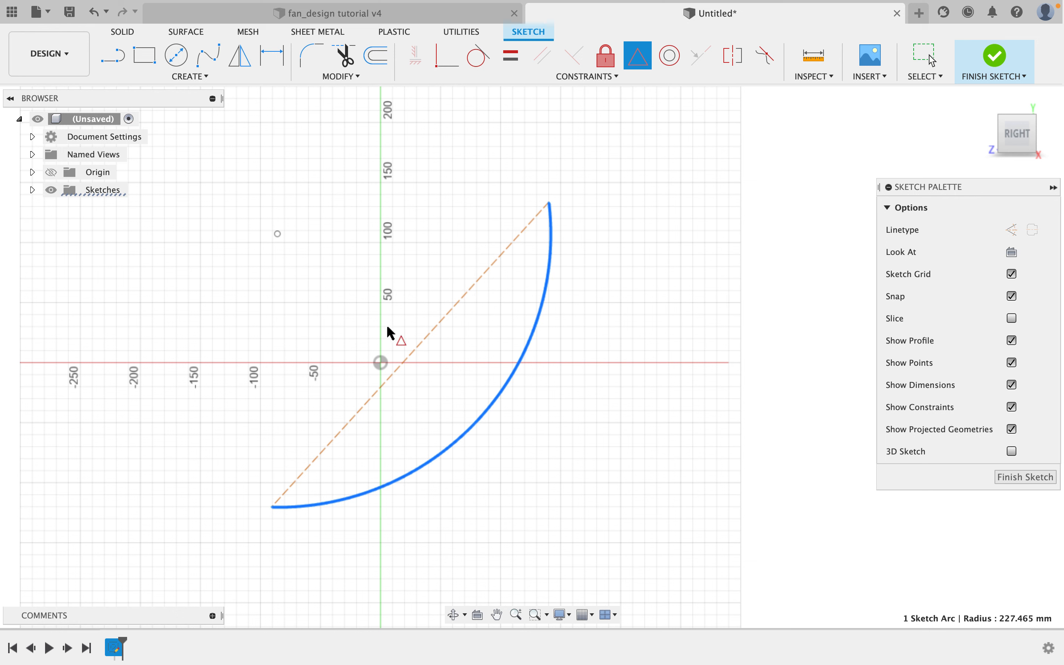
{"action": "left_click", "coordinate": [380, 363]}
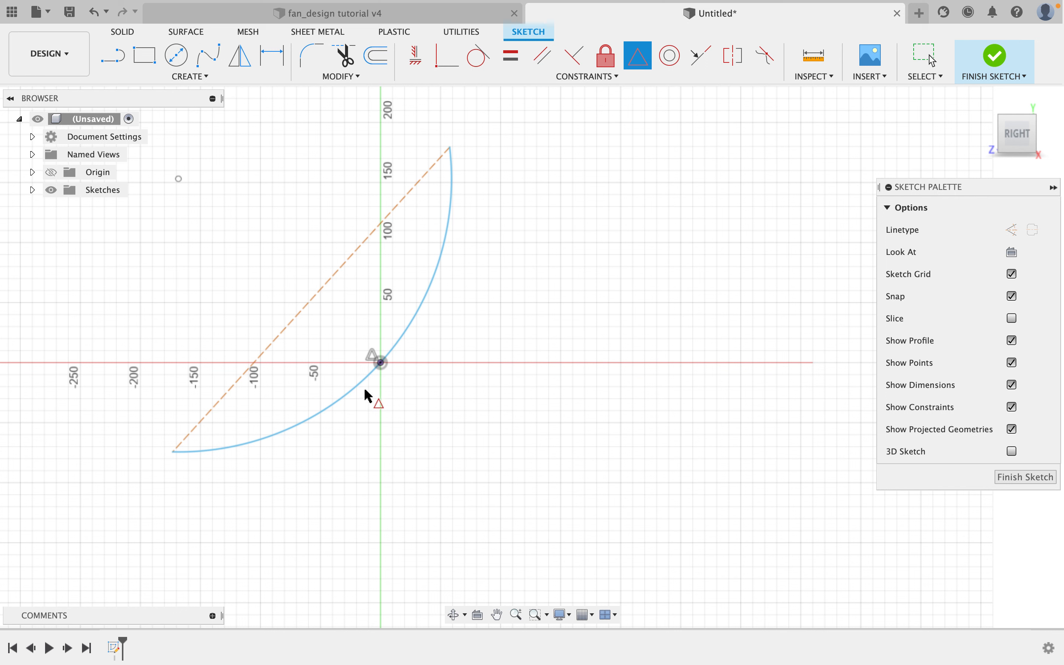
{"action": "right_click", "coordinate": [545, 205]}
{"action": "left_click", "coordinate": [596, 207]}
{"action": "left_click", "coordinate": [352, 393]}
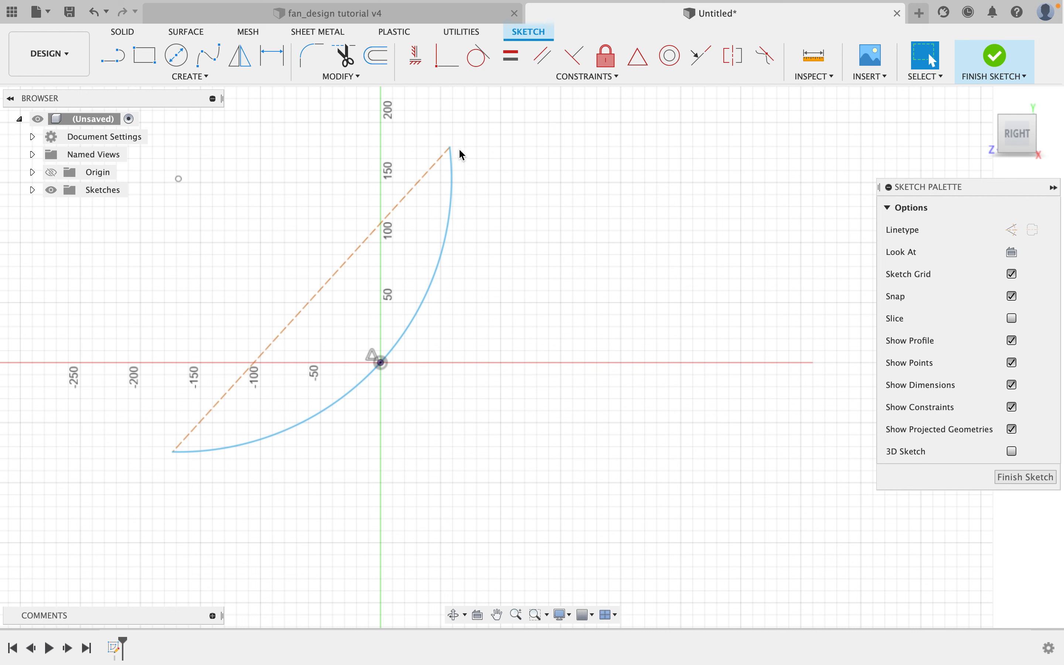
{"action": "mouse_move", "coordinate": [450, 148]}
{"action": "left_mouse_down"}
{"action": "mouse_move", "coordinate": [484, 159]}
{"action": "mouse_move", "coordinate": [436, 153]}
{"action": "mouse_move", "coordinate": [451, 146]}
{"action": "mouse_move", "coordinate": [451, 120]}
{"action": "mouse_move", "coordinate": [443, 148]}
{"action": "left_mouse_up"}
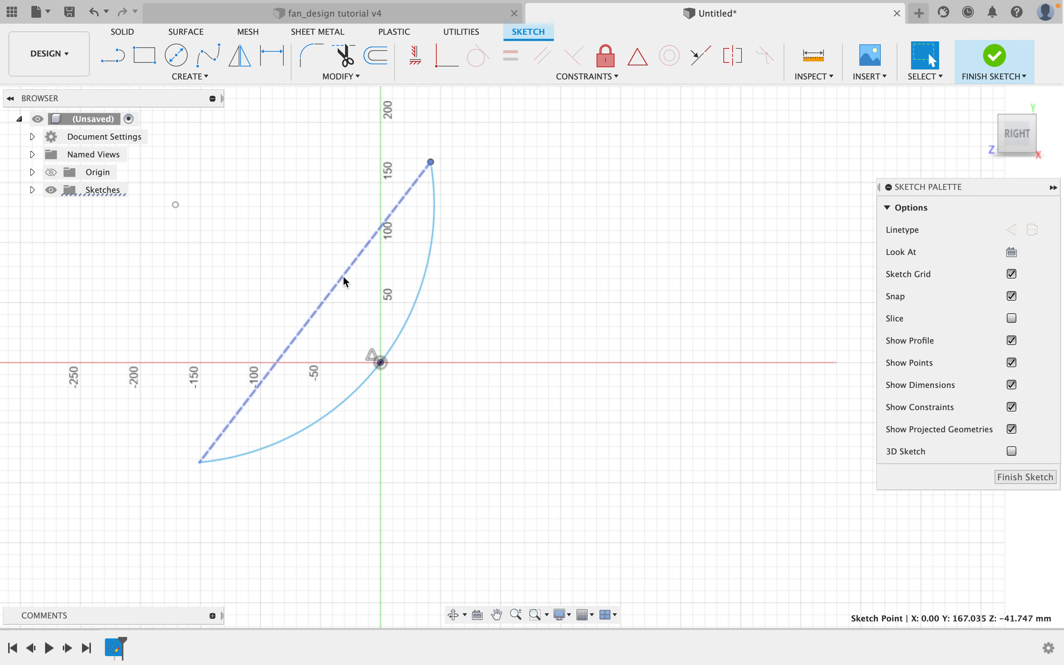
{"action": "left_click", "coordinate": [274, 58]}
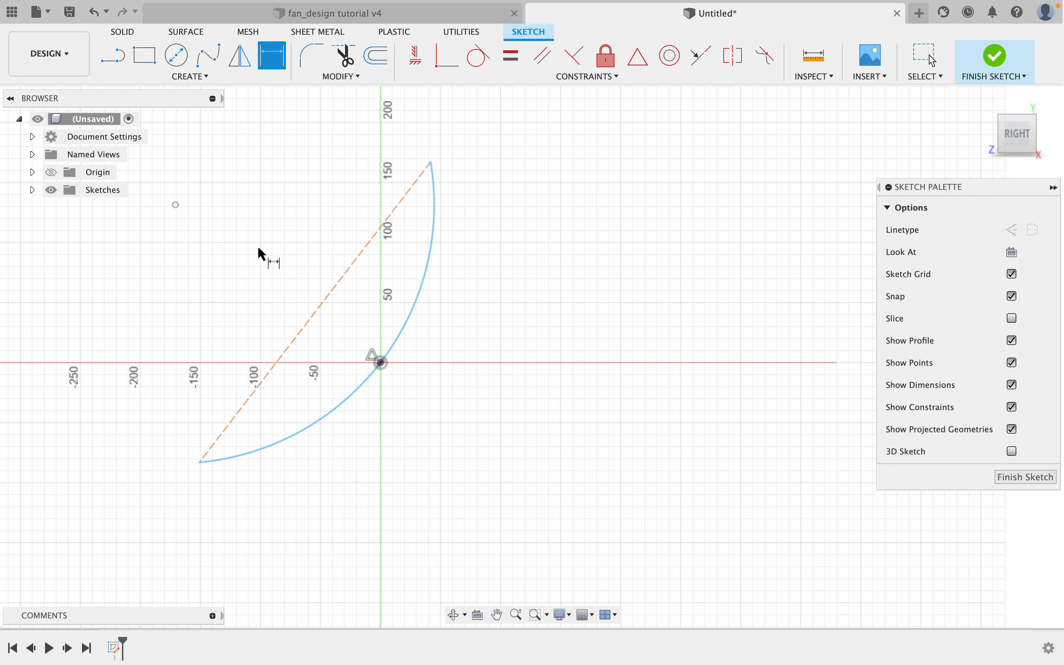
{"action": "left_click", "coordinate": [321, 304]}
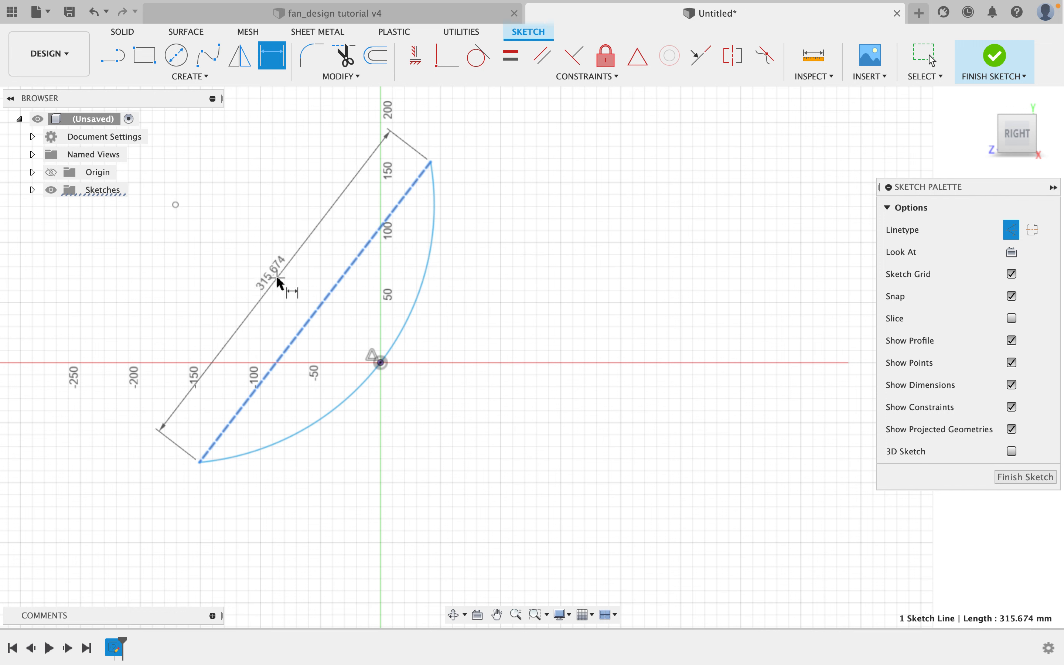
{"action": "key", "text": "Escape"}
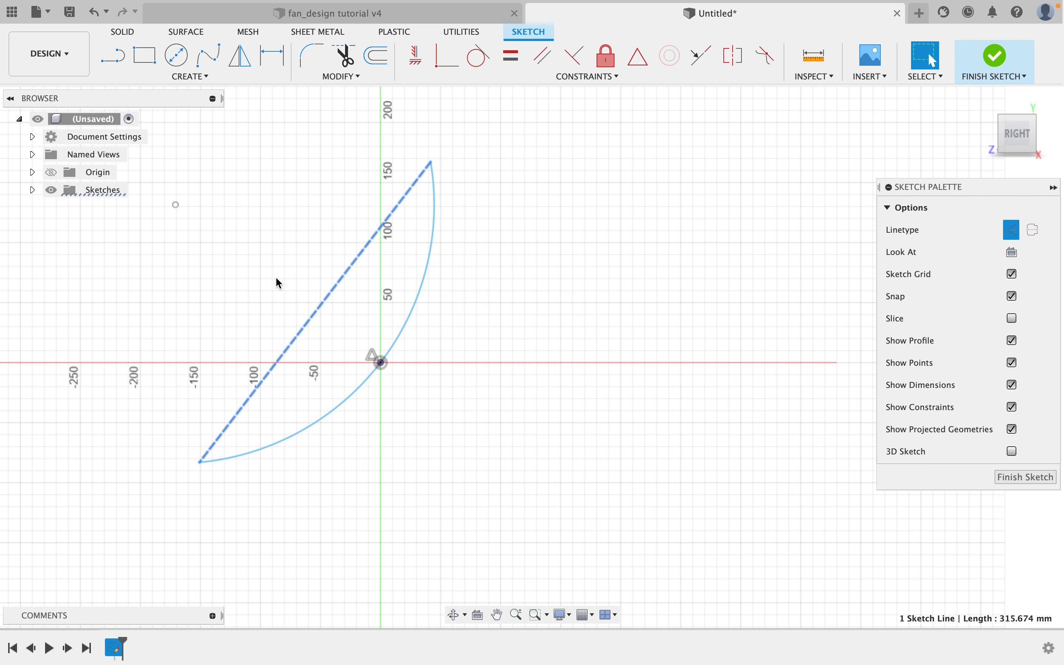
Dimension the construction chord line between the arc's endpoints to 50 mm.
{"action": "left_click", "coordinate": [272, 56]}
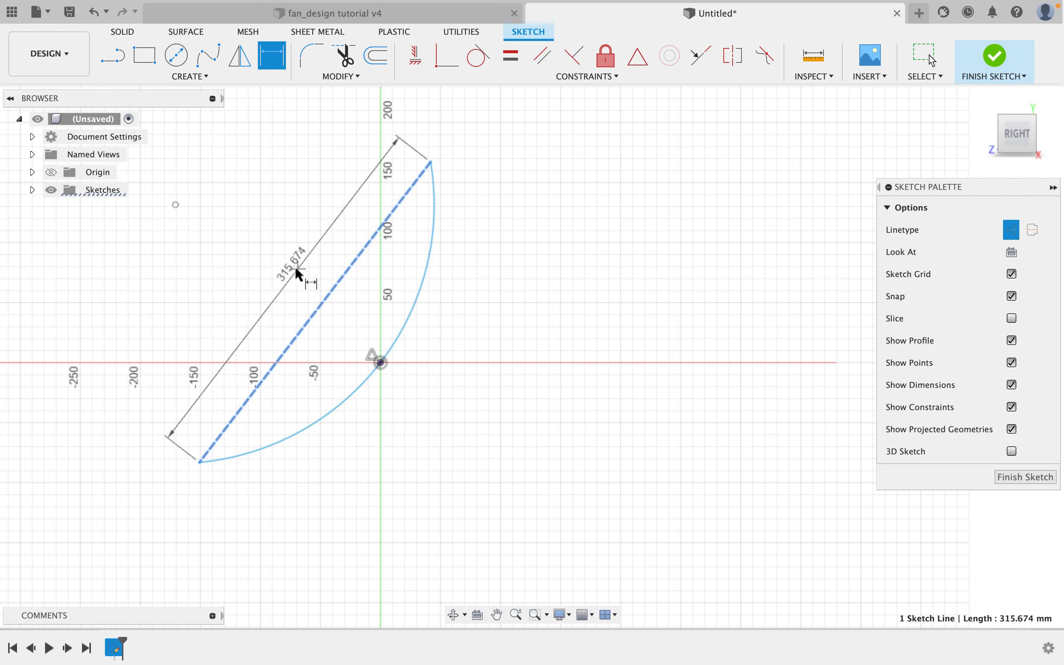
{"action": "left_click", "coordinate": [292, 268]}
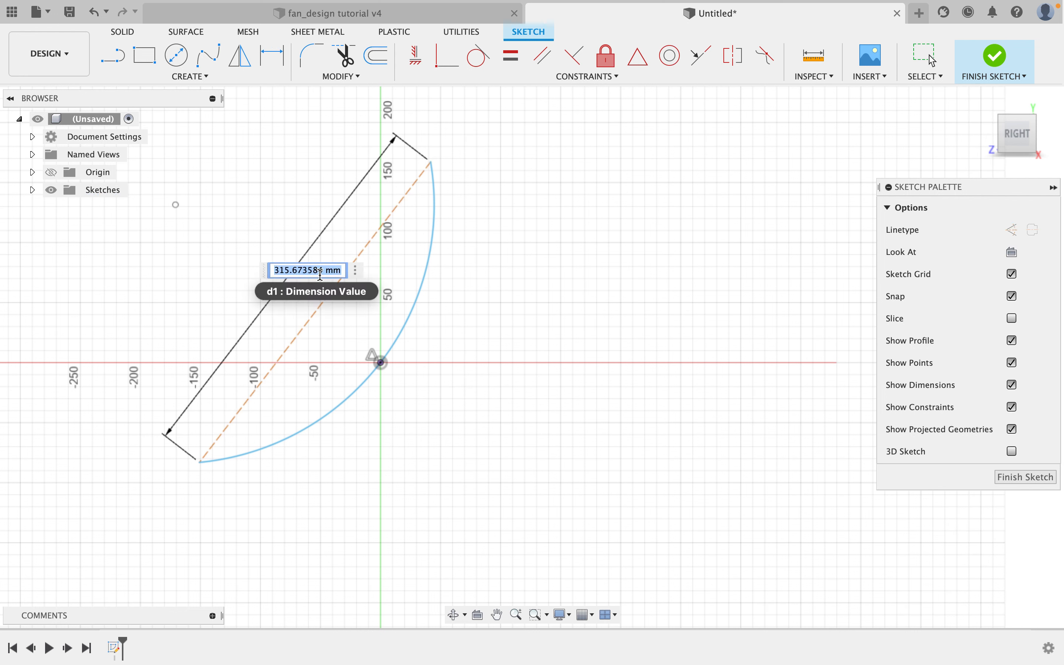
{"action": "type", "text": "50"}
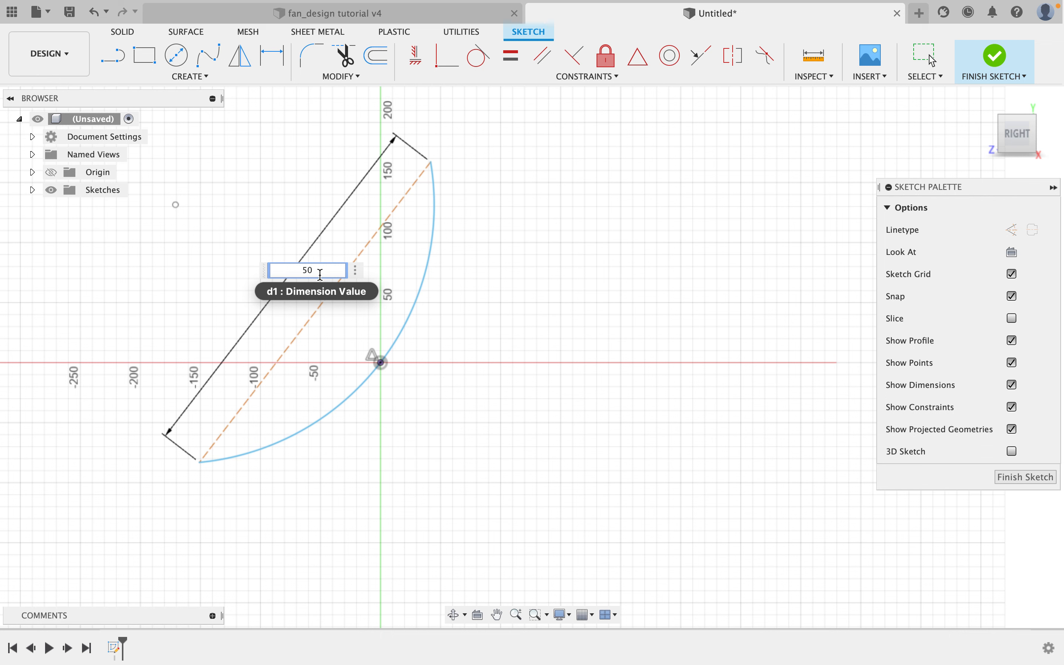
{"action": "key", "text": "Return"}
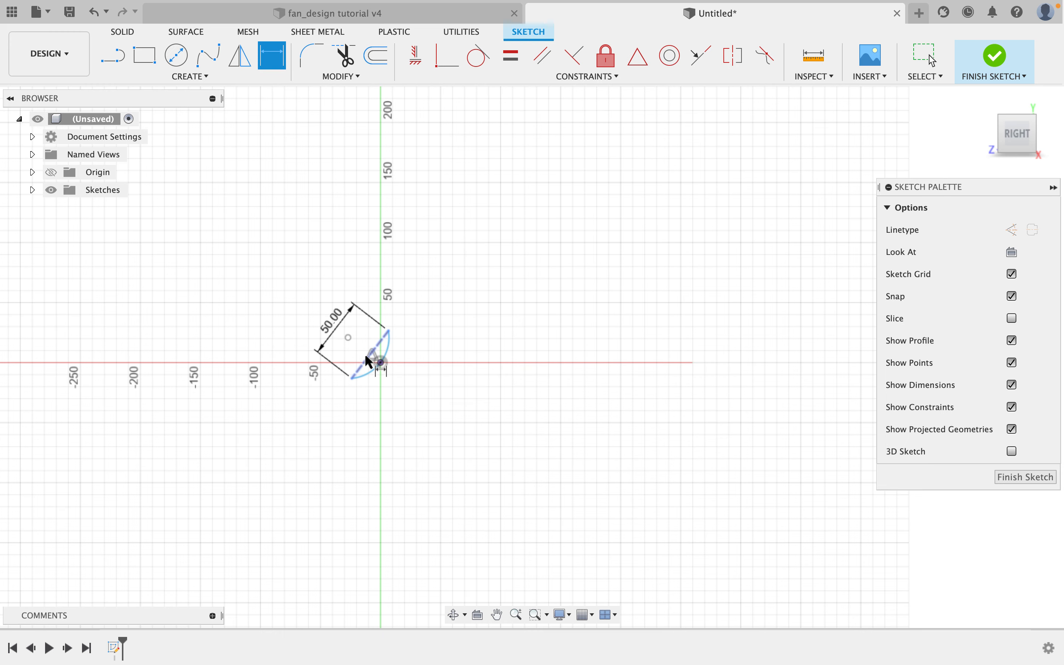
{"action": "scroll", "coordinate": [368, 355], "scroll_direction": "up", "scroll_amount": 1}
{"action": "scroll", "coordinate": [367, 356], "scroll_direction": "up", "scroll_amount": 1}
{"action": "scroll", "coordinate": [368, 356], "scroll_direction": "down", "scroll_amount": 2}
{"action": "scroll", "coordinate": [367, 355], "scroll_direction": "up", "scroll_amount": 3}
{"action": "scroll", "coordinate": [367, 355], "scroll_direction": "up", "scroll_amount": 1}
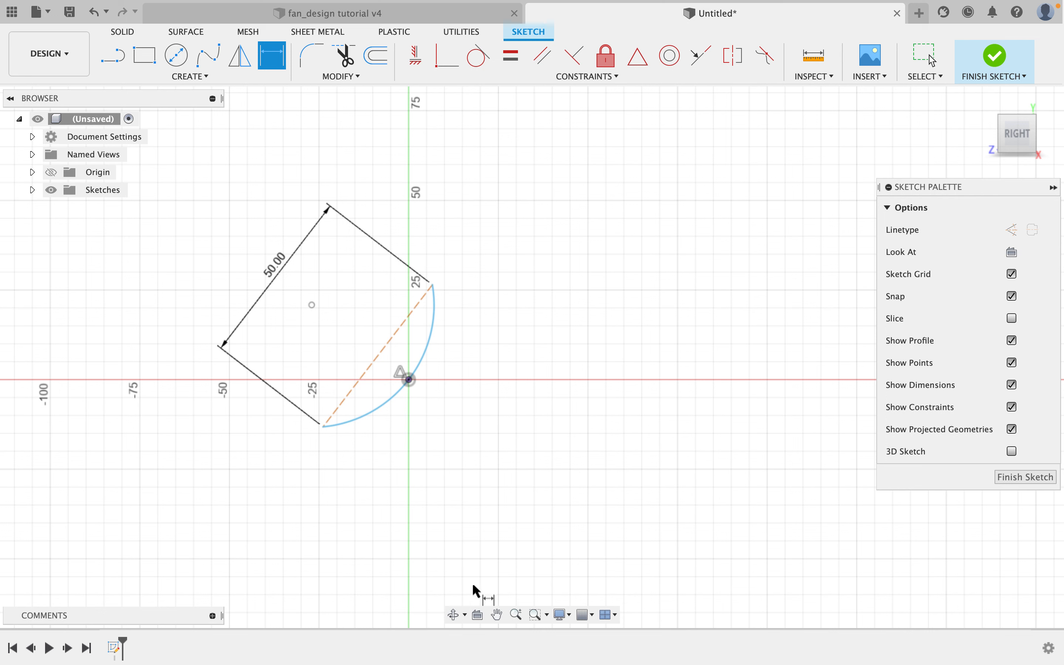
{"action": "left_click", "coordinate": [517, 616]}
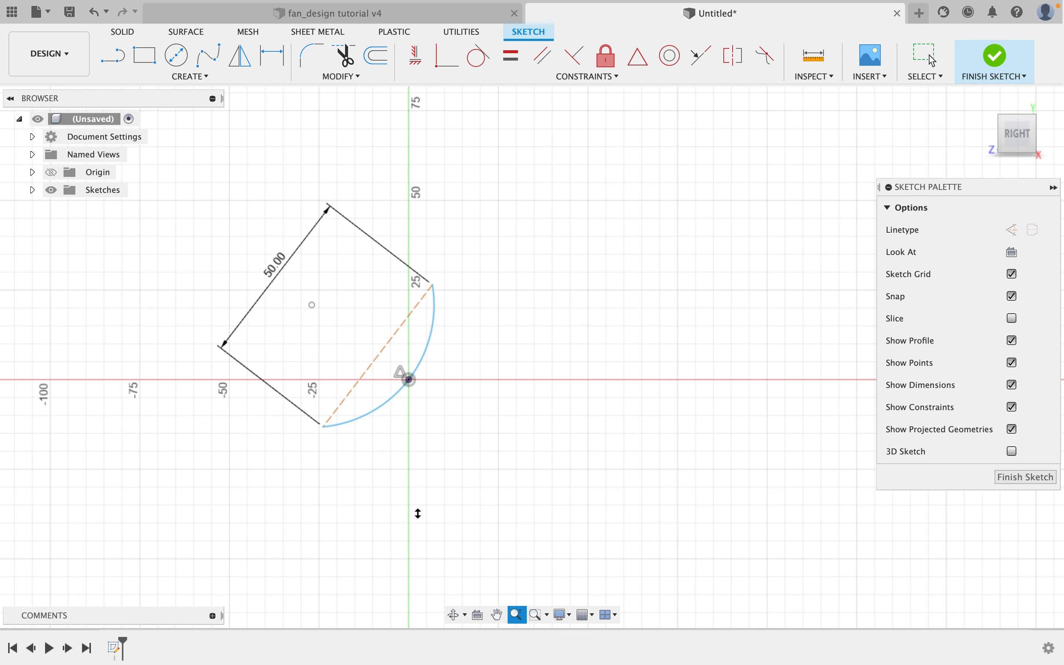
{"action": "mouse_move", "coordinate": [403, 487]}
{"action": "left_mouse_down"}
{"action": "mouse_move", "coordinate": [401, 439]}
{"action": "mouse_move", "coordinate": [404, 499]}
{"action": "mouse_move", "coordinate": [396, 451]}
{"action": "mouse_move", "coordinate": [406, 495]}
{"action": "mouse_move", "coordinate": [399, 453]}
{"action": "mouse_move", "coordinate": [399, 468]}
{"action": "mouse_move", "coordinate": [403, 461]}
{"action": "left_mouse_up"}
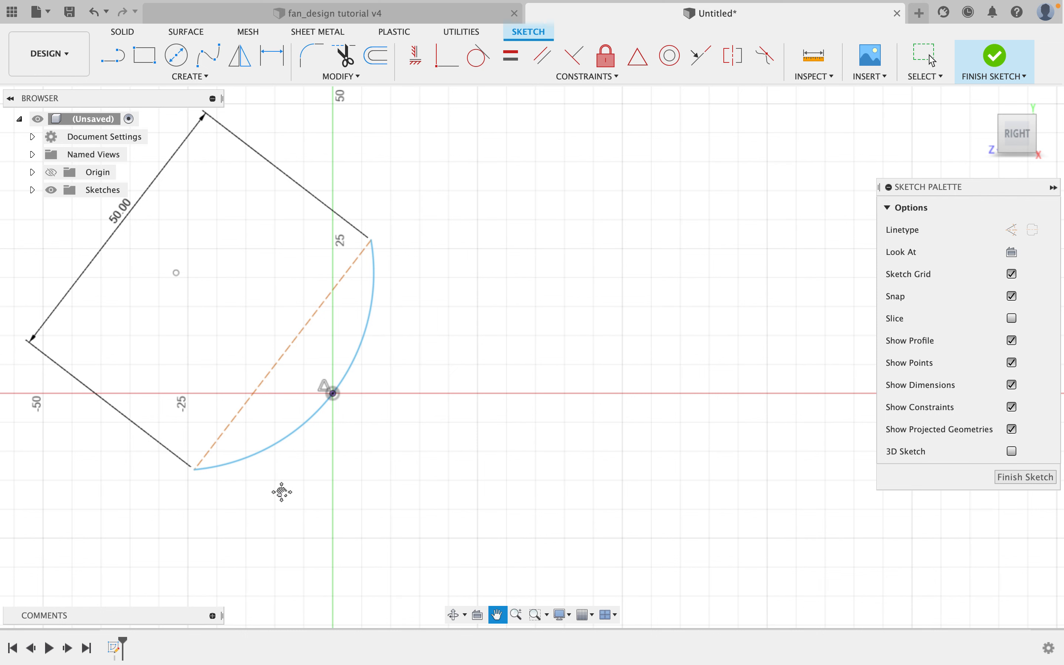
{"action": "left_click_drag", "start_coordinate": [496, 504], "coordinate": [549, 459]}
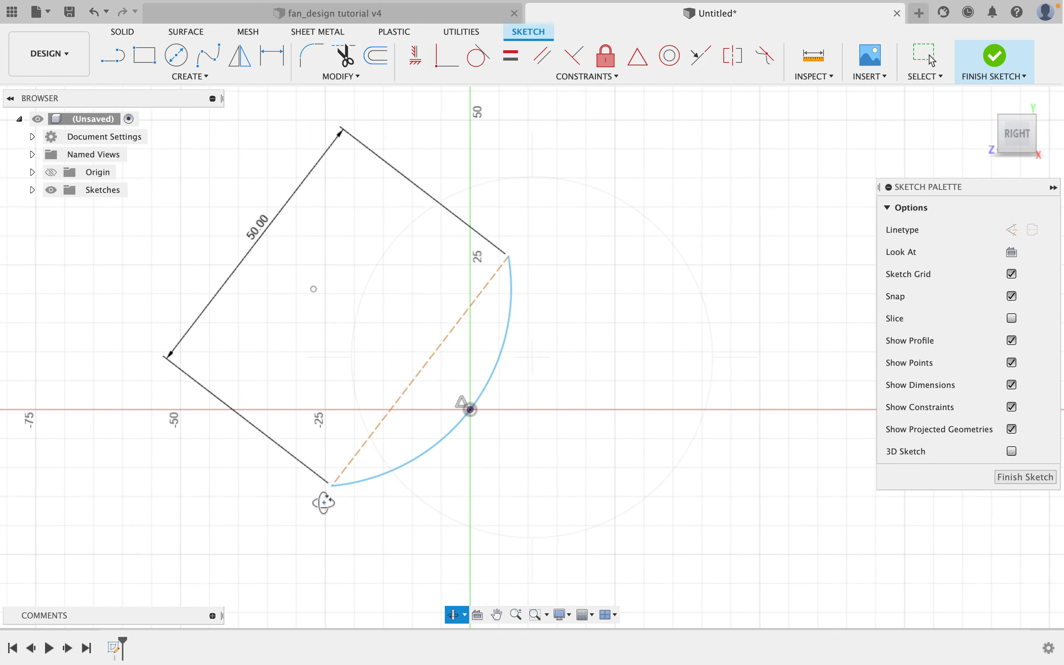
{"action": "mouse_move", "coordinate": [354, 512]}
{"action": "left_mouse_down"}
{"action": "mouse_move", "coordinate": [300, 503]}
{"action": "mouse_move", "coordinate": [264, 520]}
{"action": "mouse_move", "coordinate": [308, 528]}
{"action": "left_mouse_up"}
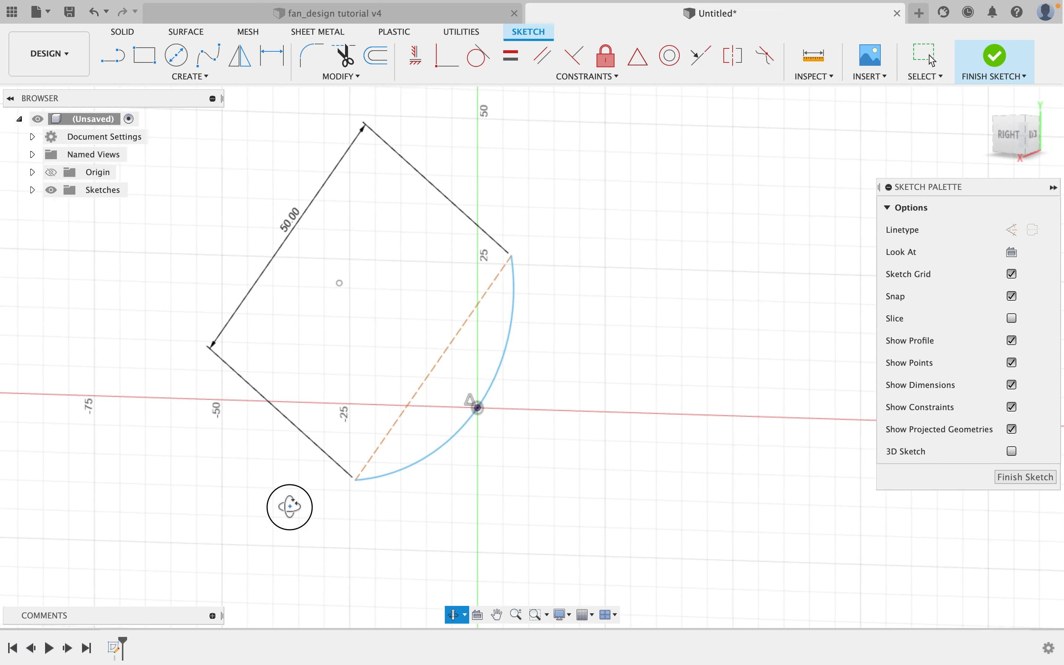
{"action": "mouse_move", "coordinate": [336, 513]}
{"action": "left_mouse_down"}
{"action": "mouse_move", "coordinate": [369, 531]}
{"action": "mouse_move", "coordinate": [344, 511]}
{"action": "mouse_move", "coordinate": [323, 515]}
{"action": "mouse_move", "coordinate": [326, 505]}
{"action": "left_mouse_up"}
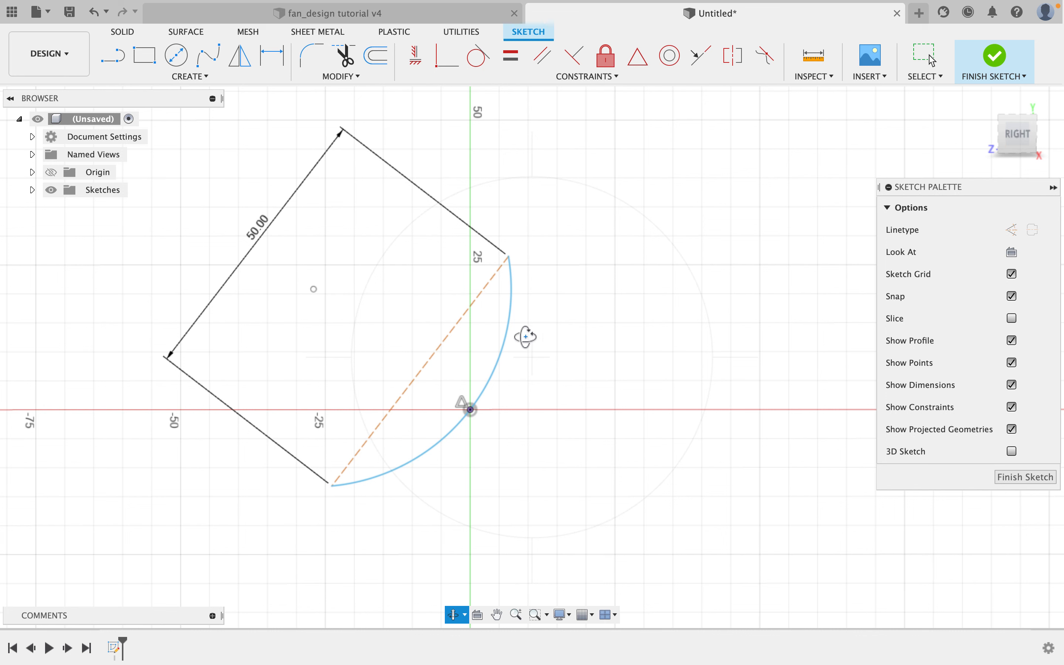
{"action": "left_click", "coordinate": [1017, 143]}
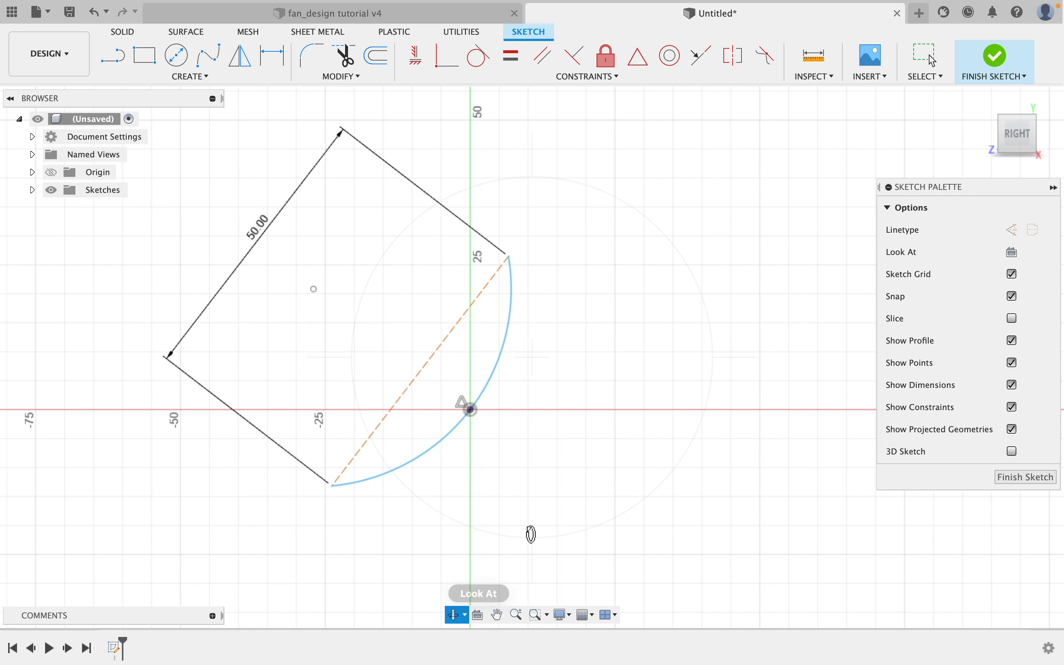
{"action": "right_click", "coordinate": [549, 513]}
{"action": "left_click", "coordinate": [599, 514]}
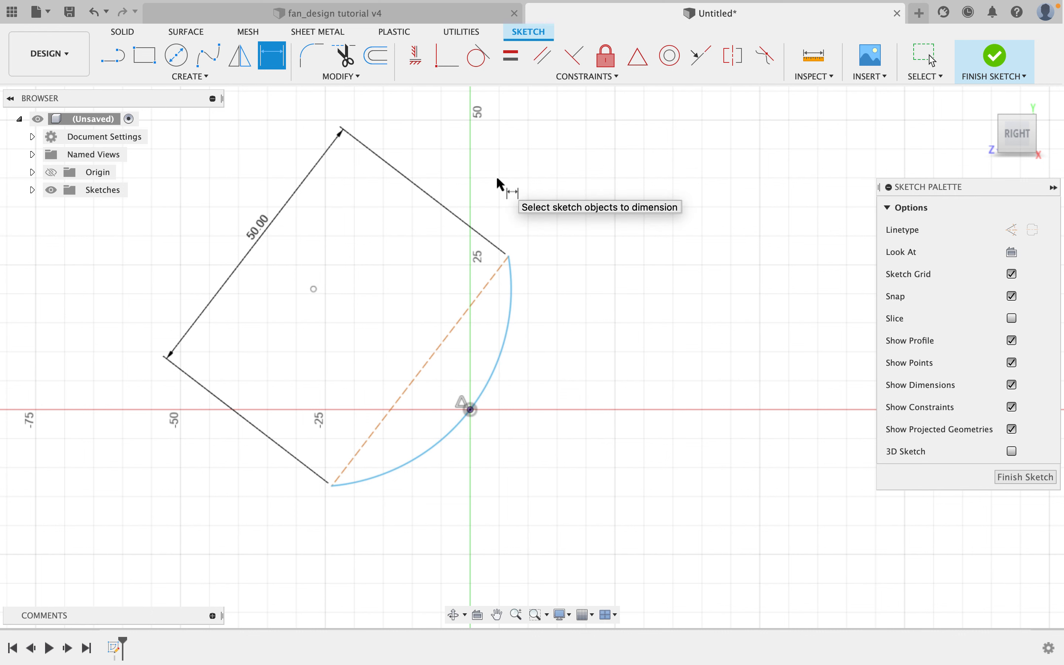
{"action": "key", "text": "Escape"}
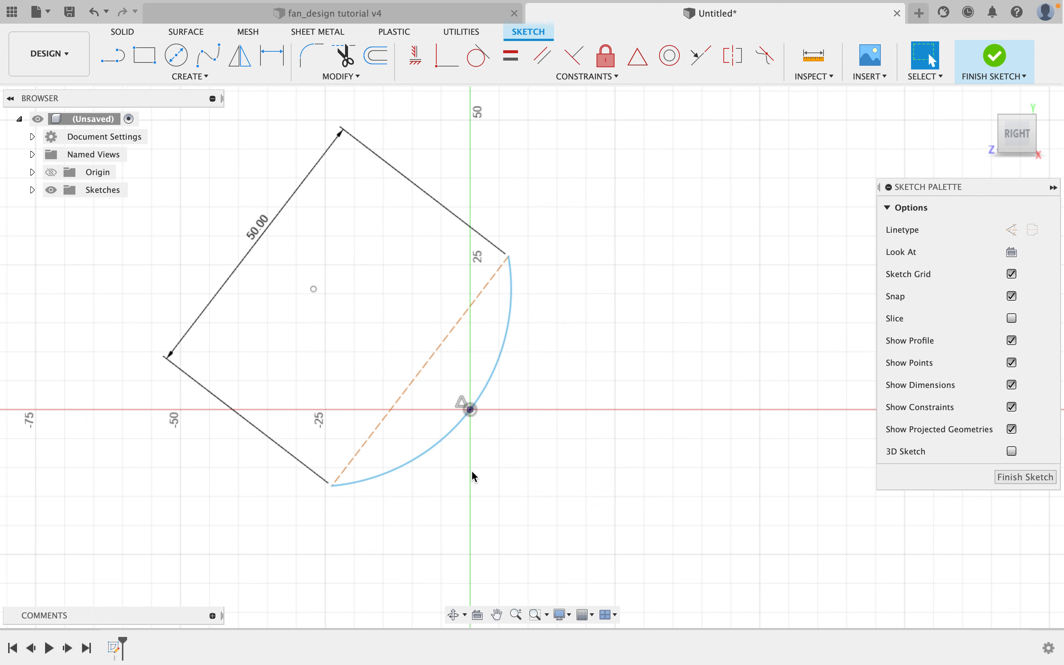
Drag the arc's upper endpoint away and back to test how the profile can still move.
{"action": "scroll", "coordinate": [472, 471], "scroll_direction": "up", "scroll_amount": 1}
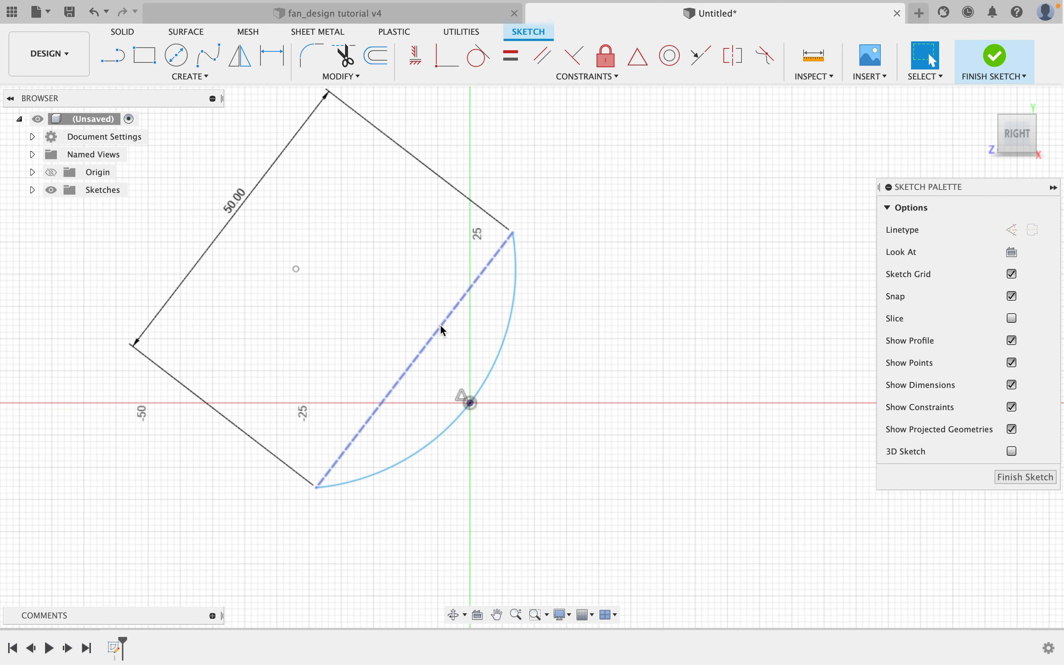
{"action": "left_click", "coordinate": [515, 233]}
{"action": "left_click_drag", "start_coordinate": [527, 239], "coordinate": [428, 282]}
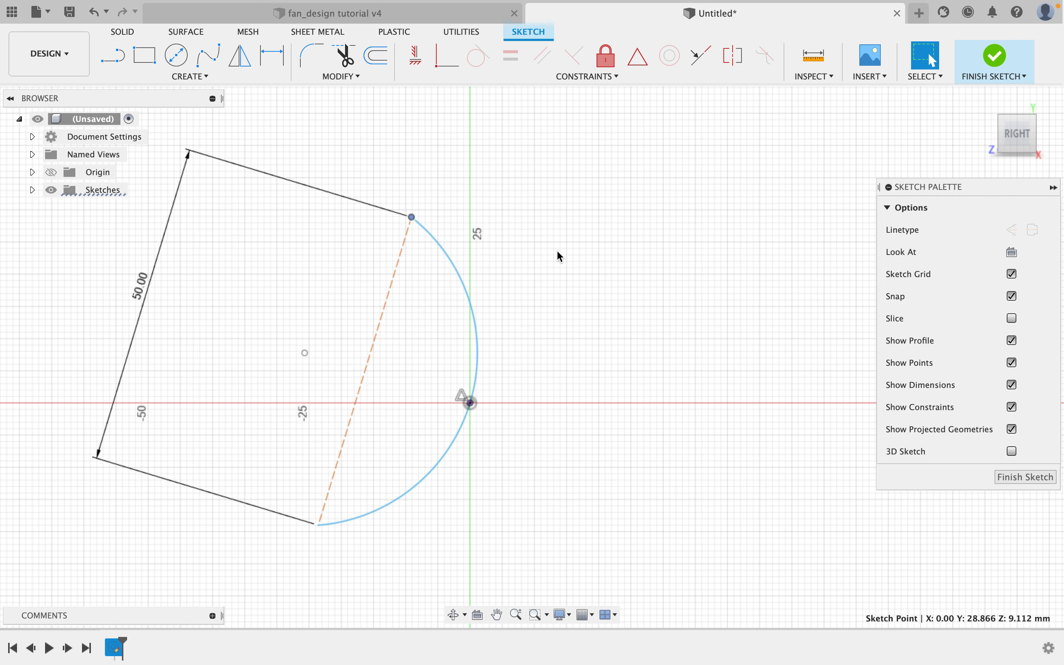
{"action": "left_click", "coordinate": [421, 199]}
{"action": "left_click_drag", "start_coordinate": [412, 219], "coordinate": [505, 236]}
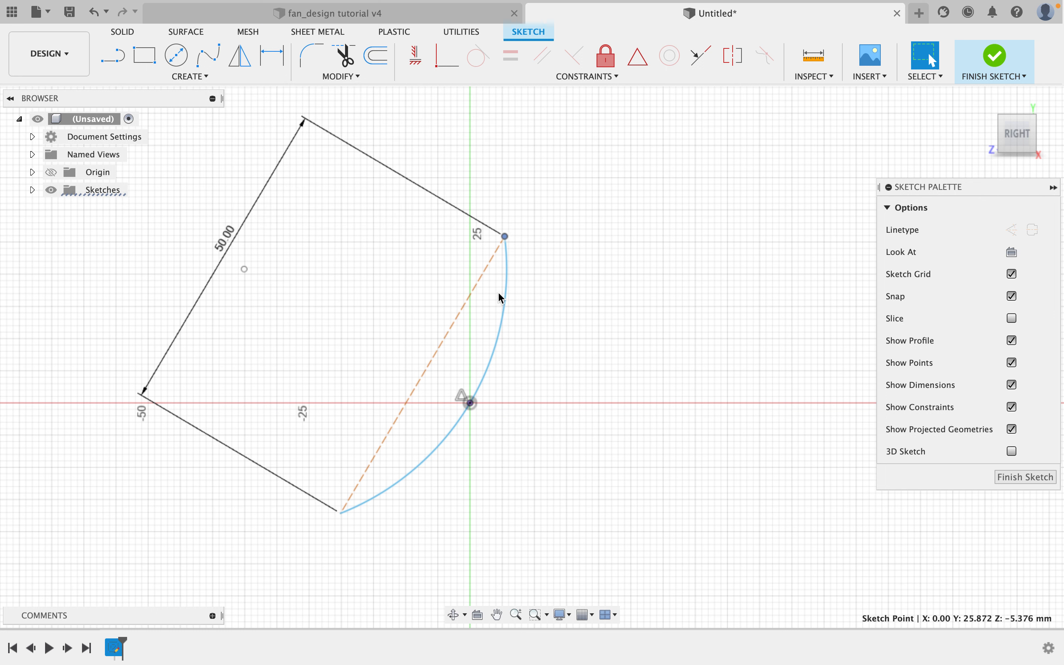
Dimension the arc's radius to 100 mm.
{"action": "left_click", "coordinate": [273, 58]}
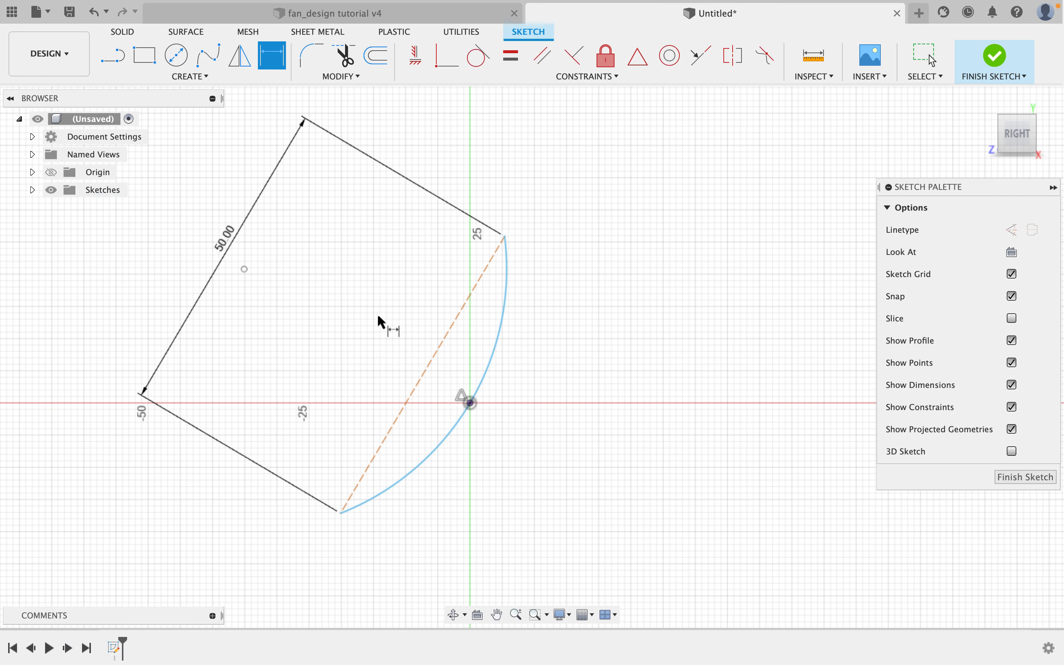
{"action": "left_click", "coordinate": [496, 344]}
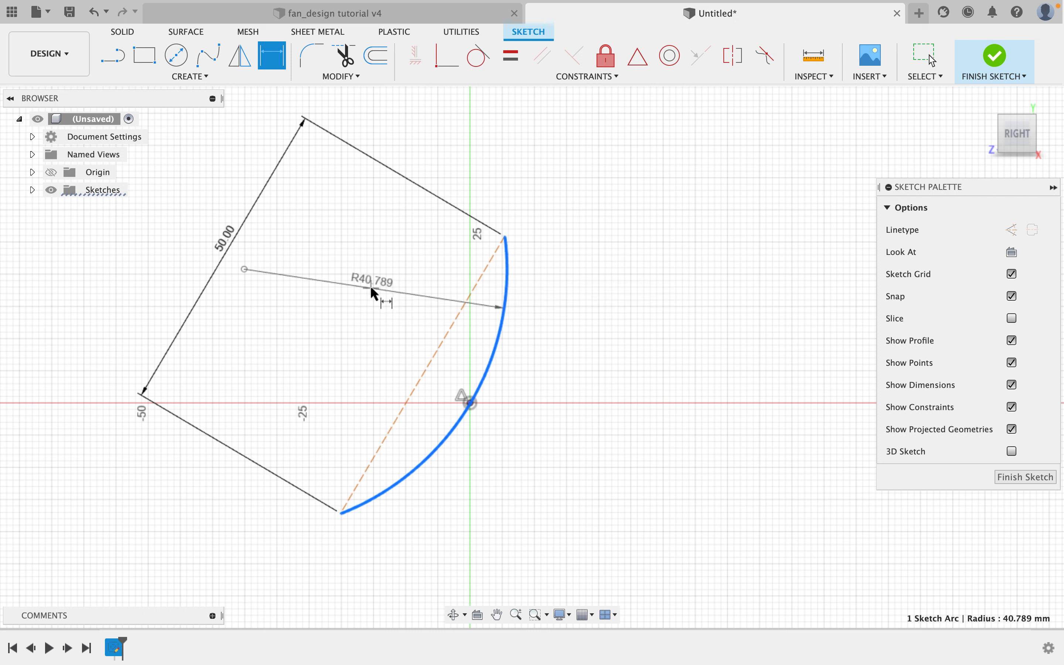
{"action": "left_click", "coordinate": [371, 287]}
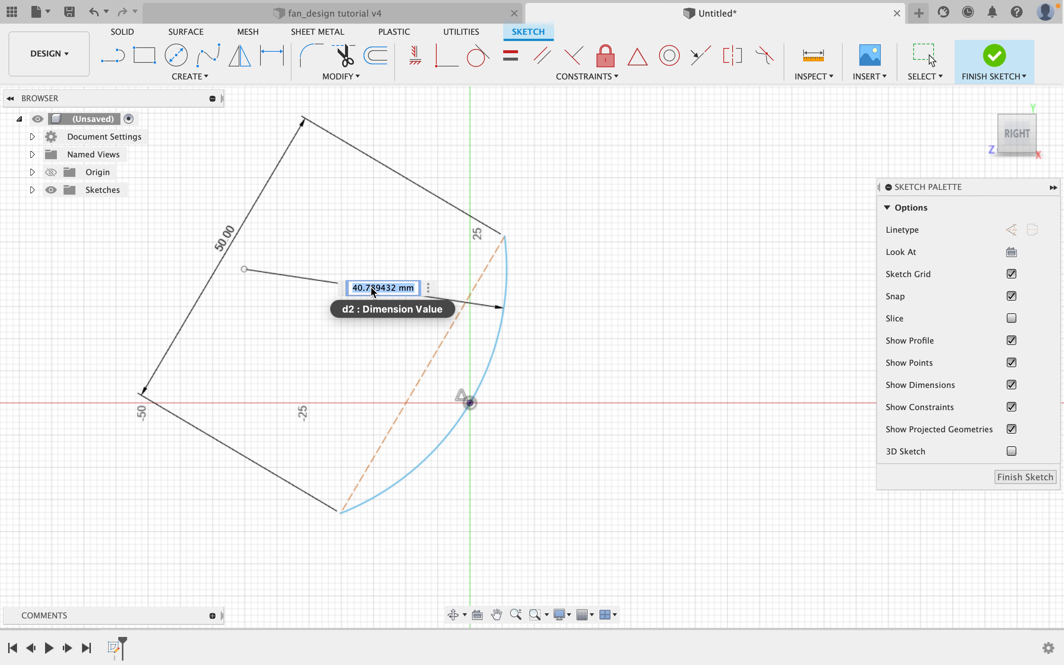
{"action": "type", "text": "10"}
{"action": "key", "text": "Return"}
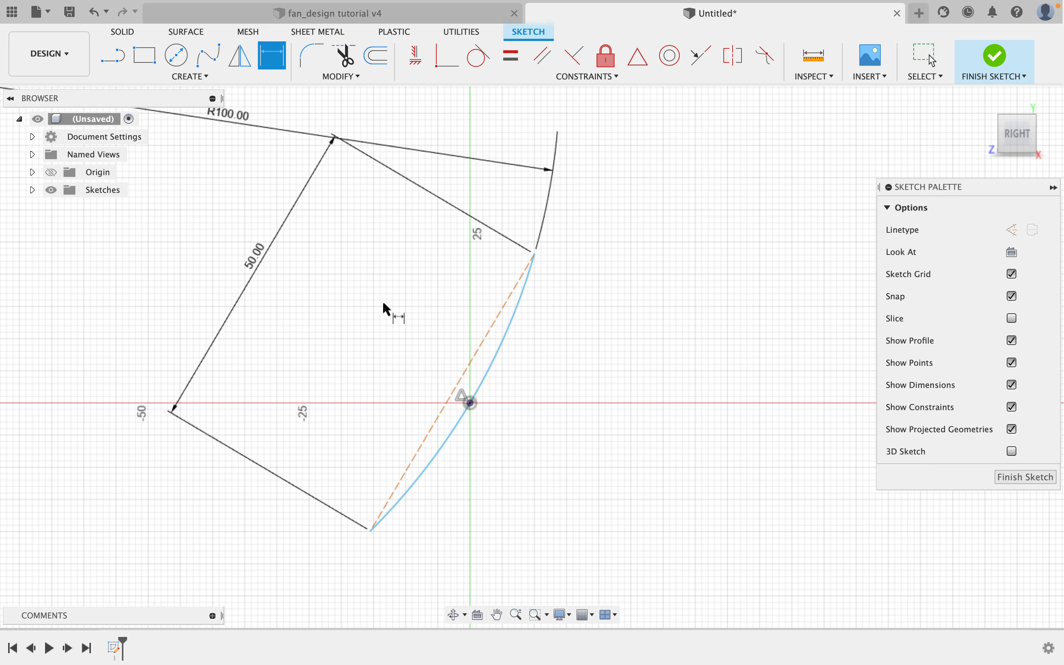
{"action": "scroll", "coordinate": [387, 300], "scroll_direction": "down", "scroll_amount": 3}
{"action": "scroll", "coordinate": [395, 305], "scroll_direction": "up", "scroll_amount": 2}
{"action": "scroll", "coordinate": [398, 307], "scroll_direction": "down", "scroll_amount": 1}
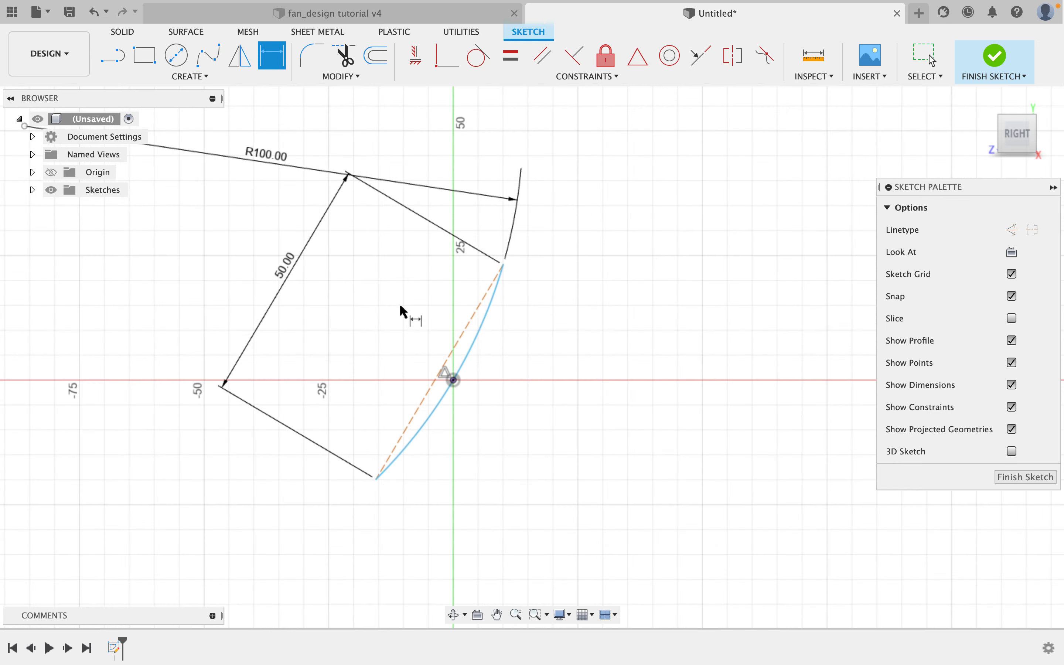
{"action": "scroll", "coordinate": [411, 323], "scroll_direction": "up", "scroll_amount": 2}
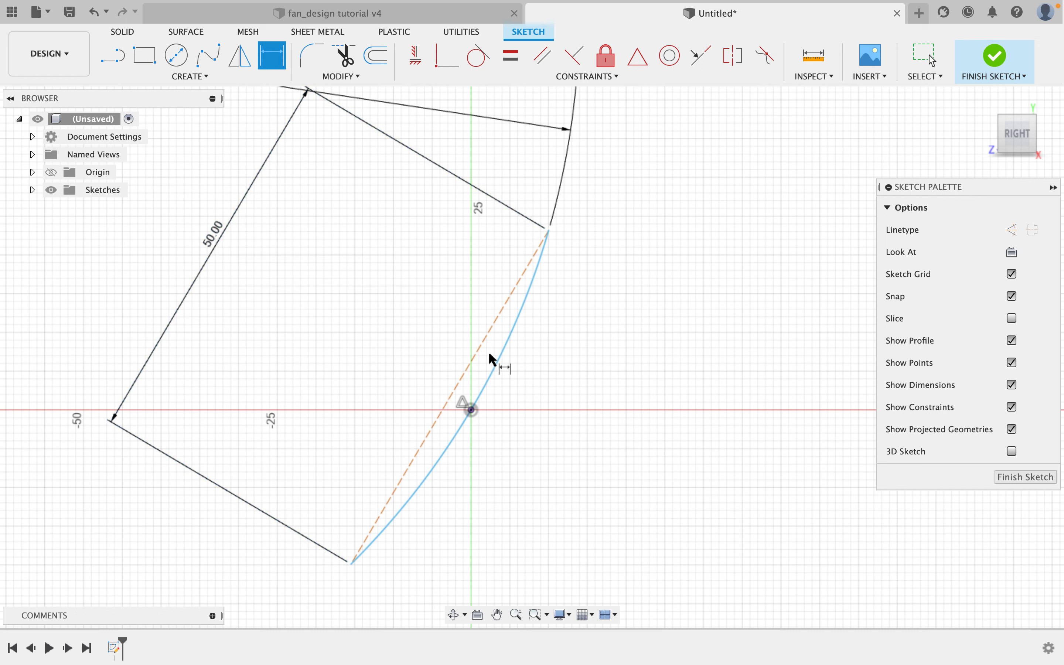
{"action": "right_click", "coordinate": [396, 326]}
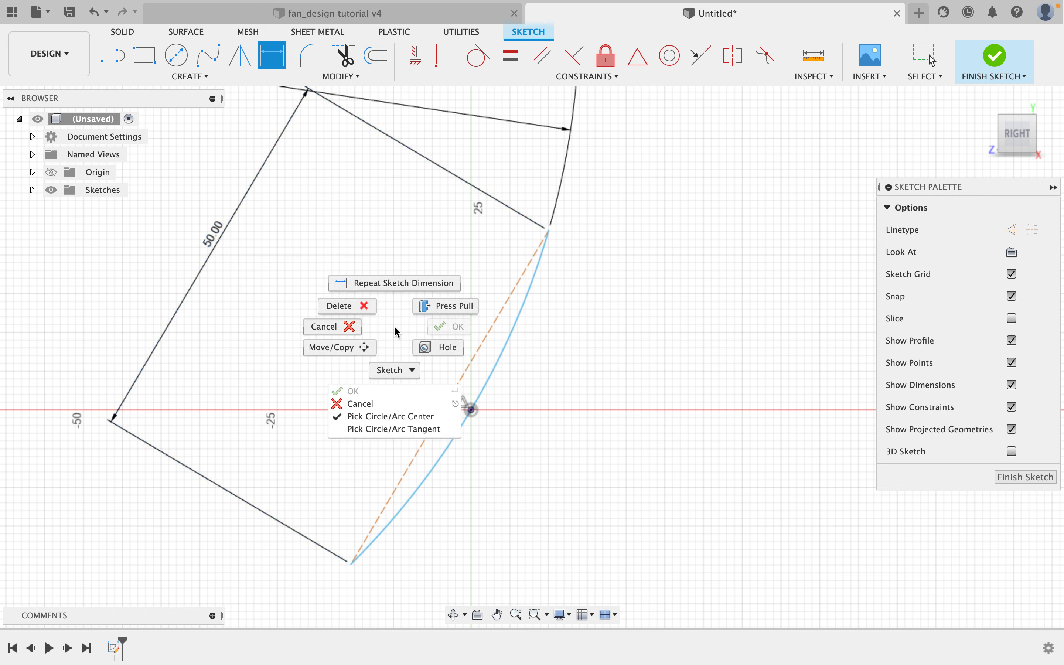
{"action": "left_click", "coordinate": [409, 331]}
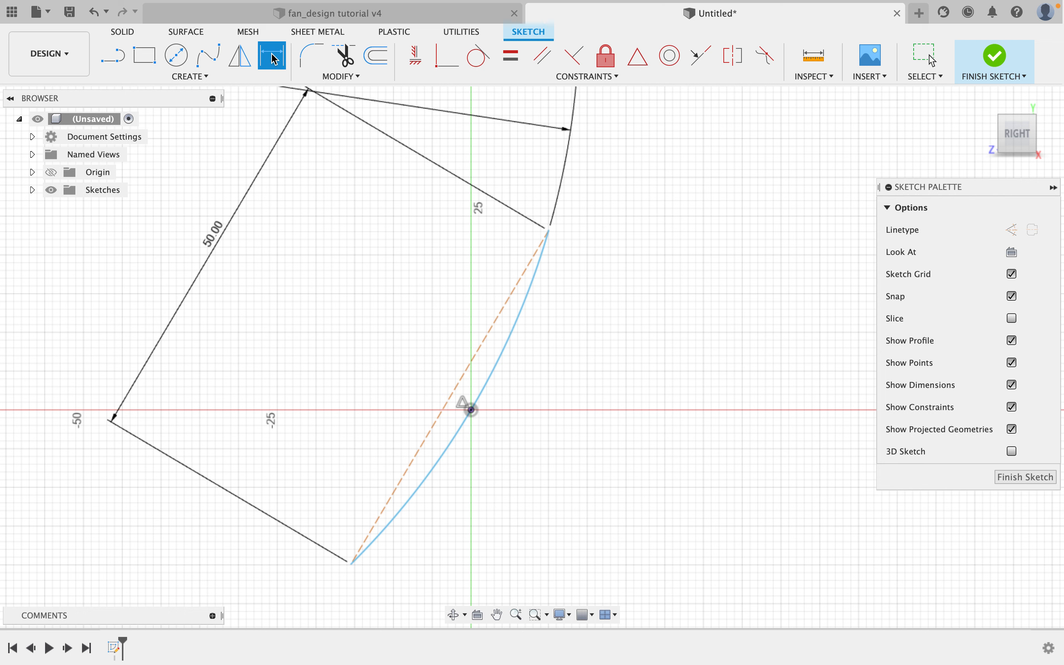
{"action": "key", "text": "Escape"}
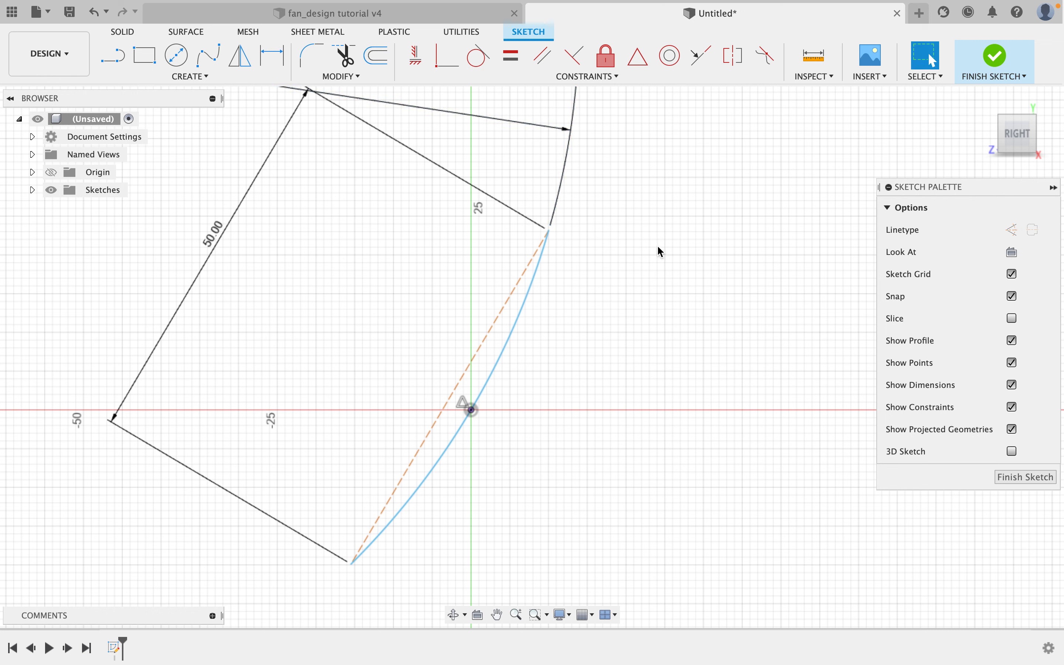
Drag the arc's upper endpoint to check how the dimensioned profile rotates about the origin.
{"action": "mouse_move", "coordinate": [549, 230]}
{"action": "left_mouse_down"}
{"action": "mouse_move", "coordinate": [509, 221]}
{"action": "mouse_move", "coordinate": [553, 233]}
{"action": "mouse_move", "coordinate": [512, 216]}
{"action": "mouse_move", "coordinate": [546, 224]}
{"action": "mouse_move", "coordinate": [529, 221]}
{"action": "left_mouse_up"}
{"action": "scroll", "coordinate": [527, 216], "scroll_direction": "down", "scroll_amount": 3}
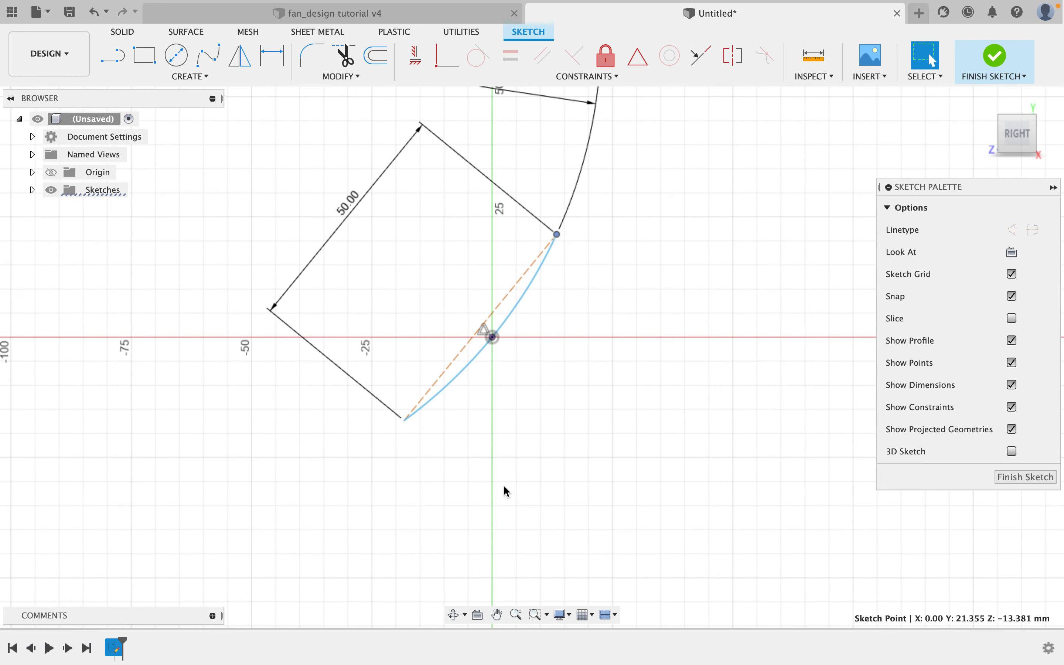
{"action": "scroll", "coordinate": [509, 486], "scroll_direction": "up", "scroll_amount": 2}
{"action": "middle_click_drag", "start_coordinate": [589, 359], "coordinate": [563, 405]}
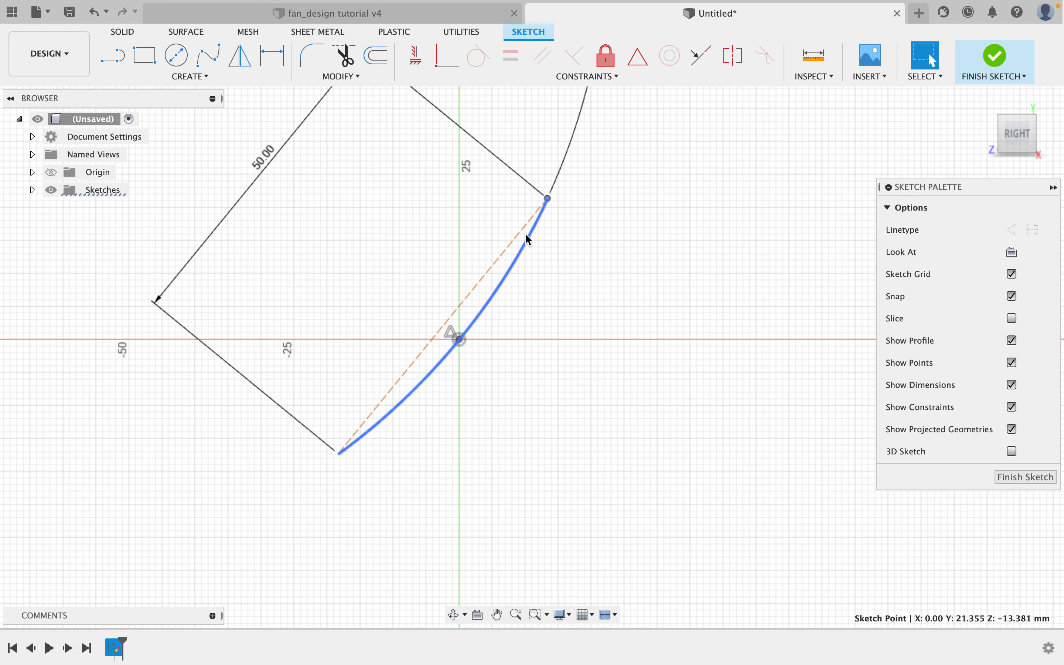
{"action": "left_click_drag", "start_coordinate": [548, 201], "coordinate": [527, 190]}
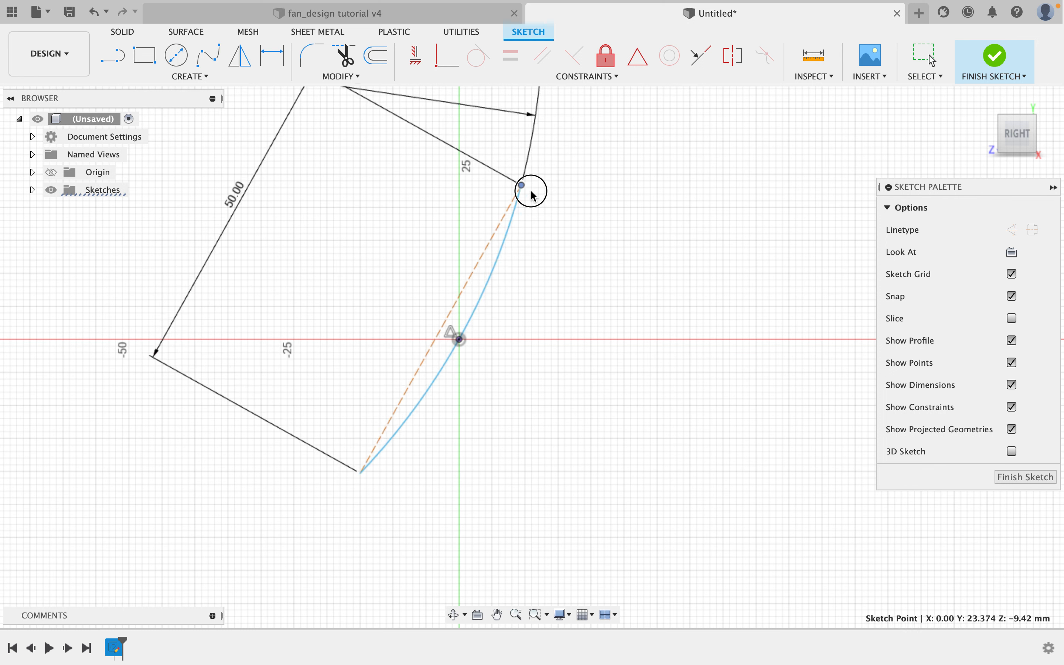
{"action": "left_click", "coordinate": [493, 232]}
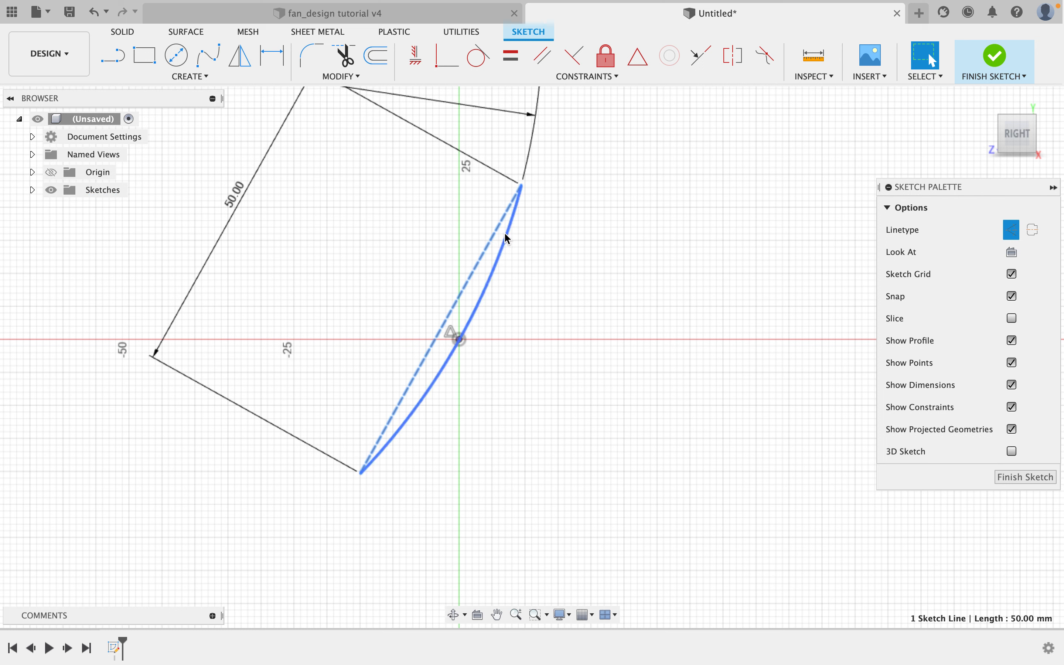
{"action": "left_click", "coordinate": [607, 221]}
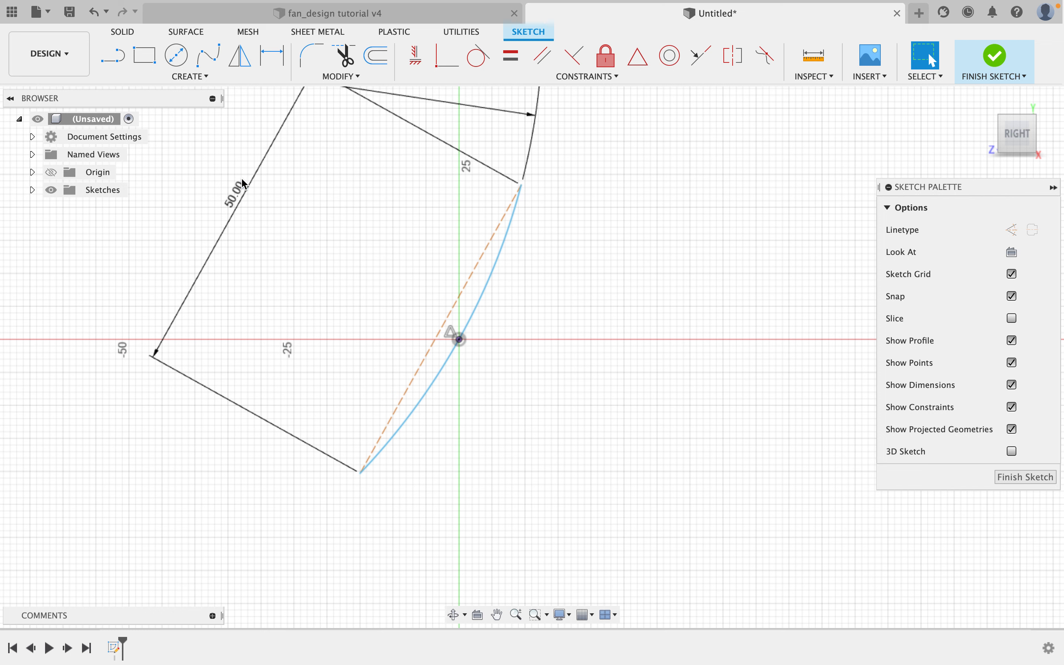
Draw a straight line about 53 mm long from the arc's lower endpoint, running roughly to the right.
{"action": "left_click", "coordinate": [114, 56]}
{"action": "left_click", "coordinate": [361, 473]}
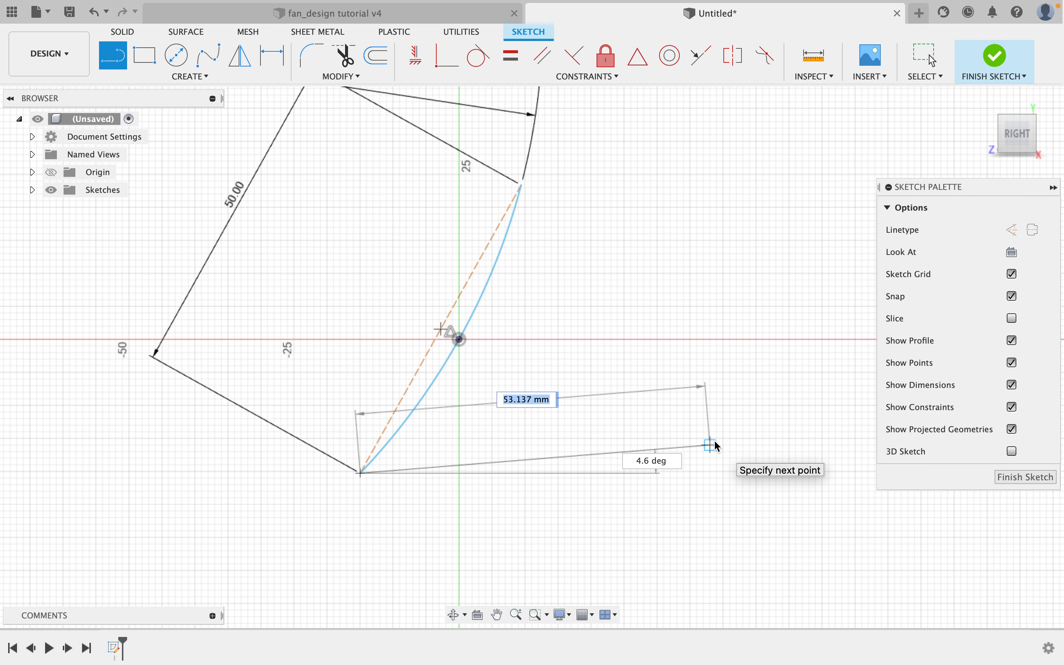
{"action": "left_click", "coordinate": [714, 443]}
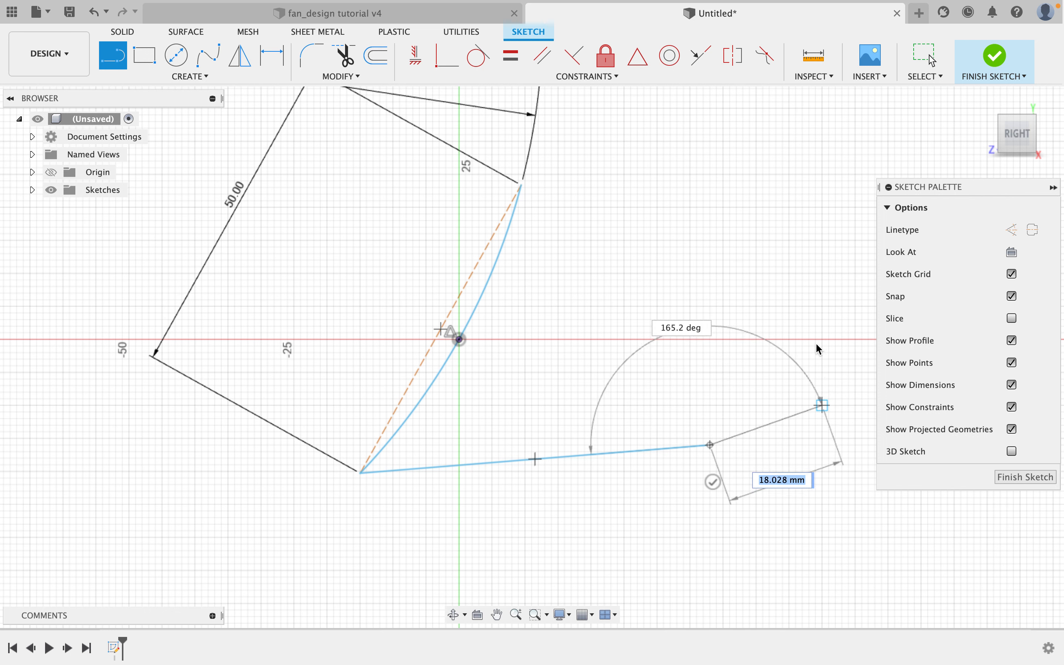
{"action": "right_click", "coordinate": [728, 266]}
{"action": "left_click", "coordinate": [763, 272]}
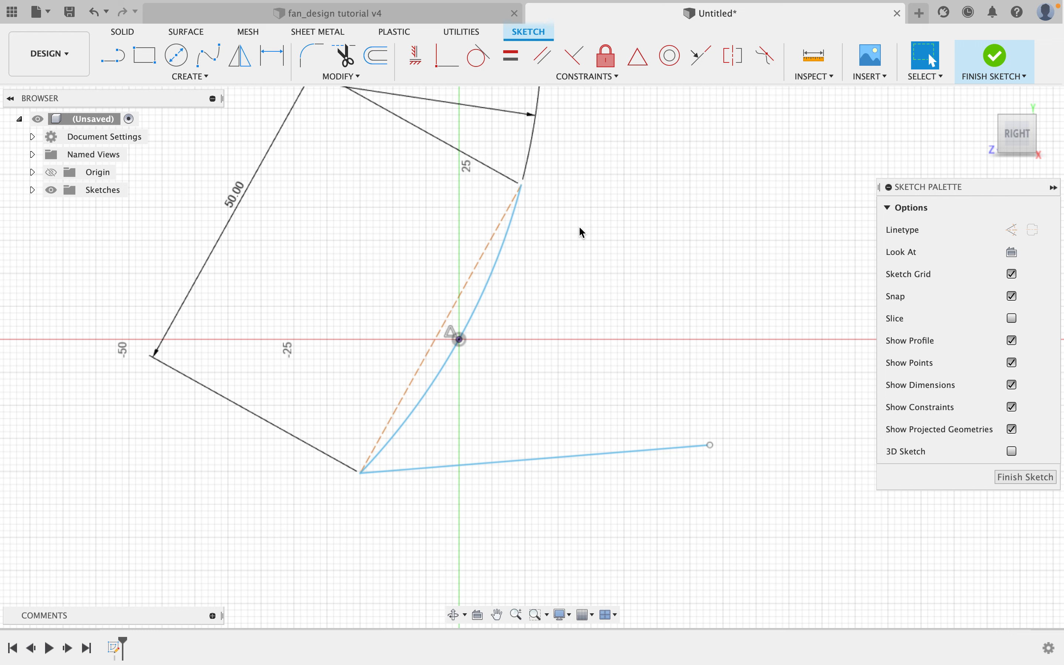
{"action": "left_click", "coordinate": [559, 458]}
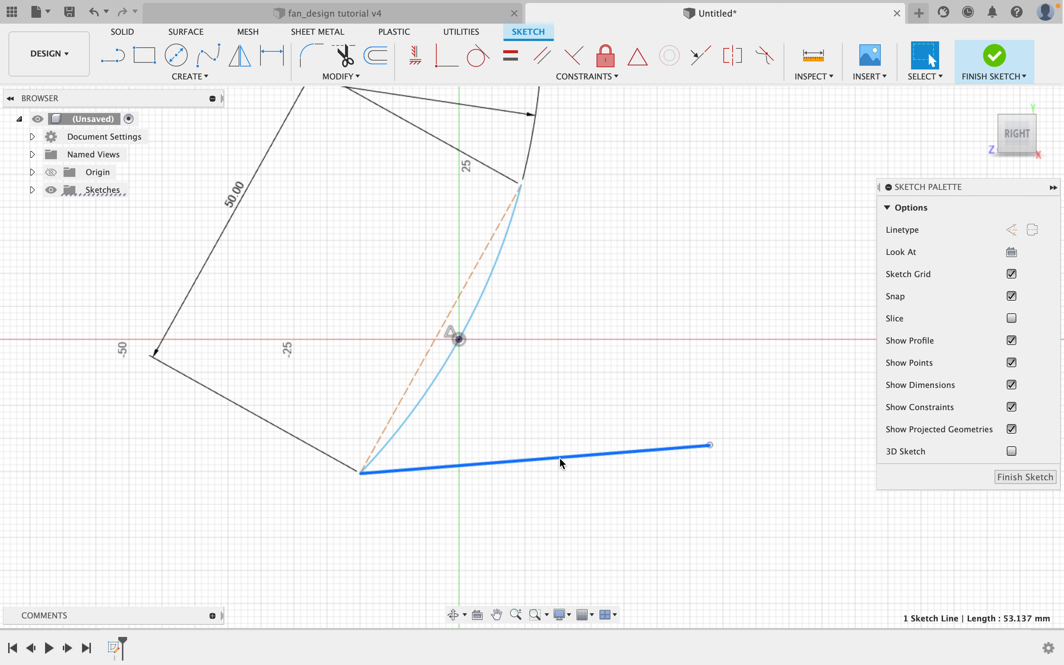
Constrain the new line to be horizontal.
{"action": "left_click", "coordinate": [583, 309]}
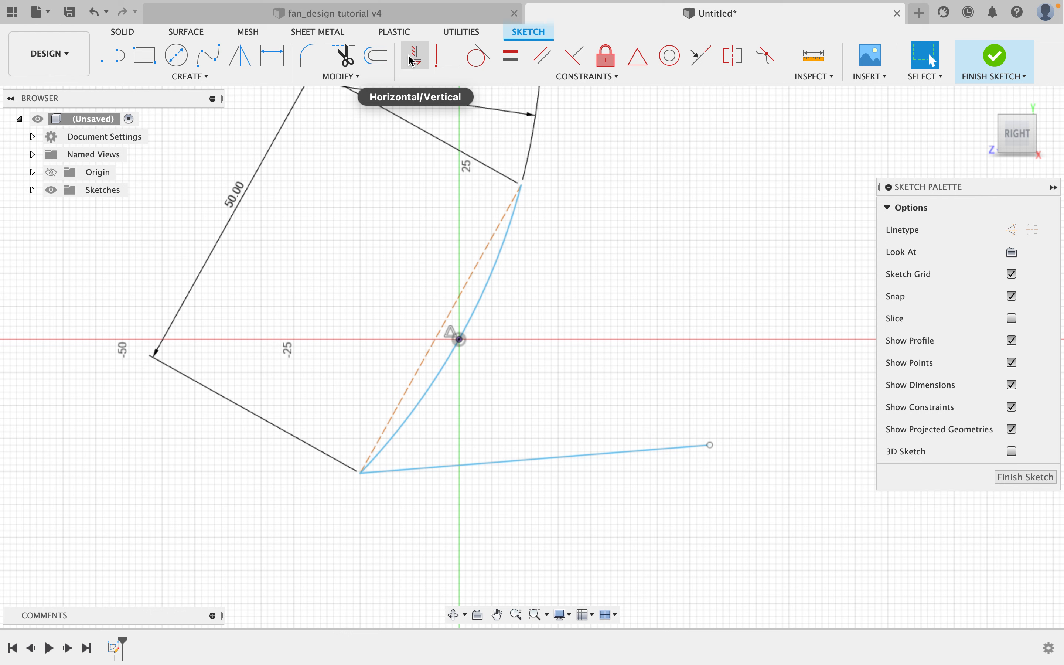
{"action": "left_click", "coordinate": [574, 457]}
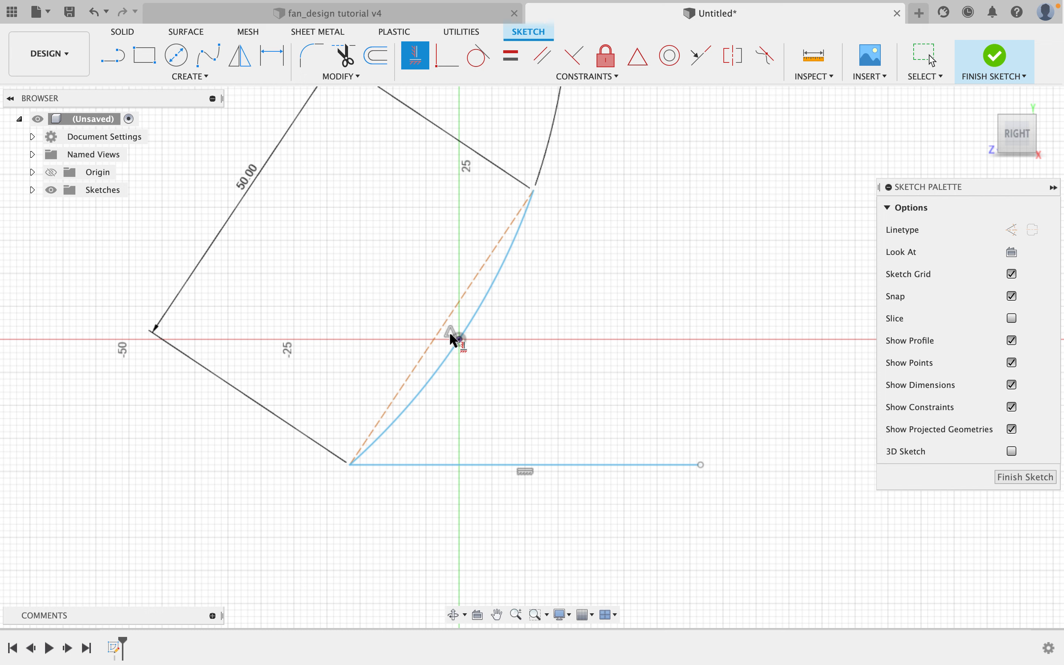
{"action": "right_click", "coordinate": [590, 307]}
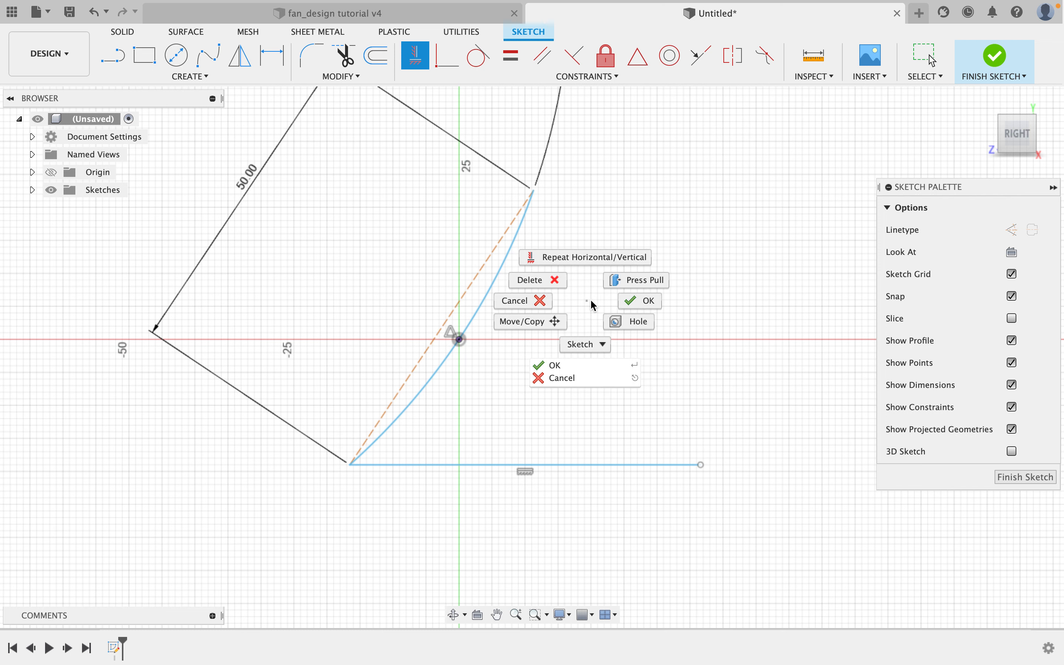
{"action": "left_click", "coordinate": [627, 303]}
Convert the horizontal line into a construction line.
{"action": "left_click", "coordinate": [608, 465]}
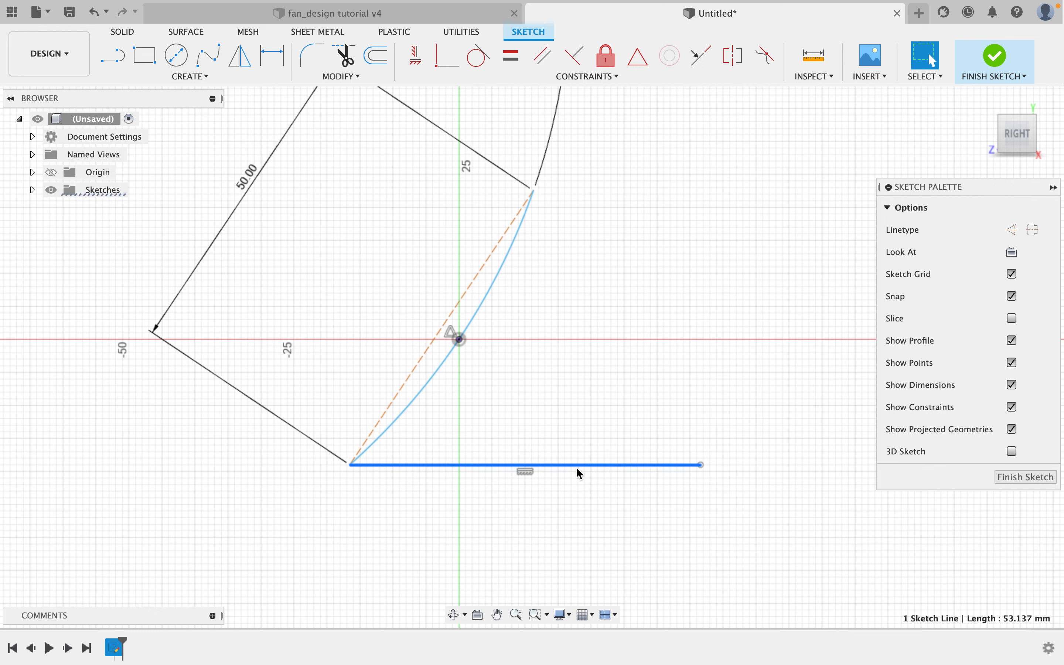
{"action": "left_click", "coordinate": [1013, 228]}
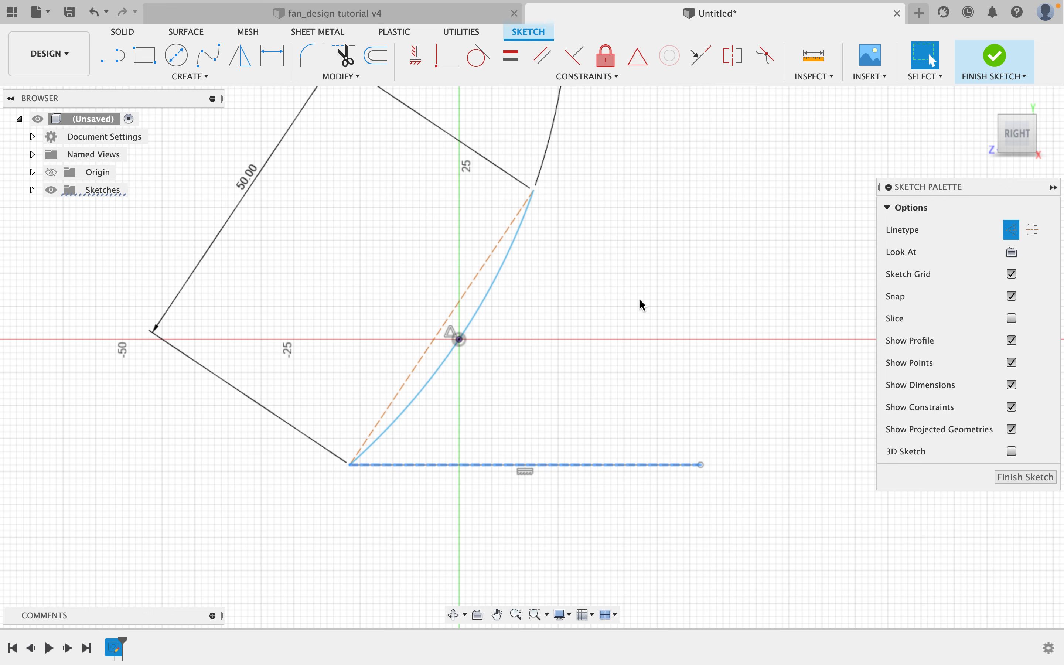
{"action": "left_click", "coordinate": [708, 414]}
Dimension the angle between the horizontal construction line and the chord line to 80 deg.
{"action": "scroll", "coordinate": [642, 418], "scroll_direction": "down", "scroll_amount": 2}
{"action": "middle_click_drag", "start_coordinate": [636, 418], "coordinate": [623, 409]}
{"action": "scroll", "coordinate": [487, 437], "scroll_direction": "up", "scroll_amount": 2}
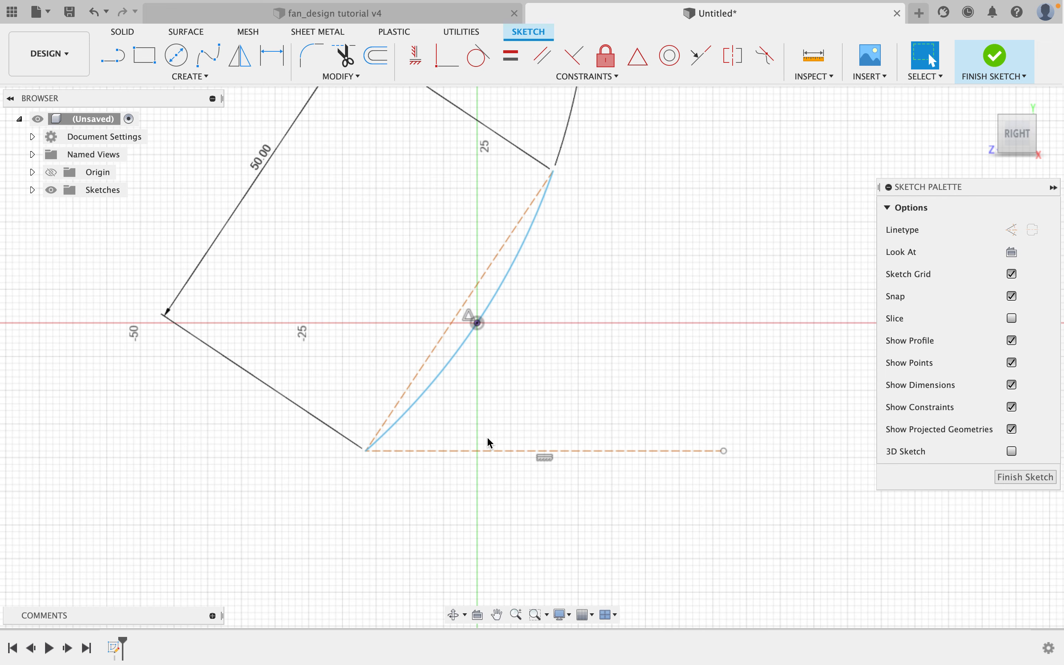
{"action": "left_click", "coordinate": [463, 451]}
{"action": "left_click", "coordinate": [430, 352]}
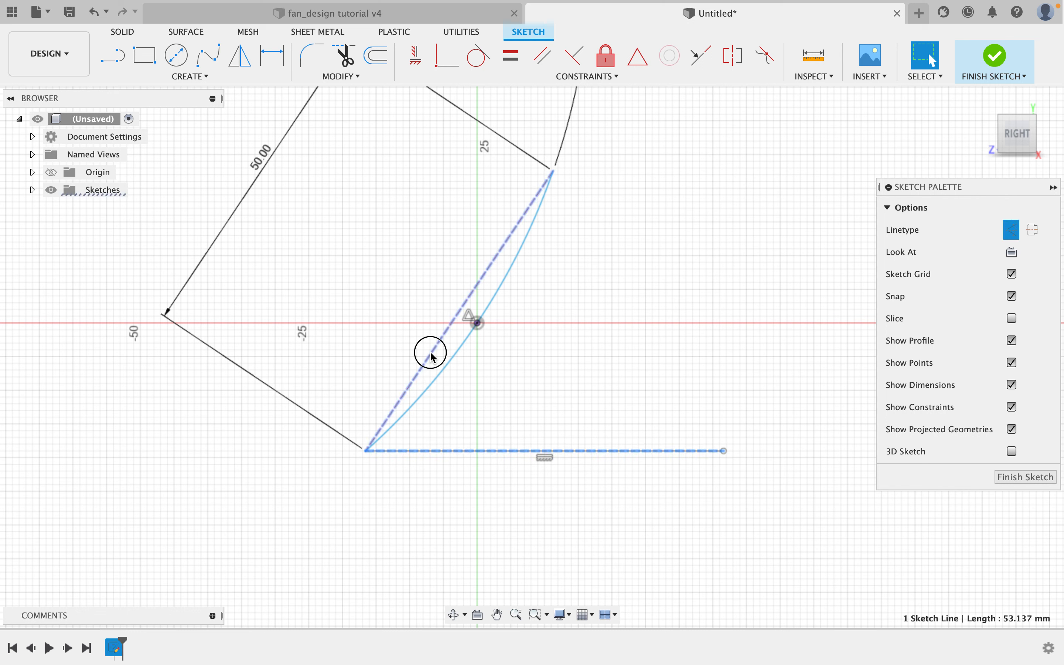
{"action": "left_click", "coordinate": [391, 269]}
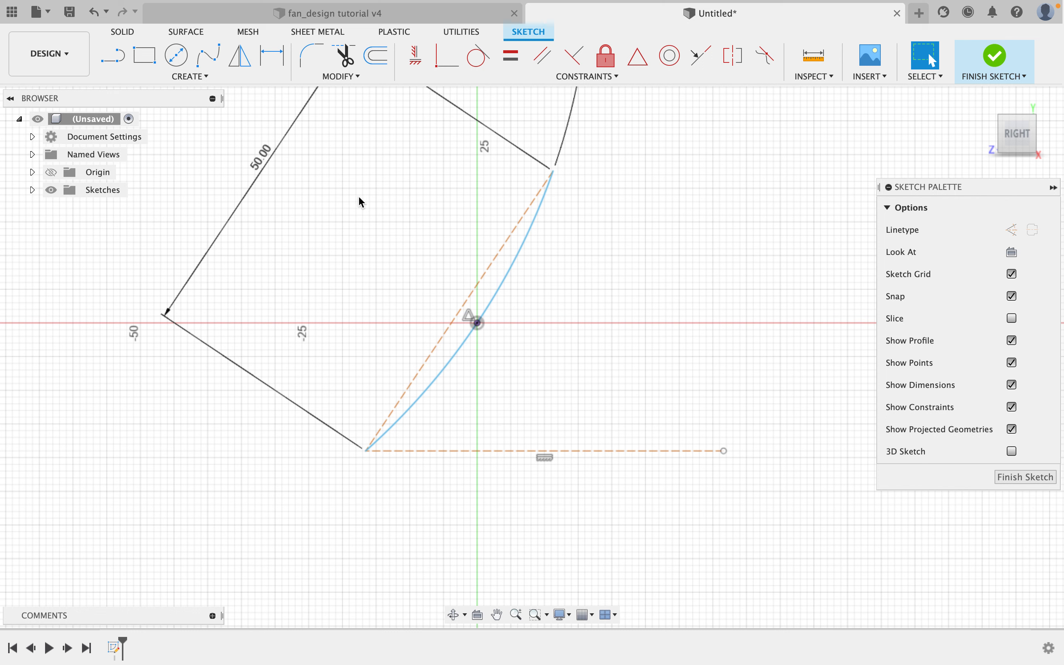
{"action": "left_click", "coordinate": [272, 55]}
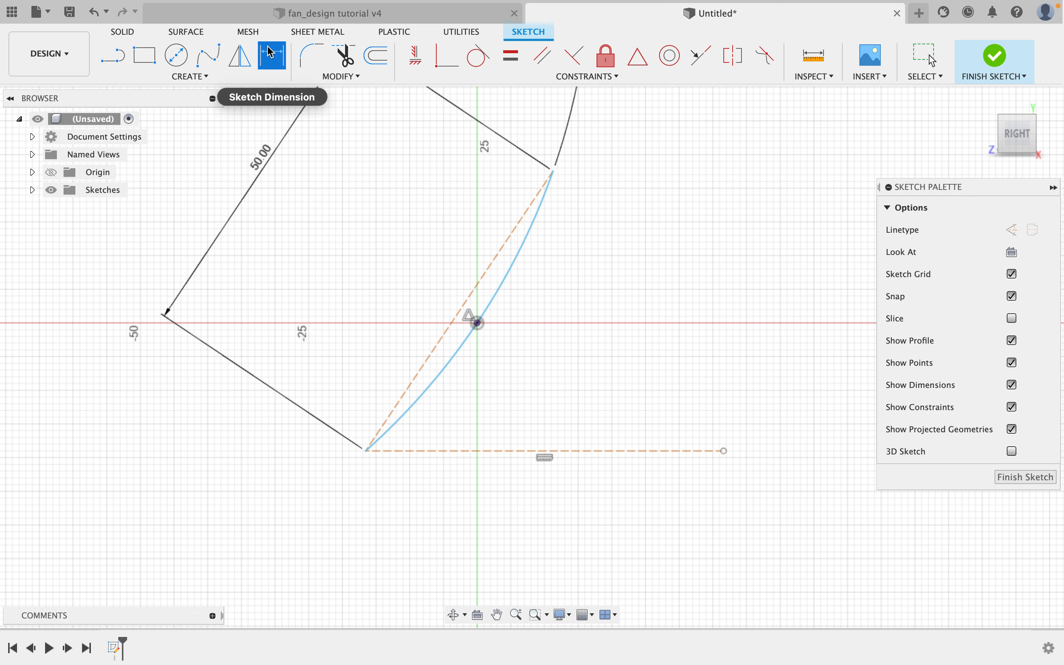
{"action": "left_click", "coordinate": [454, 452]}
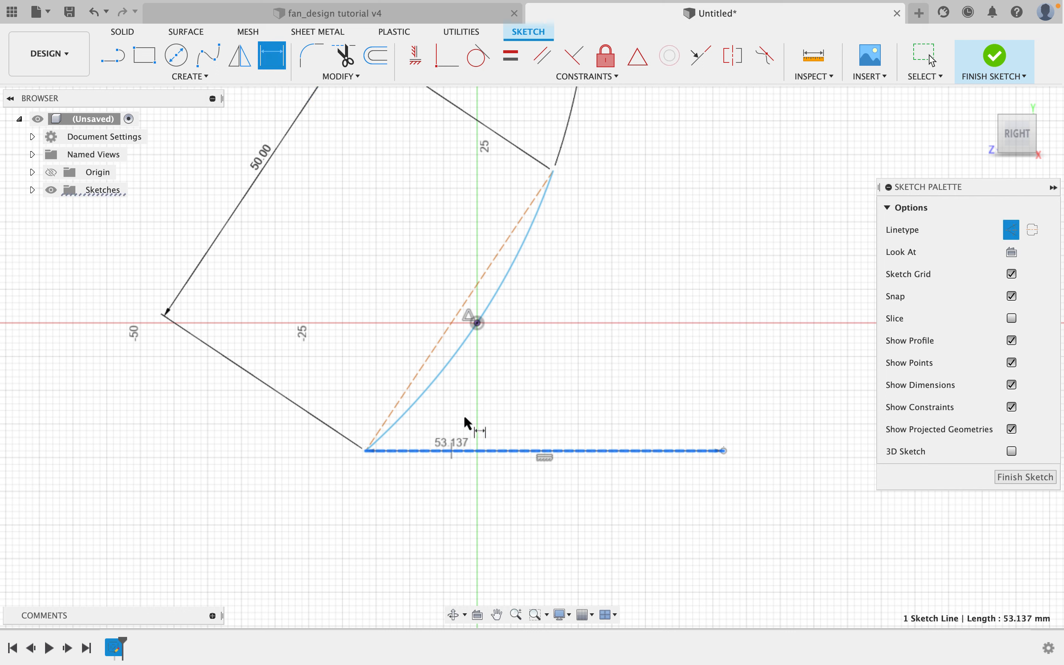
{"action": "left_click", "coordinate": [438, 346]}
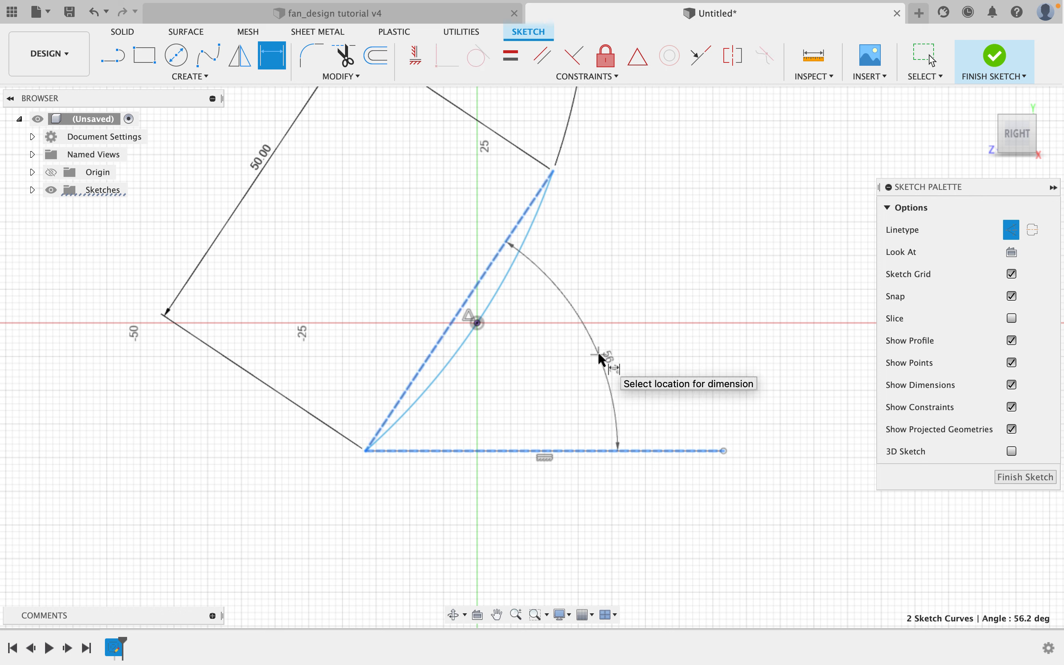
{"action": "left_click", "coordinate": [601, 361]}
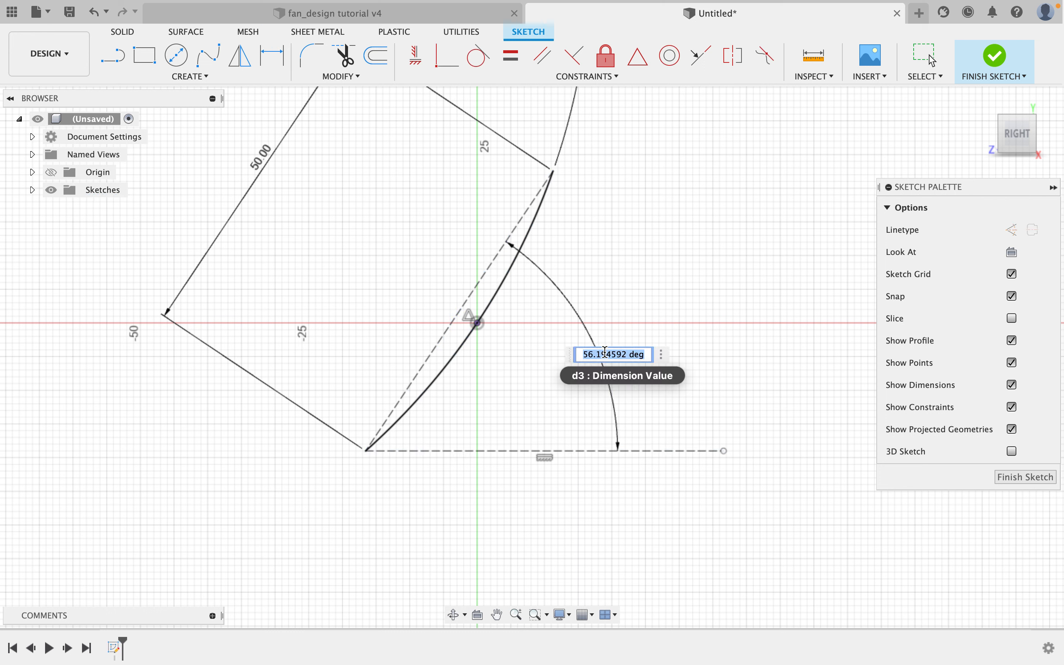
{"action": "type", "text": "80"}
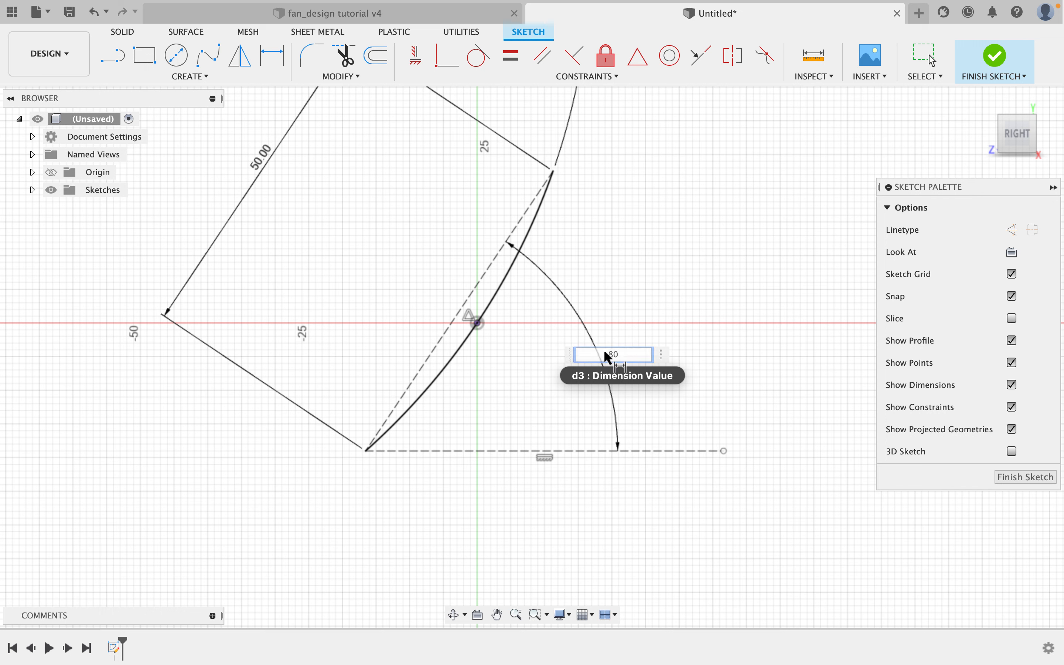
{"action": "key", "text": "Return"}
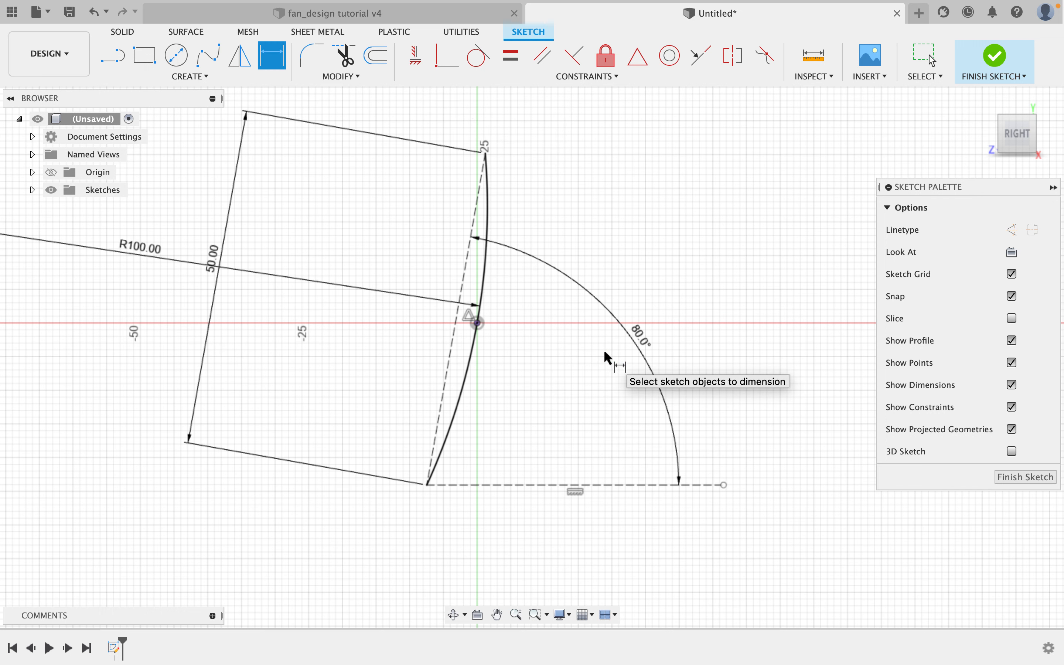
{"action": "key", "text": "Escape"}
Finish the sketch.
{"action": "left_click", "coordinate": [487, 270]}
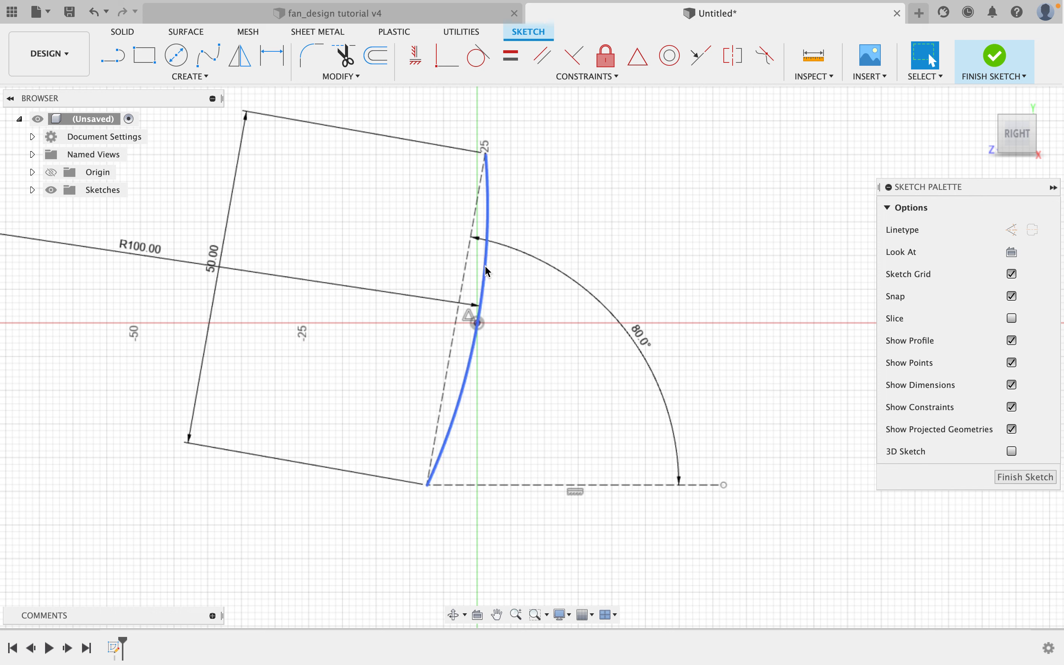
{"action": "left_click", "coordinate": [502, 281]}
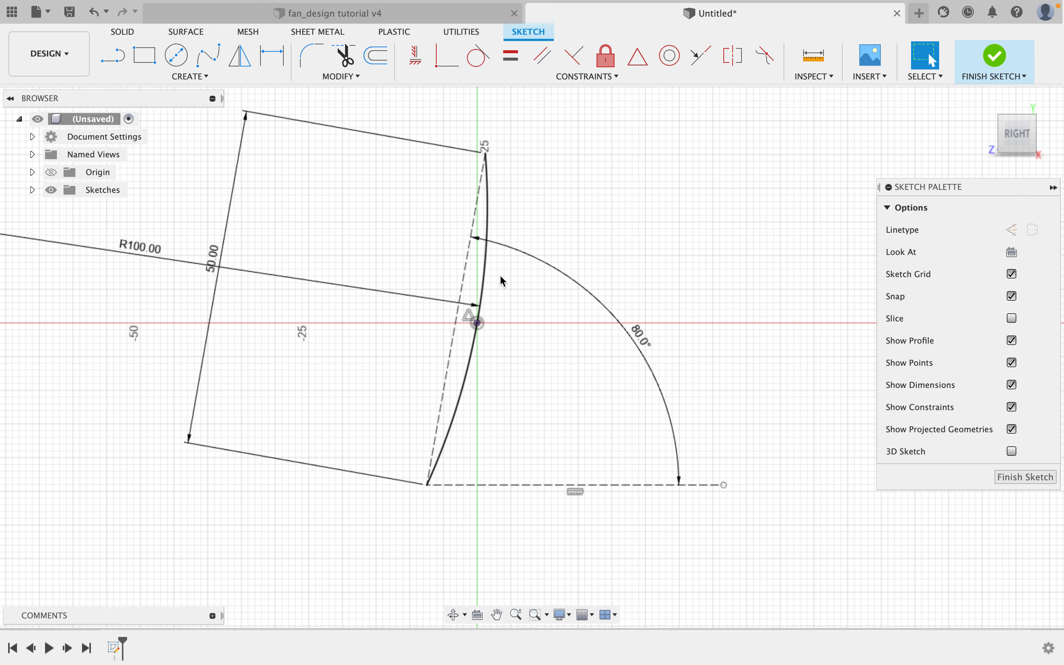
{"action": "scroll", "coordinate": [499, 276], "scroll_direction": "down", "scroll_amount": 1}
{"action": "scroll", "coordinate": [502, 277], "scroll_direction": "up", "scroll_amount": 1}
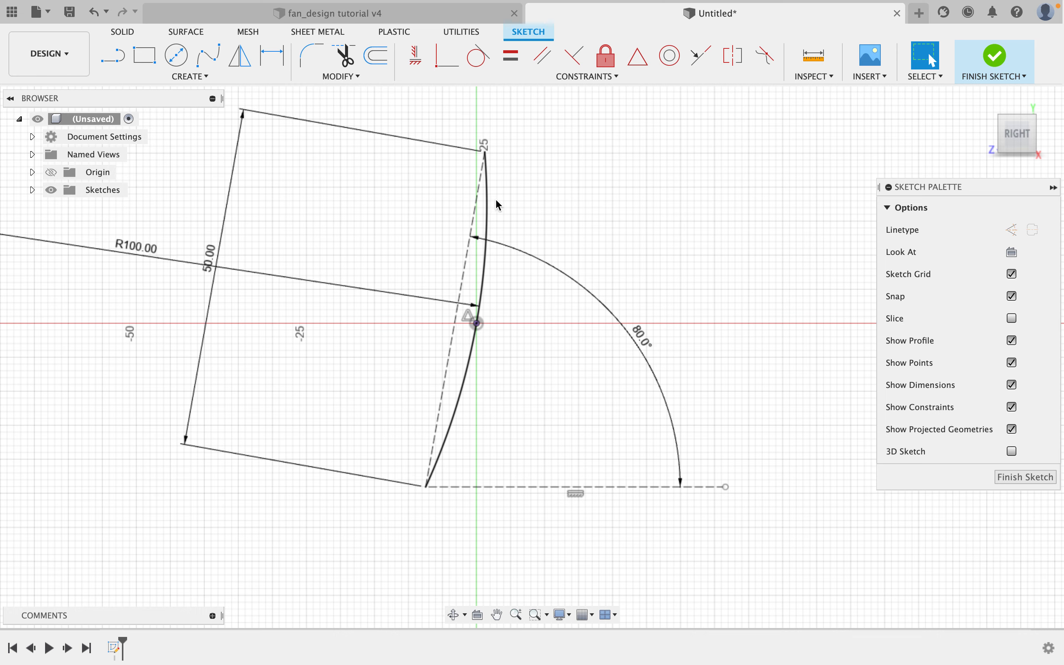
{"action": "scroll", "coordinate": [561, 217], "scroll_direction": "down", "scroll_amount": 2}
{"action": "scroll", "coordinate": [560, 217], "scroll_direction": "left", "scroll_amount": 3}
{"action": "scroll", "coordinate": [490, 232], "scroll_direction": "up", "scroll_amount": 2}
{"action": "scroll", "coordinate": [490, 232], "scroll_direction": "left", "scroll_amount": 3}
{"action": "scroll", "coordinate": [489, 233], "scroll_direction": "up", "scroll_amount": 1}
{"action": "scroll", "coordinate": [549, 252], "scroll_direction": "down", "scroll_amount": 2}
{"action": "middle_click_drag", "start_coordinate": [549, 253], "coordinate": [301, 243]}
{"action": "scroll", "coordinate": [502, 366], "scroll_direction": "up", "scroll_amount": 1}
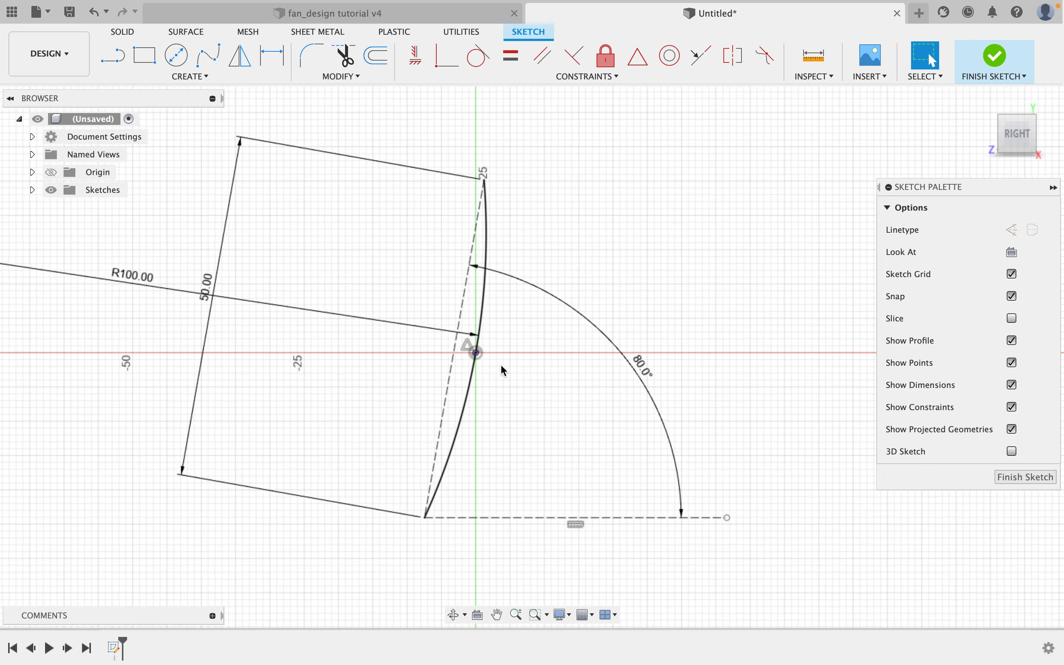
{"action": "scroll", "coordinate": [504, 371], "scroll_direction": "up", "scroll_amount": 2}
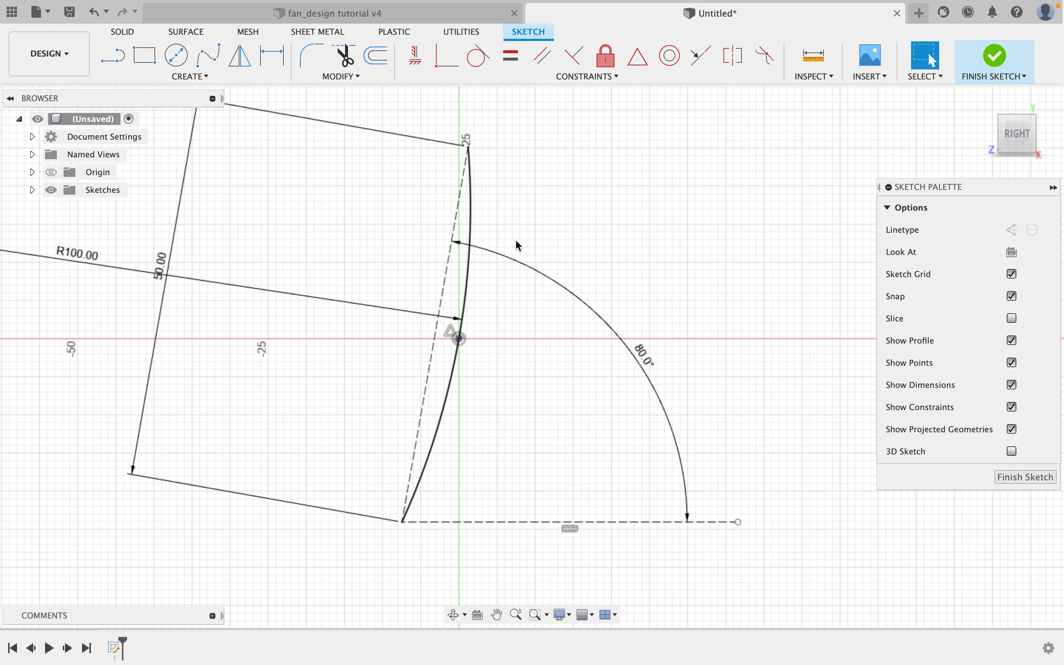
{"action": "scroll", "coordinate": [532, 194], "scroll_direction": "down", "scroll_amount": 1}
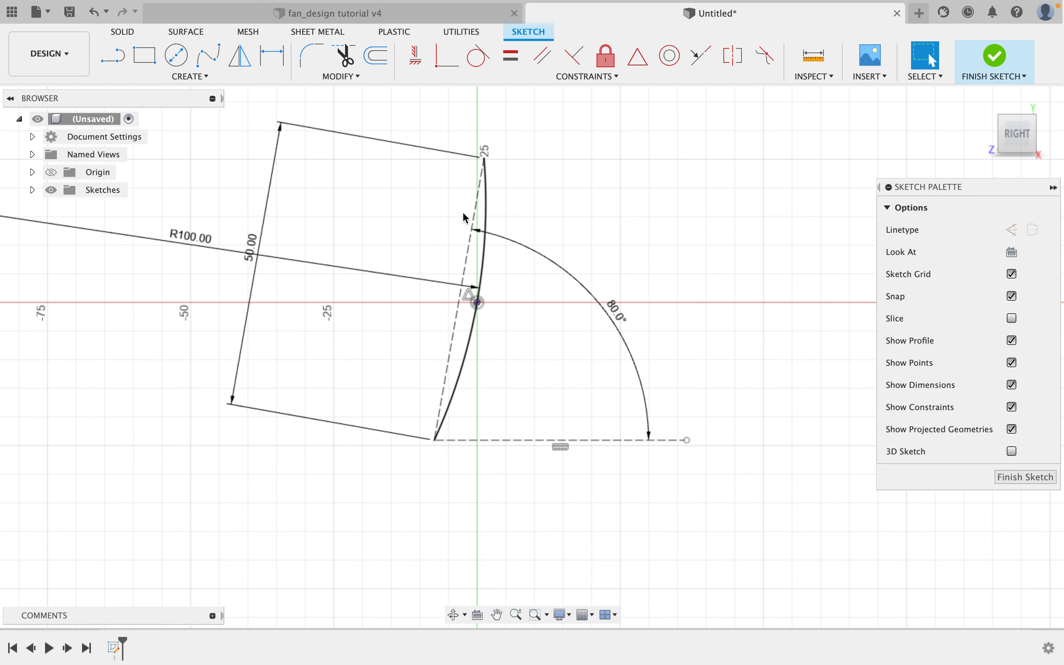
{"action": "left_click", "coordinate": [996, 64]}
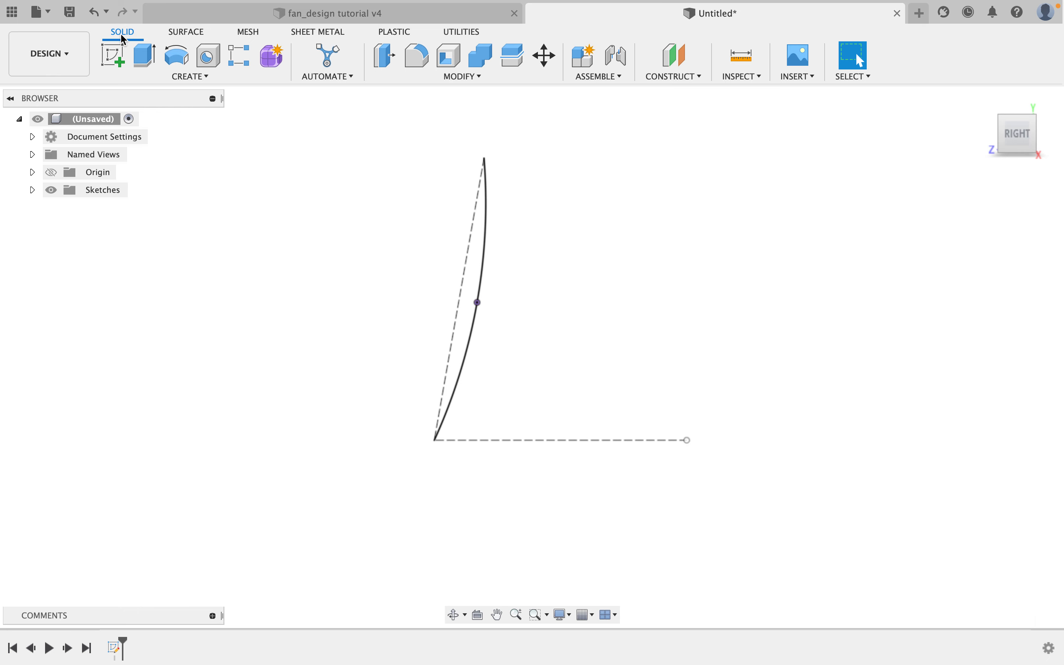
{"action": "scroll", "coordinate": [562, 326], "scroll_direction": "down", "scroll_amount": 3}
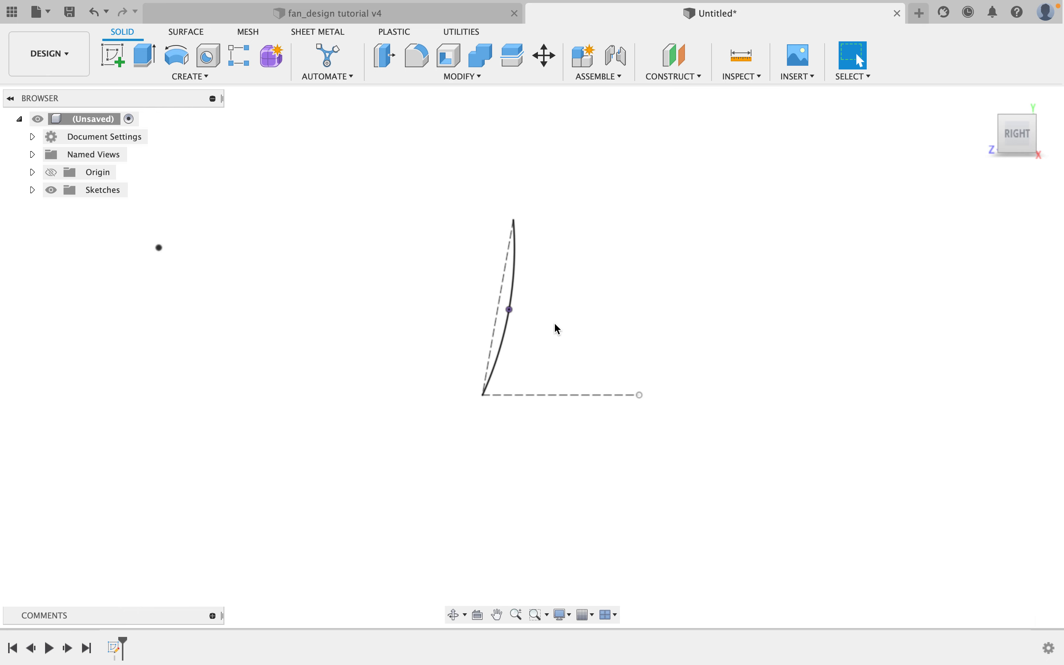
{"action": "mouse_move", "coordinate": [512, 333]}
{"action": "middle_mouse_down", "text": "shift"}
{"action": "mouse_move", "coordinate": [561, 321]}
{"action": "mouse_move", "coordinate": [634, 366]}
{"action": "mouse_move", "coordinate": [504, 357]}
{"action": "mouse_move", "coordinate": [630, 366]}
{"action": "mouse_move", "coordinate": [568, 350]}
{"action": "mouse_move", "coordinate": [463, 353]}
{"action": "middle_mouse_up", "text": "shift"}
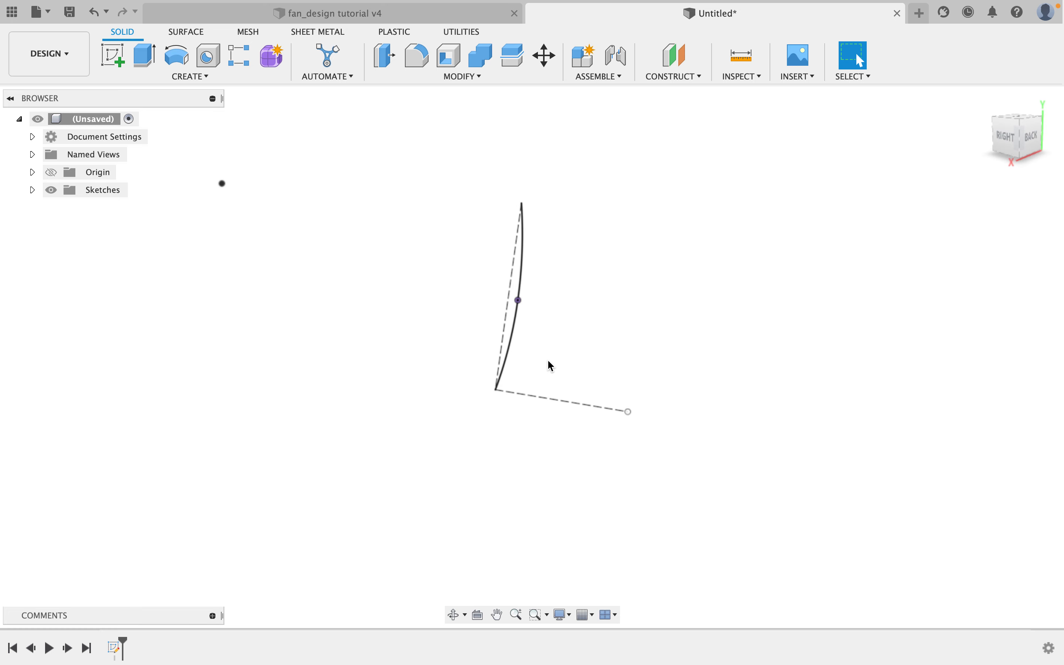
{"action": "scroll", "coordinate": [488, 363], "scroll_direction": "down", "scroll_amount": 2}
{"action": "mouse_move", "coordinate": [499, 369]}
{"action": "middle_mouse_down", "text": "shift"}
{"action": "mouse_move", "coordinate": [572, 369]}
{"action": "mouse_move", "coordinate": [629, 391]}
{"action": "middle_mouse_up", "text": "shift"}
{"action": "left_click", "coordinate": [522, 339]}
Switch to the fan_design tutorial v4 document and inspect the reference blade's curved edges.
{"action": "left_click", "coordinate": [393, 15]}
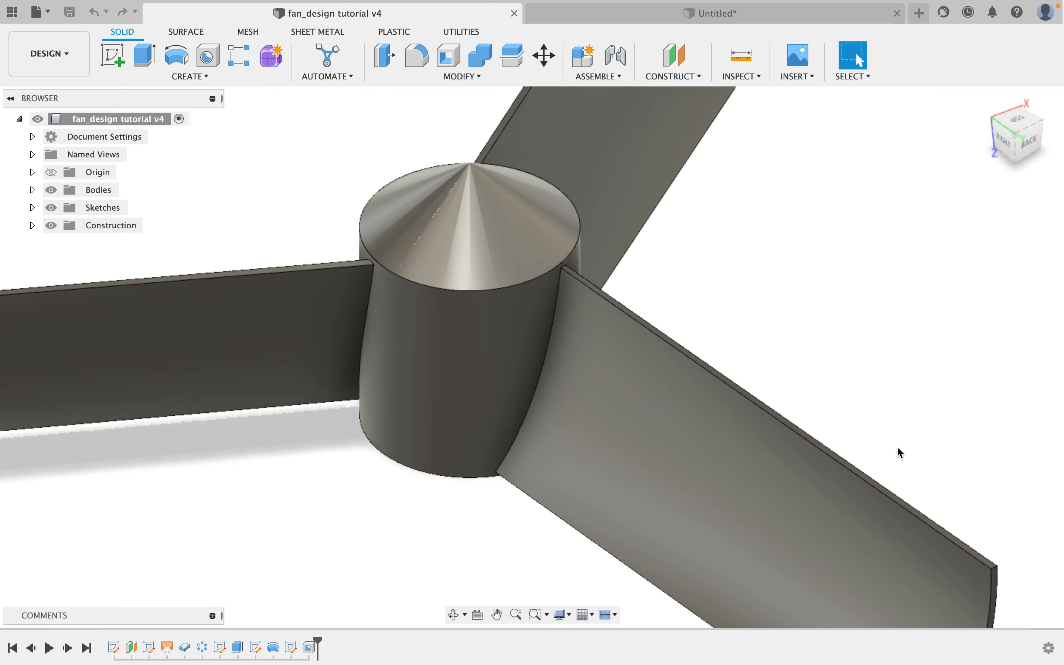
{"action": "scroll", "coordinate": [894, 450], "scroll_direction": "down", "scroll_amount": 3}
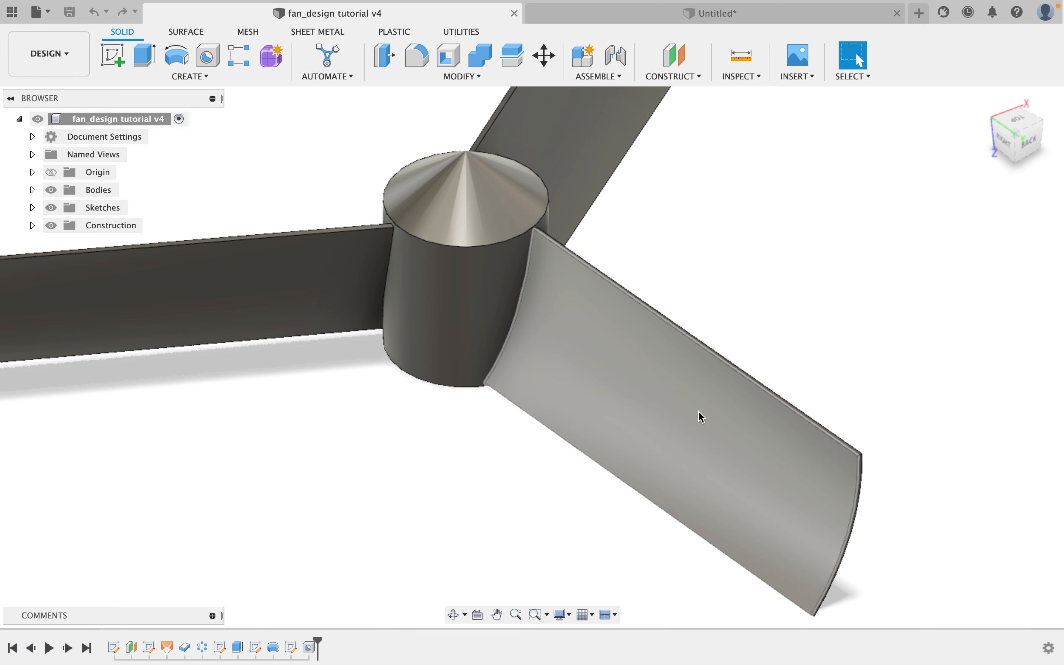
{"action": "left_click", "coordinate": [527, 295]}
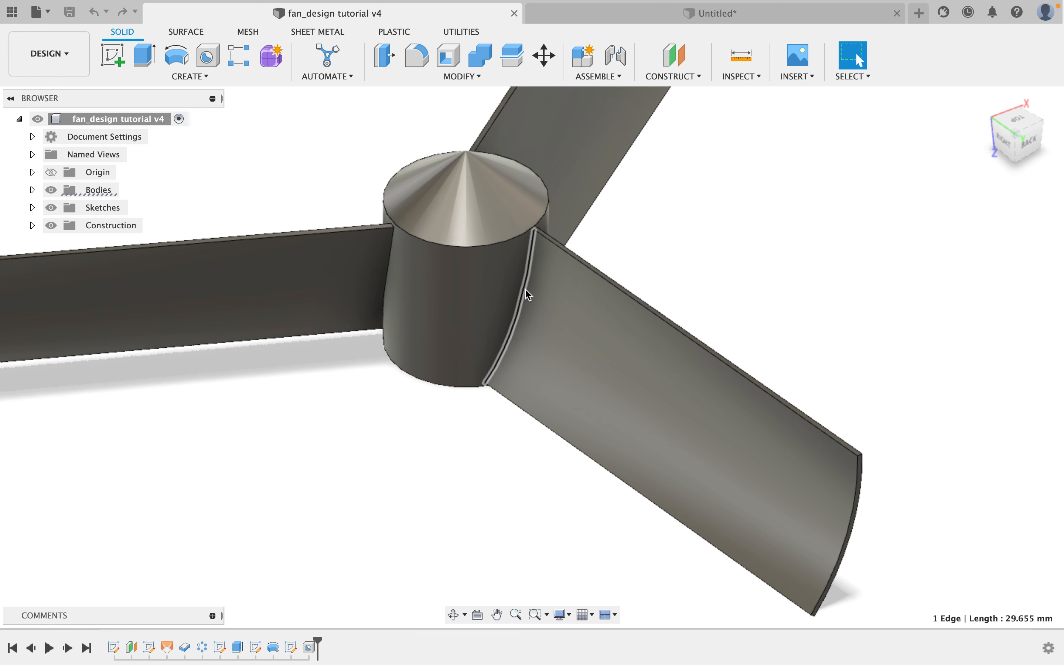
{"action": "left_click", "coordinate": [849, 525]}
{"action": "mouse_move", "coordinate": [803, 327]}
{"action": "middle_mouse_down", "text": "shift"}
{"action": "mouse_move", "coordinate": [813, 326]}
{"action": "mouse_move", "coordinate": [794, 316]}
{"action": "middle_mouse_up", "text": "shift"}
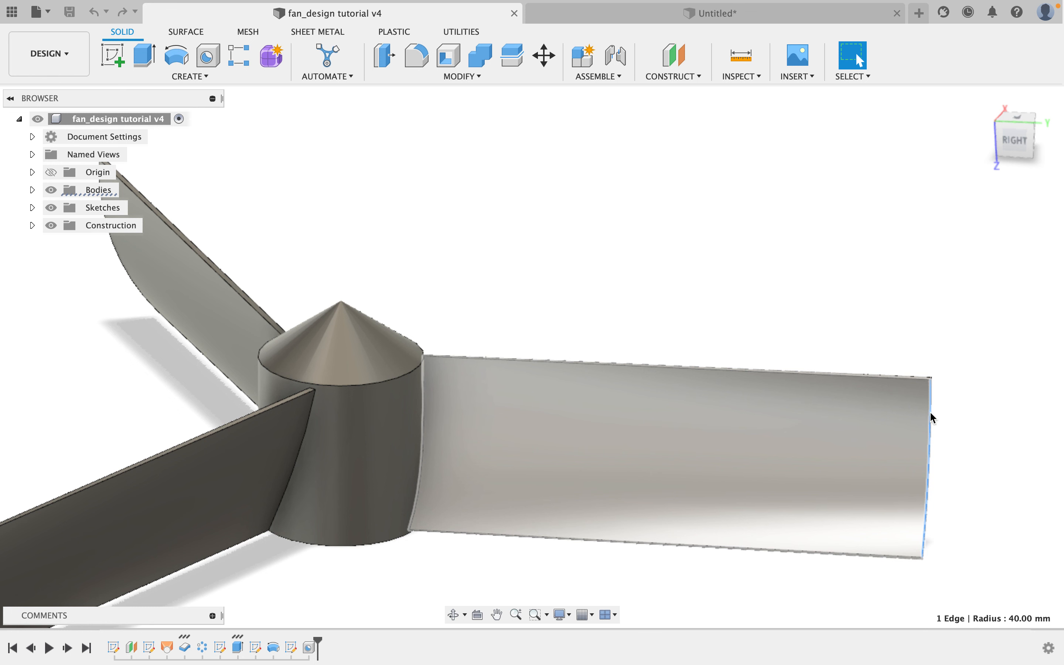
{"action": "middle_click_drag", "start_coordinate": [874, 338], "coordinate": [748, 208], "text": "shift"}
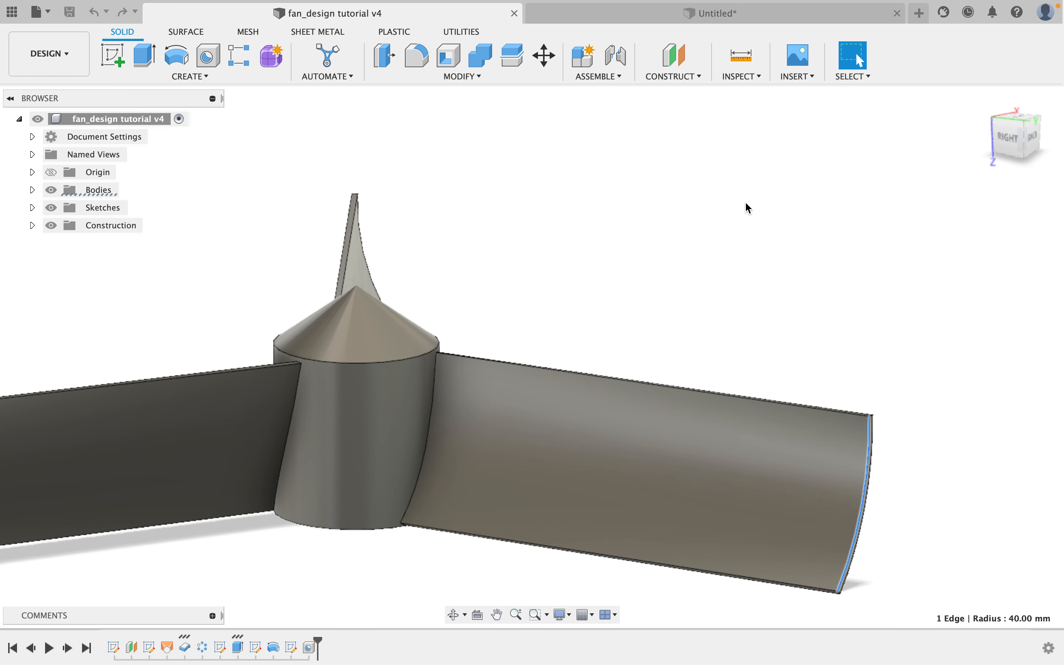
Return to the Untitled design and inspect the origin planes around the blade profile sketch.
{"action": "left_click", "coordinate": [701, 13]}
{"action": "scroll", "coordinate": [424, 241], "scroll_direction": "up", "scroll_amount": 3}
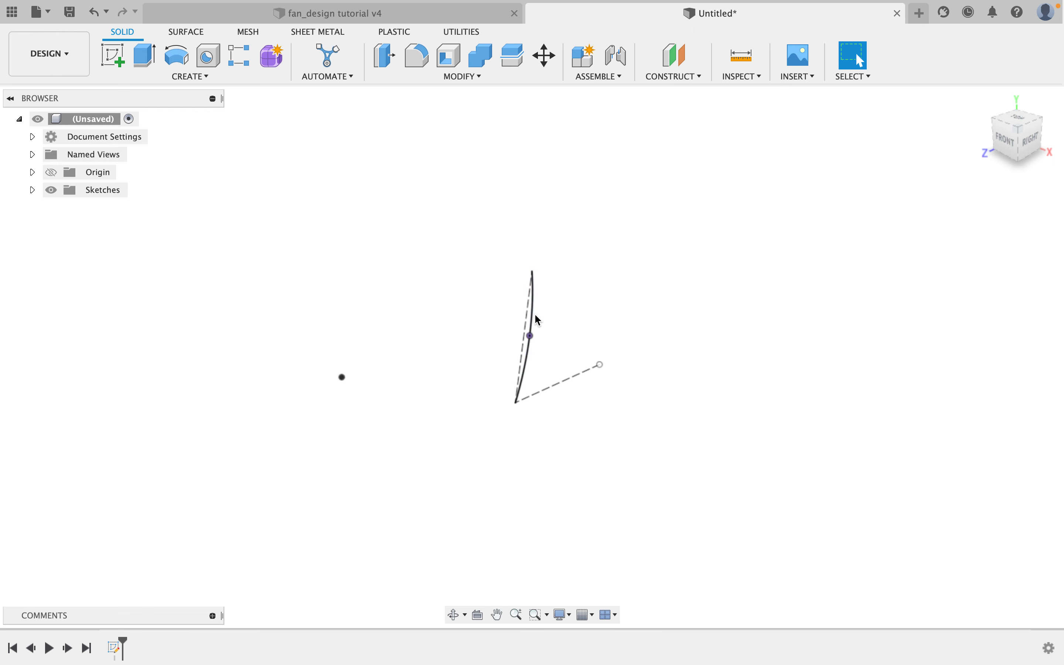
{"action": "mouse_move", "coordinate": [1037, 104]}
{"action": "left_click", "coordinate": [33, 173]}
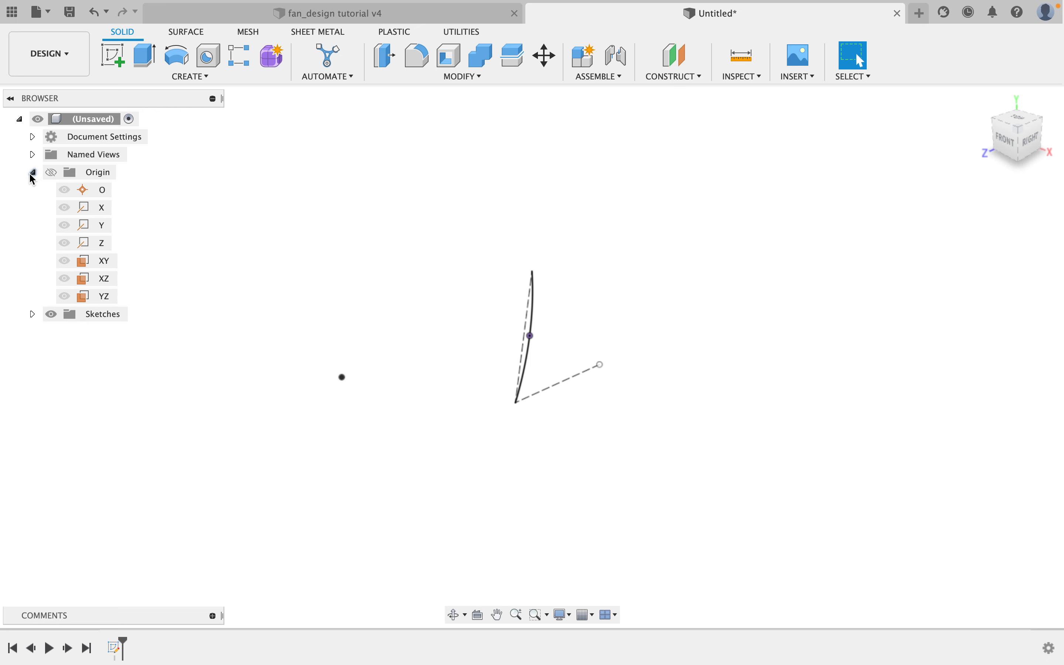
{"action": "left_click", "coordinate": [108, 263]}
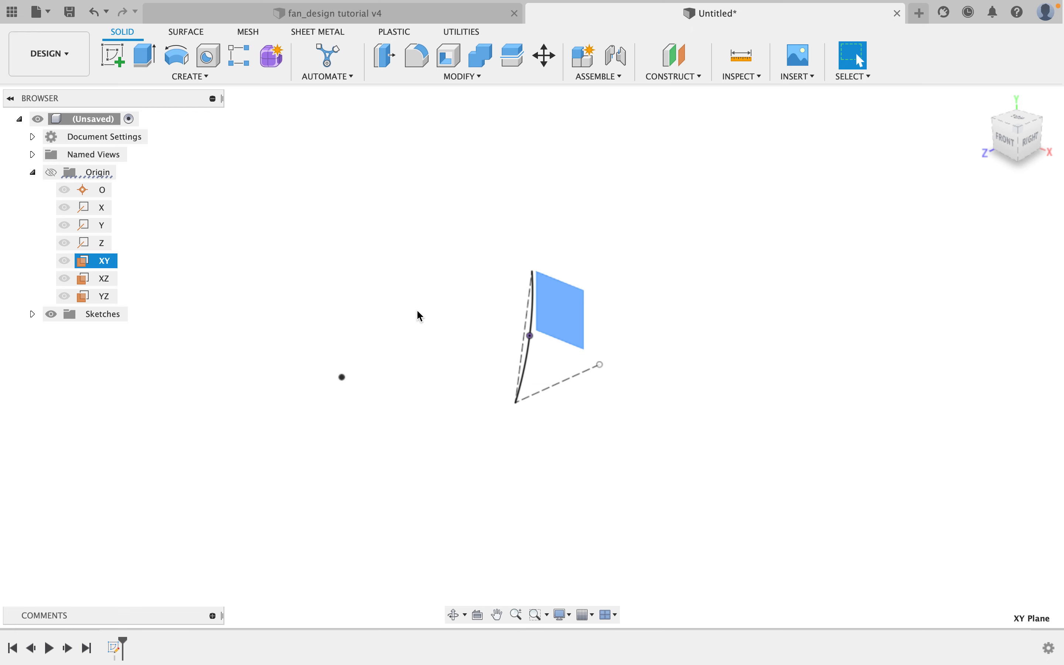
{"action": "mouse_move", "coordinate": [454, 349]}
{"action": "middle_mouse_down", "text": "shift"}
{"action": "mouse_move", "coordinate": [437, 337]}
{"action": "mouse_move", "coordinate": [552, 371]}
{"action": "mouse_move", "coordinate": [616, 366]}
{"action": "mouse_move", "coordinate": [596, 330]}
{"action": "mouse_move", "coordinate": [437, 335]}
{"action": "mouse_move", "coordinate": [404, 363]}
{"action": "mouse_move", "coordinate": [410, 379]}
{"action": "middle_mouse_up", "text": "shift"}
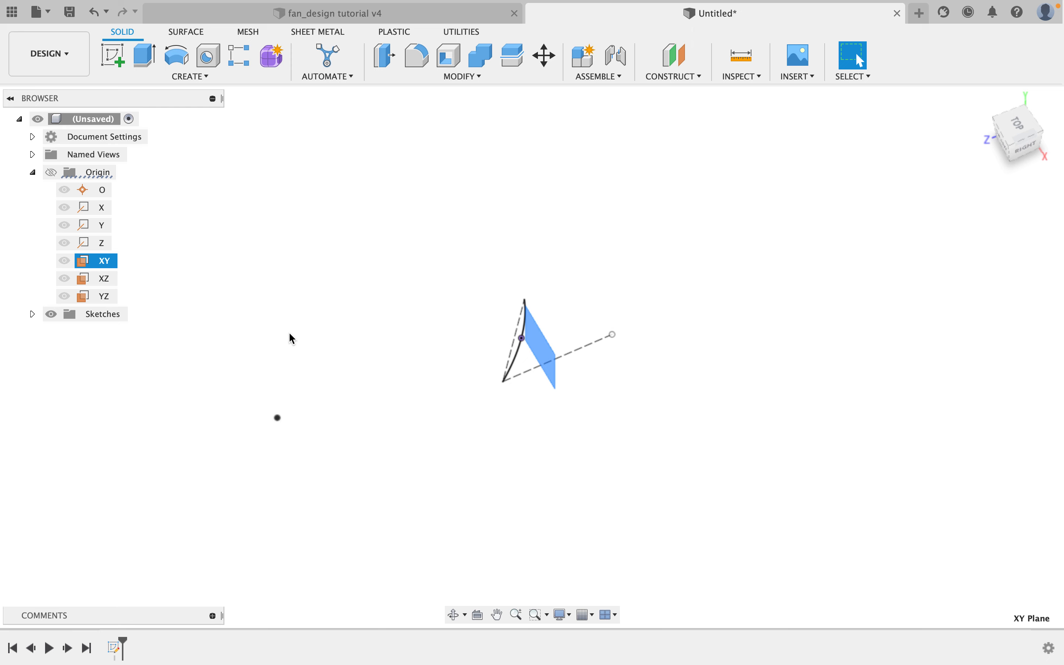
{"action": "left_click", "coordinate": [104, 277]}
{"action": "mouse_move", "coordinate": [517, 391]}
{"action": "middle_mouse_down", "text": "shift"}
{"action": "mouse_move", "coordinate": [548, 332]}
{"action": "mouse_move", "coordinate": [544, 351]}
{"action": "mouse_move", "coordinate": [257, 345]}
{"action": "middle_mouse_up", "text": "shift"}
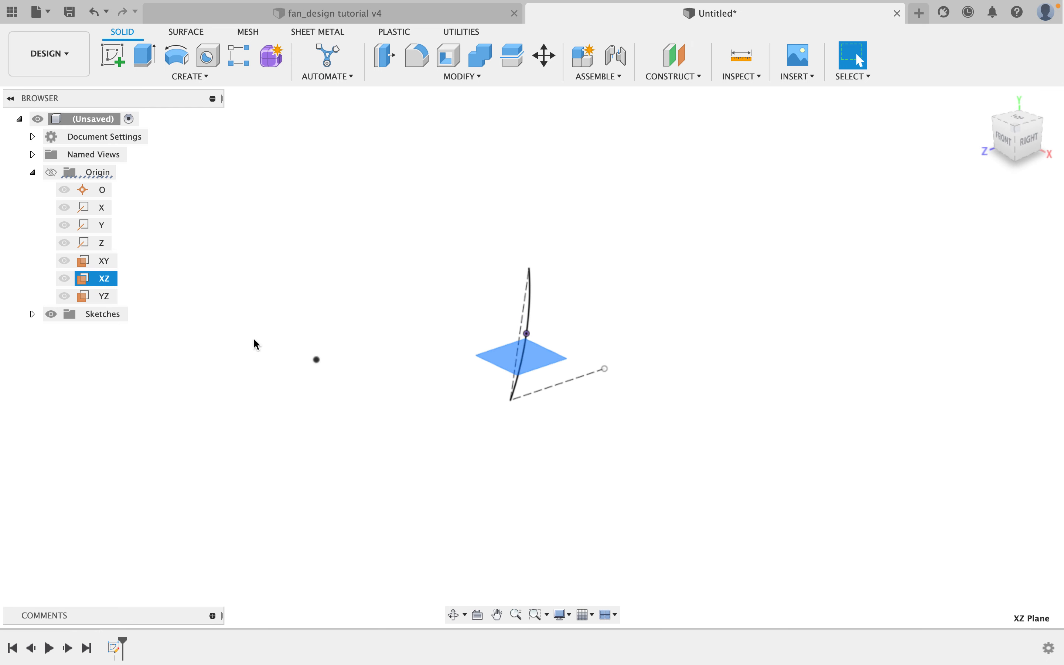
{"action": "left_click", "coordinate": [105, 296]}
{"action": "scroll", "coordinate": [522, 328], "scroll_direction": "up", "scroll_amount": 3}
{"action": "mouse_move", "coordinate": [523, 328]}
{"action": "middle_mouse_down", "text": "shift"}
{"action": "mouse_move", "coordinate": [608, 331]}
{"action": "mouse_move", "coordinate": [406, 323]}
{"action": "mouse_move", "coordinate": [538, 306]}
{"action": "middle_mouse_up", "text": "shift"}
{"action": "middle_click_drag", "start_coordinate": [539, 299], "coordinate": [540, 327], "text": "shift"}
{"action": "middle_click_drag", "start_coordinate": [572, 347], "coordinate": [467, 349]}
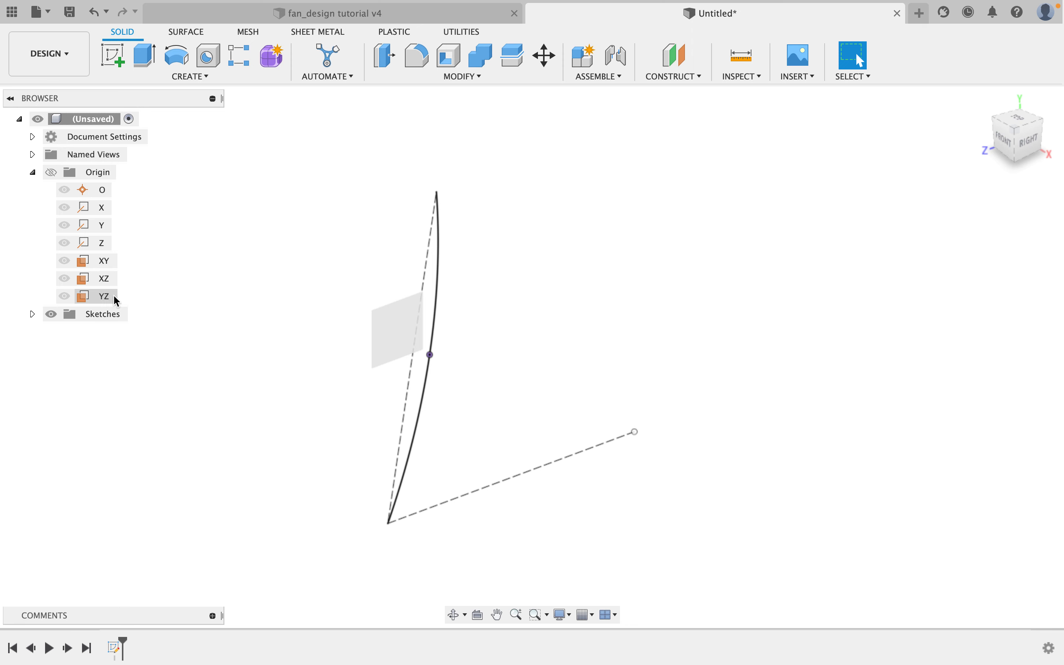
{"action": "scroll", "coordinate": [449, 296], "scroll_direction": "down", "scroll_amount": 3}
{"action": "scroll", "coordinate": [449, 295], "scroll_direction": "down", "scroll_amount": 1}
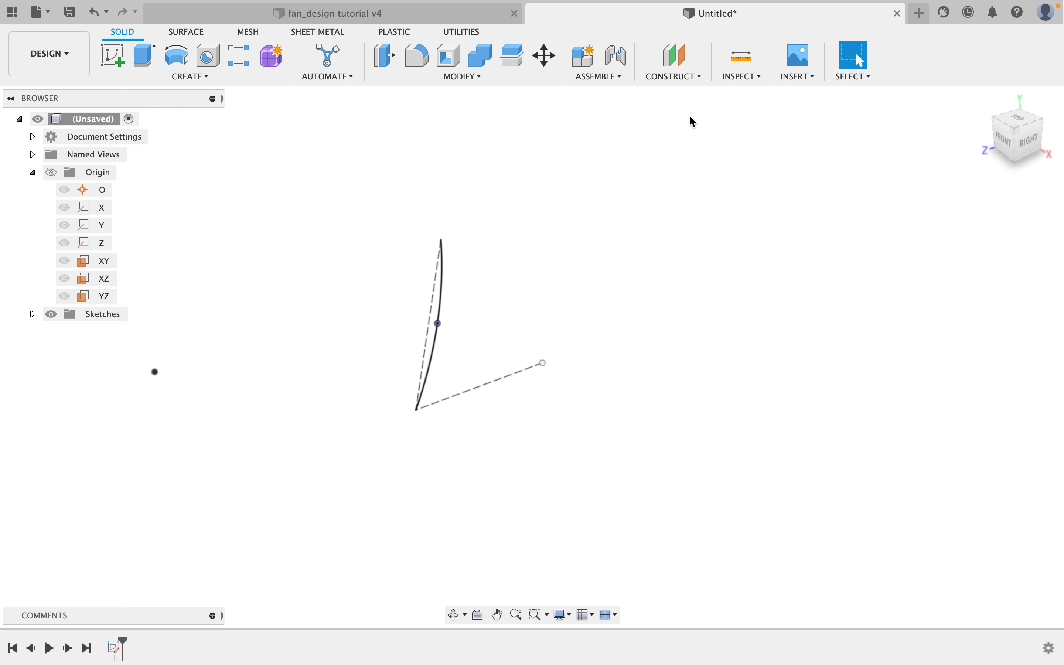
Create an offset plane 100 mm from the YZ plane.
{"action": "left_click", "coordinate": [684, 81]}
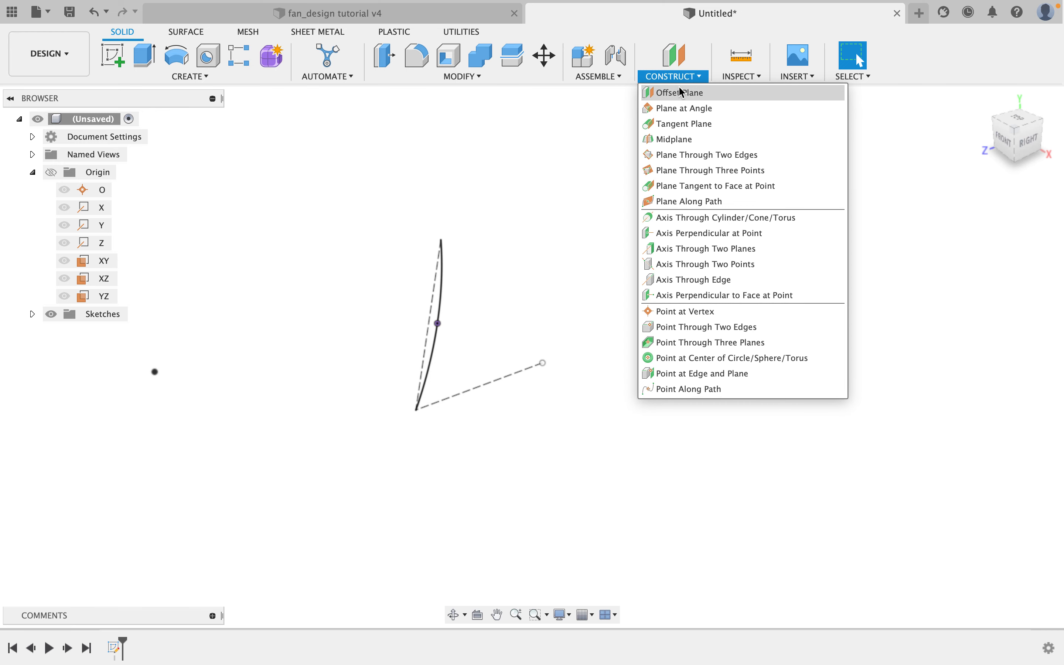
{"action": "left_click", "coordinate": [680, 90]}
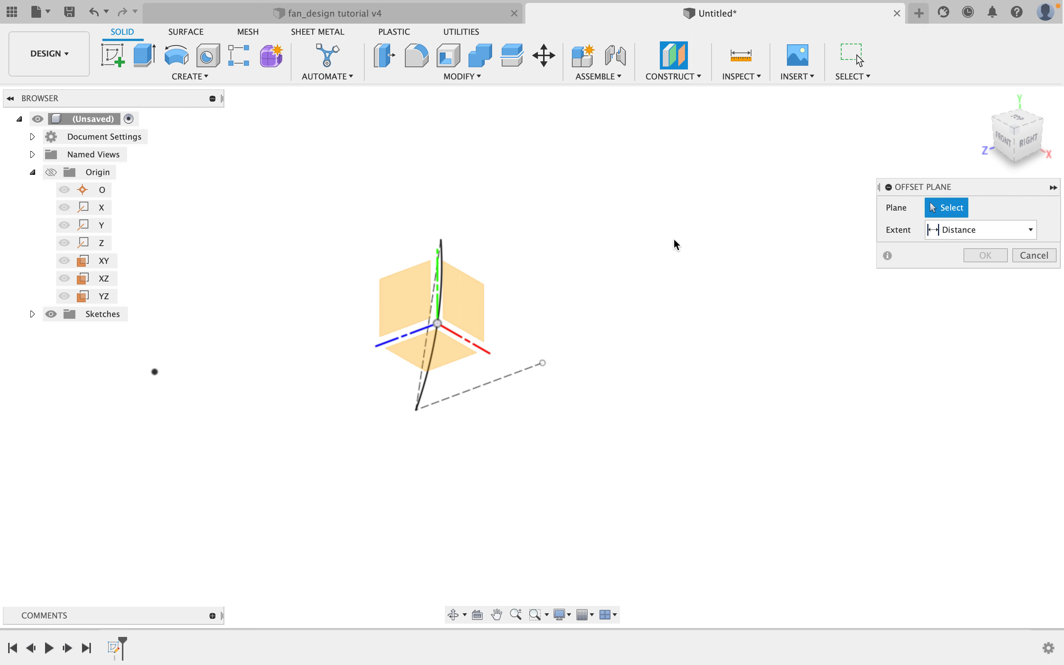
{"action": "left_click", "coordinate": [108, 300]}
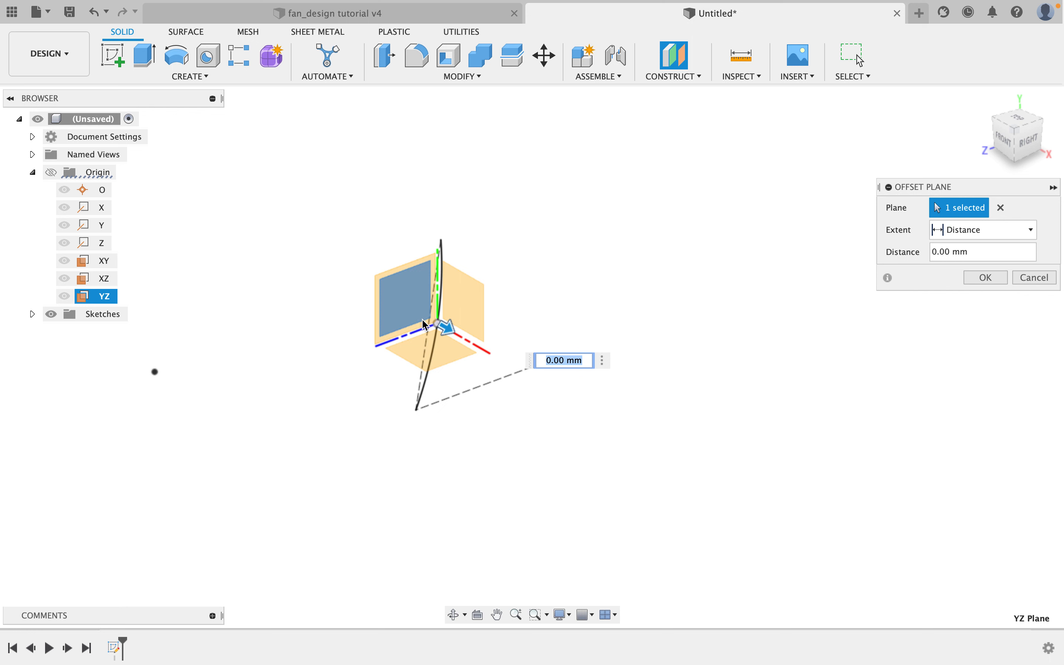
{"action": "type", "text": "100"}
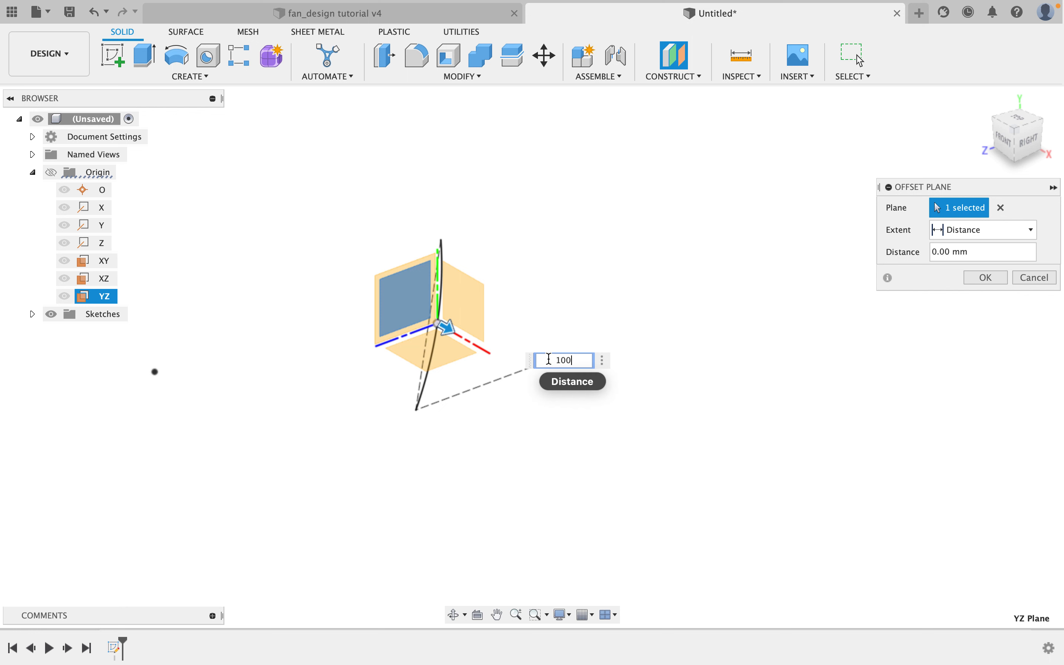
{"action": "key", "text": "Return"}
{"action": "middle_click_drag", "start_coordinate": [573, 369], "coordinate": [624, 350], "text": "shift"}
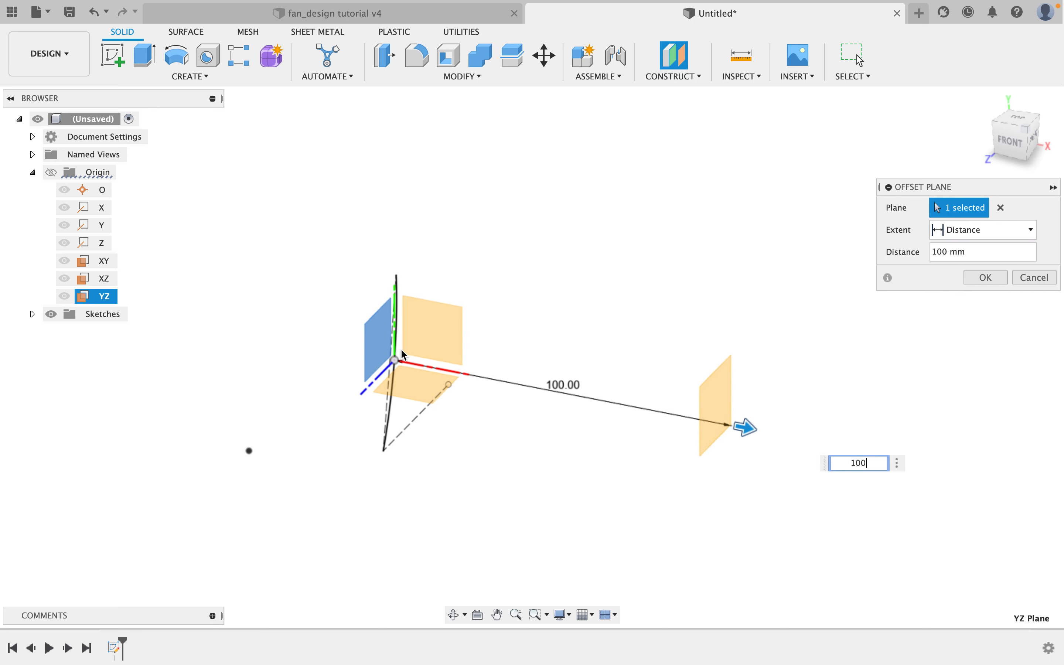
{"action": "scroll", "coordinate": [381, 339], "scroll_direction": "up", "scroll_amount": 2}
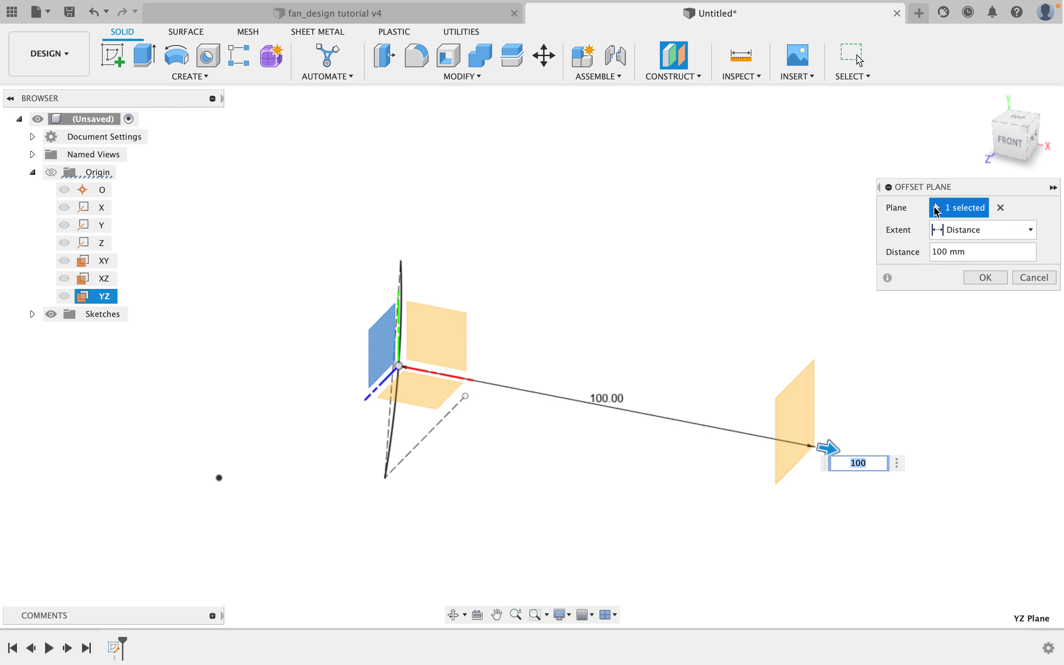
{"action": "left_click", "coordinate": [976, 277]}
Start a new sketch on the offset plane.
{"action": "mouse_move", "coordinate": [646, 396]}
{"action": "middle_mouse_down", "text": "shift"}
{"action": "mouse_move", "coordinate": [687, 404]}
{"action": "mouse_move", "coordinate": [368, 414]}
{"action": "middle_mouse_up", "text": "shift"}
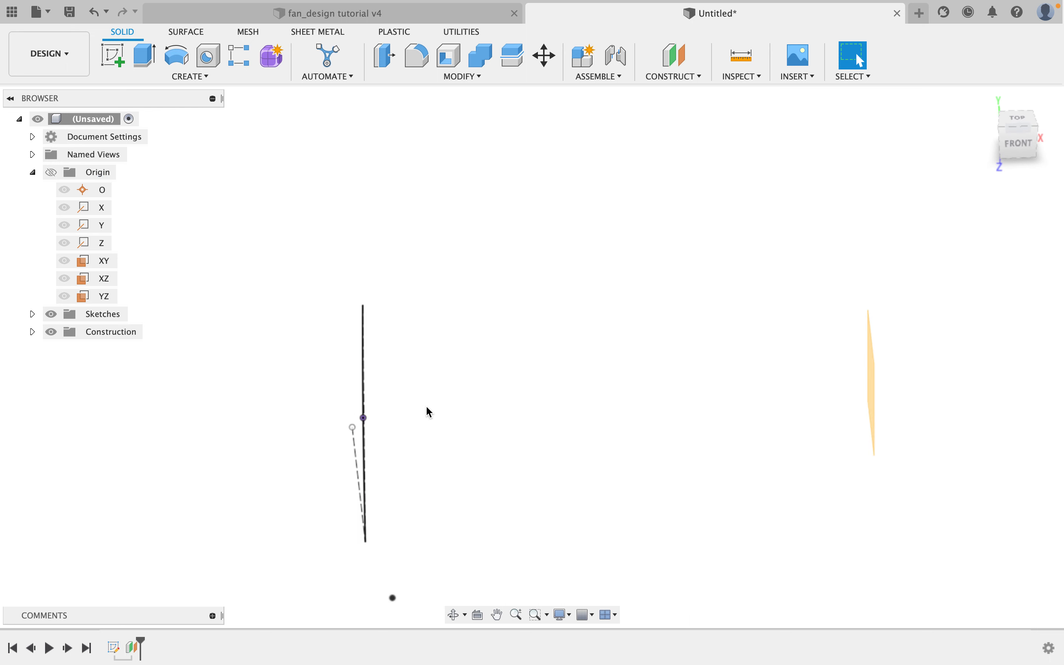
{"action": "middle_click_drag", "start_coordinate": [743, 400], "coordinate": [602, 363], "text": "shift"}
{"action": "scroll", "coordinate": [602, 363], "scroll_direction": "down", "scroll_amount": 1}
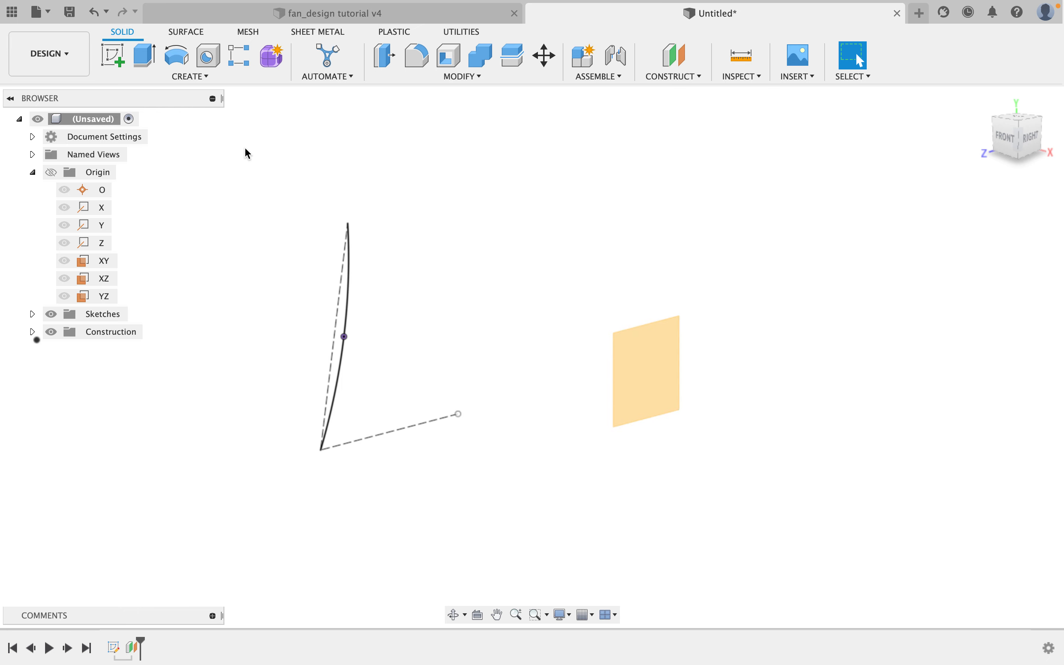
{"action": "left_click", "coordinate": [113, 60]}
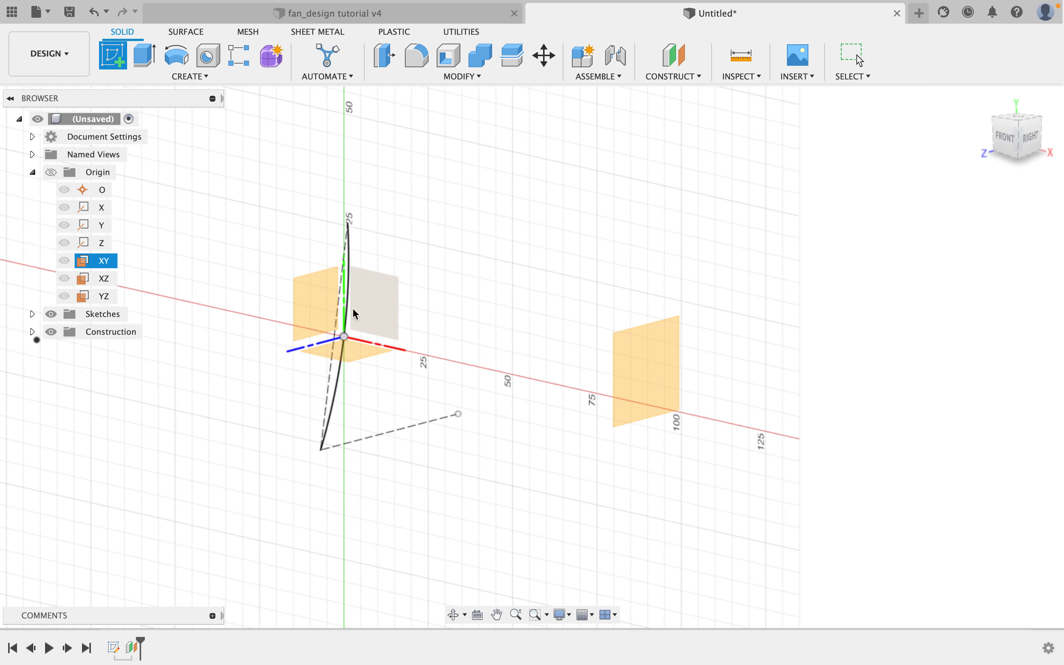
{"action": "left_click", "coordinate": [658, 355]}
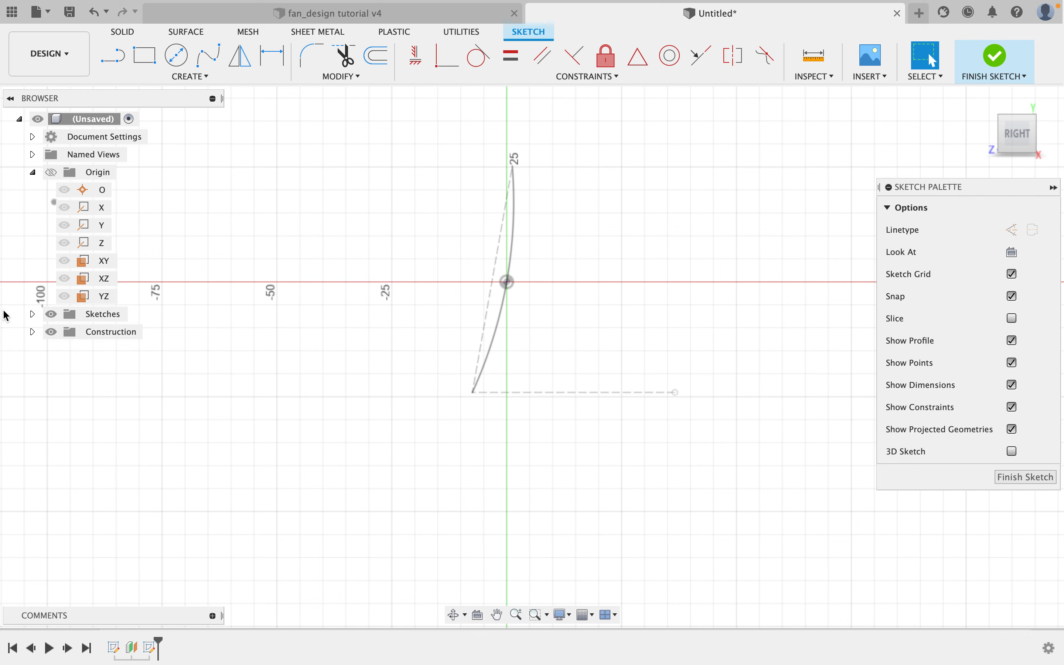
Hide Sketch1 in the browser.
{"action": "left_click", "coordinate": [33, 314]}
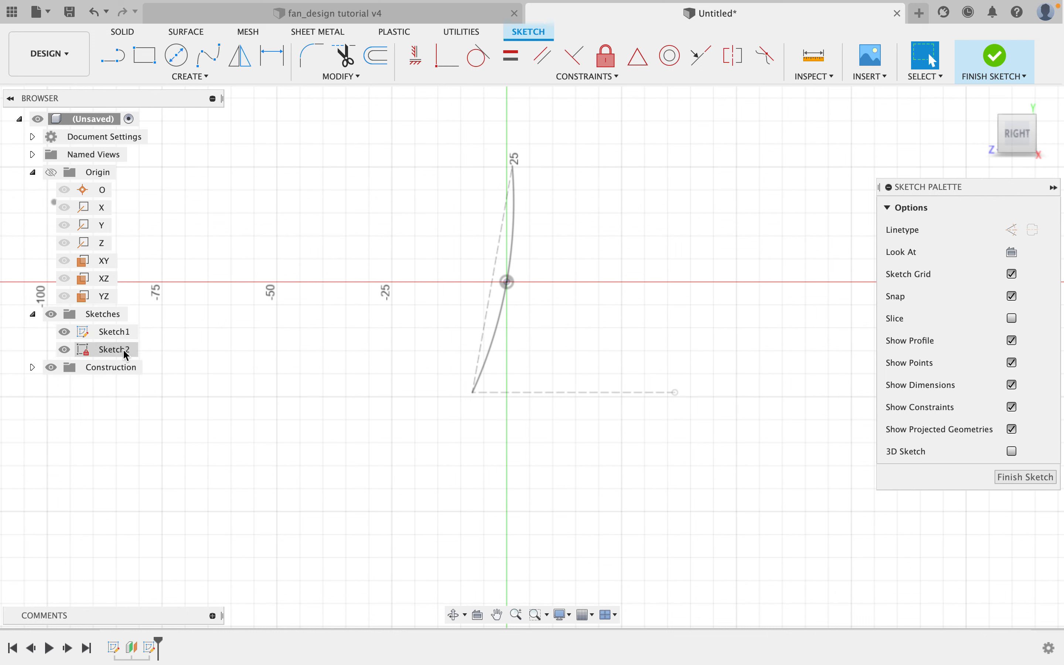
{"action": "left_click", "coordinate": [84, 334]}
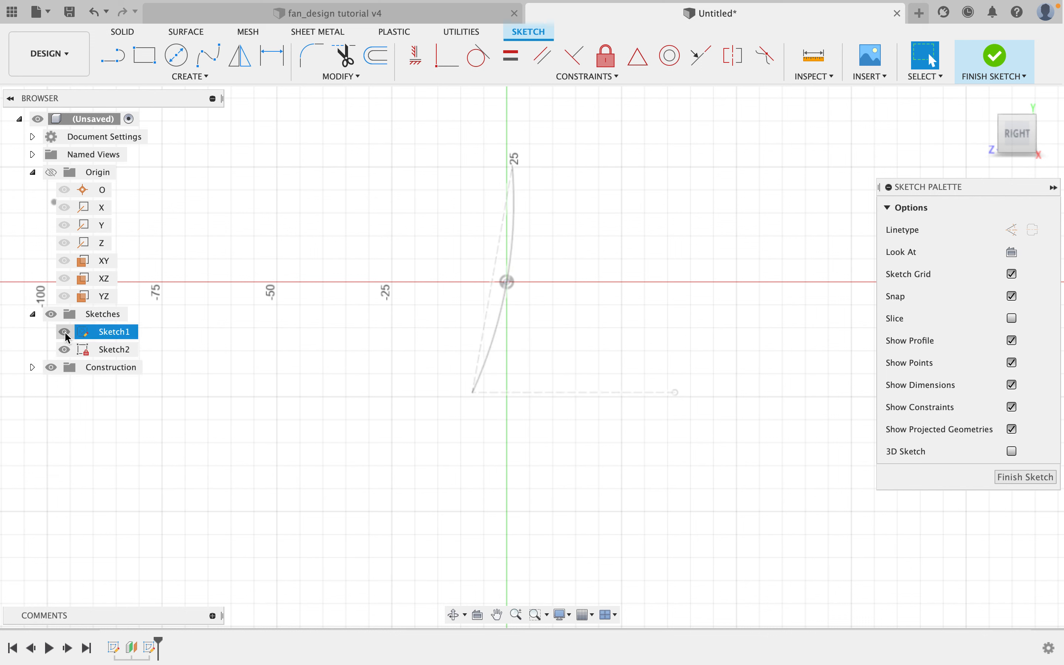
{"action": "left_click", "coordinate": [65, 333]}
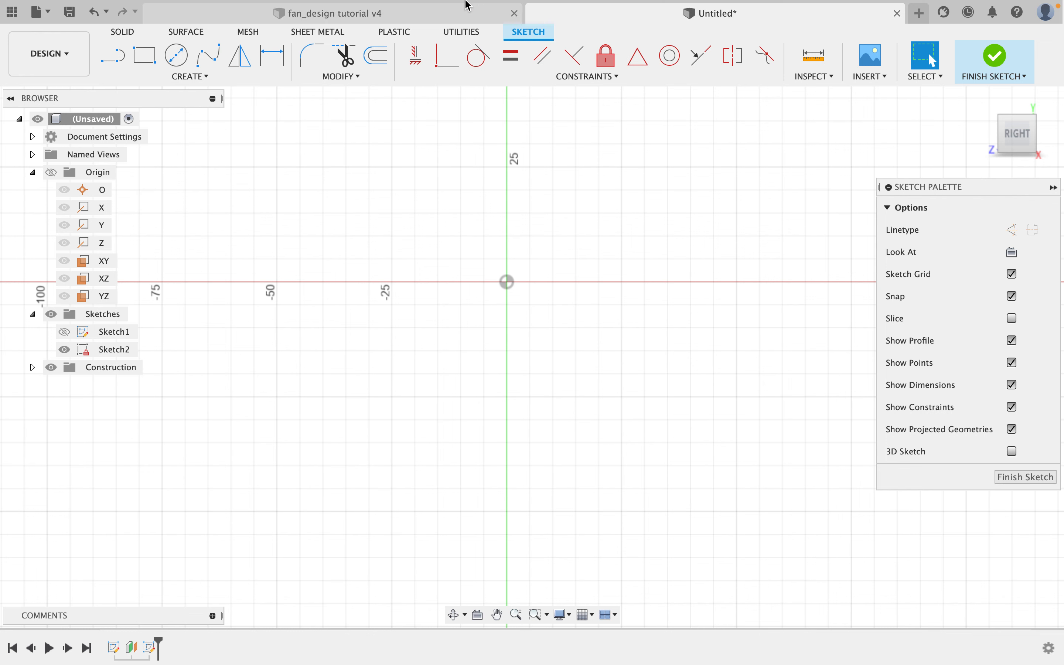
Switch to the fan_design tutorial v4 document, view the reference blade from behind, and return to the Untitled design.
{"action": "left_click", "coordinate": [429, 20]}
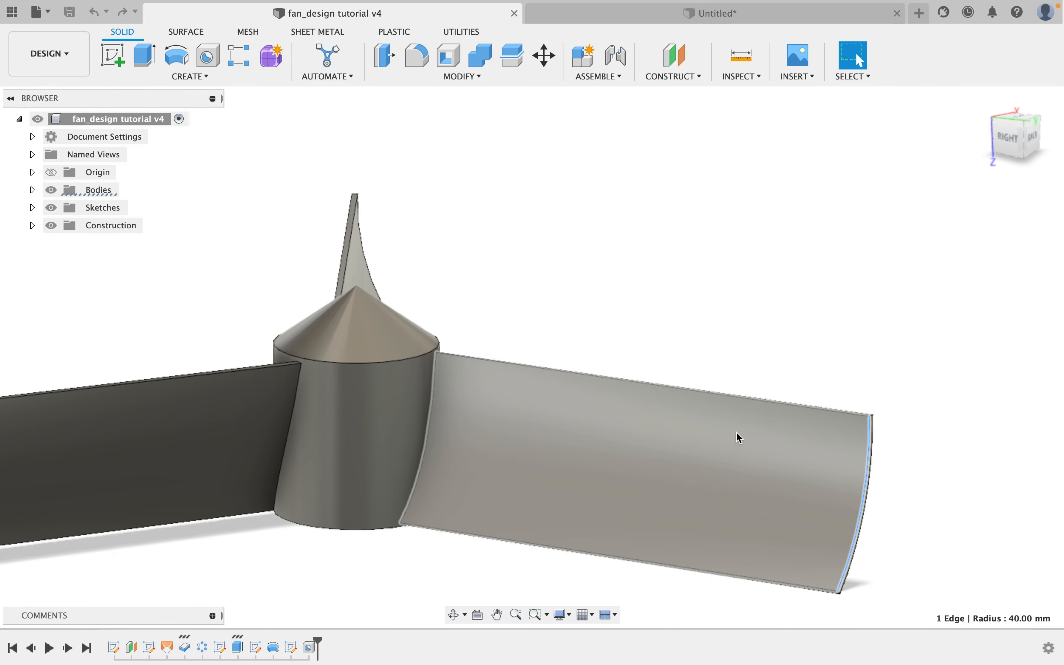
{"action": "middle_click_drag", "start_coordinate": [951, 503], "coordinate": [855, 494], "text": "shift"}
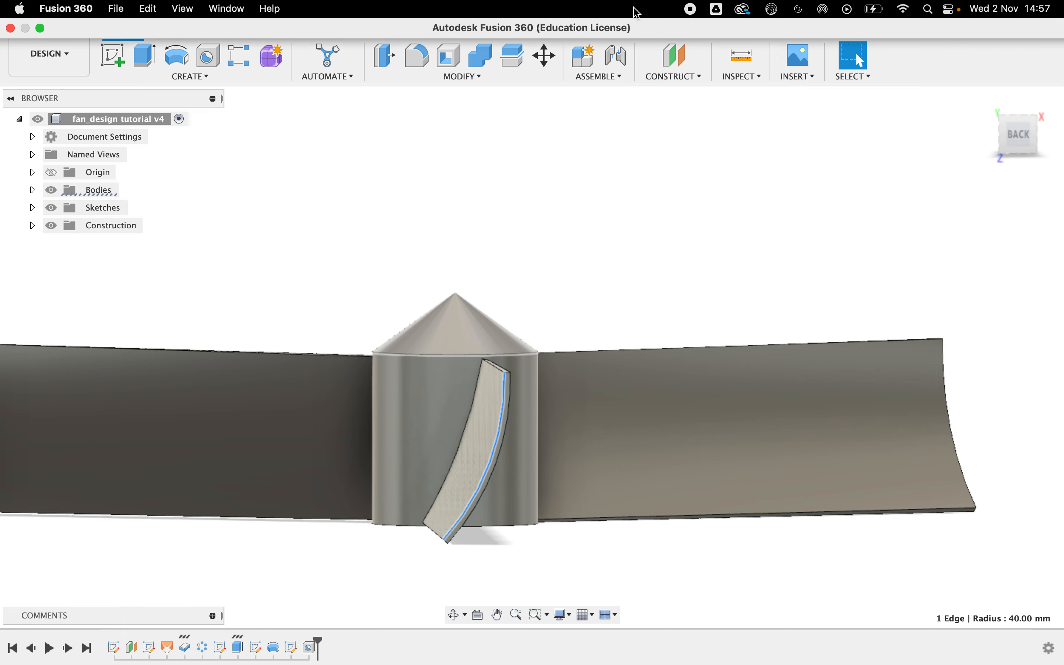
{"action": "left_click", "coordinate": [629, 11]}
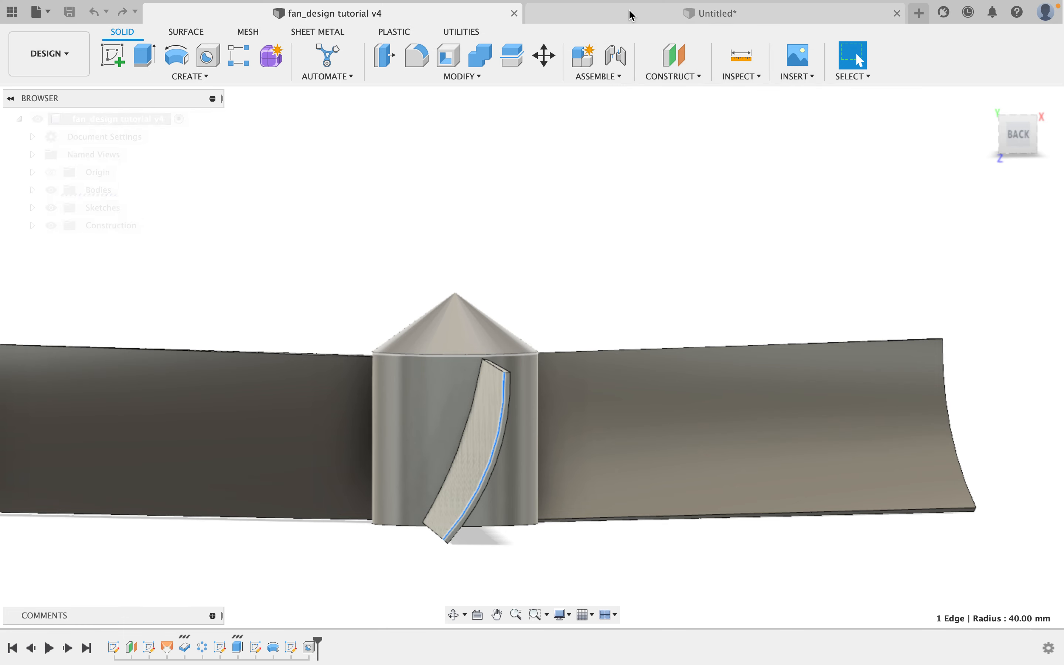
{"action": "middle_click_drag", "start_coordinate": [563, 275], "coordinate": [522, 349]}
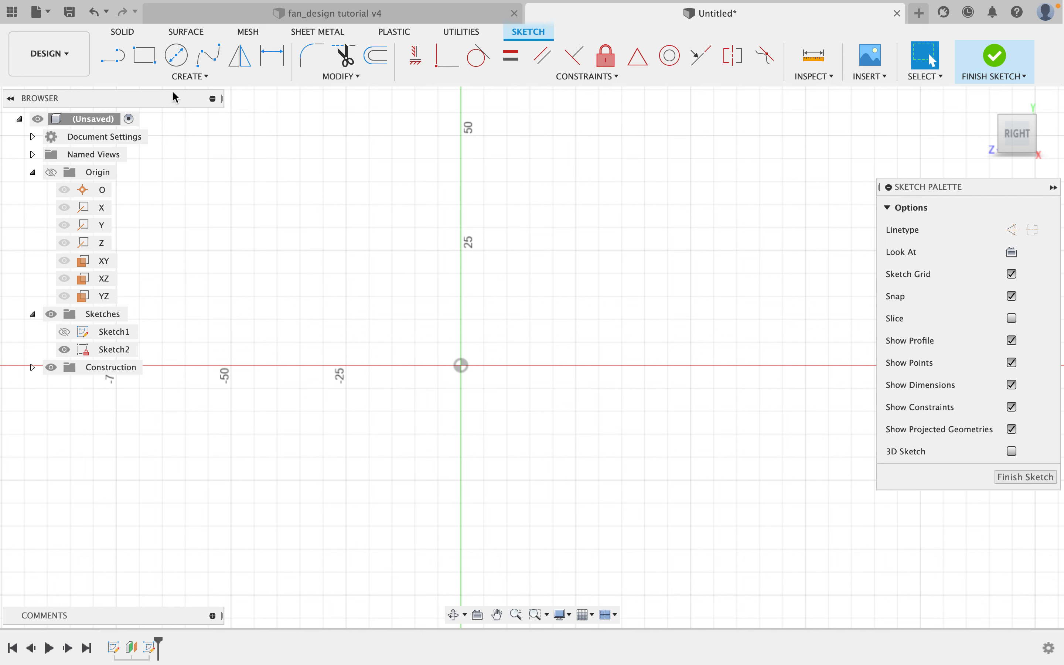
Sketch a 3-point arc about 91 mm across, curving from the upper right down to the lower left.
{"action": "left_click", "coordinate": [183, 76]}
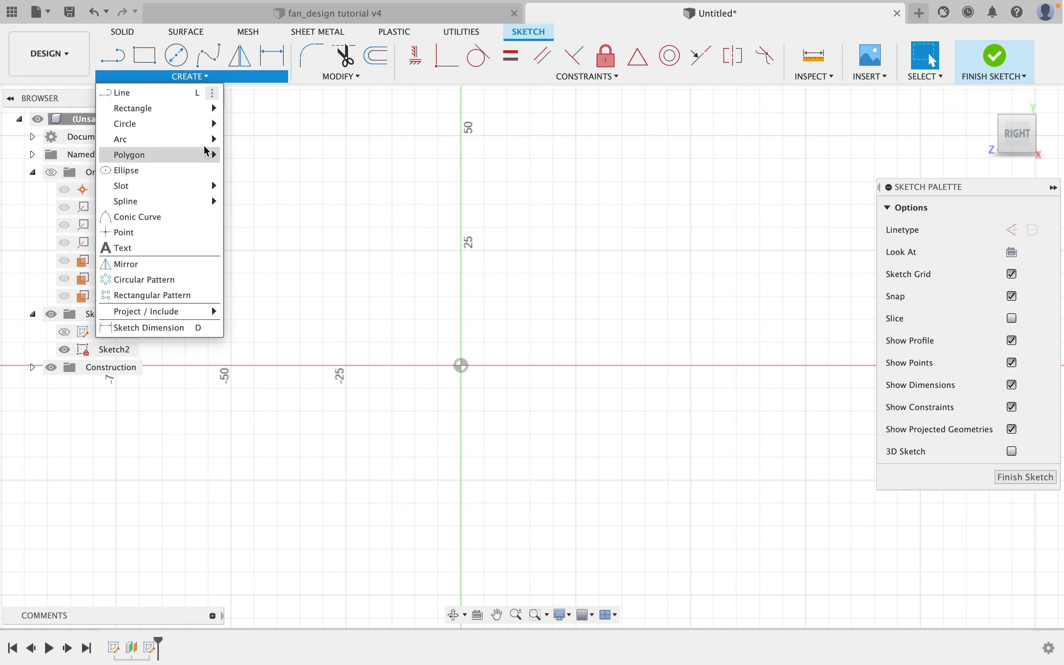
{"action": "mouse_move", "coordinate": [220, 139]}
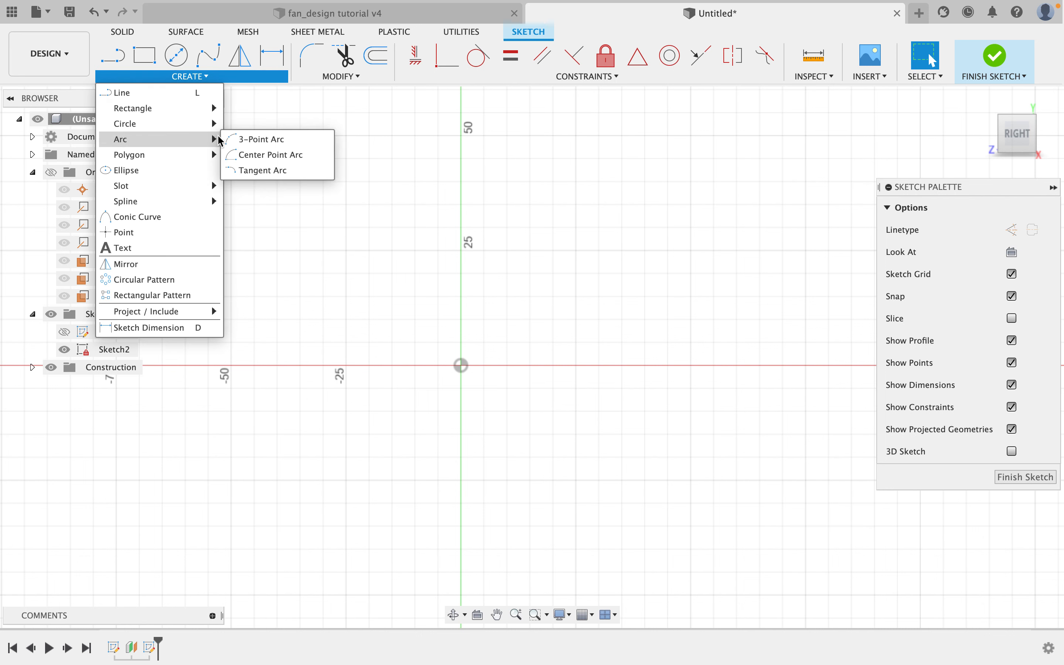
{"action": "left_click", "coordinate": [264, 138]}
{"action": "left_click", "coordinate": [584, 223]}
{"action": "left_click", "coordinate": [278, 503]}
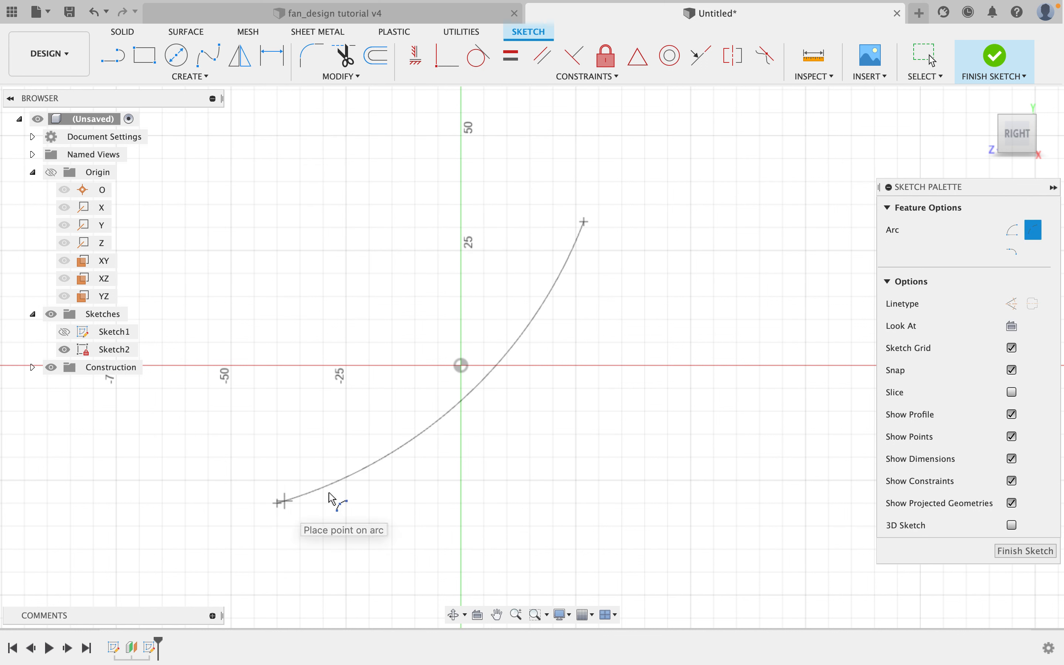
{"action": "left_click", "coordinate": [507, 390]}
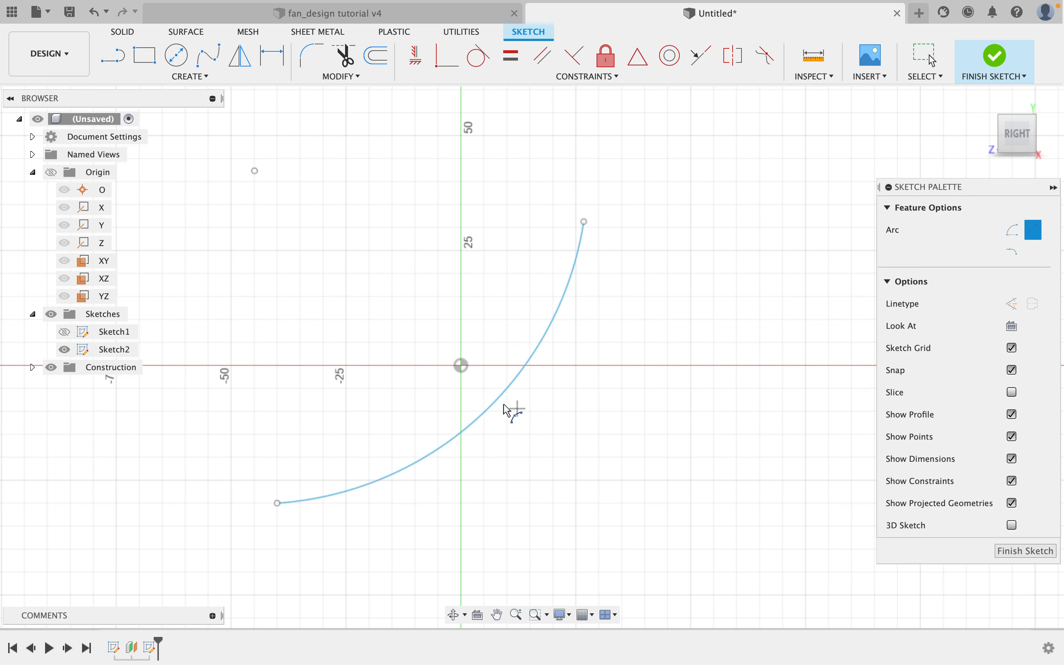
Draw a straight line joining the arc's two endpoints.
{"action": "left_click", "coordinate": [115, 61]}
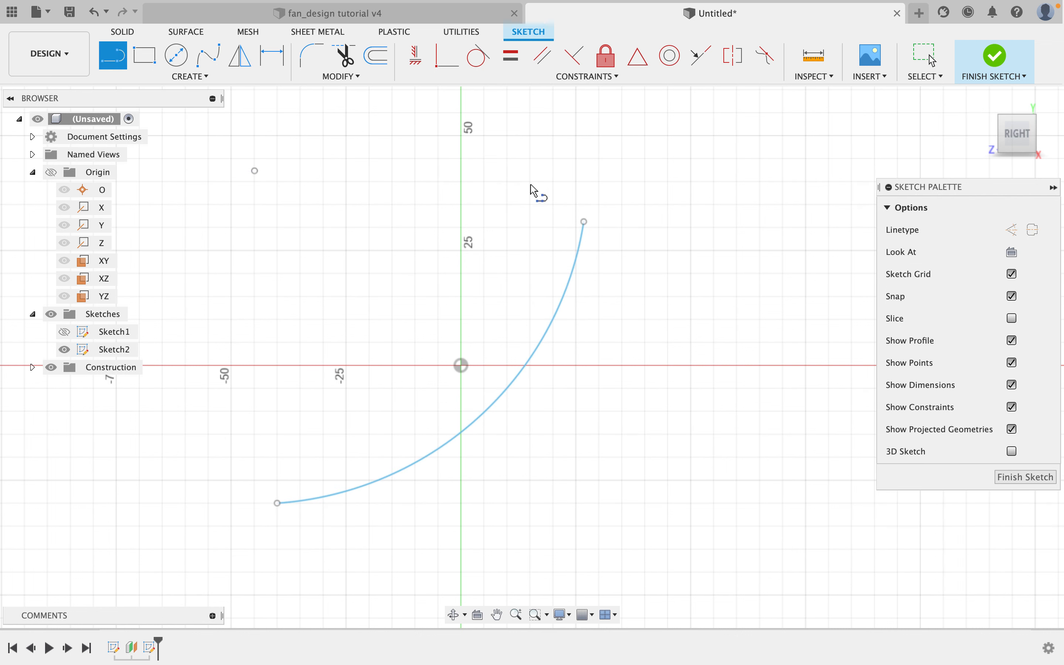
{"action": "left_click", "coordinate": [583, 222]}
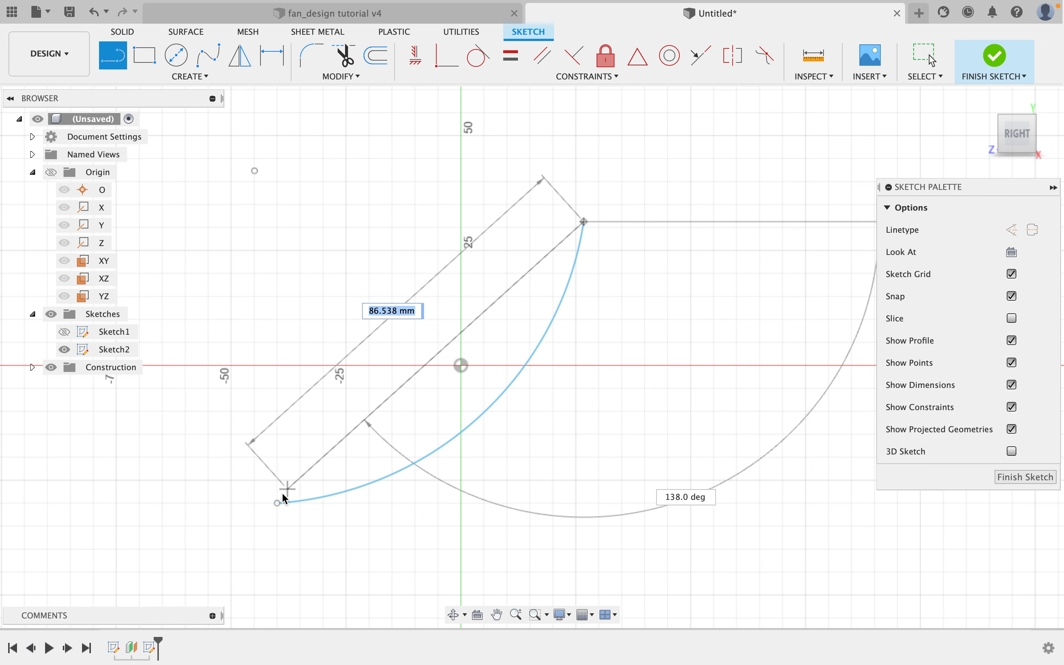
{"action": "left_click", "coordinate": [278, 502]}
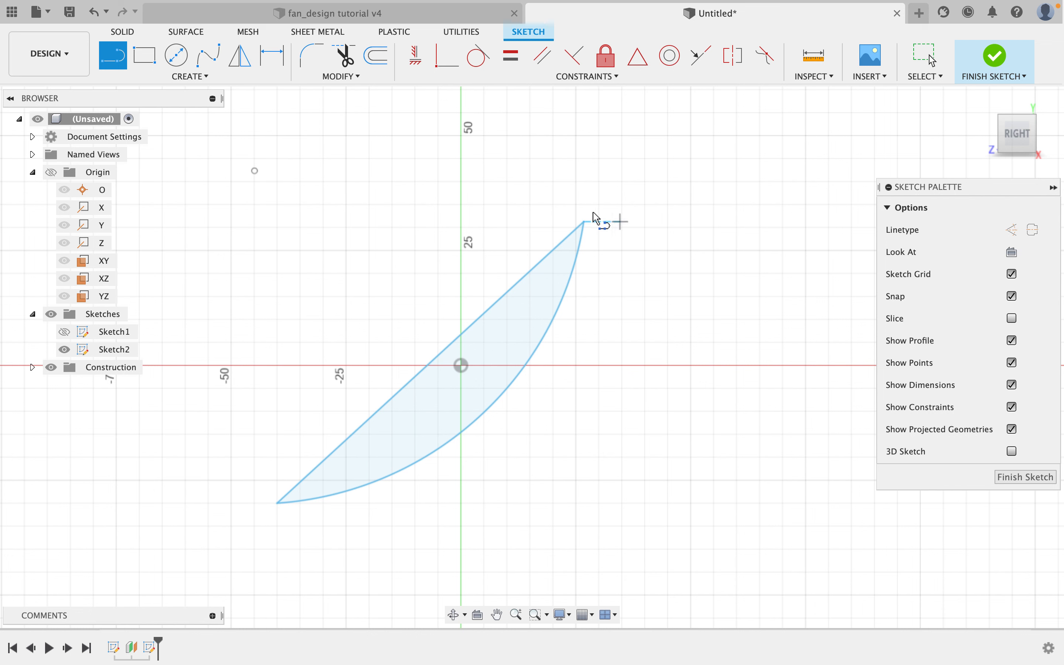
{"action": "key", "text": "Escape"}
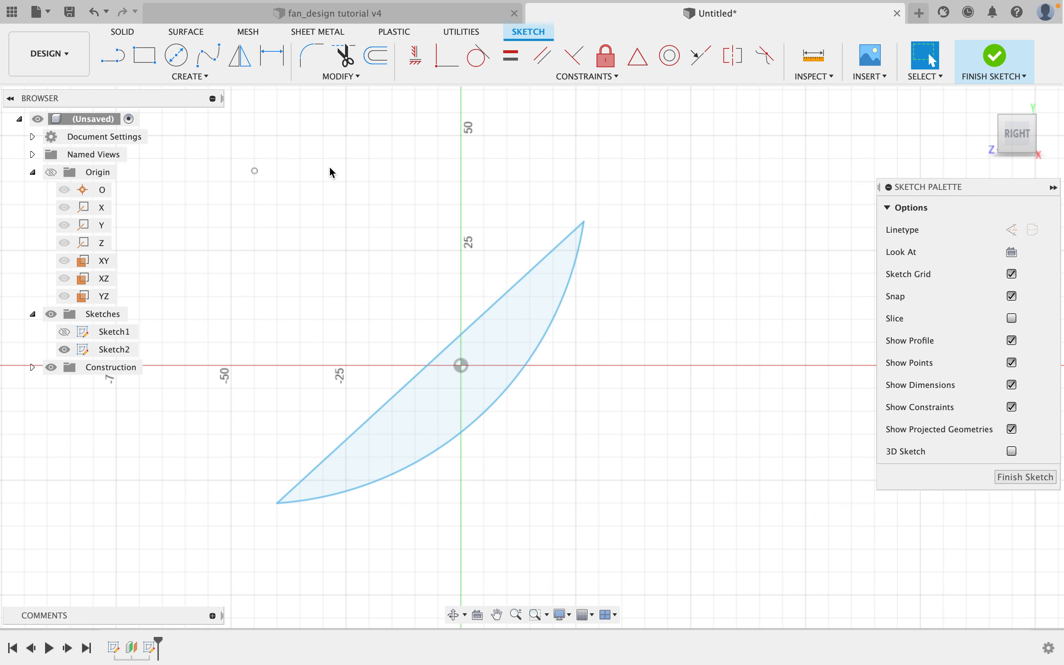
Convert the chord line into a construction line.
{"action": "left_click", "coordinate": [530, 272]}
{"action": "left_click", "coordinate": [1007, 230]}
{"action": "left_click", "coordinate": [1010, 232]}
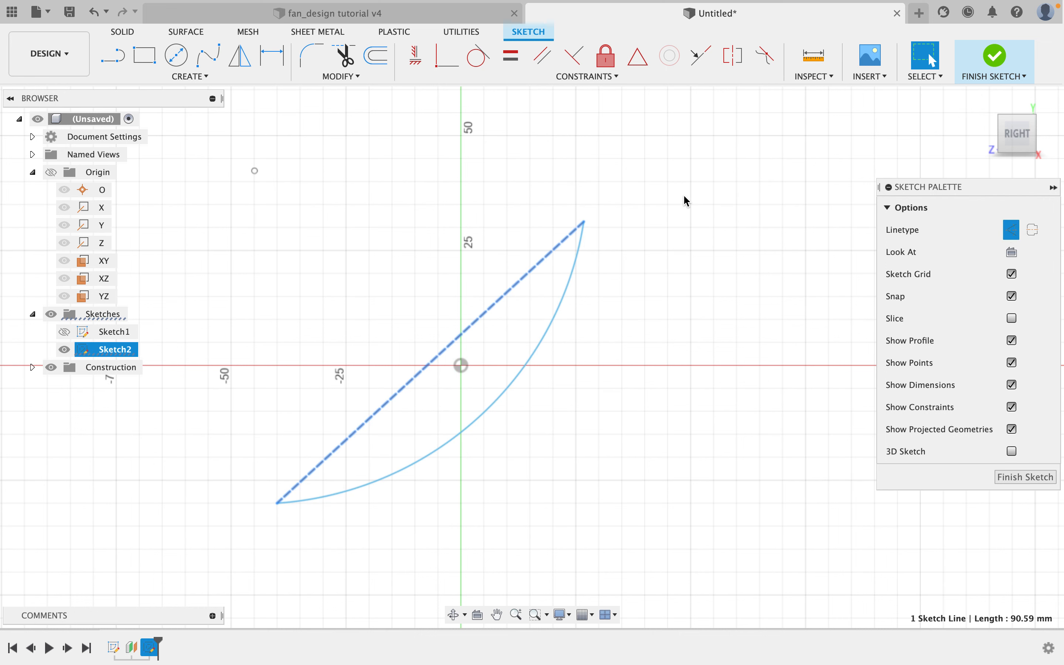
{"action": "left_click", "coordinate": [688, 210]}
{"action": "middle_click_drag", "start_coordinate": [624, 305], "coordinate": [618, 282]}
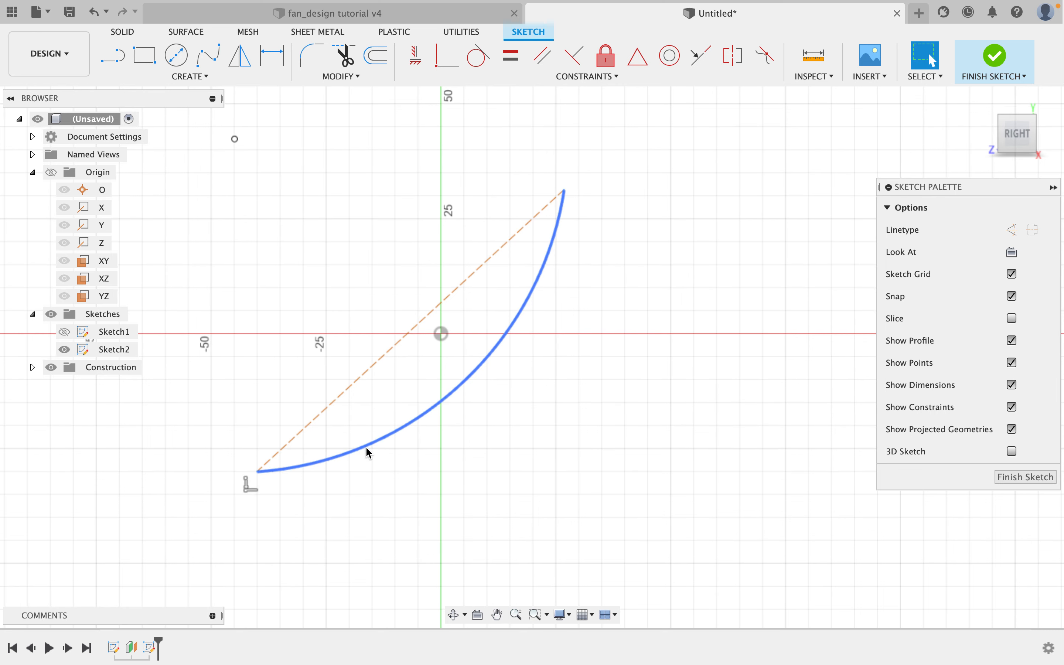
Draw a horizontal line about 83 mm long from the arc's lower-left endpoint.
{"action": "left_click", "coordinate": [115, 58]}
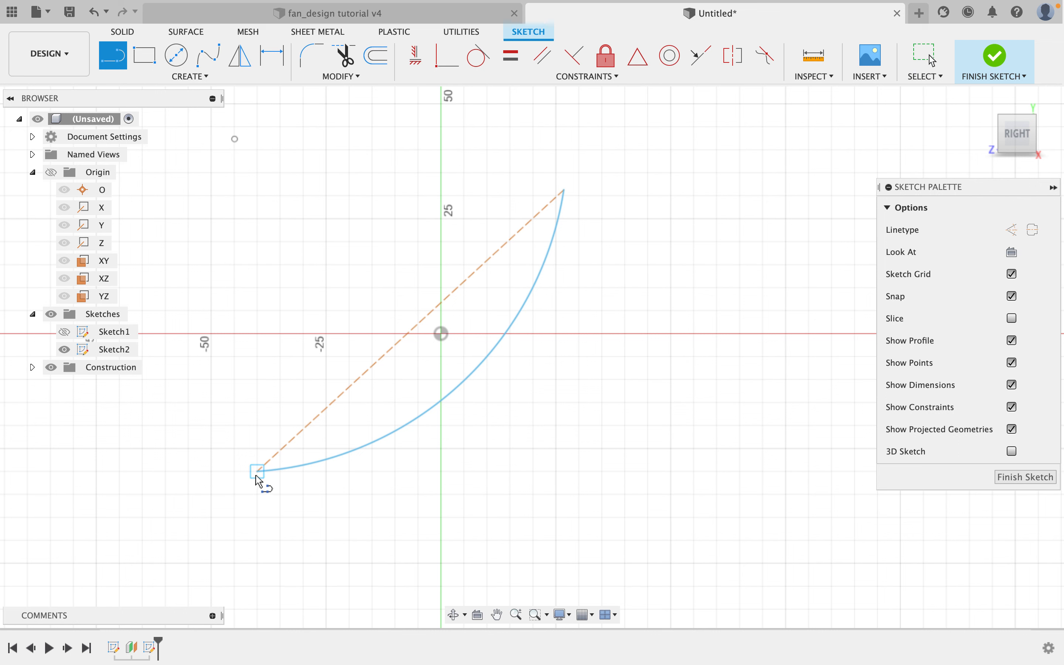
{"action": "left_click", "coordinate": [258, 471]}
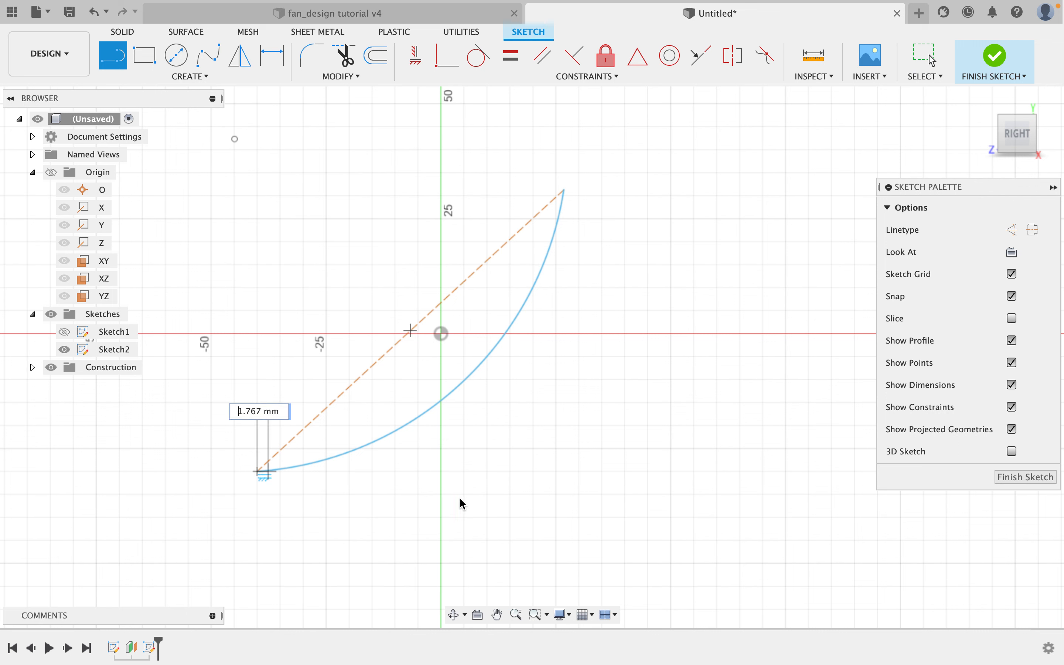
{"action": "left_click", "coordinate": [716, 472]}
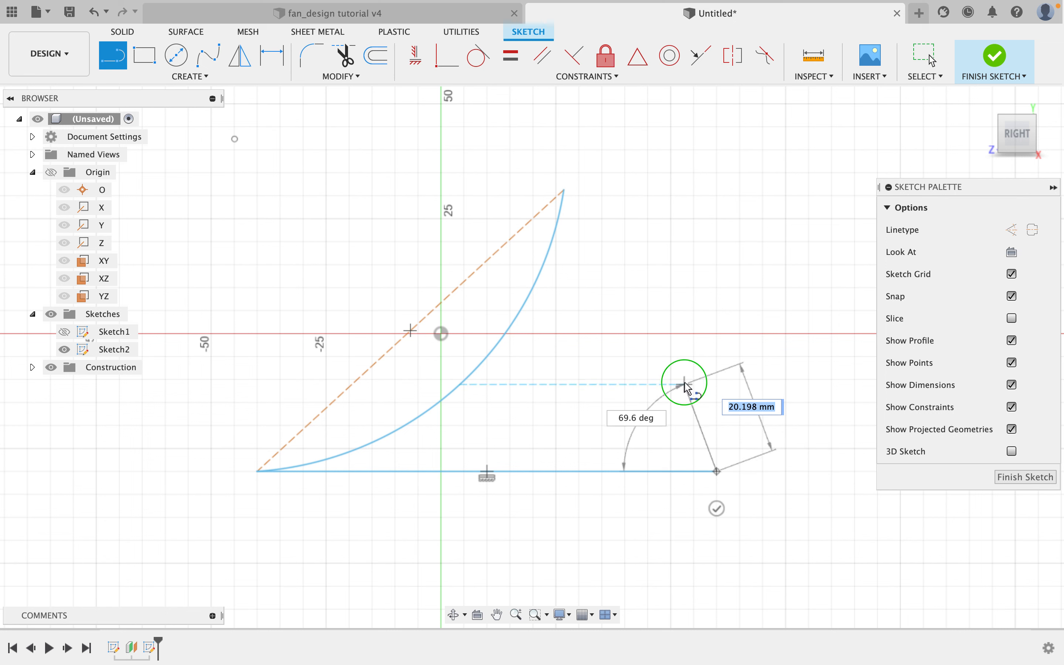
{"action": "right_click", "coordinate": [685, 385]}
{"action": "left_click", "coordinate": [731, 381]}
{"action": "middle_click_drag", "start_coordinate": [739, 385], "coordinate": [732, 374]}
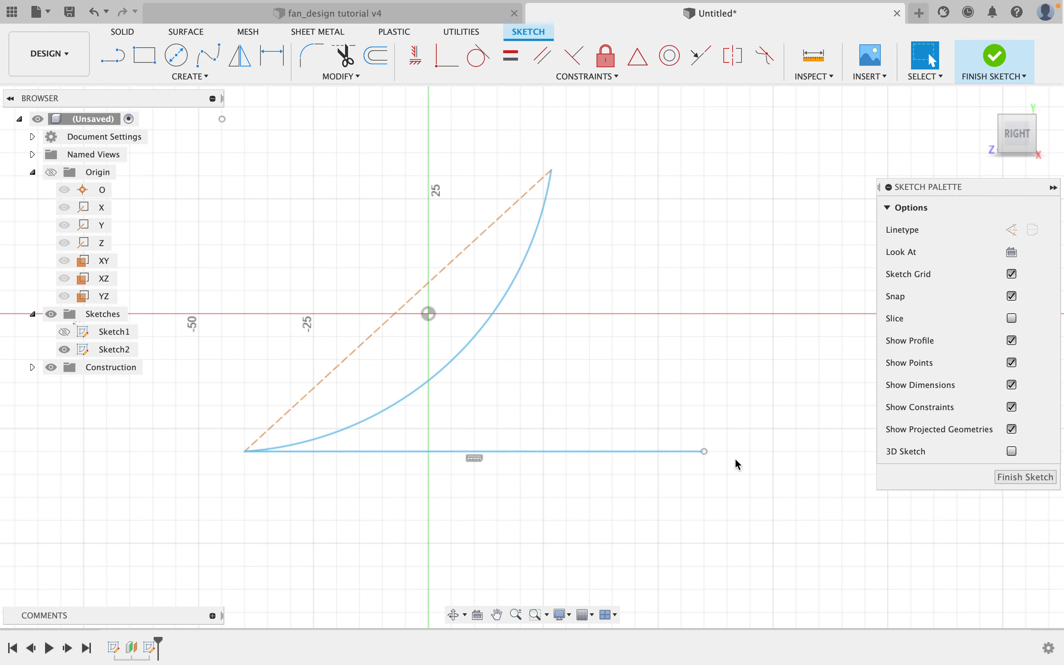
{"action": "mouse_move", "coordinate": [710, 453]}
{"action": "left_mouse_down"}
{"action": "mouse_move", "coordinate": [710, 422]}
{"action": "mouse_move", "coordinate": [717, 464]}
{"action": "left_mouse_up"}
{"action": "left_click_drag", "start_coordinate": [718, 453], "coordinate": [719, 433]}
{"action": "key", "text": "Escape"}
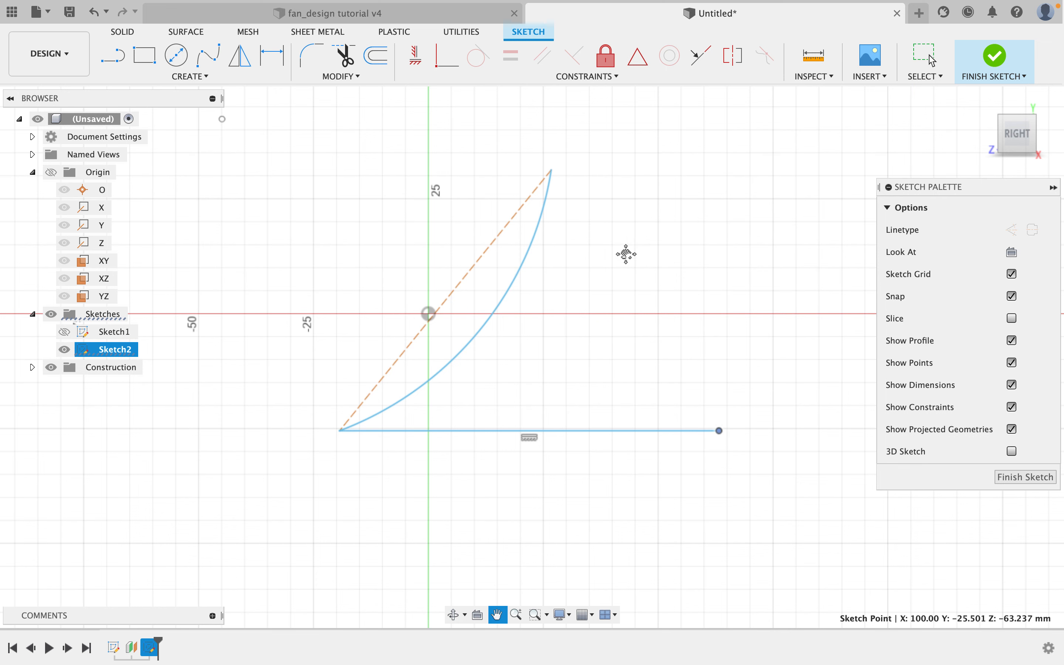
Convert the horizontal line into a construction line.
{"action": "middle_click_drag", "start_coordinate": [625, 254], "coordinate": [587, 274]}
{"action": "left_click", "coordinate": [580, 451]}
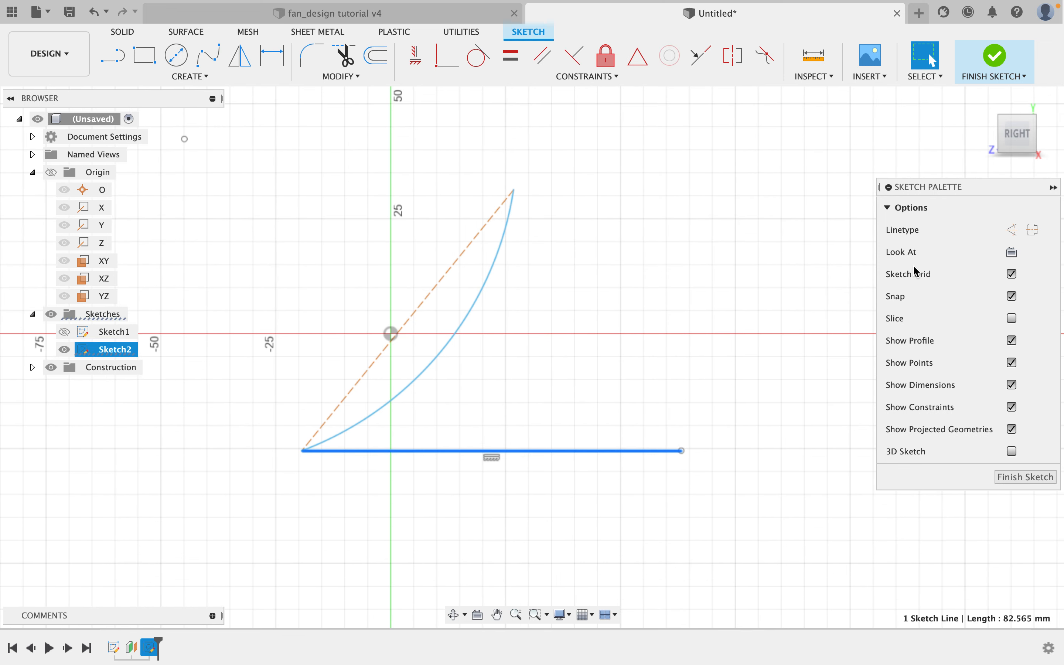
{"action": "left_click", "coordinate": [1012, 229]}
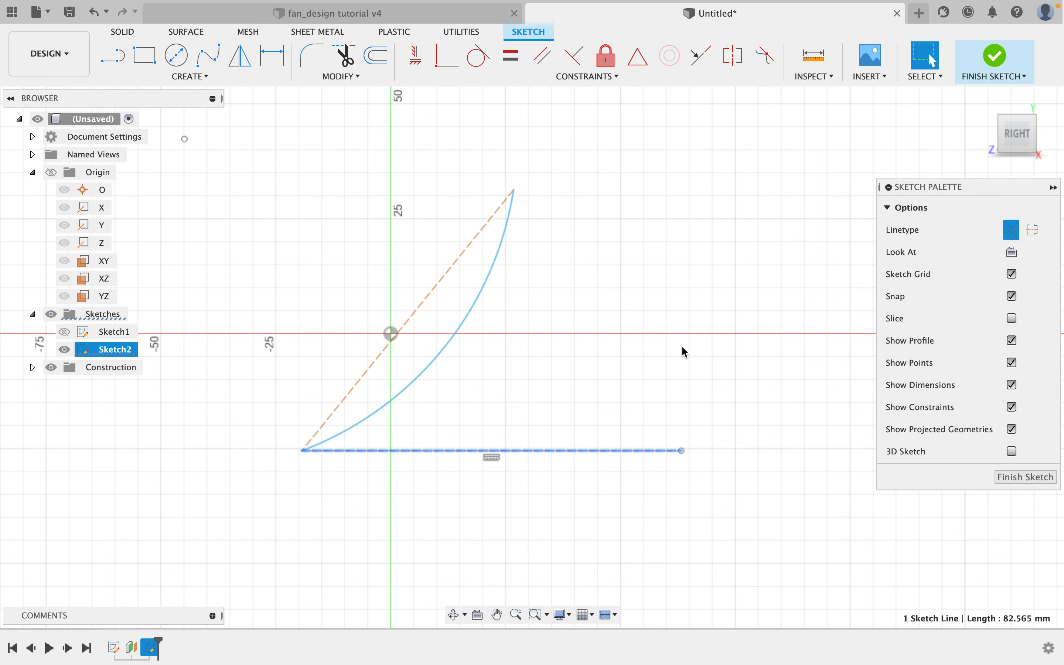
{"action": "left_click", "coordinate": [632, 393]}
Dimension the chord construction line to 50 mm.
{"action": "left_click", "coordinate": [269, 56]}
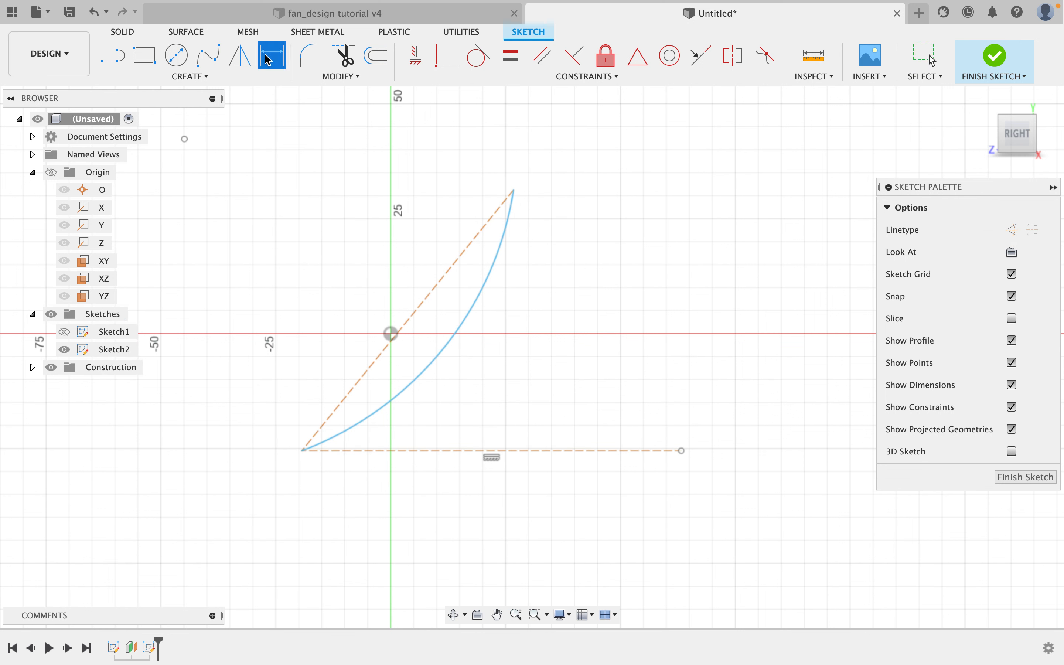
{"action": "left_click", "coordinate": [439, 283]}
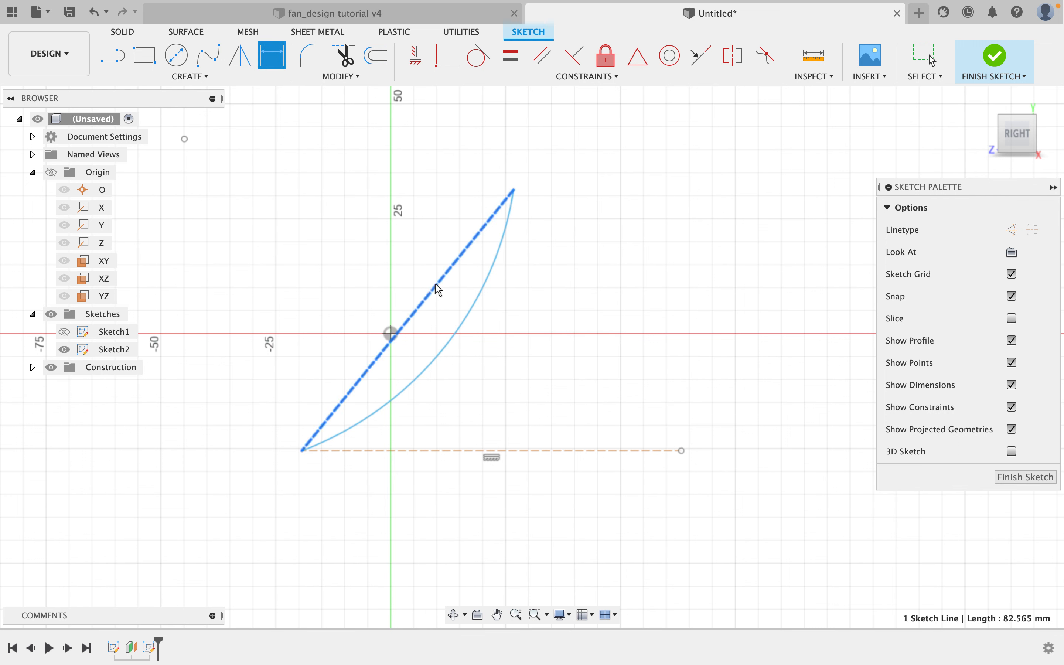
{"action": "left_click", "coordinate": [360, 266]}
{"action": "type", "text": "50"}
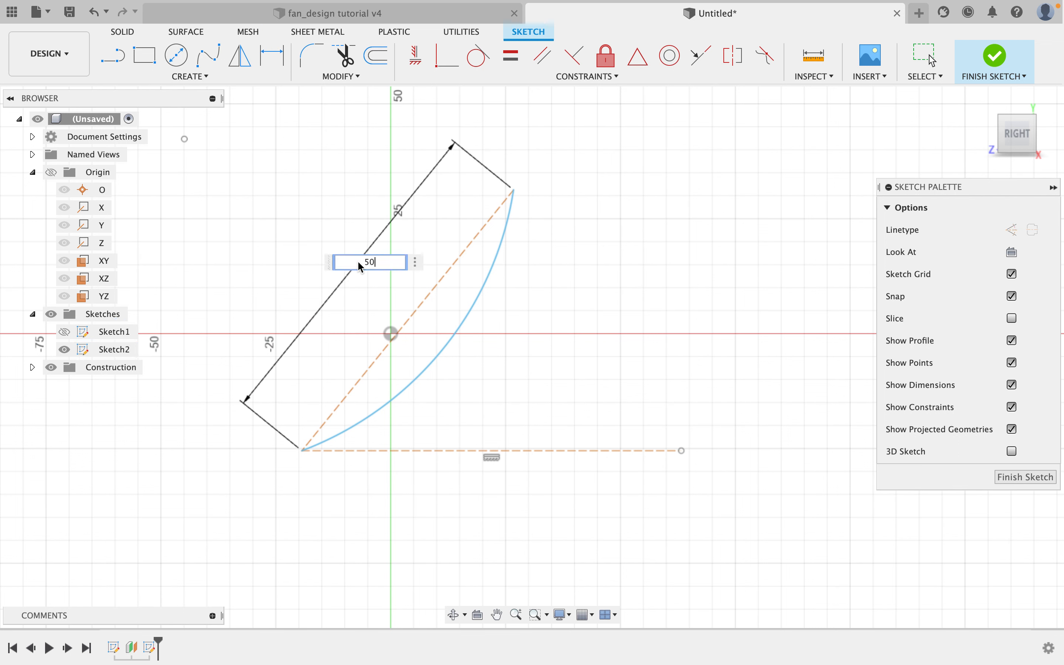
{"action": "key", "text": "Return"}
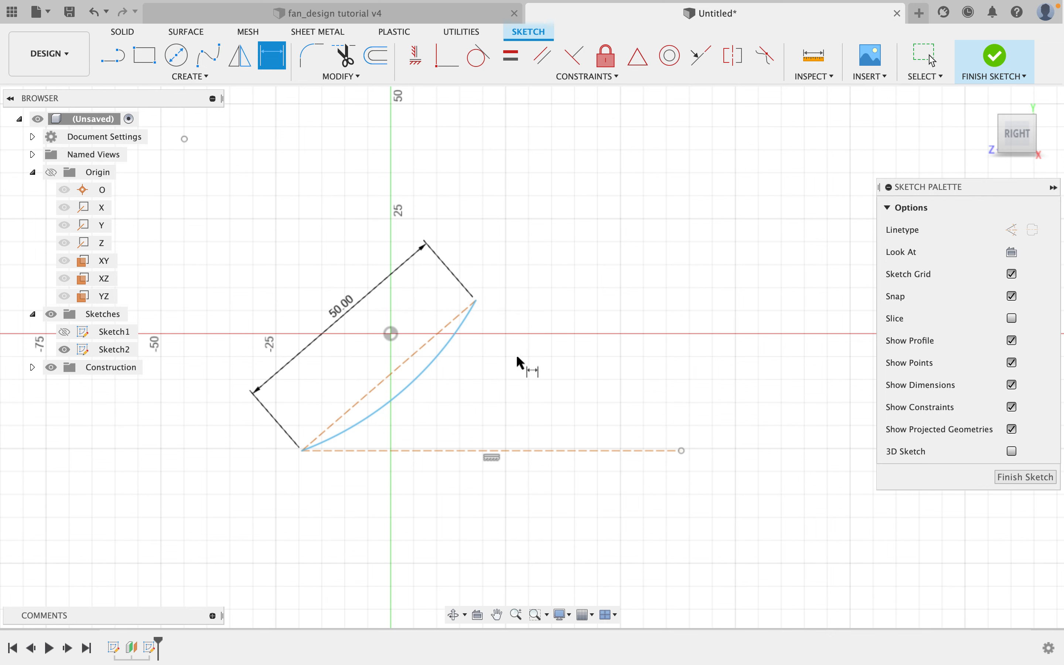
Dimension the arc's radius to 100 mm.
{"action": "scroll", "coordinate": [486, 400], "scroll_direction": "up", "scroll_amount": 1}
{"action": "middle_click_drag", "start_coordinate": [542, 385], "coordinate": [560, 333]}
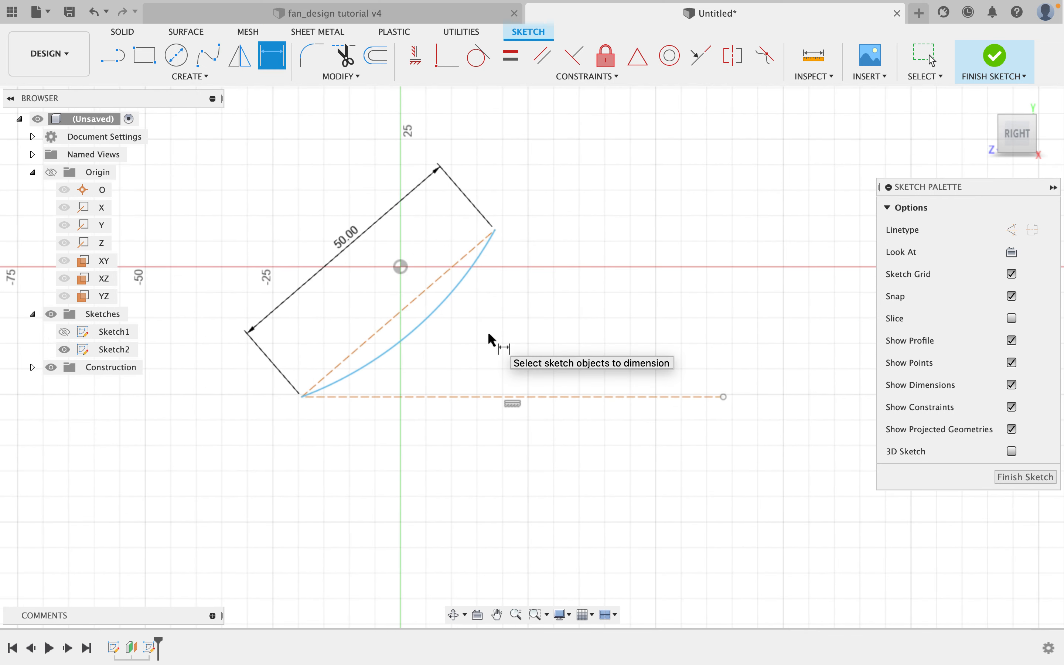
{"action": "key", "text": "Escape"}
{"action": "left_click", "coordinate": [282, 58]}
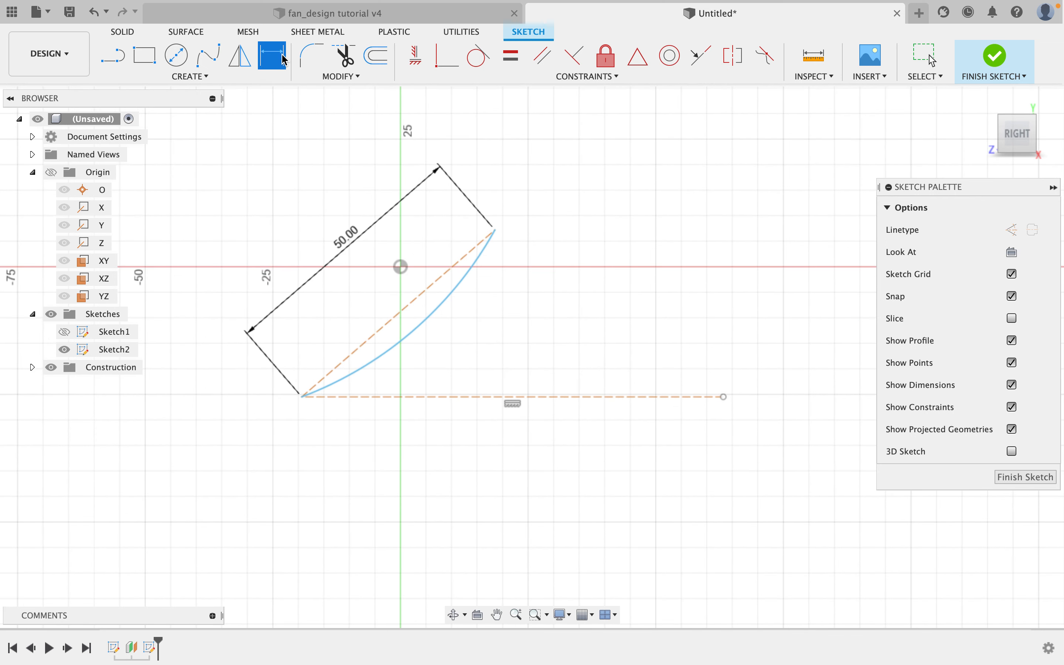
{"action": "left_click", "coordinate": [451, 296]}
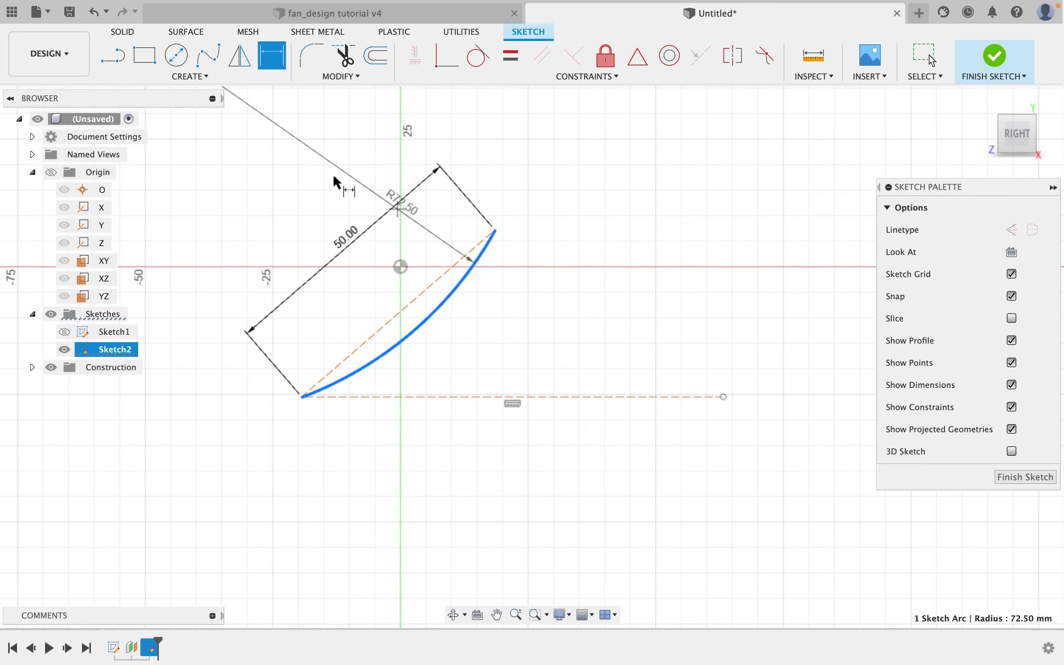
{"action": "left_click", "coordinate": [321, 163]}
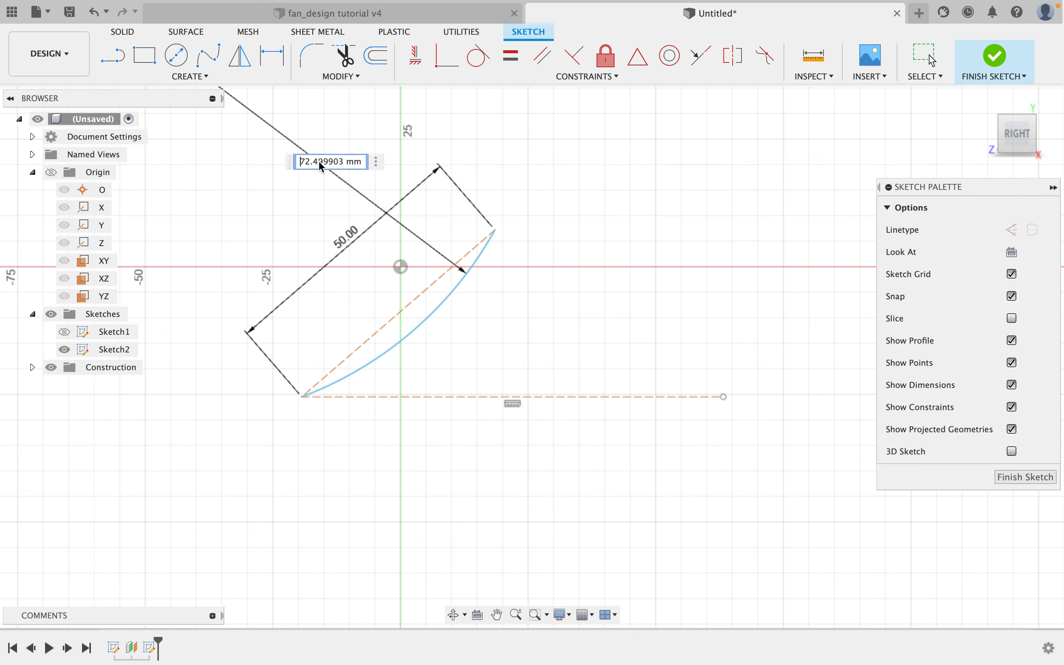
{"action": "type", "text": "100"}
{"action": "key", "text": "Return"}
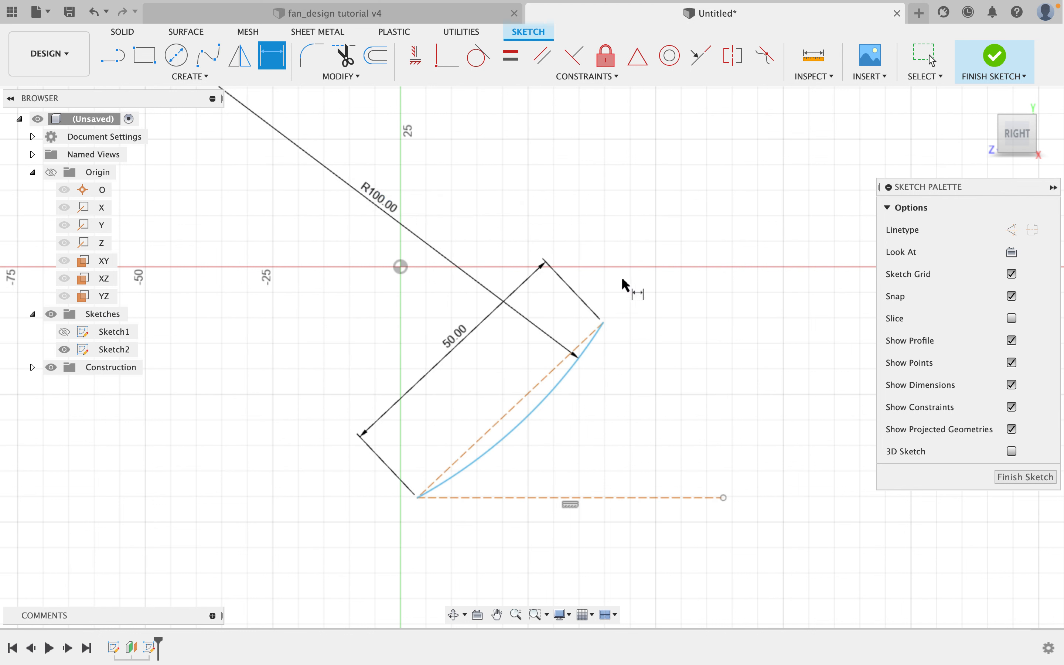
{"action": "key", "text": "Escape"}
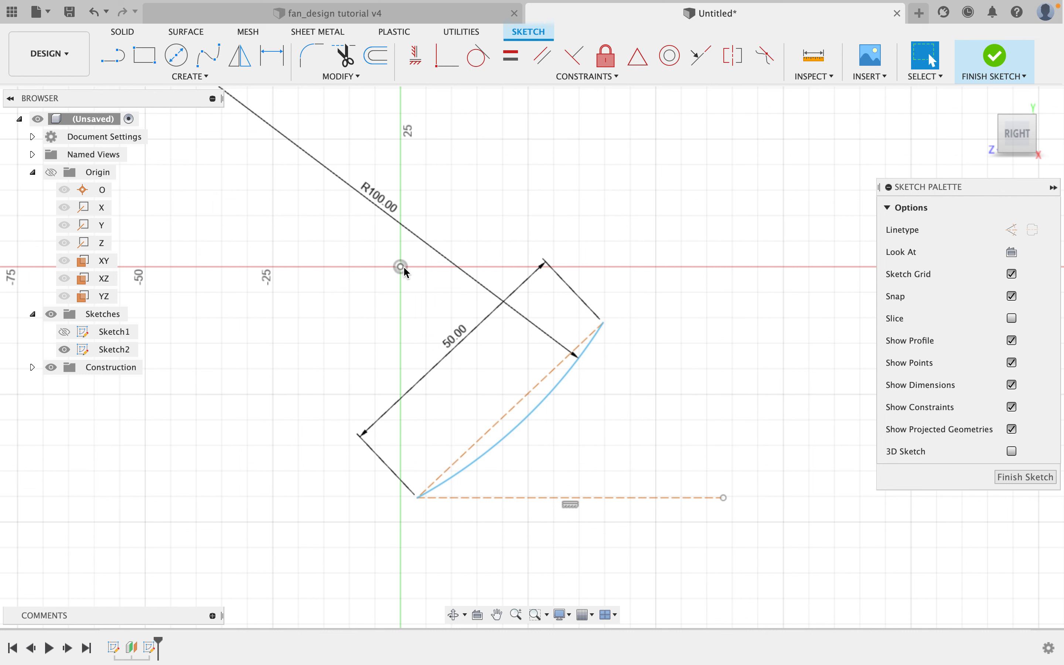
Apply a midpoint constraint placing the arc's midpoint on the sketch origin.
{"action": "left_click", "coordinate": [638, 56]}
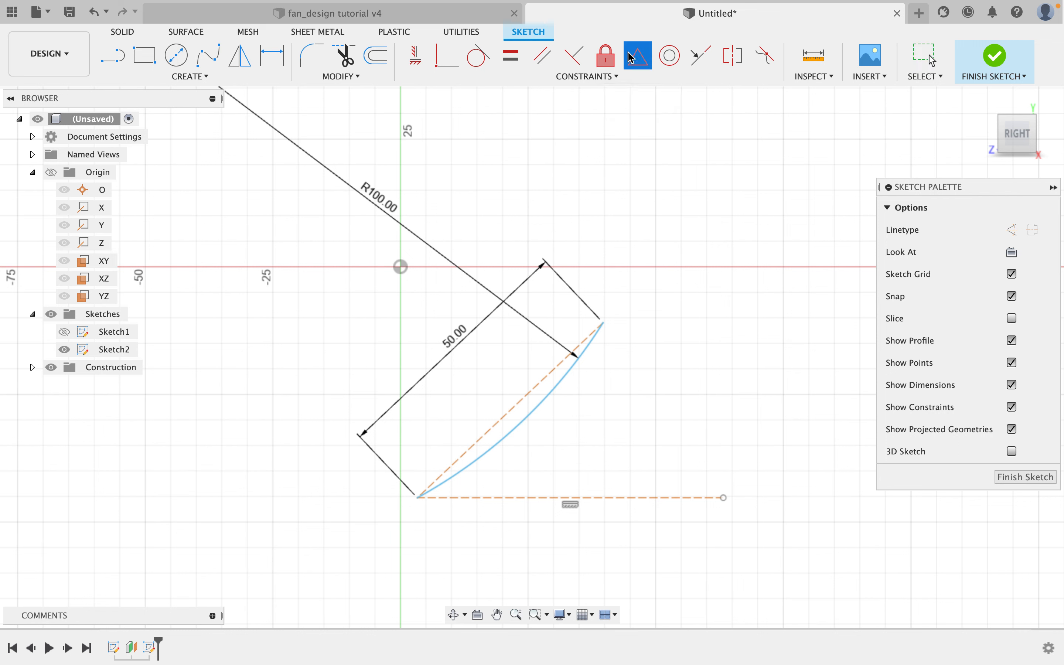
{"action": "left_click", "coordinate": [542, 407]}
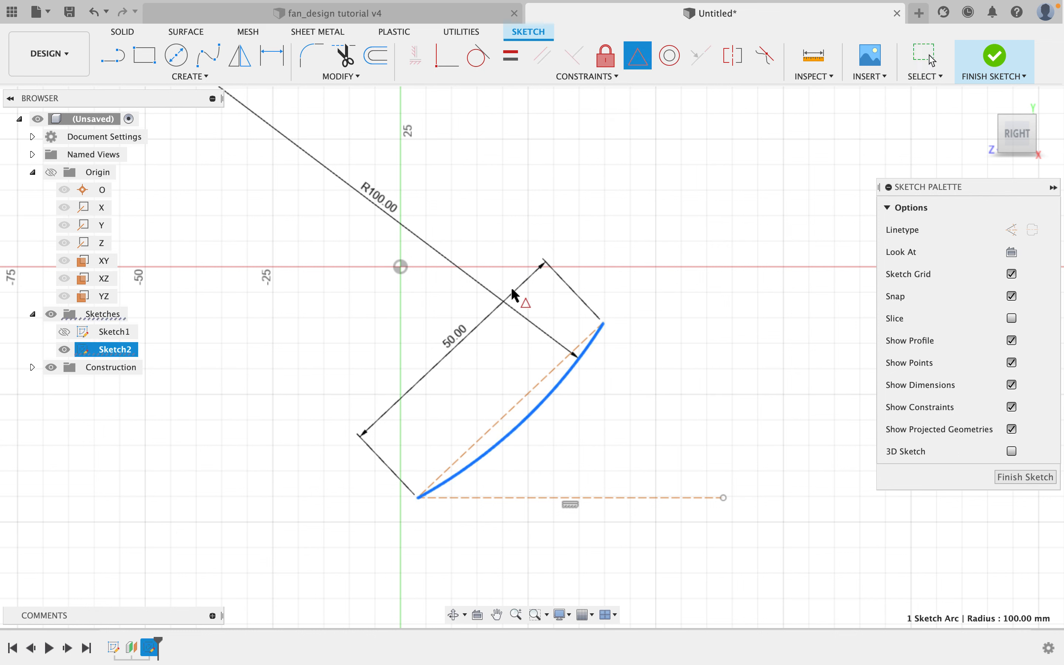
{"action": "left_click", "coordinate": [401, 267]}
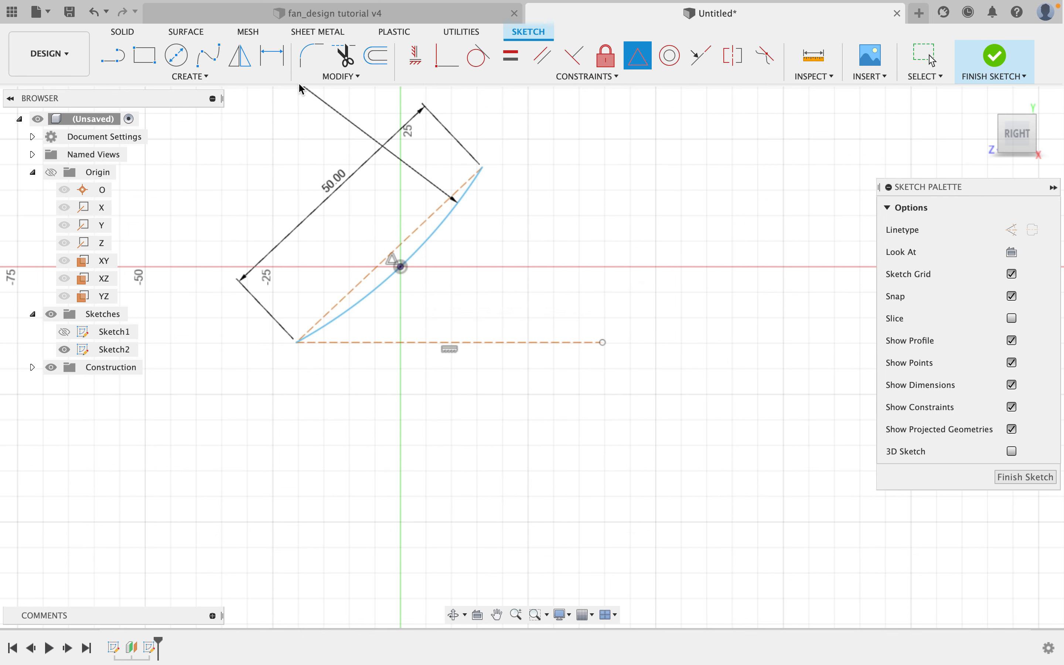
Dimension the angle between the chord and the horizontal construction line to 45 degrees.
{"action": "left_click", "coordinate": [275, 58]}
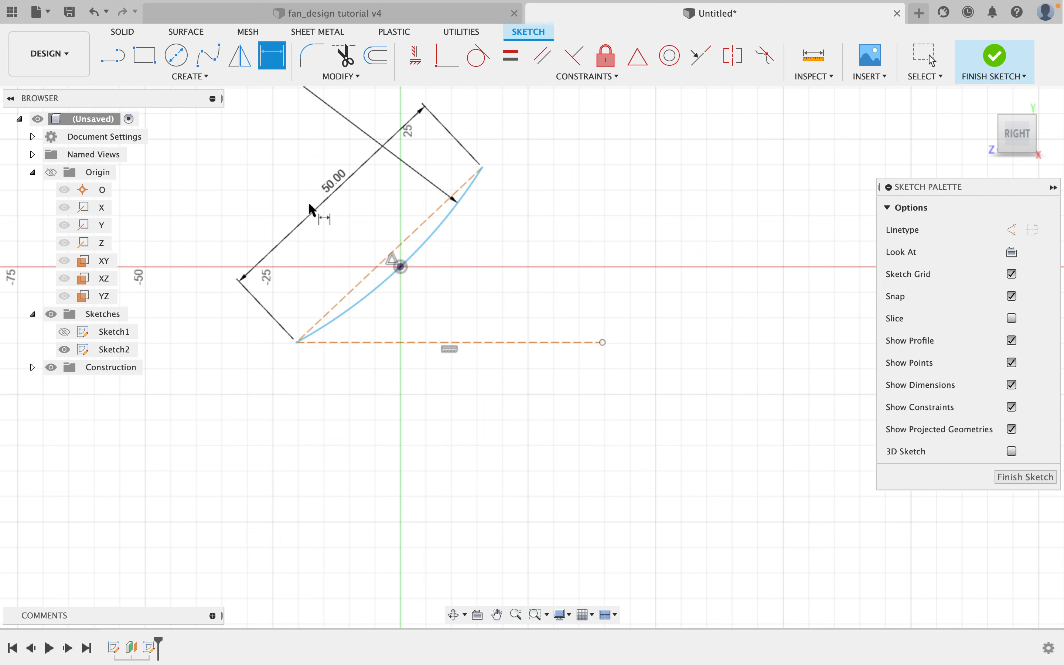
{"action": "left_click", "coordinate": [382, 343]}
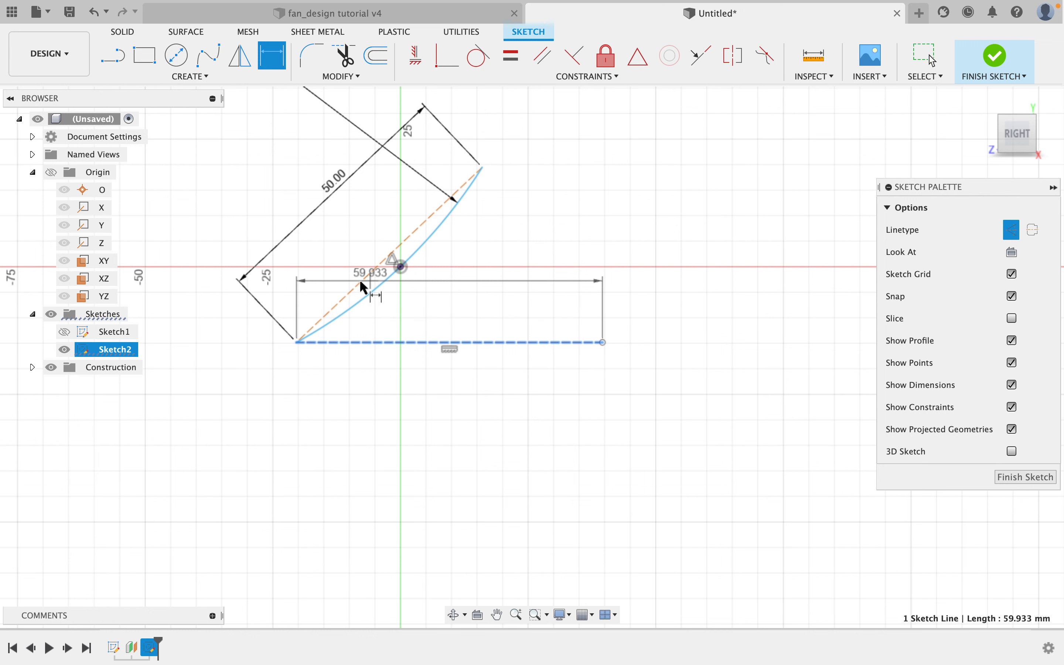
{"action": "left_click", "coordinate": [359, 284]}
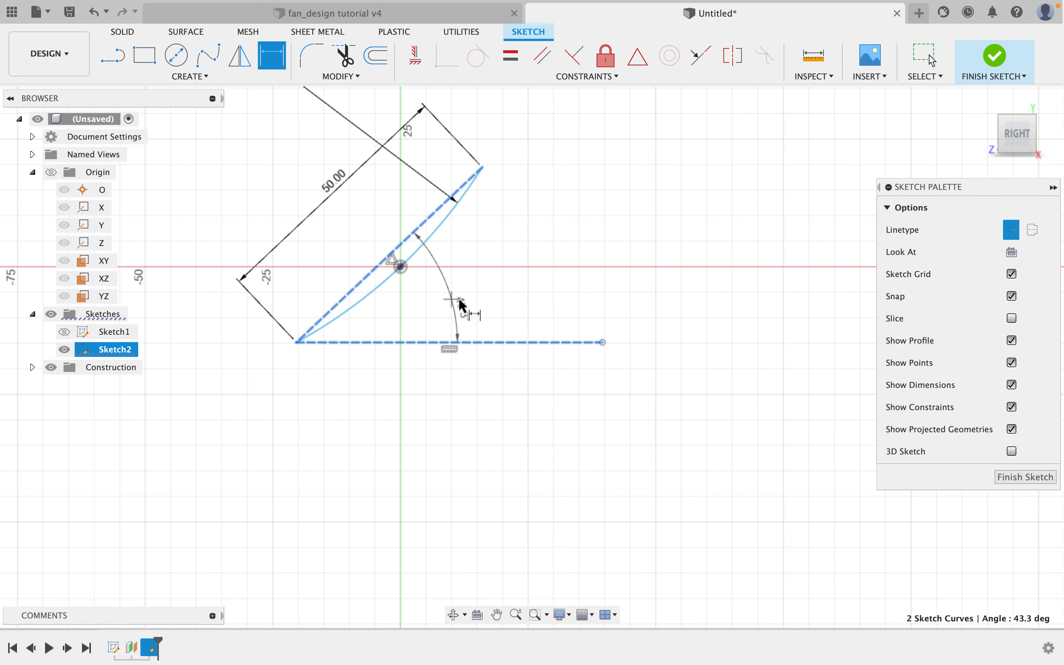
{"action": "left_click", "coordinate": [507, 287]}
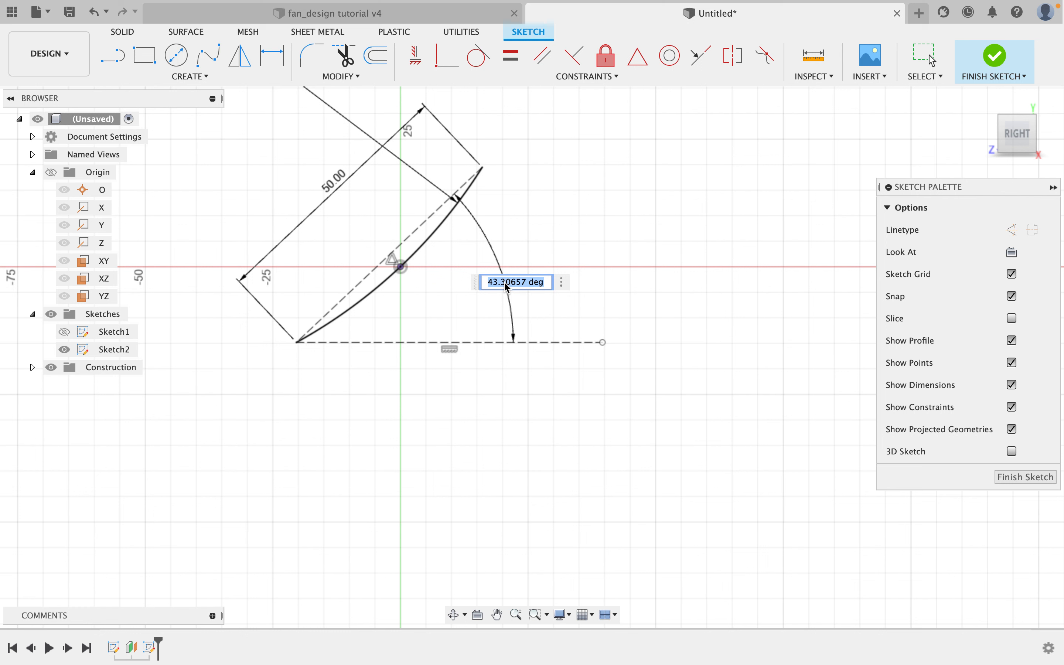
{"action": "type", "text": "45"}
{"action": "key", "text": "Return"}
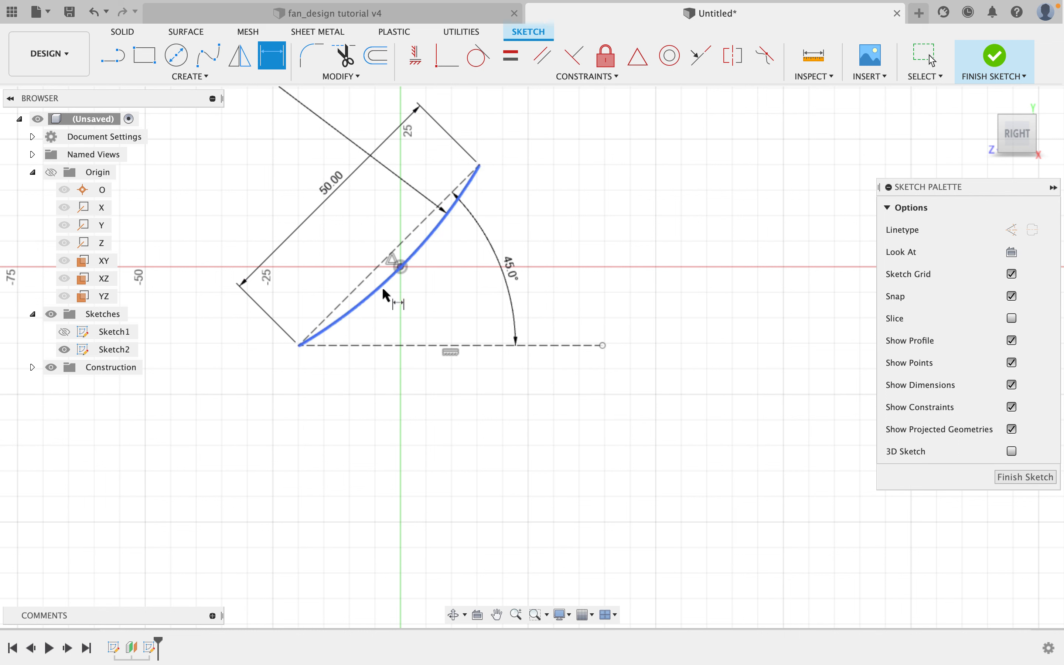
{"action": "left_click", "coordinate": [635, 139]}
{"action": "right_click", "coordinate": [634, 139]}
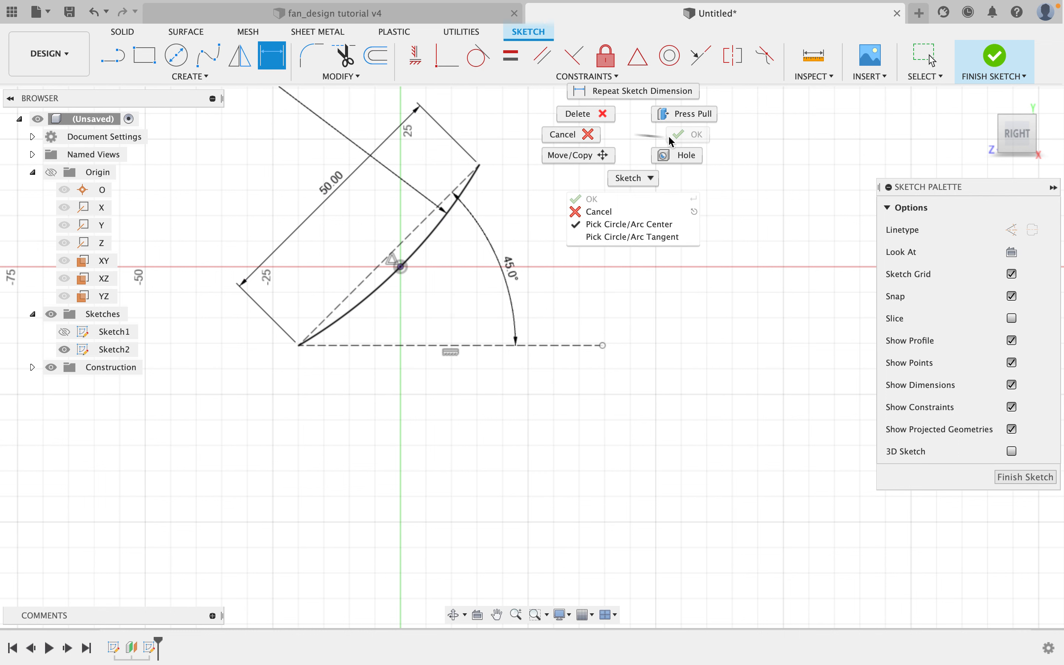
{"action": "left_click", "coordinate": [633, 148]}
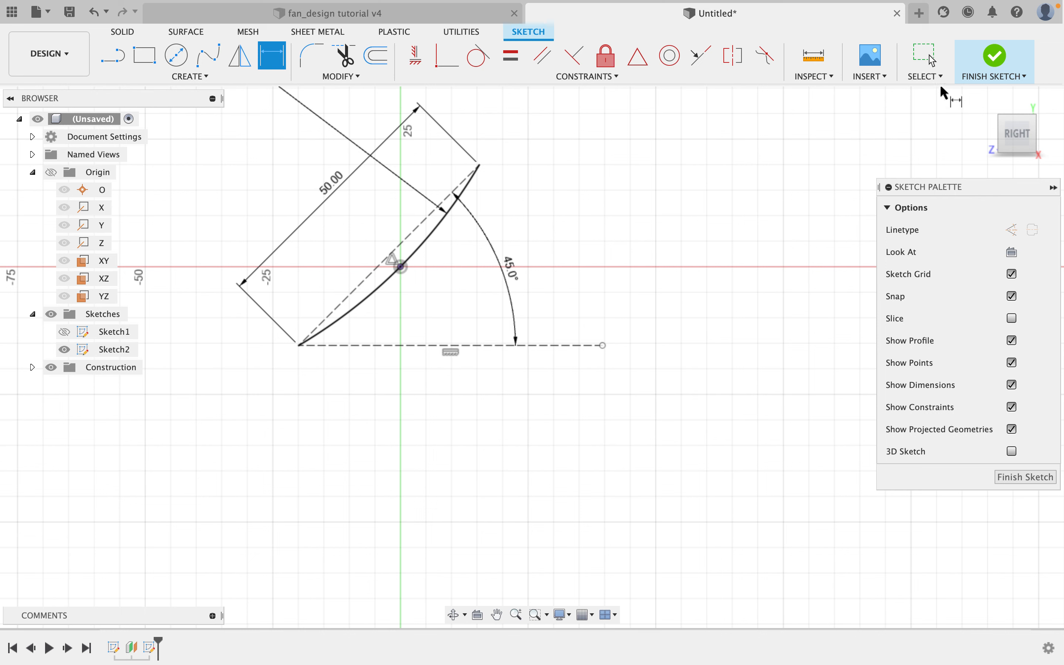
Finish the sketch and make Sketch1 visible again alongside Sketch2.
{"action": "left_click", "coordinate": [999, 60]}
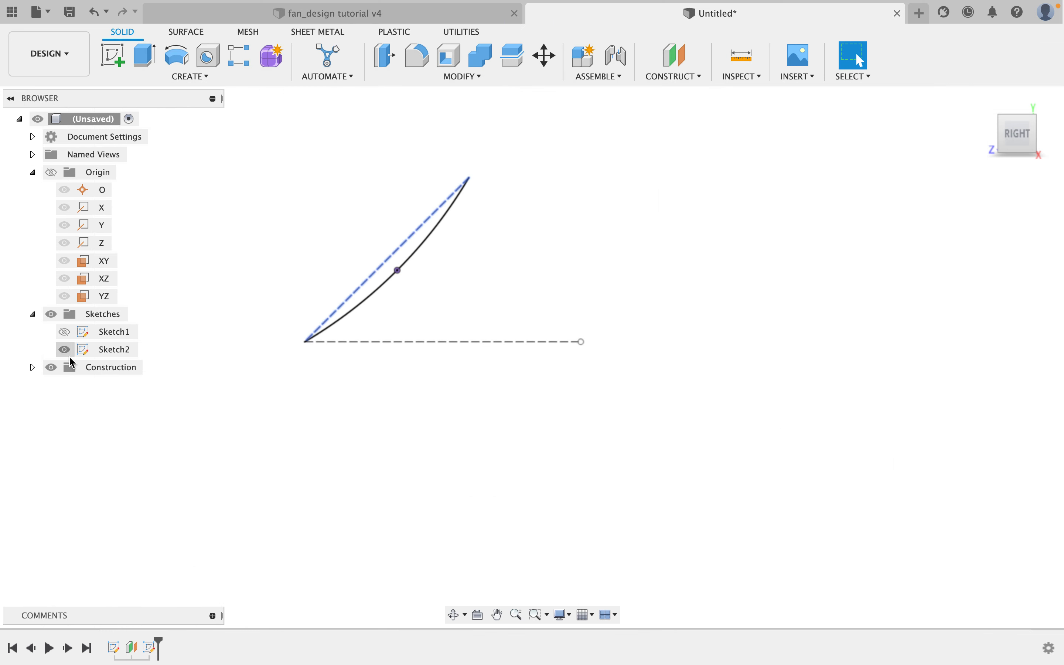
{"action": "left_click", "coordinate": [67, 338]}
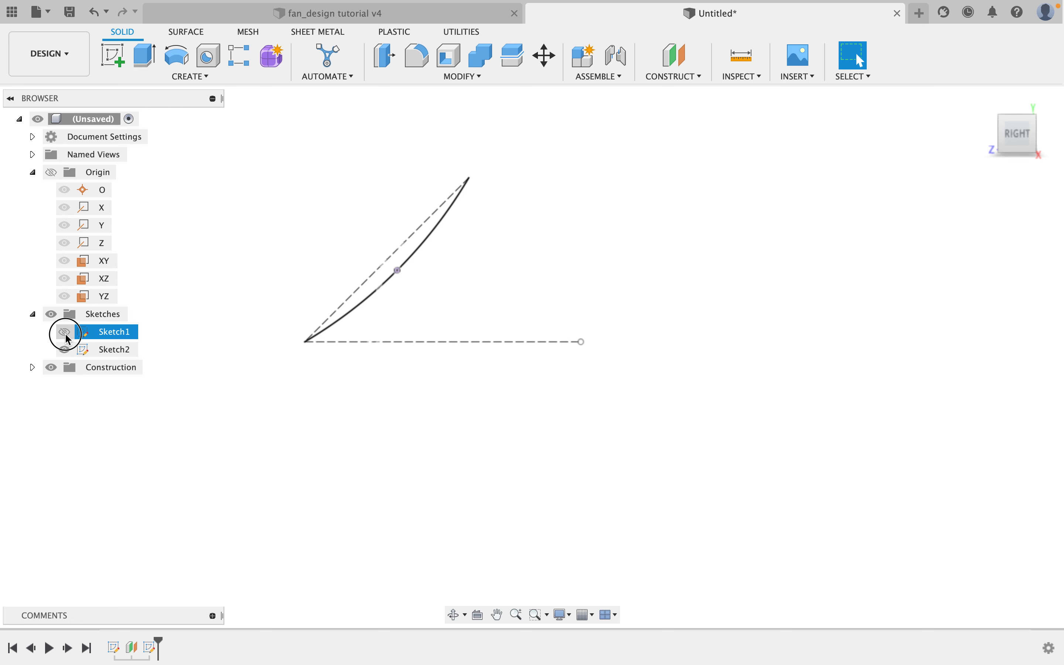
{"action": "left_click", "coordinate": [64, 332]}
Create a surface loft between the curved arcs of Sketch1 and Sketch2.
{"action": "mouse_move", "coordinate": [429, 366]}
{"action": "middle_mouse_down", "text": "shift"}
{"action": "mouse_move", "coordinate": [462, 376]}
{"action": "mouse_move", "coordinate": [413, 354]}
{"action": "middle_mouse_up", "text": "shift"}
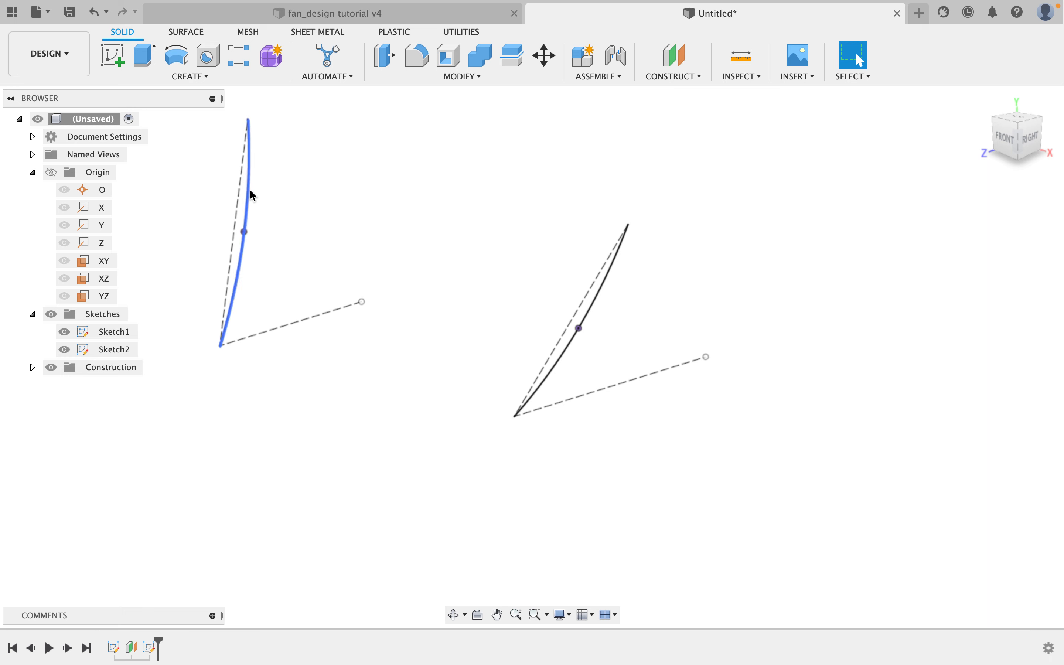
{"action": "mouse_move", "coordinate": [584, 350]}
{"action": "middle_mouse_down", "text": "shift"}
{"action": "mouse_move", "coordinate": [620, 359]}
{"action": "mouse_move", "coordinate": [597, 364]}
{"action": "mouse_move", "coordinate": [579, 334]}
{"action": "mouse_move", "coordinate": [658, 352]}
{"action": "mouse_move", "coordinate": [679, 345]}
{"action": "mouse_move", "coordinate": [622, 363]}
{"action": "mouse_move", "coordinate": [625, 387]}
{"action": "mouse_move", "coordinate": [595, 400]}
{"action": "mouse_move", "coordinate": [532, 399]}
{"action": "mouse_move", "coordinate": [599, 395]}
{"action": "mouse_move", "coordinate": [596, 386]}
{"action": "middle_mouse_up", "text": "shift"}
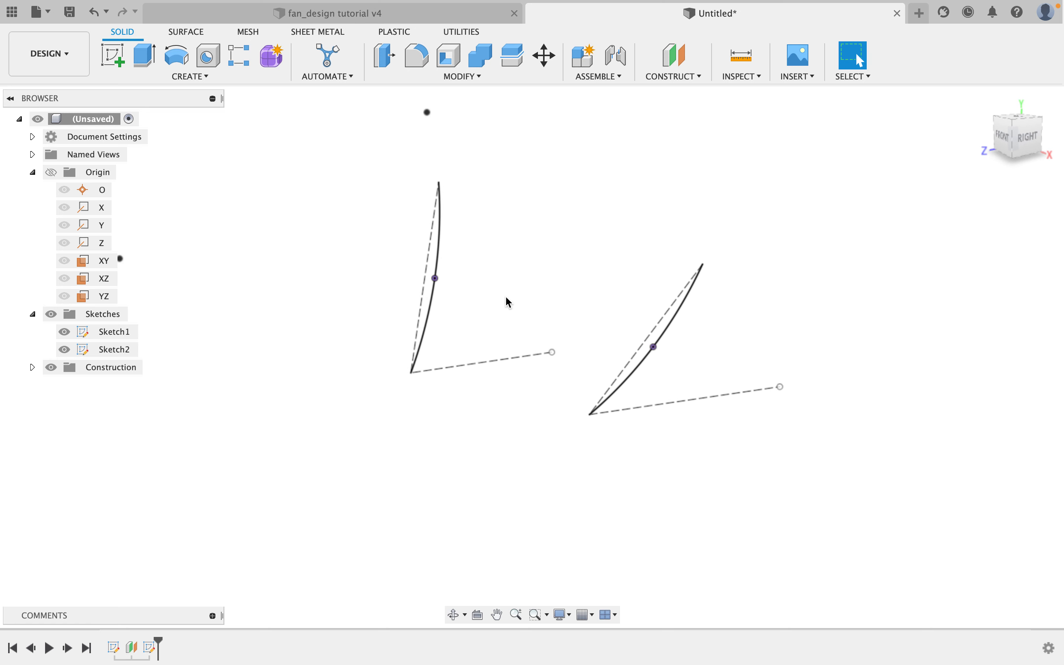
{"action": "mouse_move", "coordinate": [449, 296]}
{"action": "middle_mouse_down", "text": "shift"}
{"action": "mouse_move", "coordinate": [509, 287]}
{"action": "mouse_move", "coordinate": [404, 280]}
{"action": "mouse_move", "coordinate": [560, 302]}
{"action": "mouse_move", "coordinate": [499, 292]}
{"action": "mouse_move", "coordinate": [427, 299]}
{"action": "mouse_move", "coordinate": [440, 310]}
{"action": "middle_mouse_up", "text": "shift"}
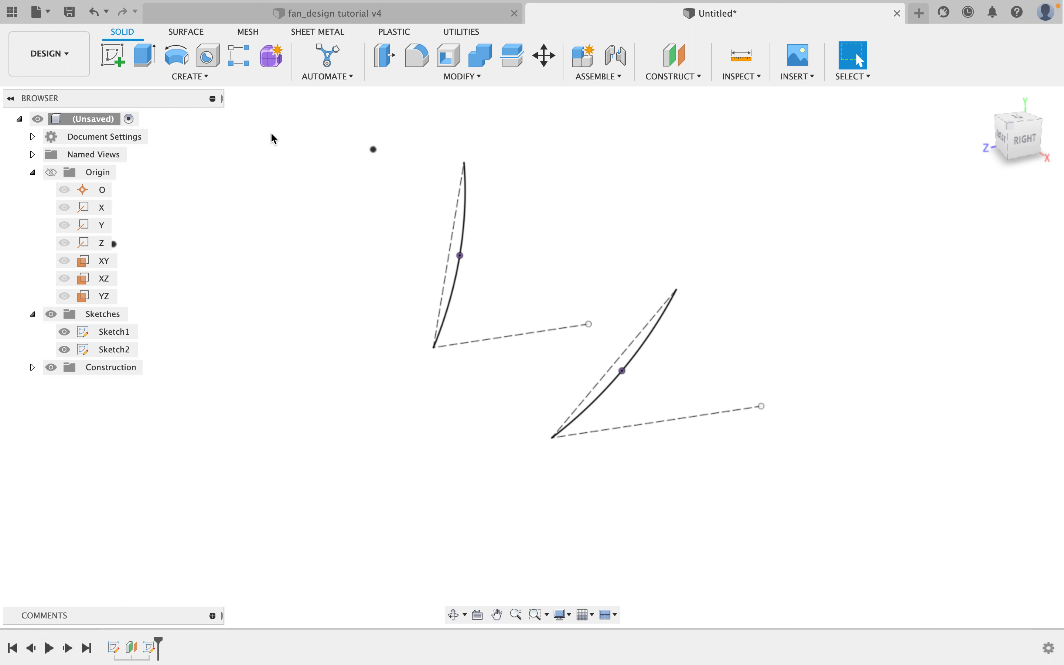
{"action": "left_click", "coordinate": [190, 38]}
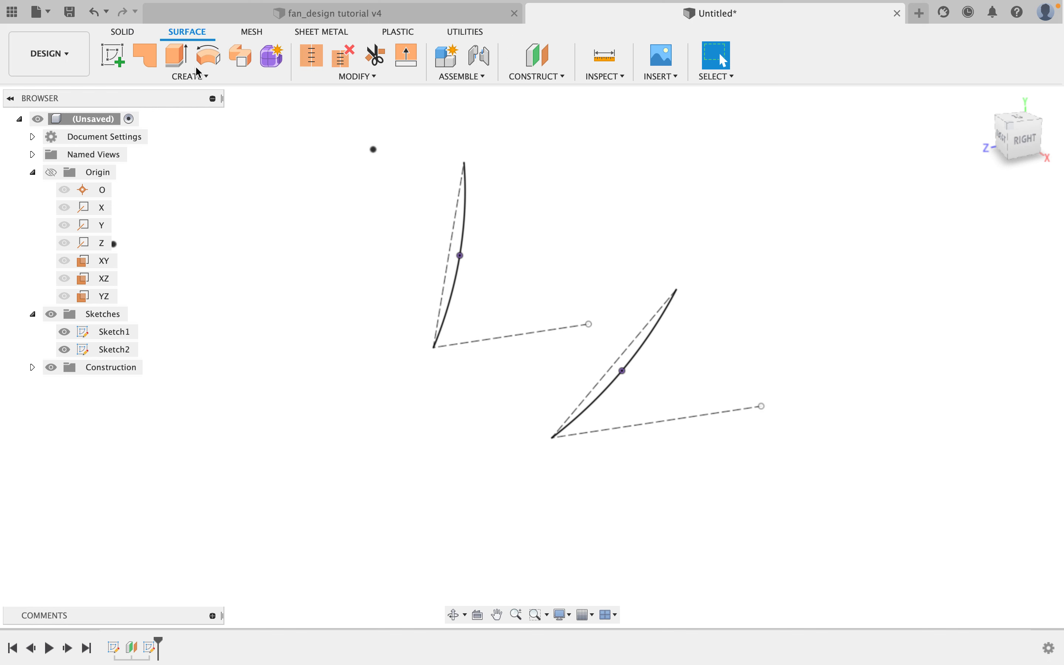
{"action": "left_click", "coordinate": [205, 79]}
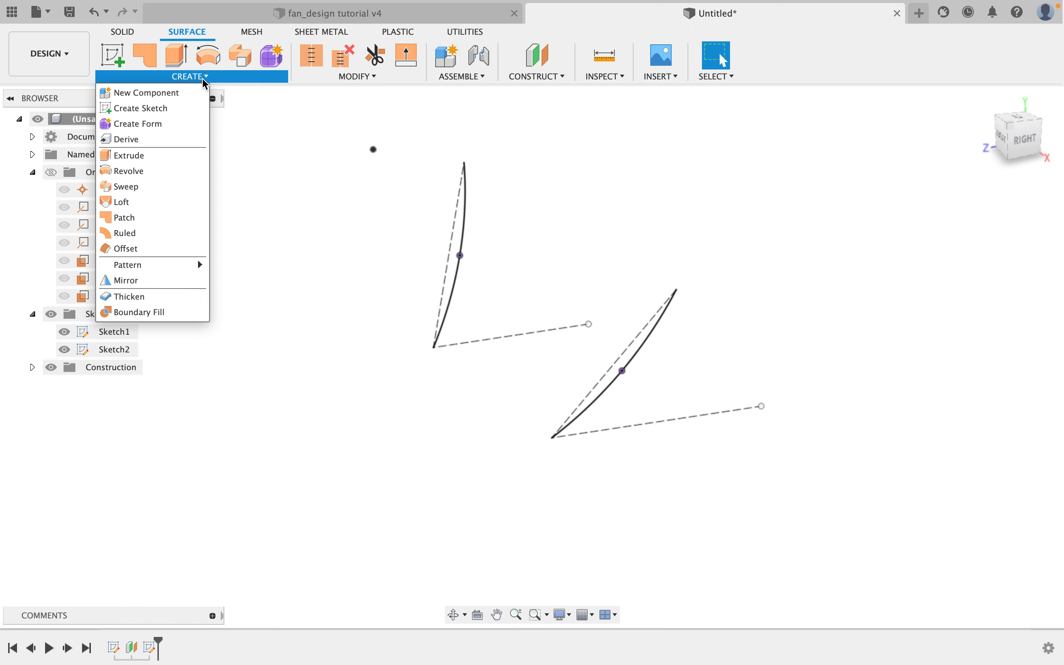
{"action": "left_click", "coordinate": [132, 203]}
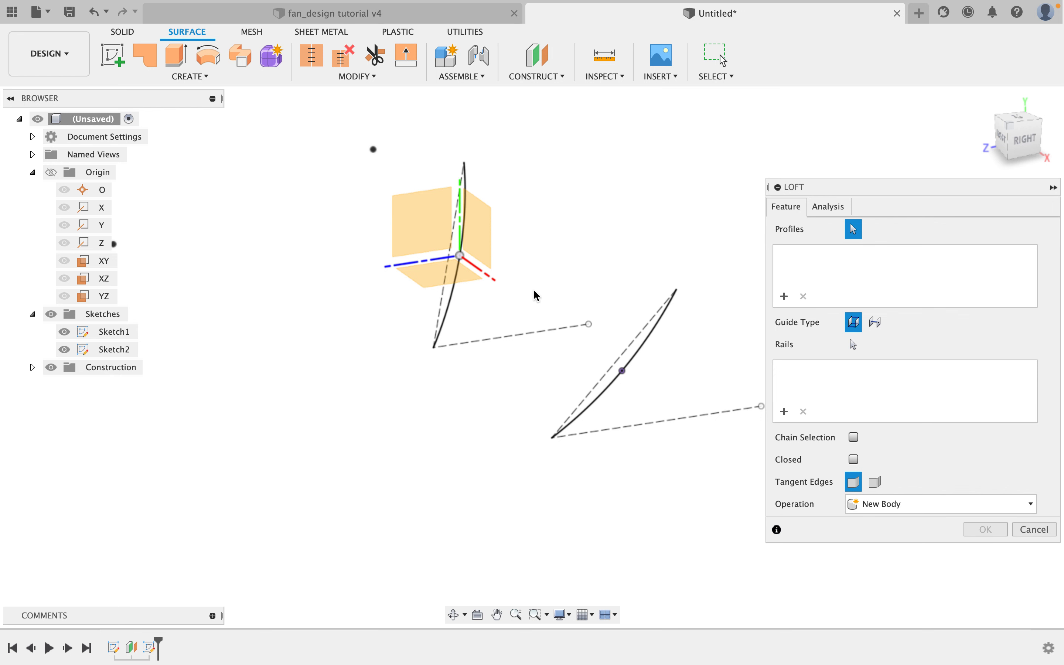
{"action": "left_click", "coordinate": [456, 295]}
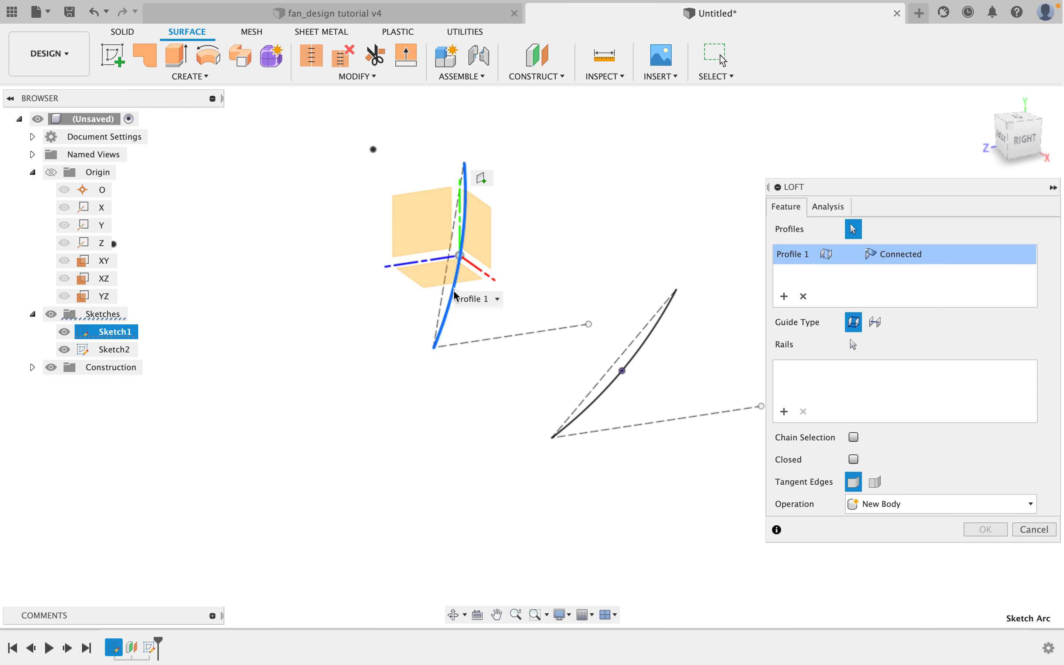
{"action": "left_click", "coordinate": [649, 346]}
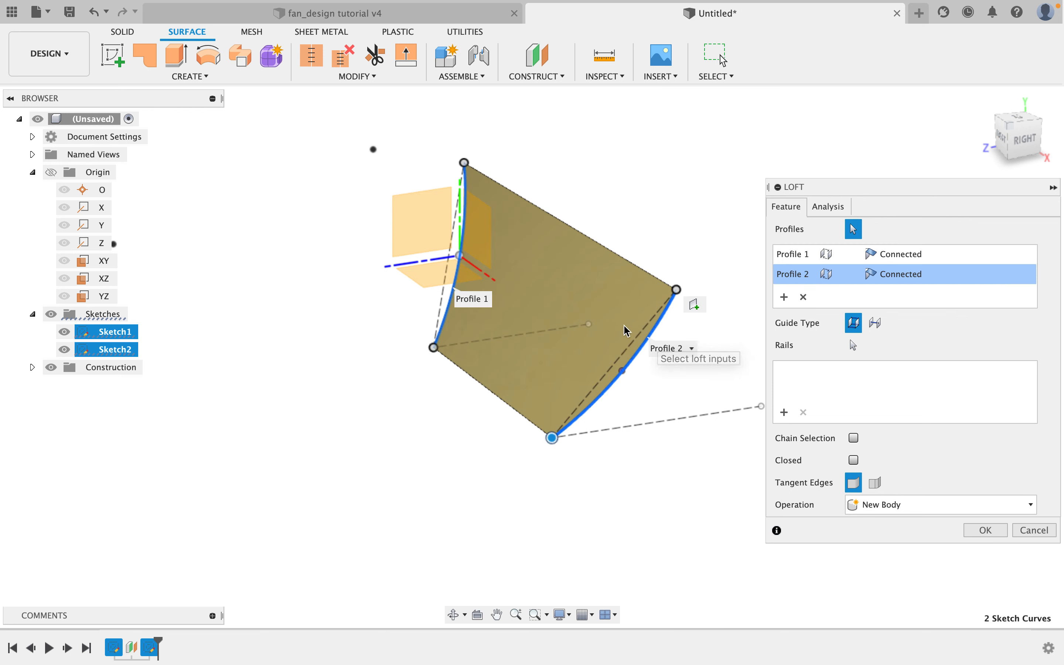
{"action": "scroll", "coordinate": [621, 325], "scroll_direction": "up", "scroll_amount": 3}
{"action": "mouse_move", "coordinate": [640, 302]}
{"action": "middle_mouse_down", "text": "shift"}
{"action": "mouse_move", "coordinate": [618, 280]}
{"action": "mouse_move", "coordinate": [582, 285]}
{"action": "mouse_move", "coordinate": [632, 295]}
{"action": "middle_mouse_up", "text": "shift"}
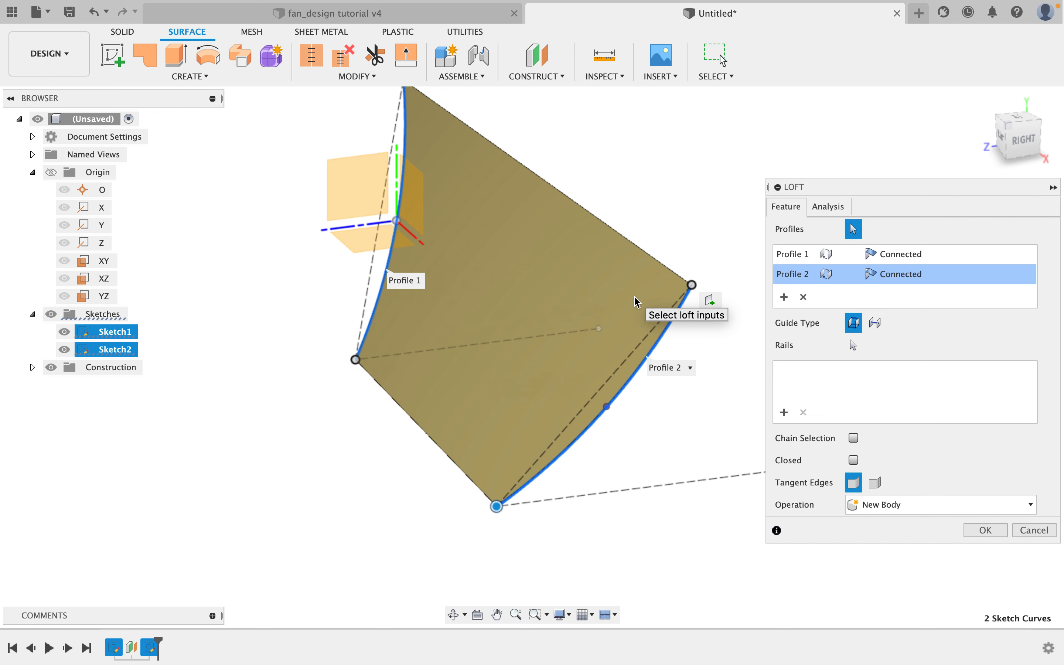
{"action": "mouse_move", "coordinate": [727, 360]}
{"action": "middle_mouse_down", "text": "shift"}
{"action": "mouse_move", "coordinate": [692, 323]}
{"action": "mouse_move", "coordinate": [715, 346]}
{"action": "middle_mouse_up", "text": "shift"}
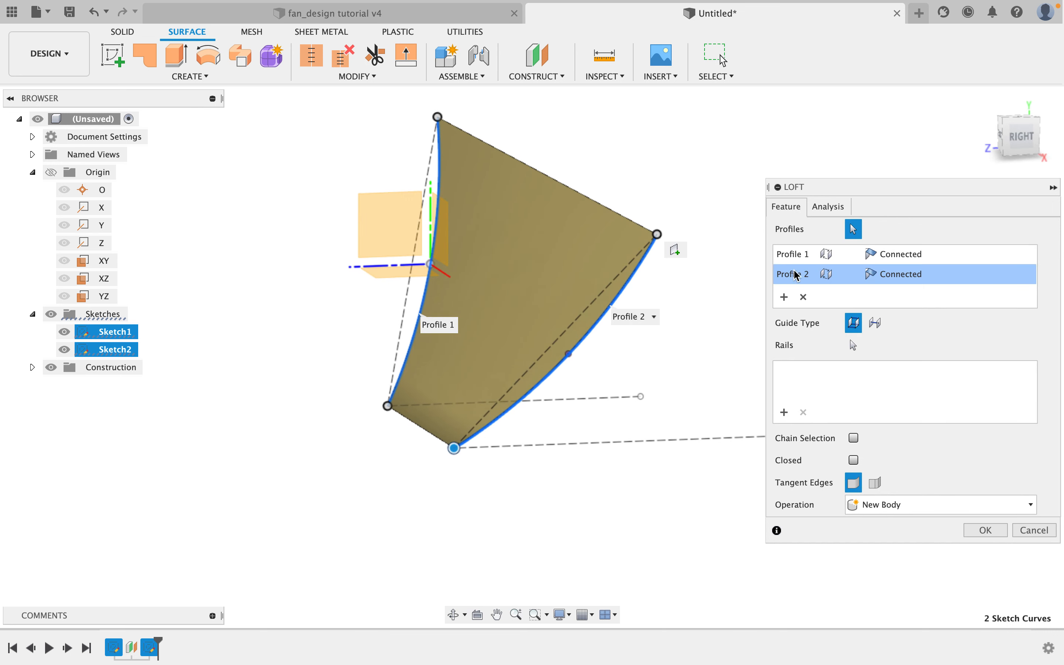
{"action": "left_click", "coordinate": [985, 530]}
Thicken the lofted blade surface on one side by 1 mm as a new body.
{"action": "middle_click_drag", "start_coordinate": [649, 415], "coordinate": [749, 381], "text": "shift"}
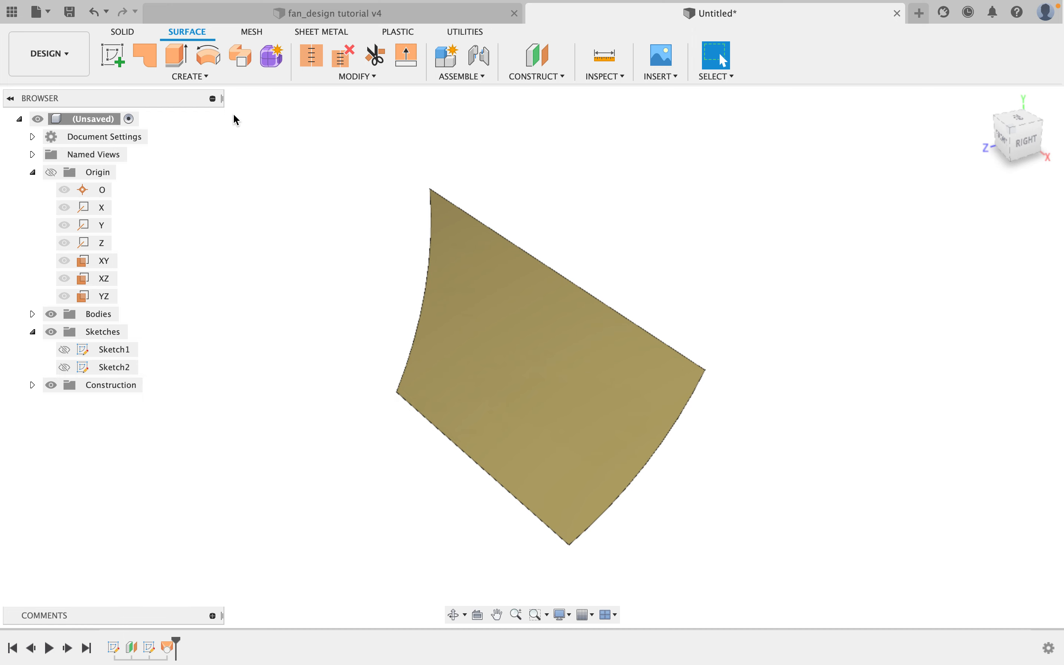
{"action": "left_click", "coordinate": [219, 85]}
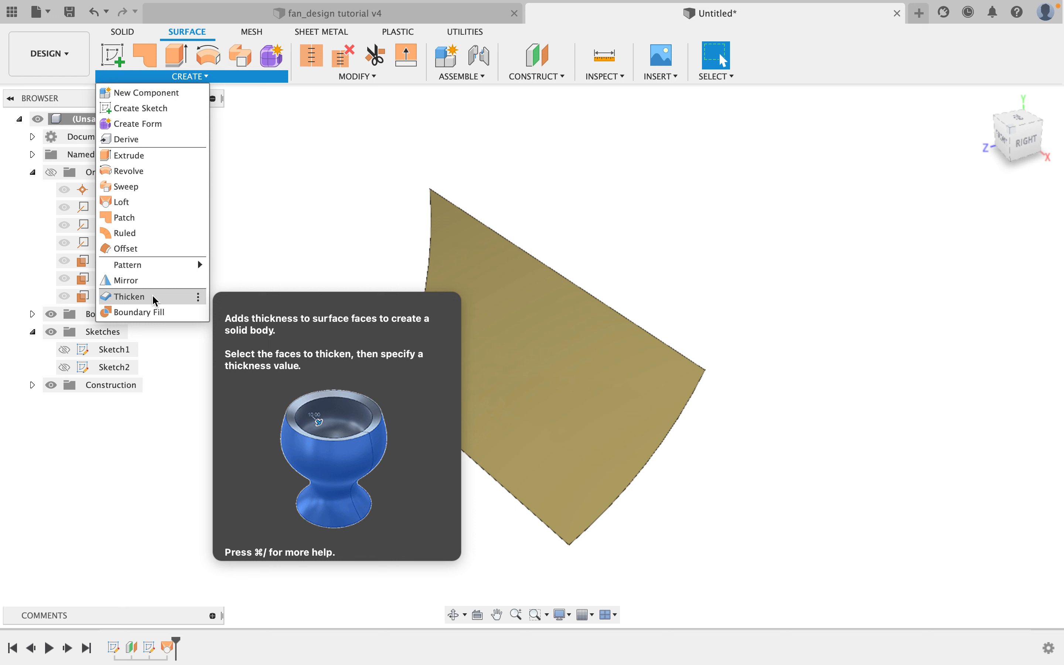
{"action": "left_click", "coordinate": [155, 298]}
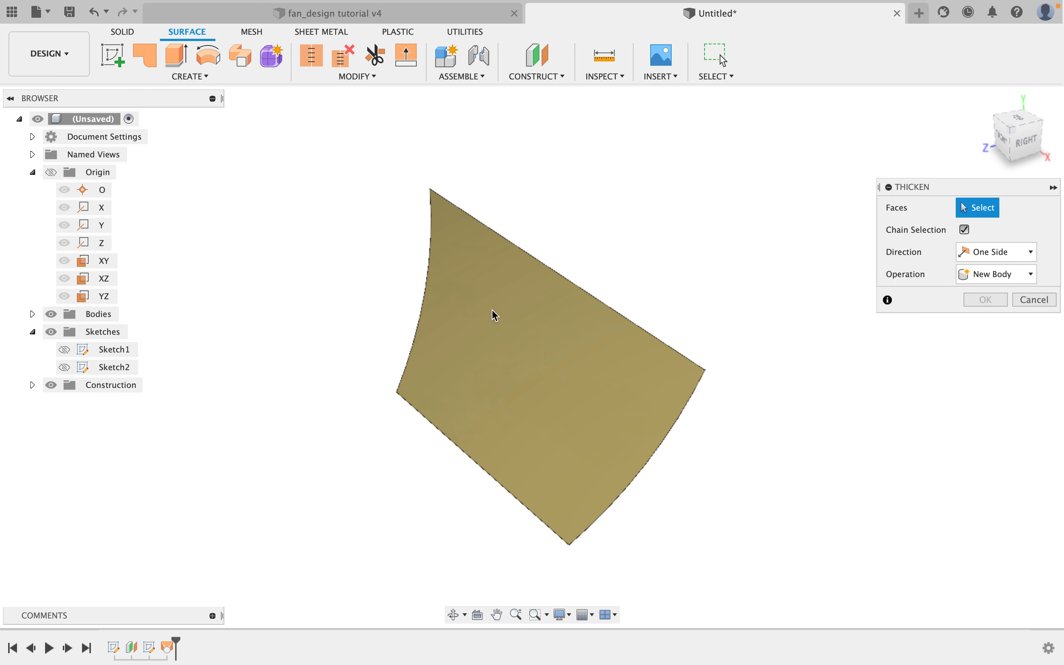
{"action": "left_click", "coordinate": [516, 320]}
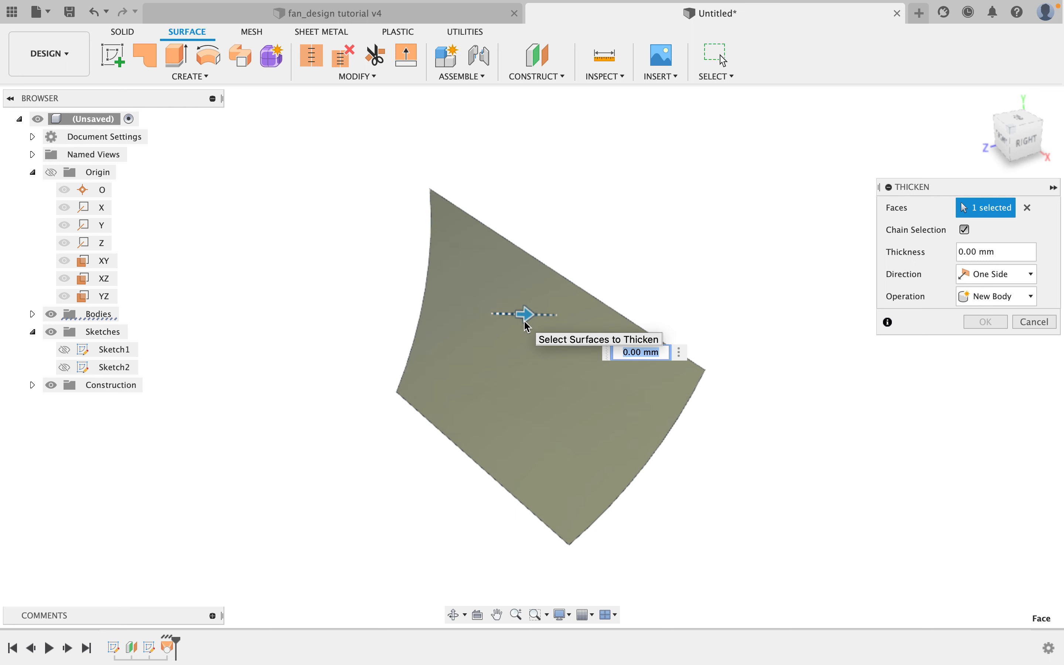
{"action": "type", "text": "1"}
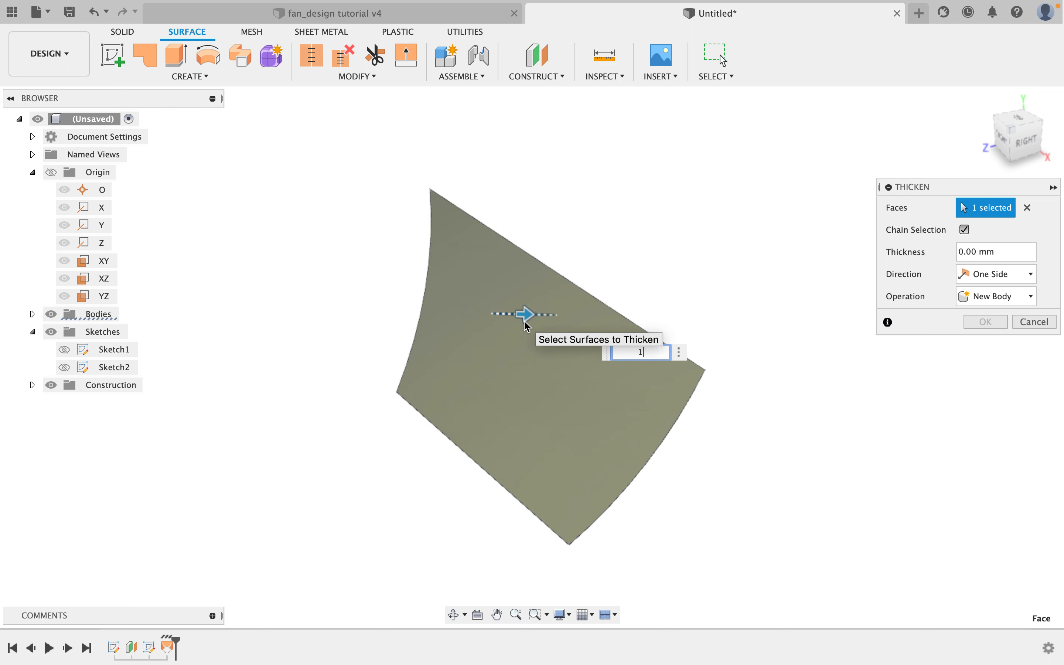
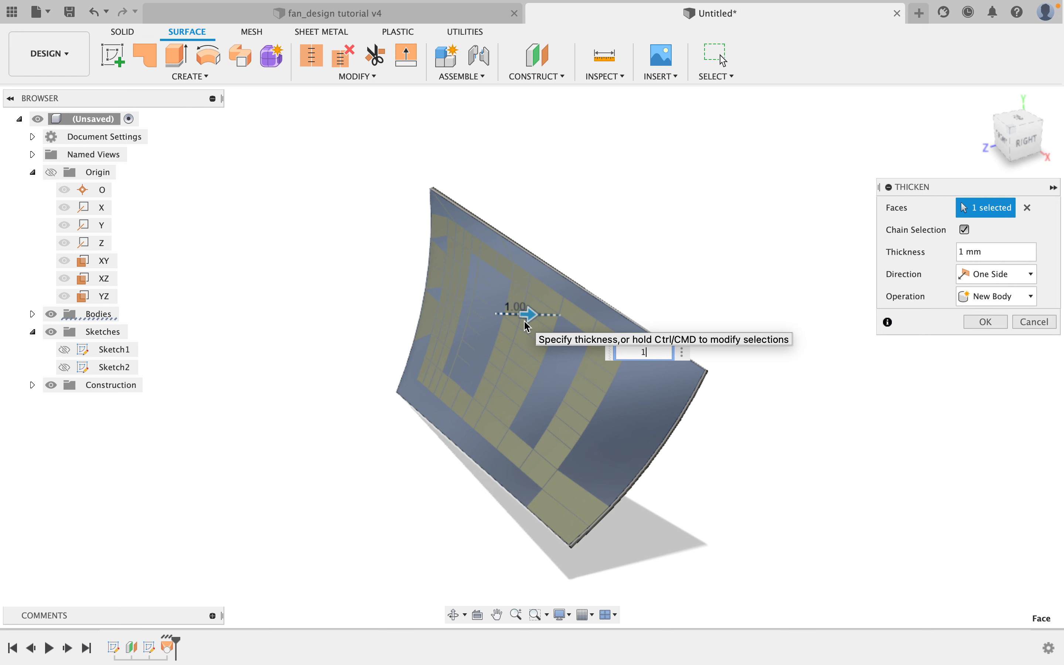
Try a 0.8 mm thickness, then complete the Thicken of the blade surface at 1 mm.
{"action": "type", "text": "0.8"}
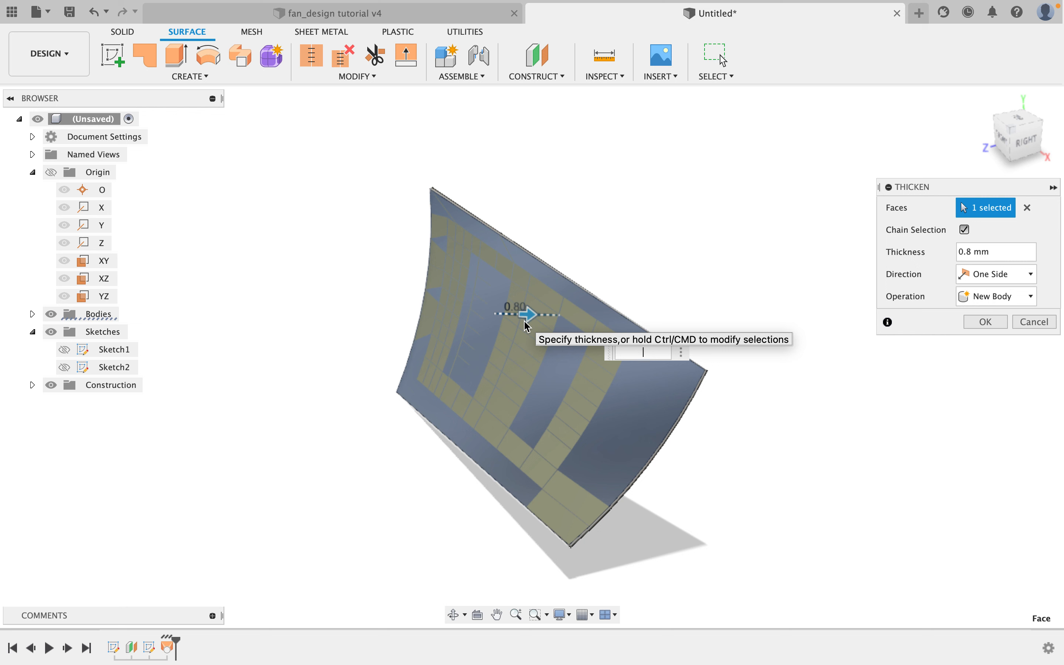
{"action": "key", "text": "Return"}
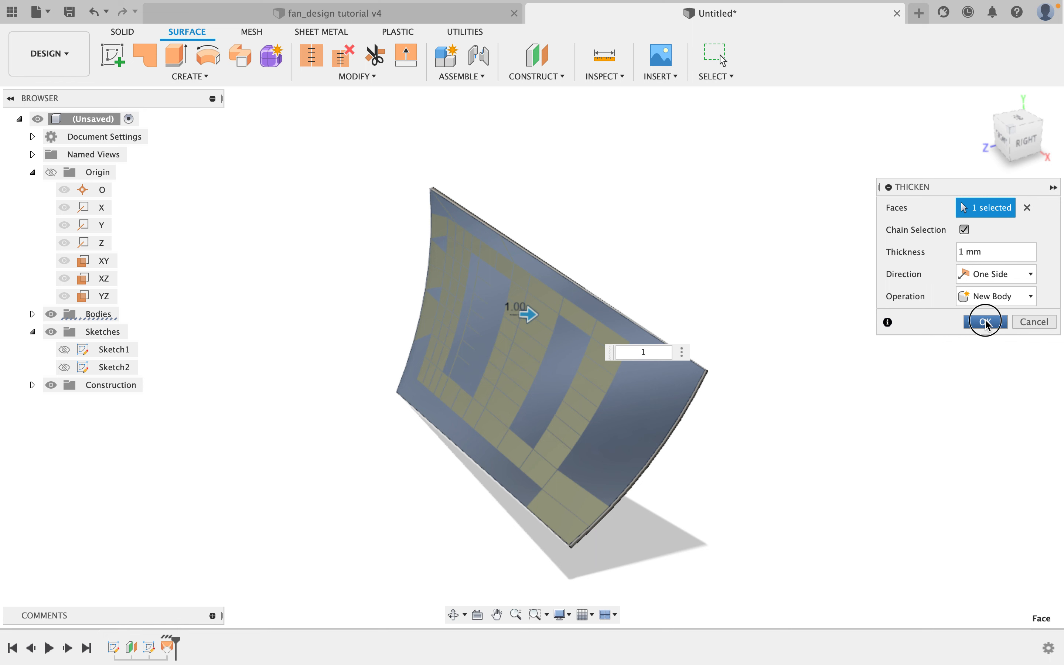
{"action": "left_click", "coordinate": [987, 323]}
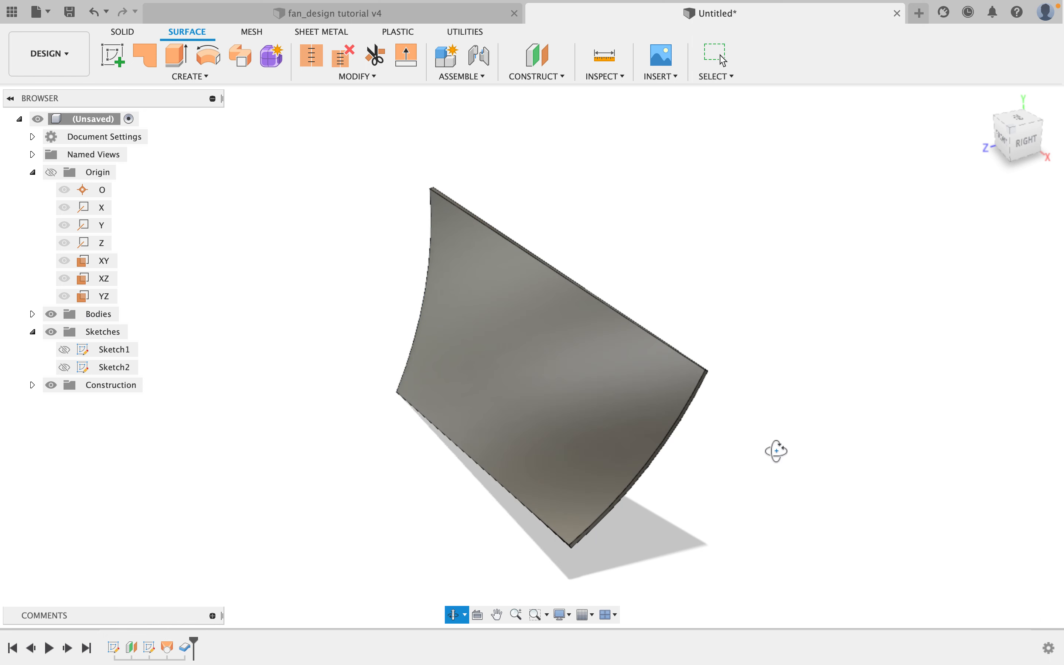
Start a Circular Pattern of bodies and select the thickened blade body as the object to pattern.
{"action": "left_click_drag", "start_coordinate": [777, 451], "coordinate": [750, 449]}
{"action": "key", "text": "Escape"}
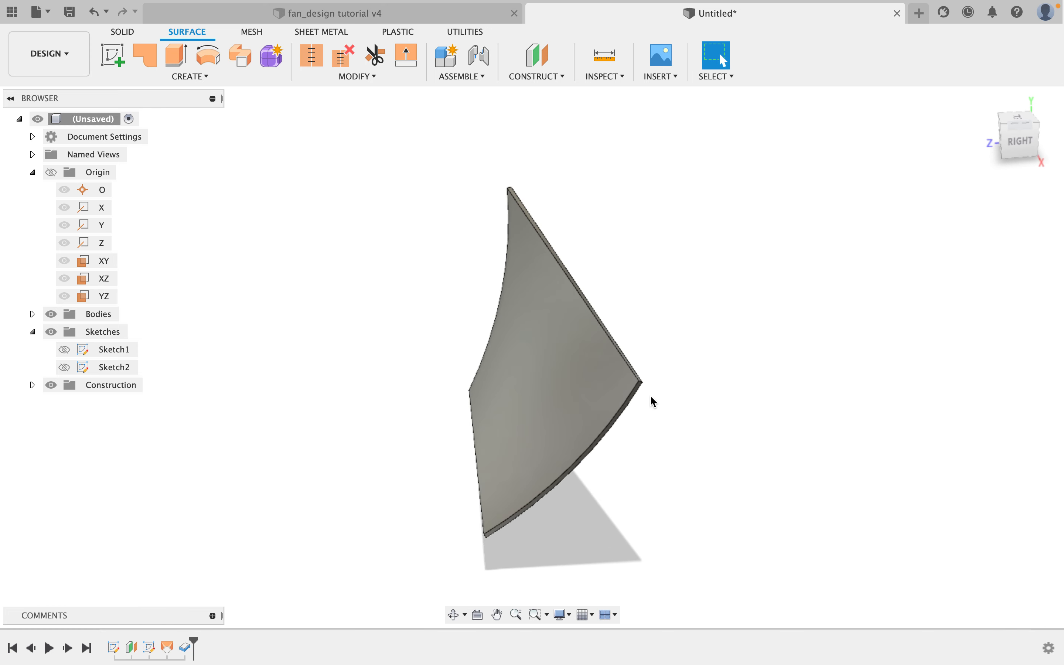
{"action": "middle_click_drag", "start_coordinate": [663, 317], "coordinate": [668, 321]}
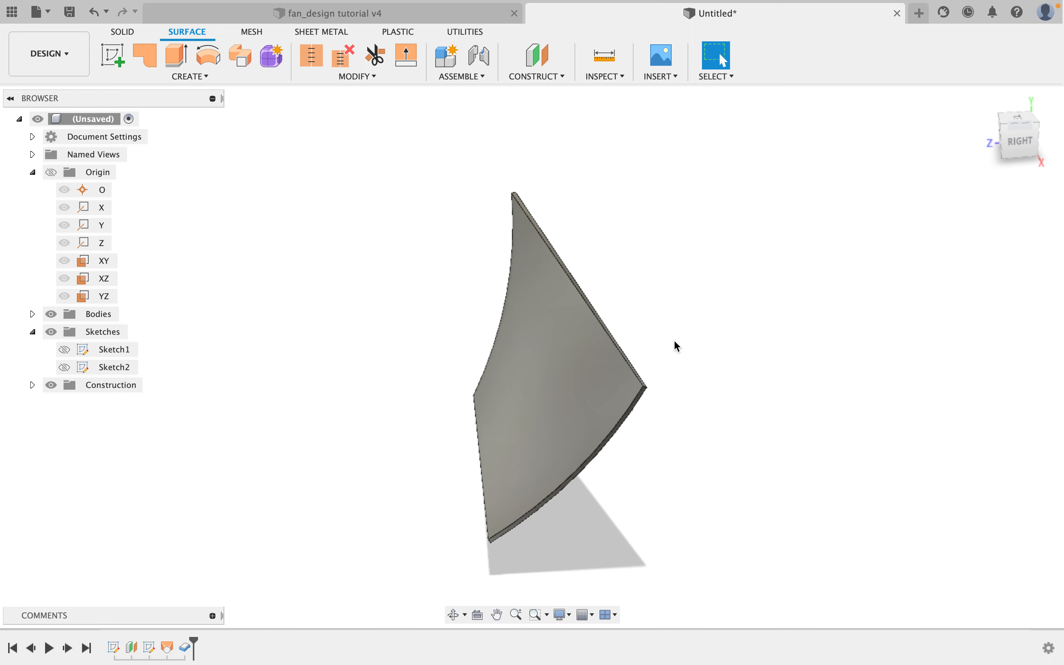
{"action": "middle_click_drag", "start_coordinate": [668, 347], "coordinate": [658, 320], "text": "shift"}
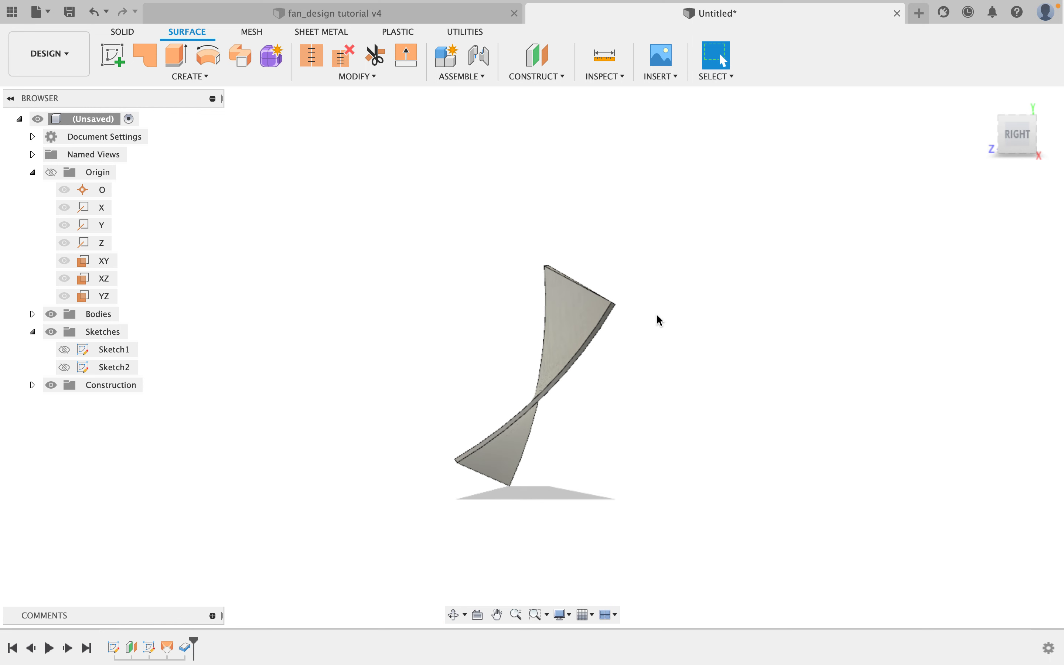
{"action": "middle_click_drag", "start_coordinate": [630, 306], "coordinate": [704, 327]}
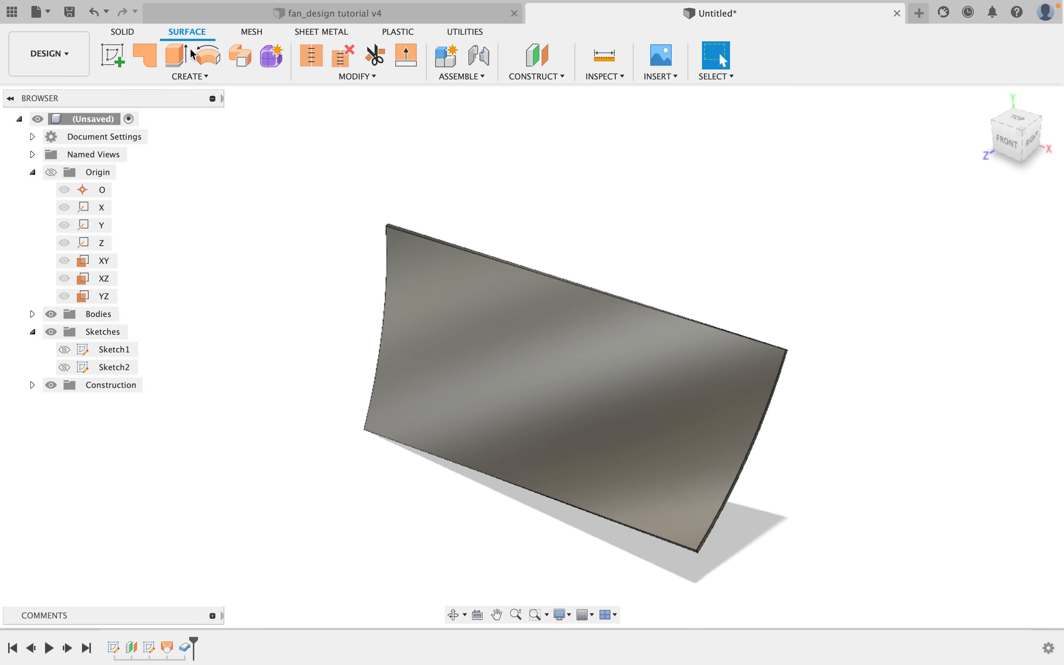
{"action": "left_click", "coordinate": [129, 33]}
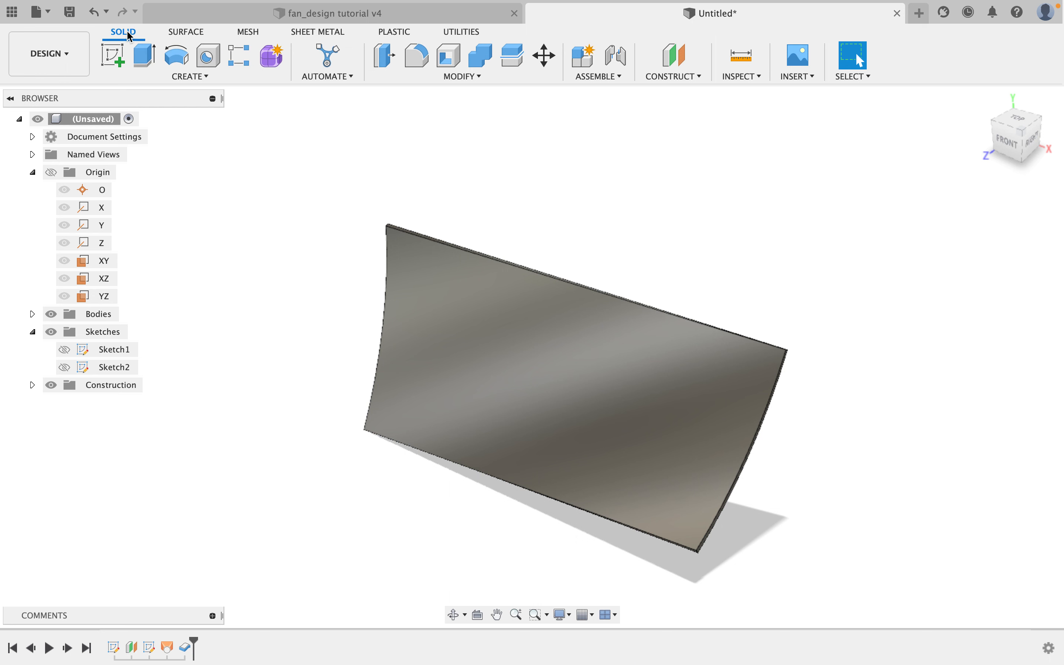
{"action": "left_click", "coordinate": [215, 80]}
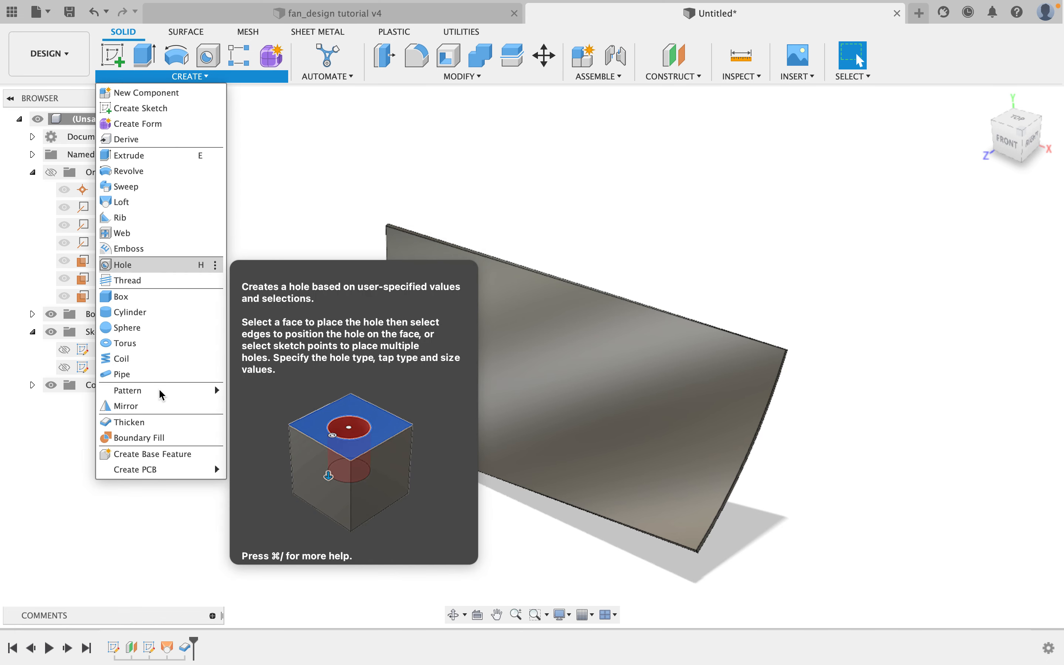
{"action": "mouse_move", "coordinate": [159, 389]}
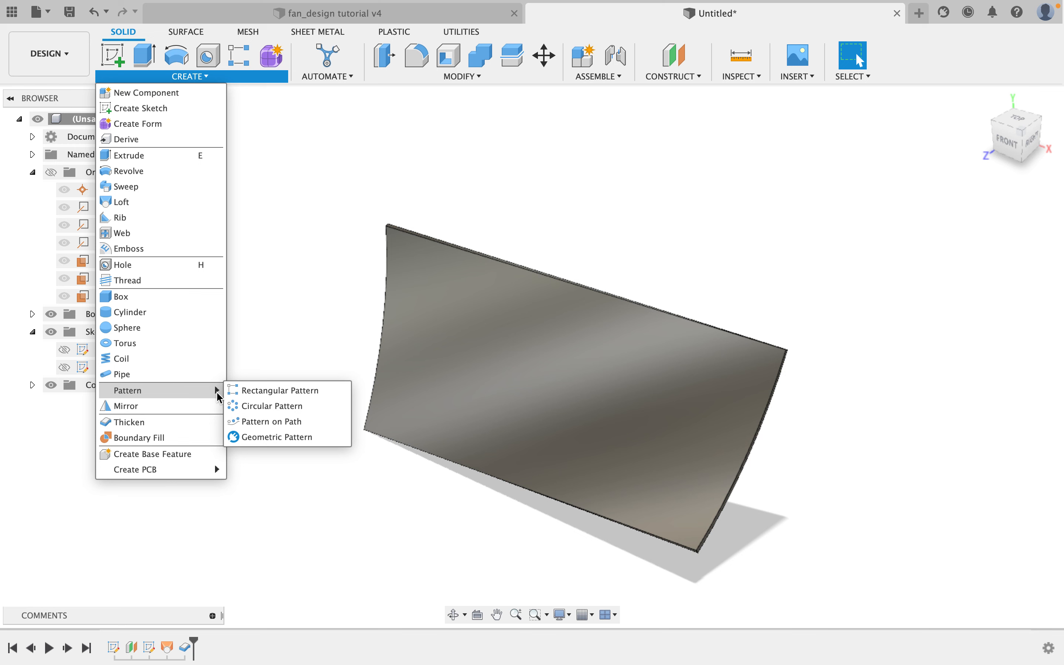
{"action": "left_click", "coordinate": [253, 411]}
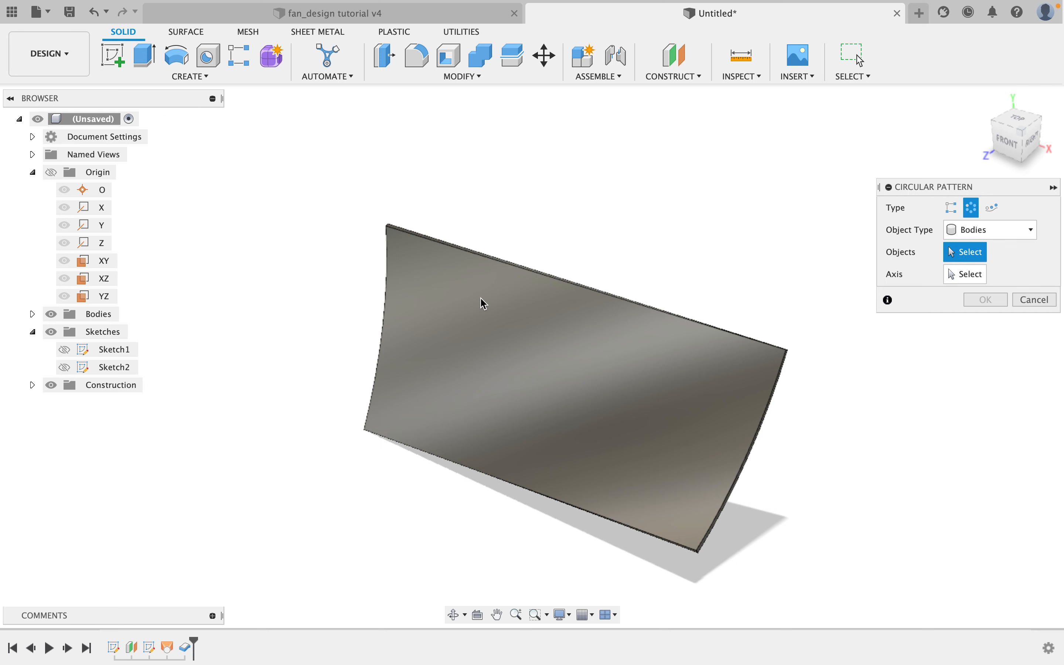
{"action": "middle_click_drag", "start_coordinate": [549, 245], "coordinate": [602, 249], "text": "shift"}
{"action": "scroll", "coordinate": [562, 252], "scroll_direction": "up", "scroll_amount": 1}
{"action": "scroll", "coordinate": [584, 250], "scroll_direction": "down", "scroll_amount": 2}
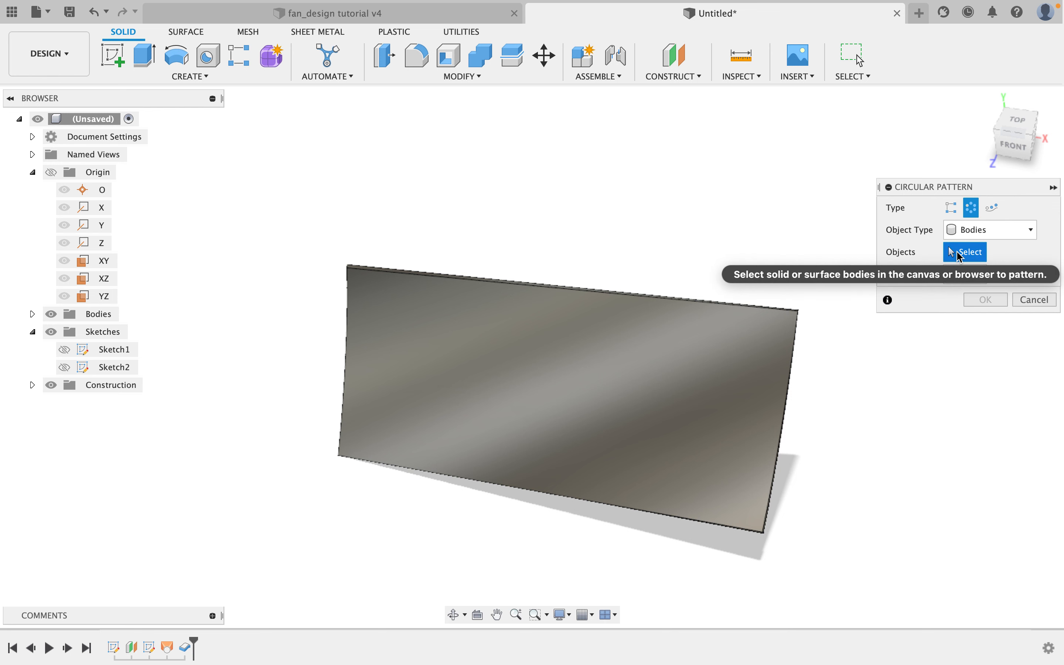
{"action": "left_click", "coordinate": [631, 350]}
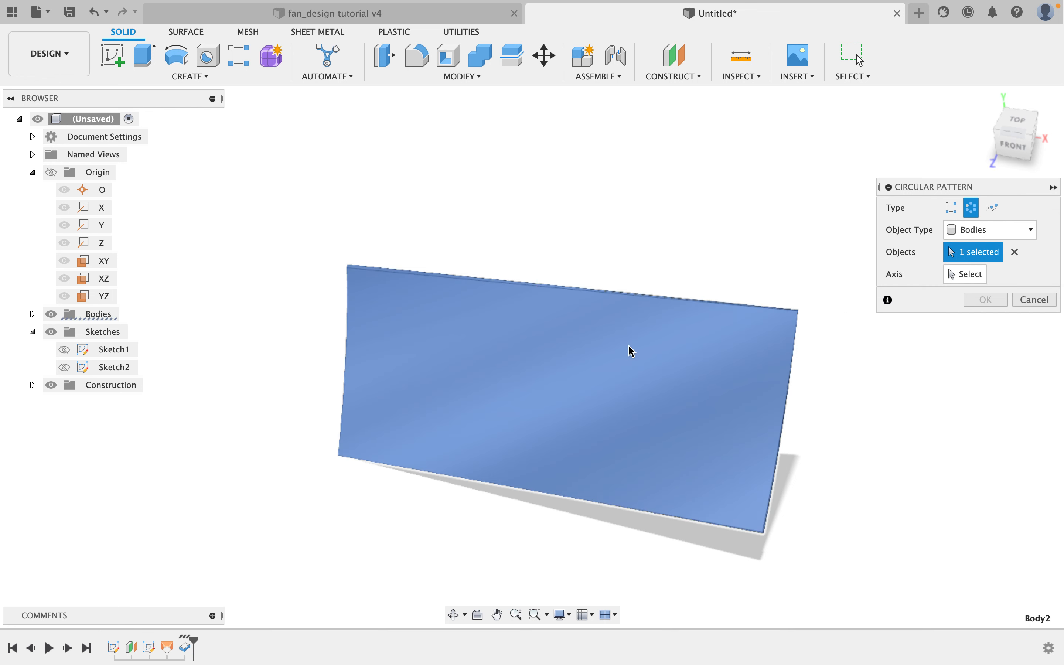
Set the circular pattern's axis to the origin Y axis.
{"action": "left_click", "coordinate": [960, 279]}
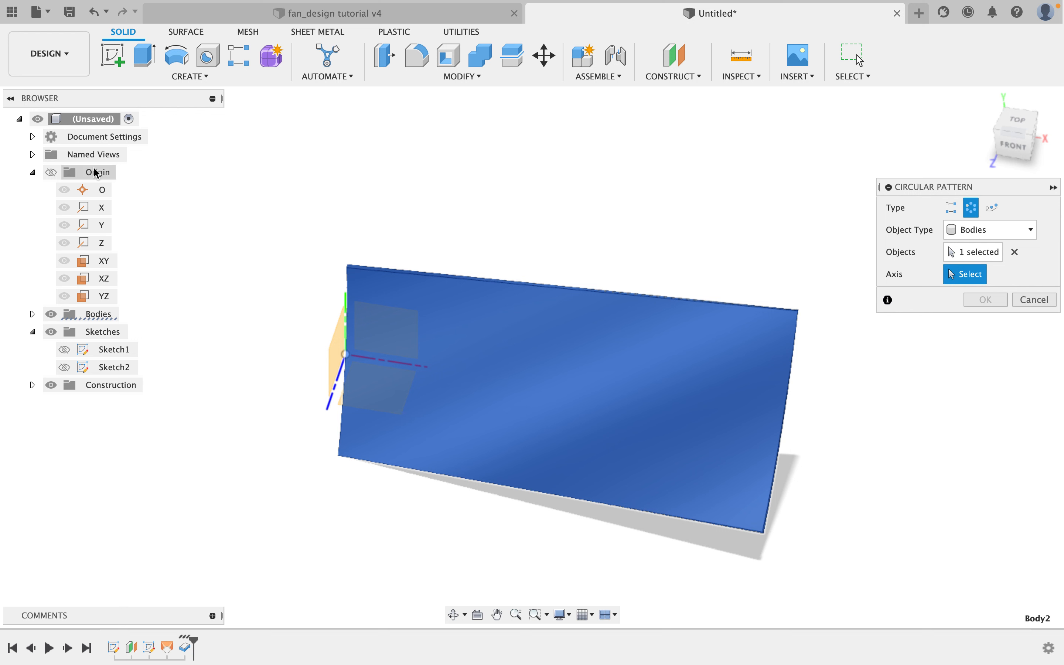
{"action": "mouse_move", "coordinate": [269, 342]}
{"action": "middle_mouse_down", "text": "shift"}
{"action": "mouse_move", "coordinate": [257, 342]}
{"action": "mouse_move", "coordinate": [284, 330]}
{"action": "middle_mouse_up", "text": "shift"}
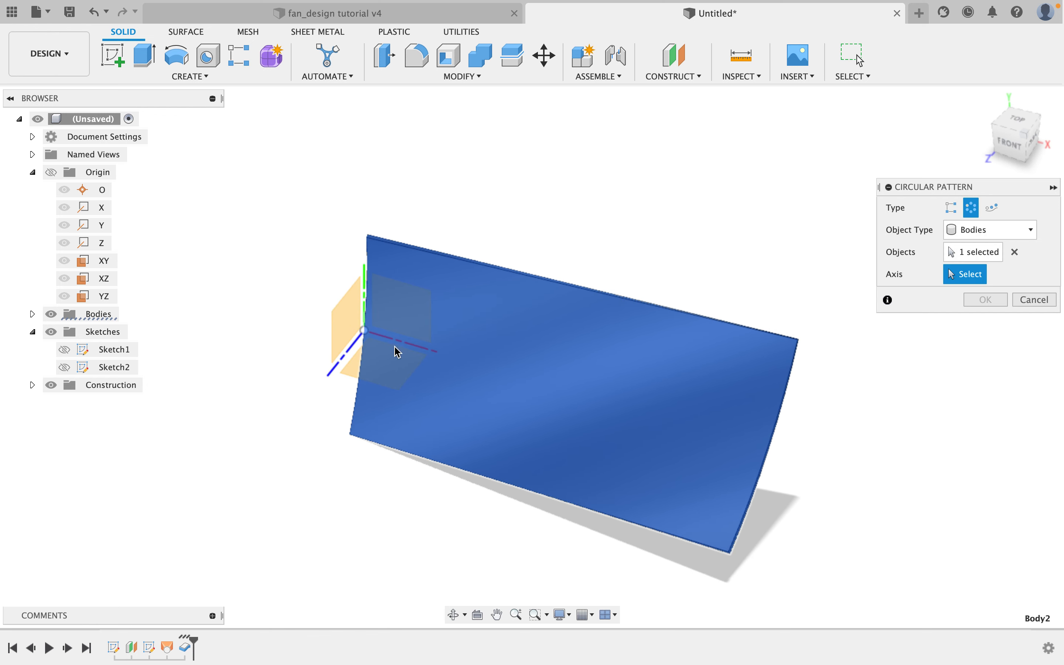
{"action": "scroll", "coordinate": [272, 312], "scroll_direction": "up", "scroll_amount": 1}
{"action": "middle_click_drag", "start_coordinate": [273, 314], "coordinate": [368, 285], "text": "shift"}
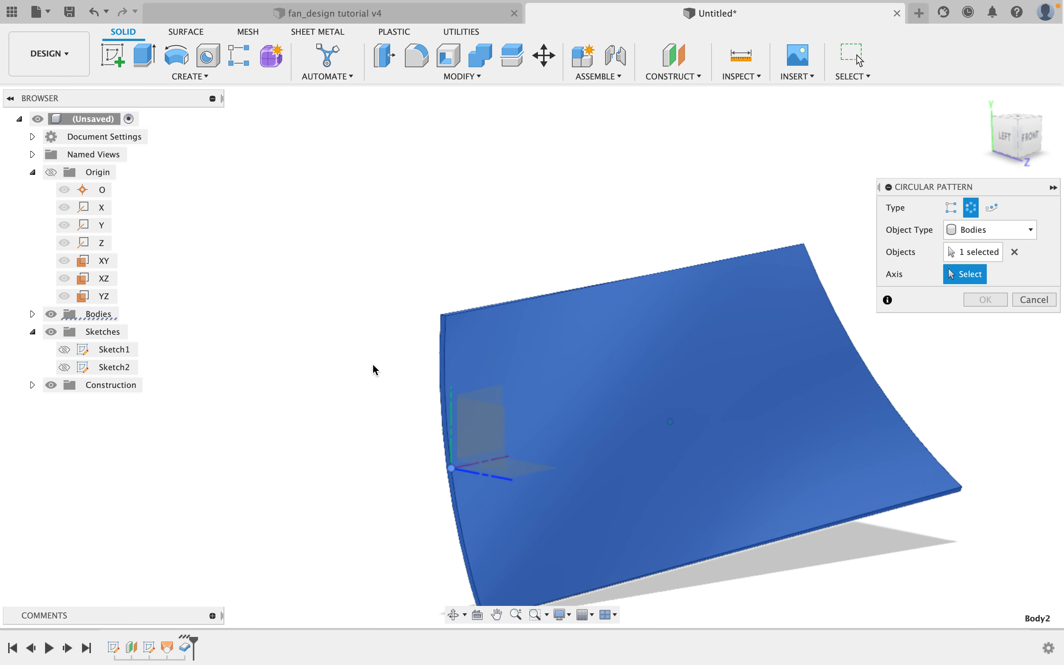
{"action": "middle_click_drag", "start_coordinate": [375, 370], "coordinate": [367, 328]}
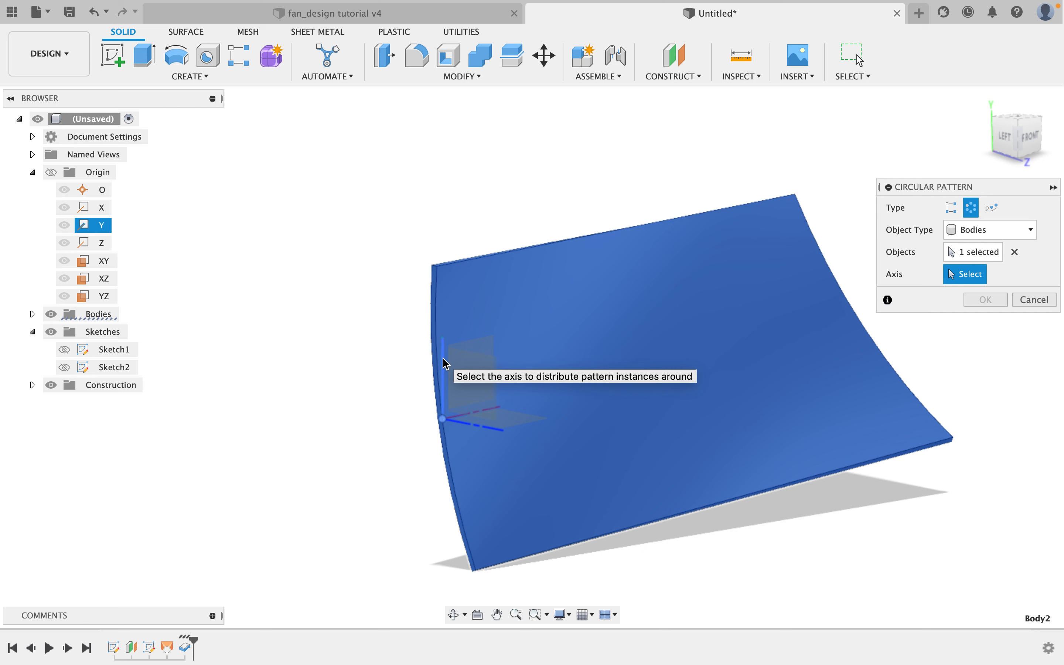
{"action": "left_click", "coordinate": [103, 227]}
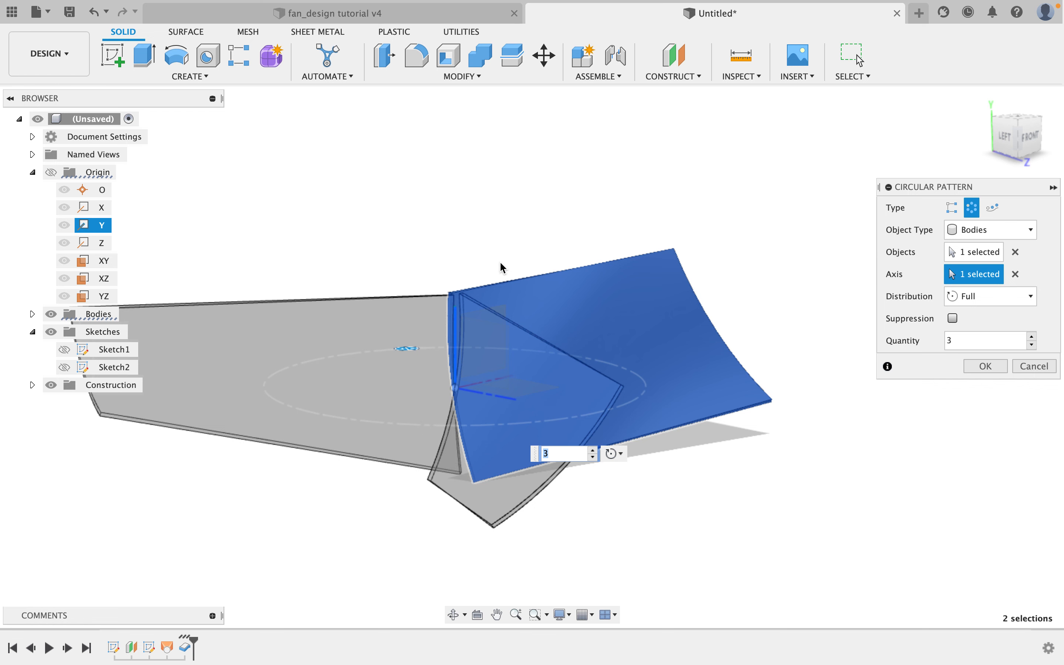
Set the pattern quantity to 3 with full distribution and confirm the circular pattern.
{"action": "middle_click_drag", "start_coordinate": [504, 269], "coordinate": [547, 329], "text": "shift"}
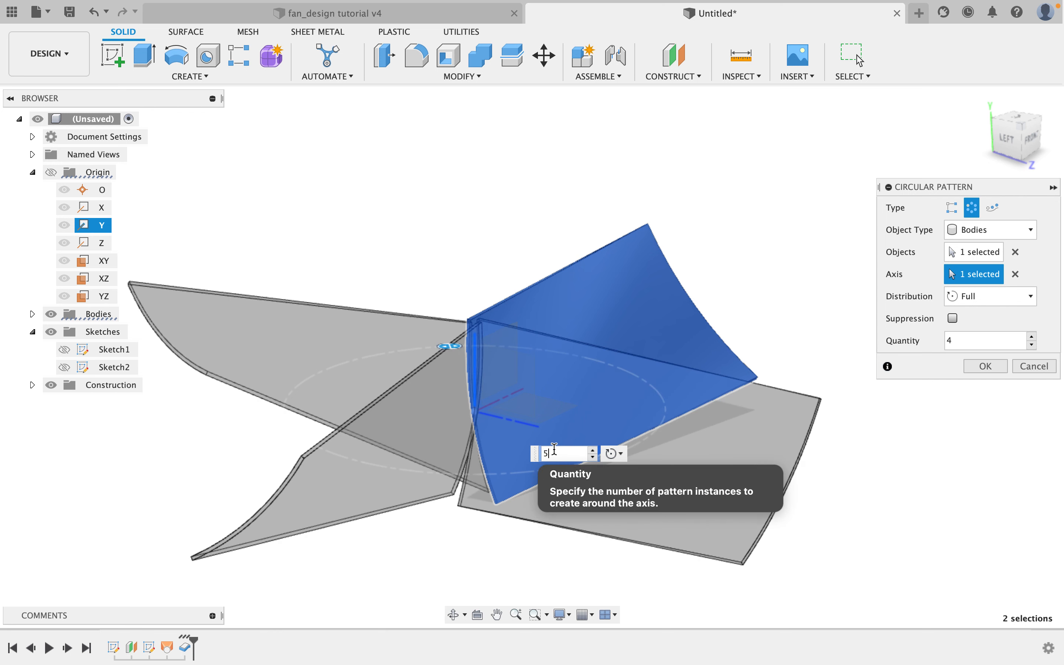
{"action": "key", "text": "BackSpace"}
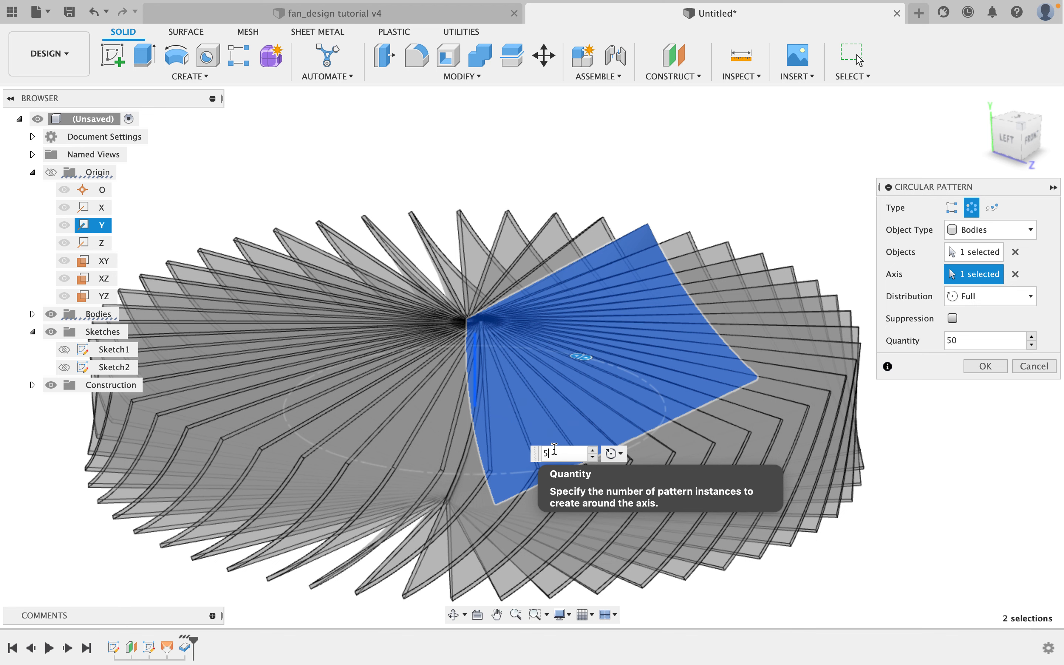
{"action": "key", "text": "BackSpace"}
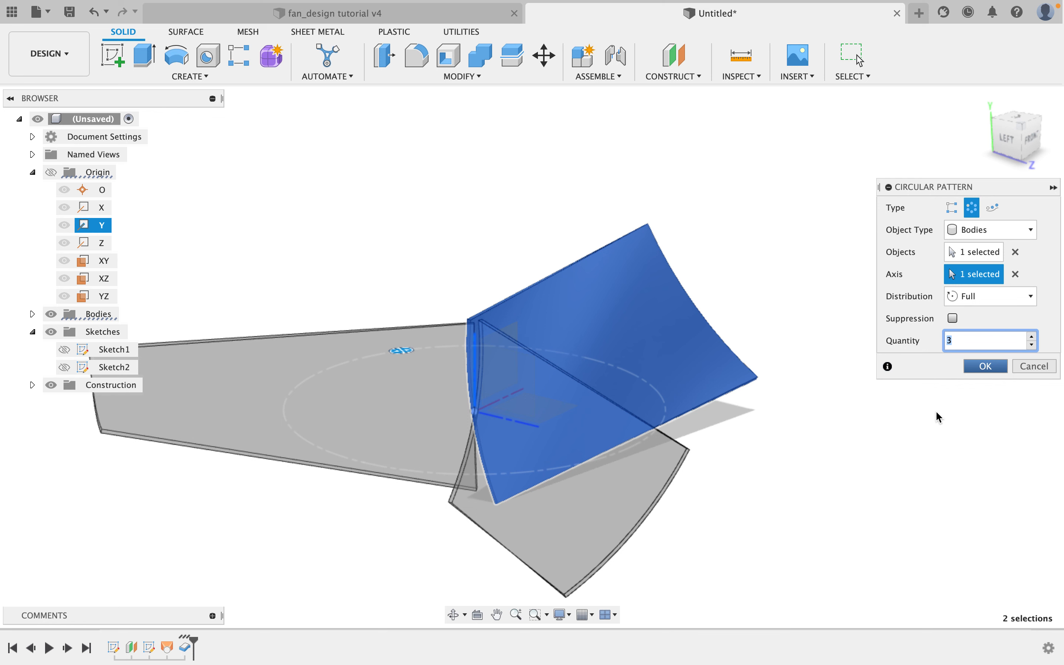
{"action": "key", "text": "Return"}
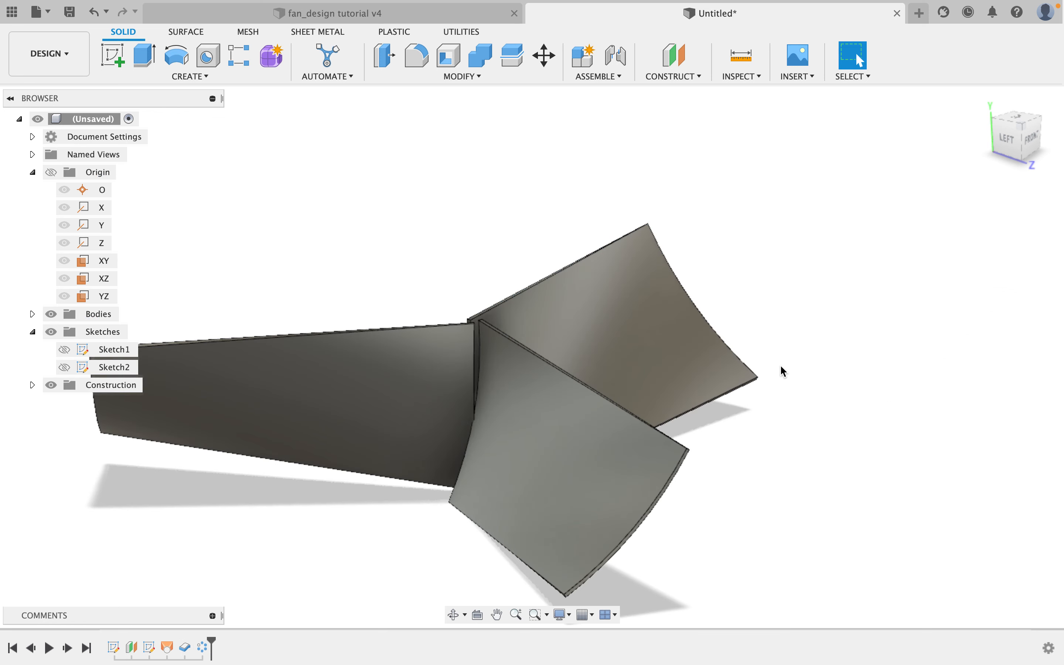
Compare the three patterned blades with the reference fan design in the other document tab.
{"action": "left_click_drag", "start_coordinate": [765, 356], "coordinate": [678, 365]}
{"action": "middle_click_drag", "start_coordinate": [678, 365], "coordinate": [706, 383], "text": "shift"}
{"action": "left_click", "coordinate": [409, 13]}
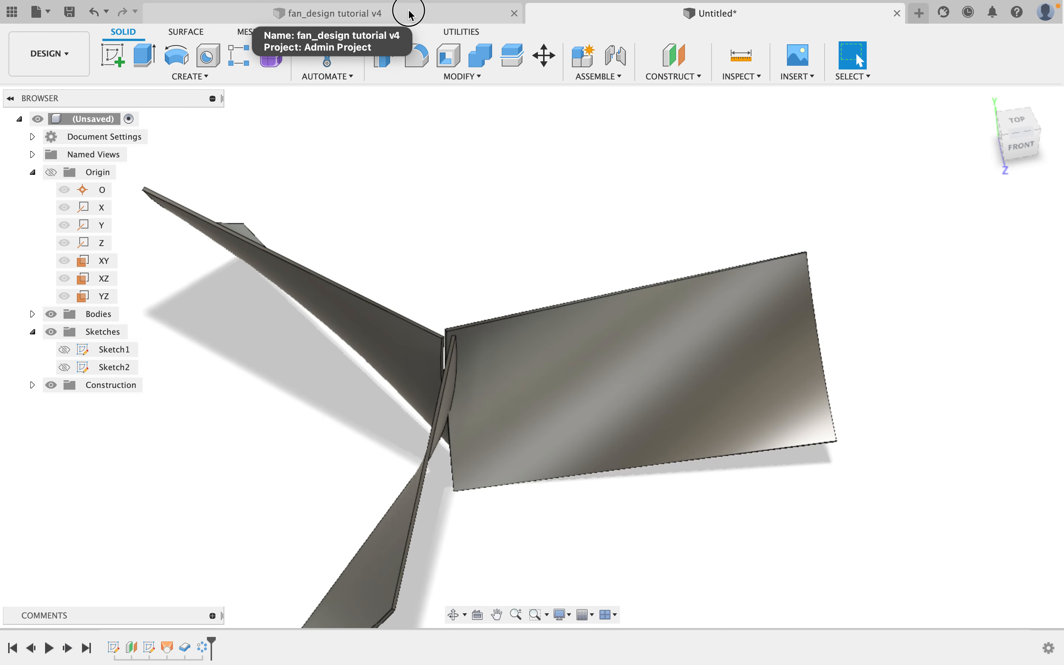
{"action": "middle_click_drag", "start_coordinate": [568, 325], "coordinate": [525, 324], "text": "shift"}
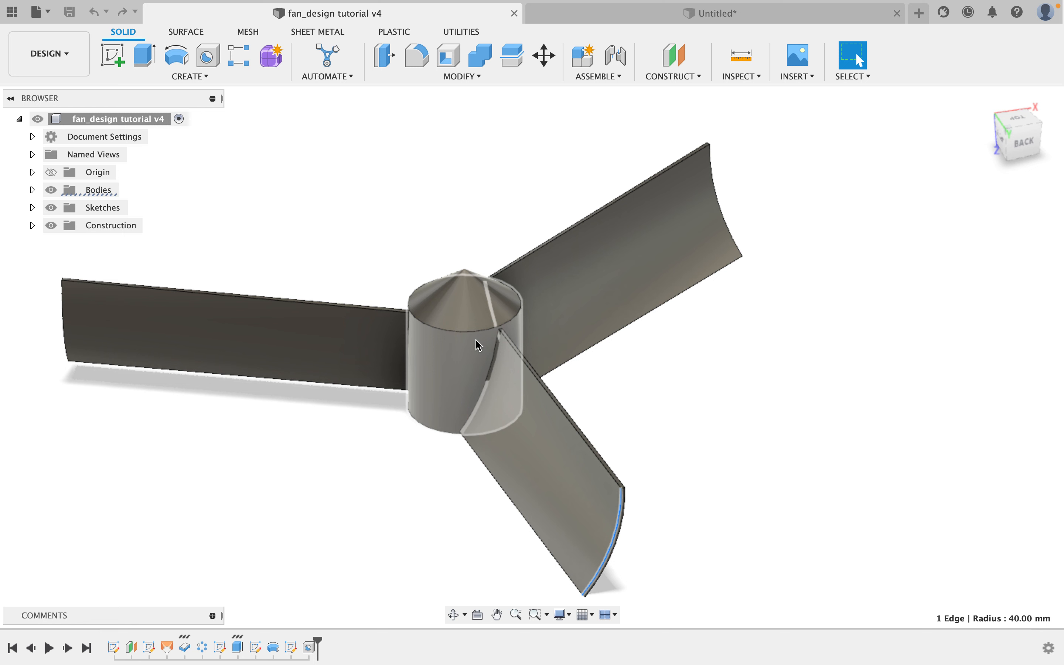
{"action": "middle_click_drag", "start_coordinate": [580, 335], "coordinate": [590, 347], "text": "shift"}
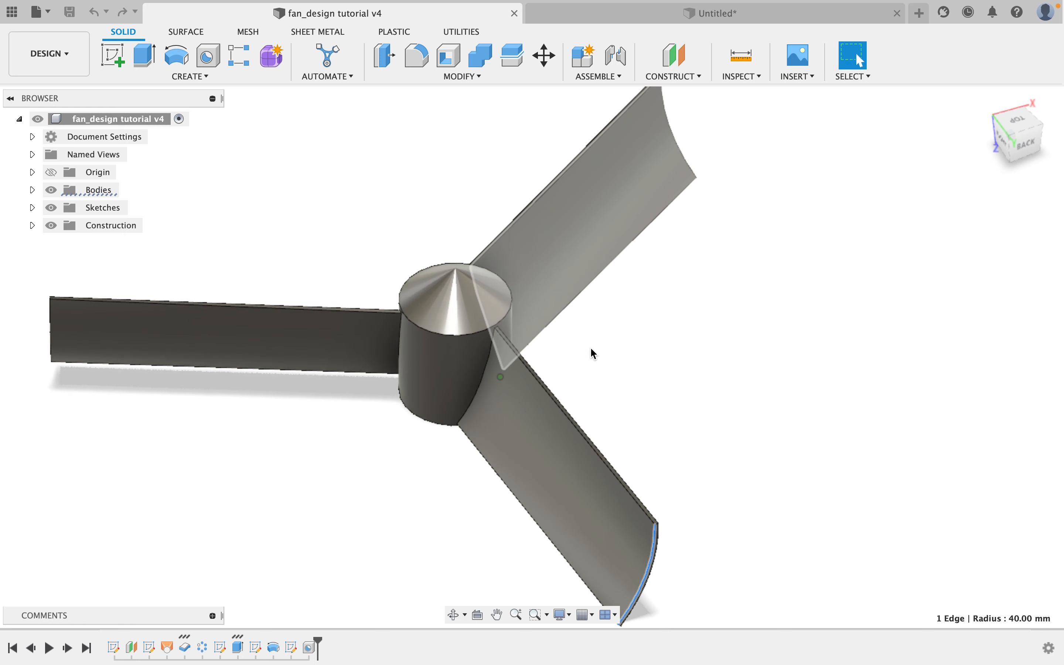
{"action": "left_click", "coordinate": [713, 11]}
{"action": "middle_click_drag", "start_coordinate": [522, 269], "coordinate": [556, 251], "text": "shift"}
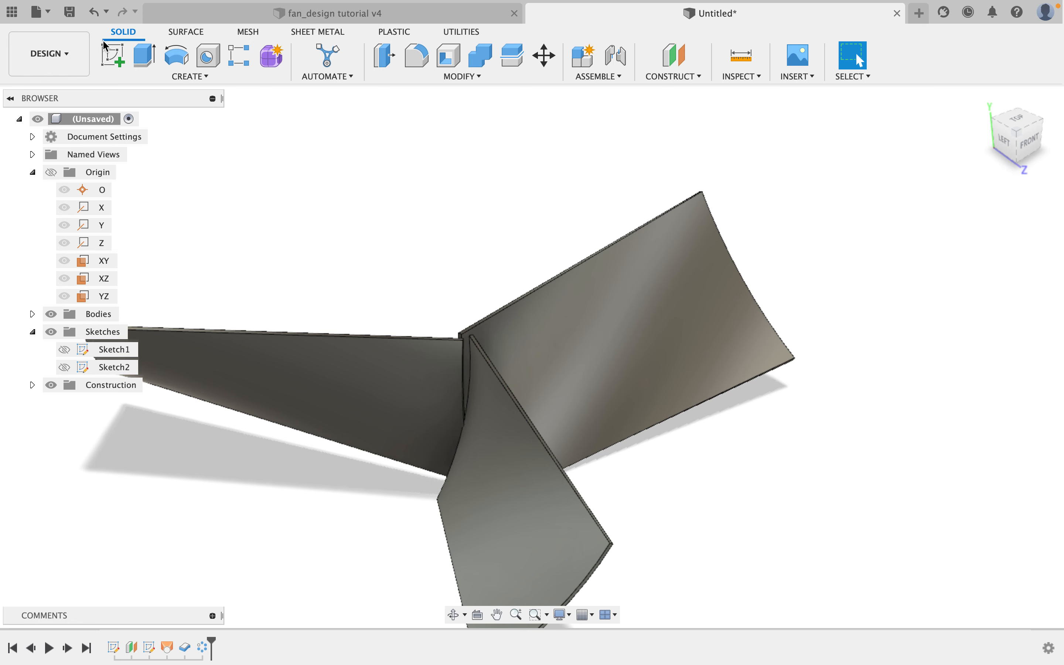
Start a new sketch on the XZ plane, viewed from the top.
{"action": "left_click", "coordinate": [112, 55]}
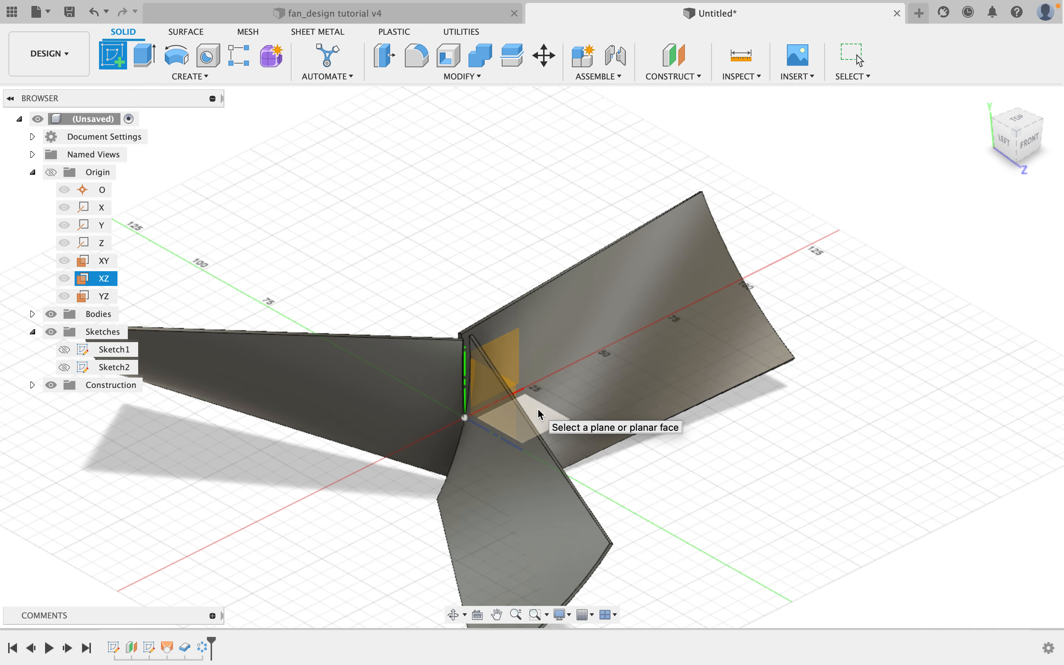
{"action": "mouse_move", "coordinate": [534, 411]}
{"action": "middle_mouse_down"}
{"action": "mouse_move", "coordinate": [475, 358]}
{"action": "mouse_move", "coordinate": [452, 357]}
{"action": "mouse_move", "coordinate": [474, 409]}
{"action": "middle_mouse_up"}
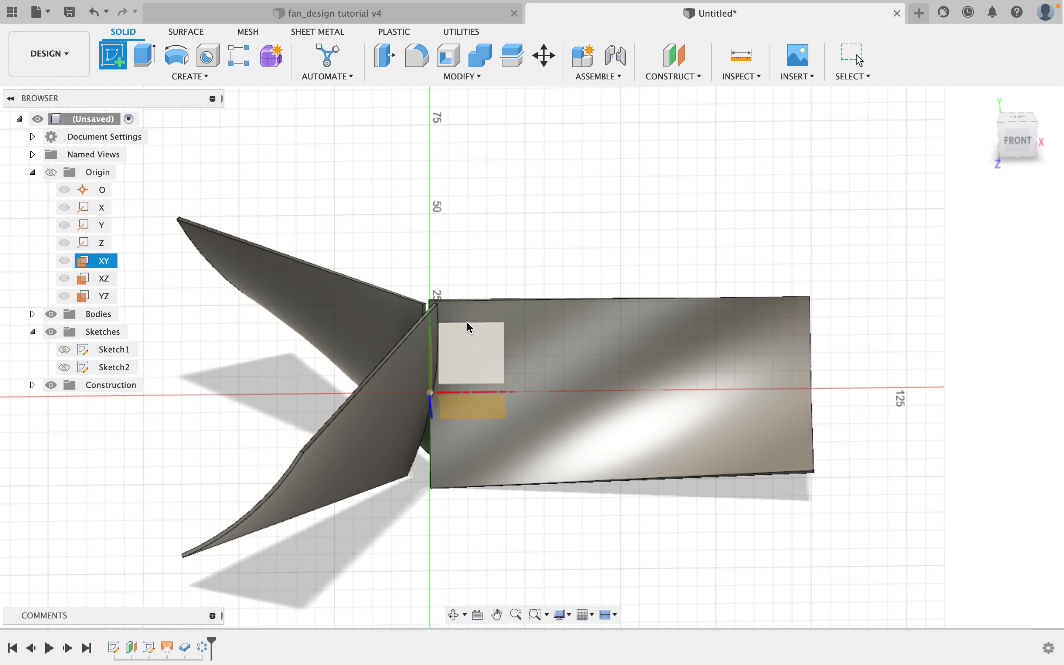
{"action": "middle_click_drag", "start_coordinate": [469, 331], "coordinate": [412, 351], "text": "shift"}
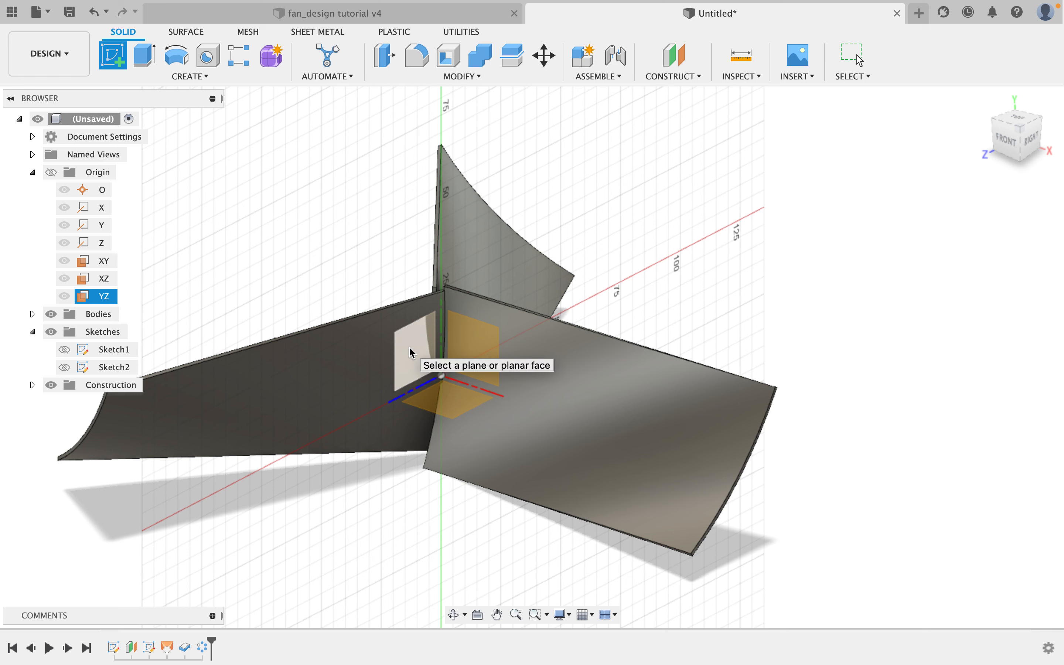
{"action": "left_click", "coordinate": [442, 408]}
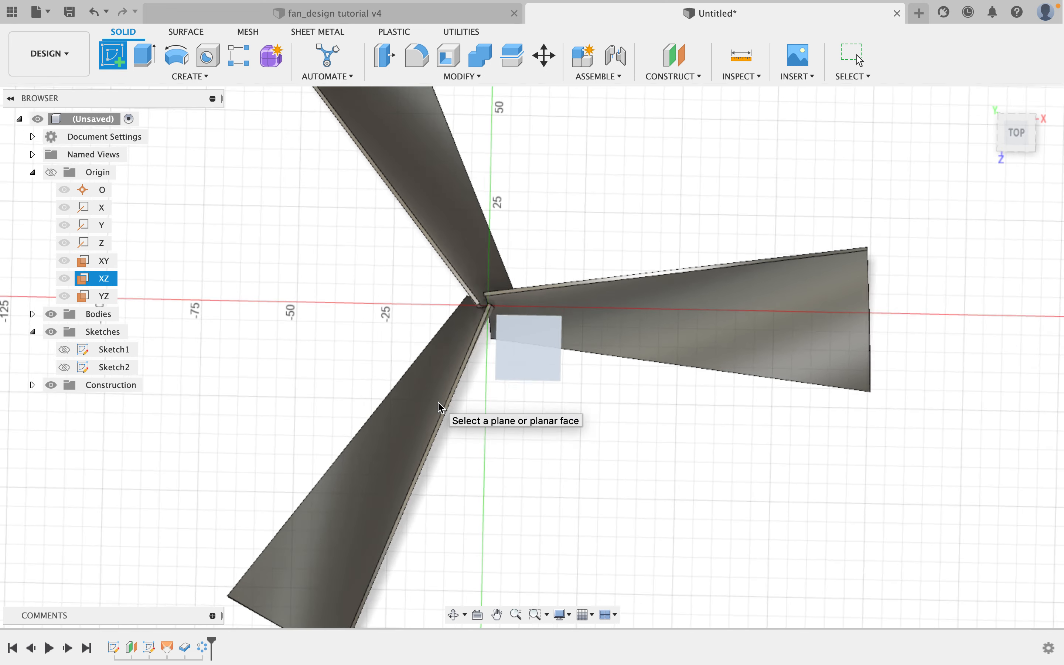
{"action": "middle_click_drag", "start_coordinate": [530, 287], "coordinate": [455, 332]}
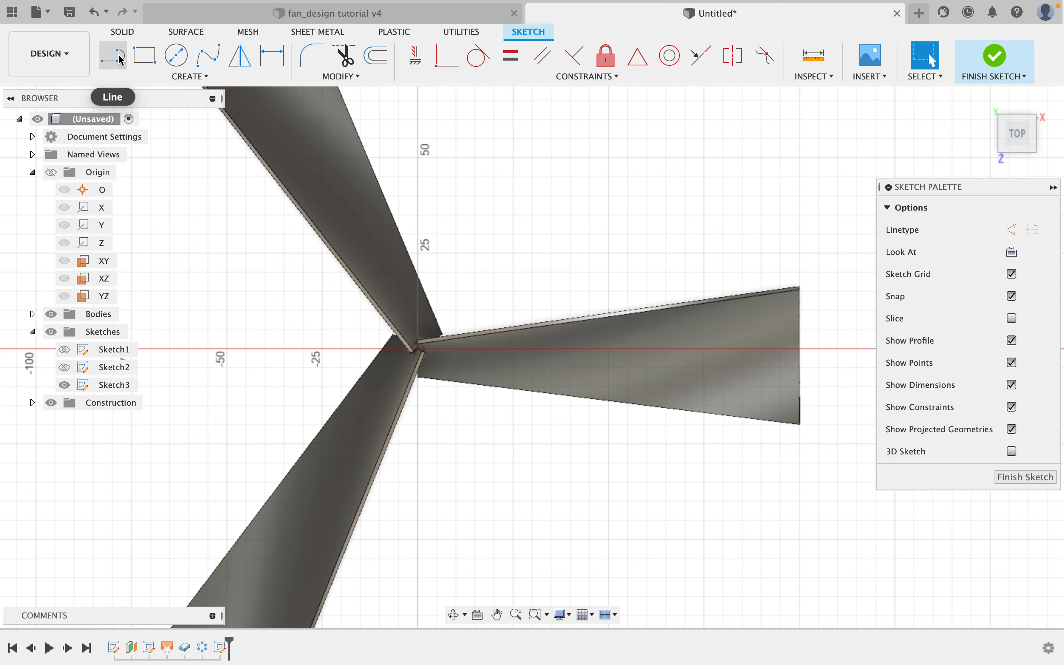
Draw a center-diameter circle about 57 mm across, centered at the origin, and finish the circle command.
{"action": "left_click", "coordinate": [178, 59]}
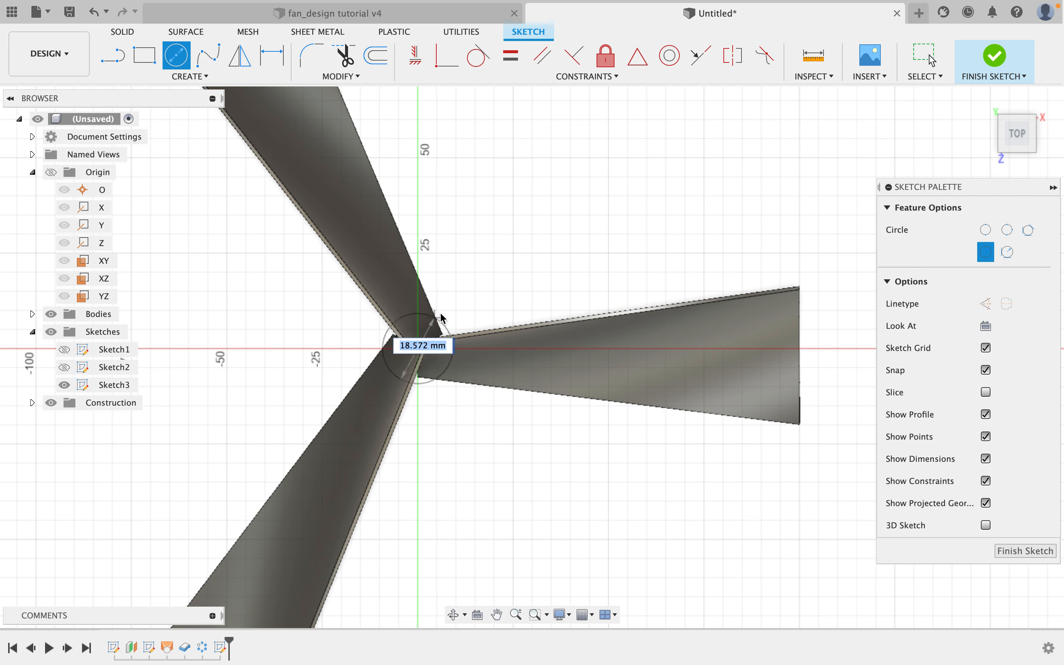
{"action": "left_click", "coordinate": [504, 282]}
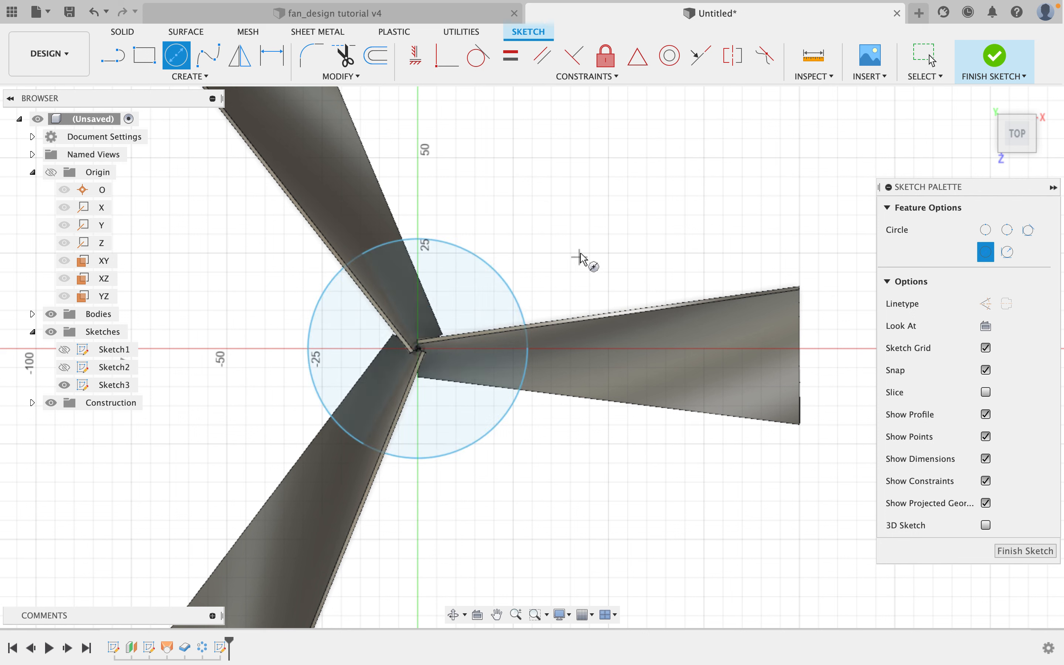
{"action": "right_click", "coordinate": [505, 174]}
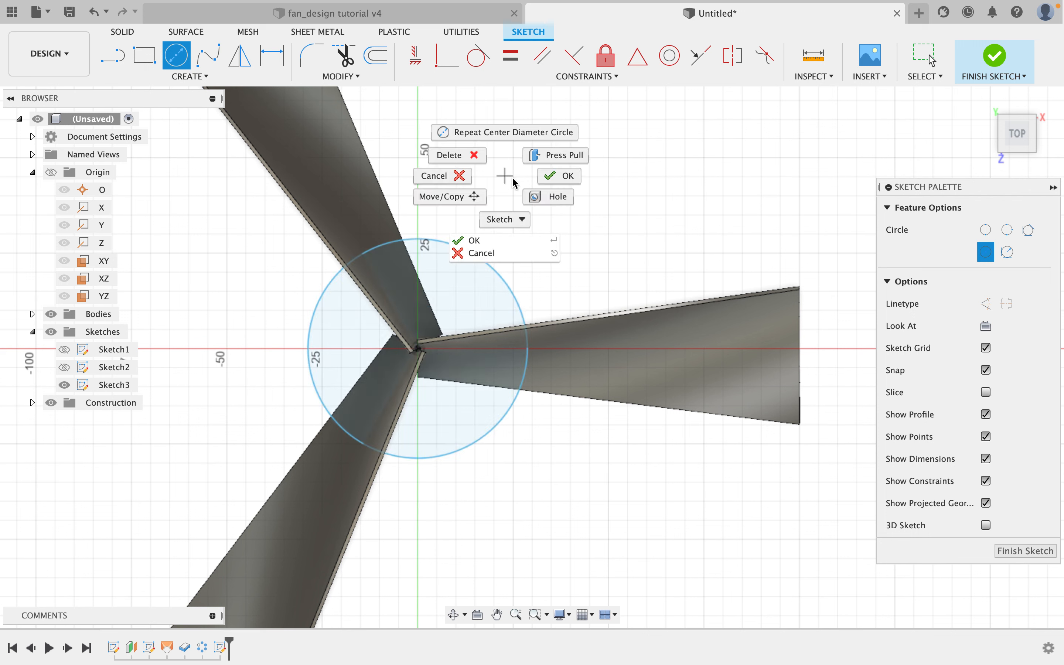
{"action": "left_click", "coordinate": [544, 188]}
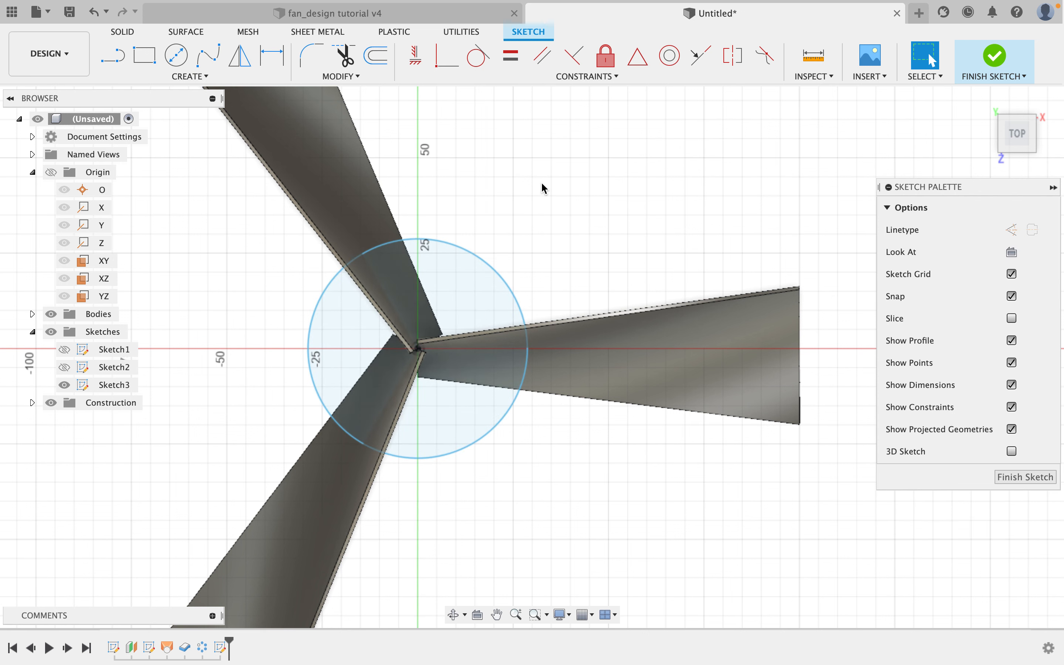
Dimension the hub circle's diameter as 30 mm and finish the sketch.
{"action": "left_click", "coordinate": [277, 55]}
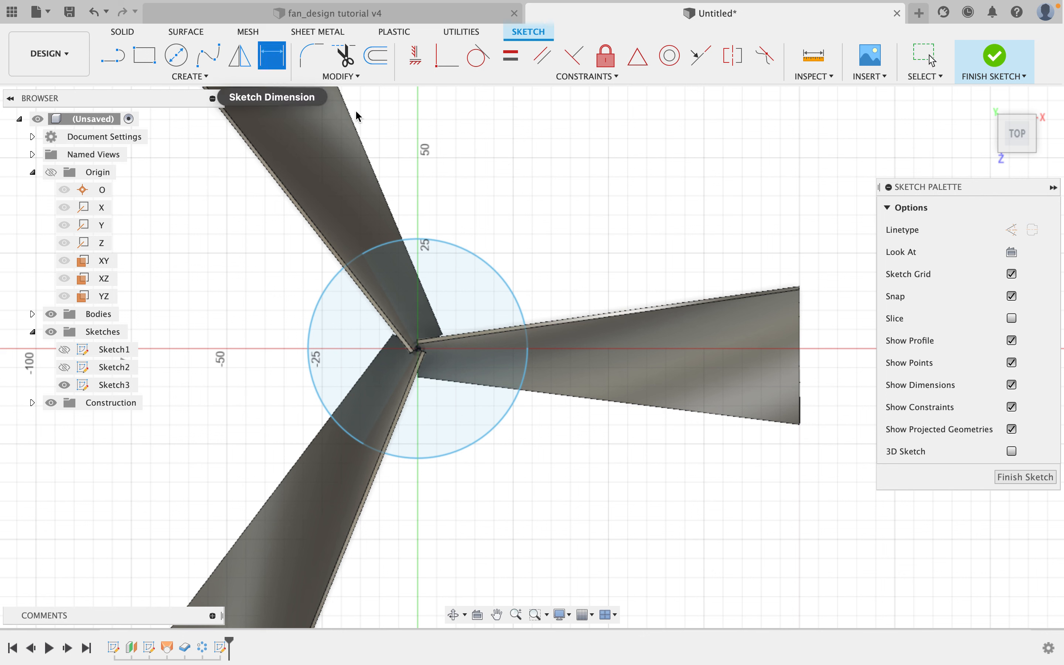
{"action": "left_click", "coordinate": [486, 265]}
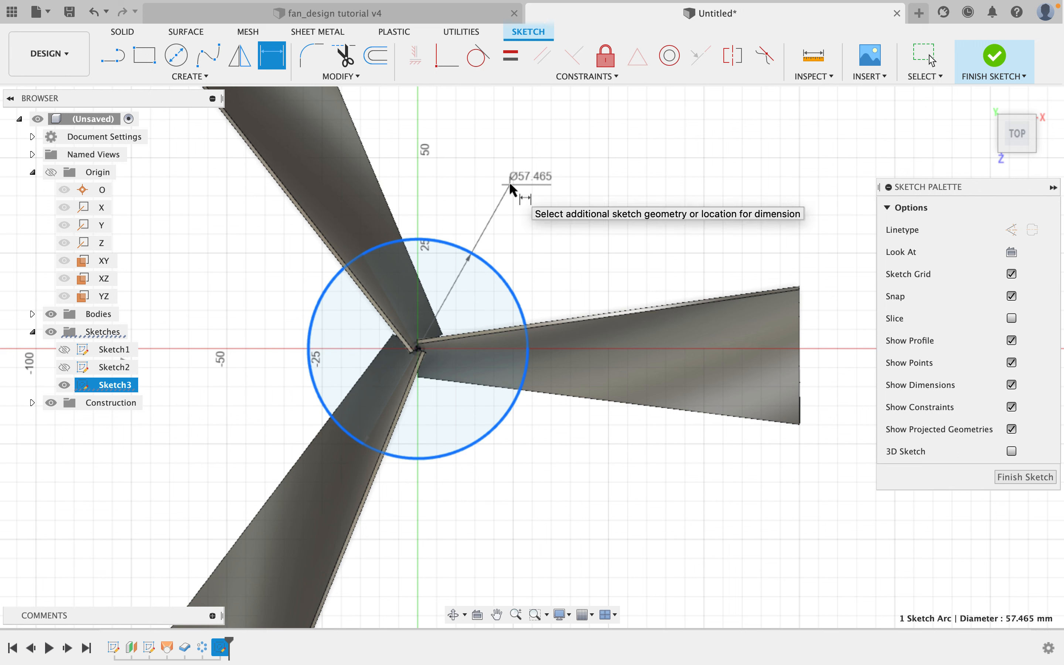
{"action": "left_click", "coordinate": [506, 187]}
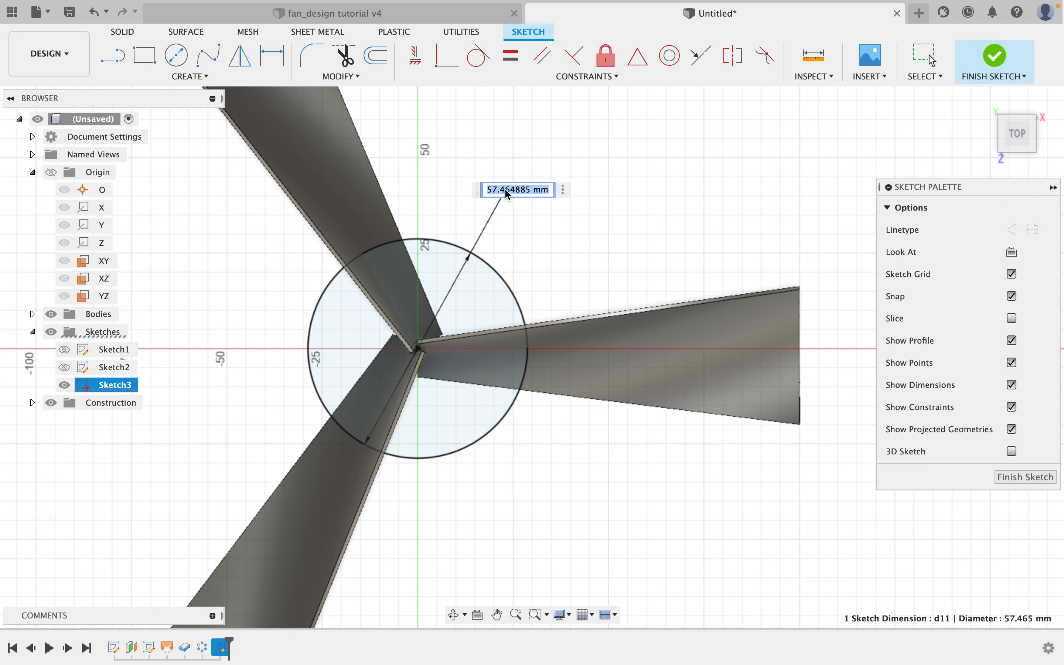
{"action": "type", "text": "30"}
{"action": "key", "text": "Return"}
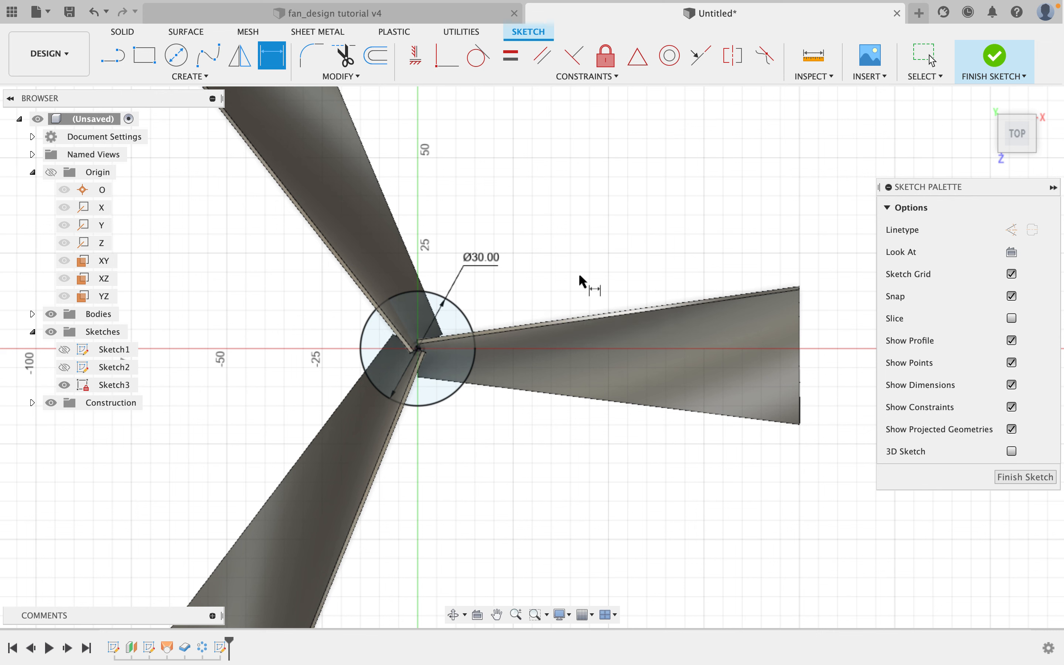
{"action": "left_click", "coordinate": [995, 59]}
Start an extrusion of the hub circle profile and set its operation to Join.
{"action": "mouse_move", "coordinate": [416, 407]}
{"action": "middle_mouse_down", "text": "shift"}
{"action": "mouse_move", "coordinate": [482, 376]}
{"action": "mouse_move", "coordinate": [573, 392]}
{"action": "mouse_move", "coordinate": [603, 440]}
{"action": "mouse_move", "coordinate": [697, 423]}
{"action": "middle_mouse_up", "text": "shift"}
{"action": "middle_click_drag", "start_coordinate": [702, 379], "coordinate": [571, 382]}
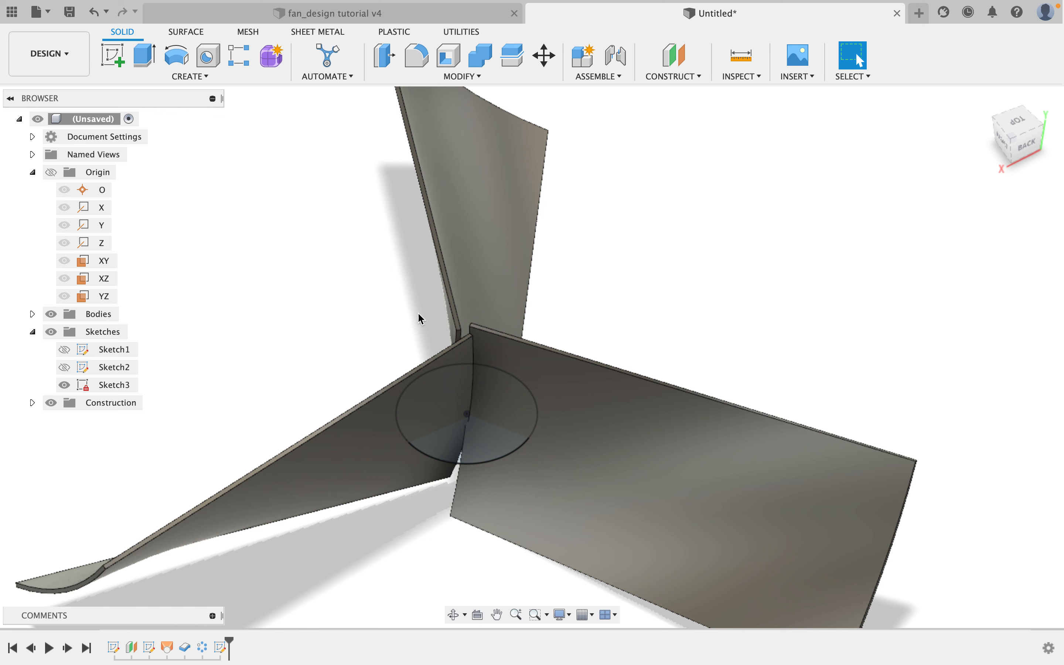
{"action": "middle_click_drag", "start_coordinate": [573, 423], "coordinate": [576, 418], "text": "shift"}
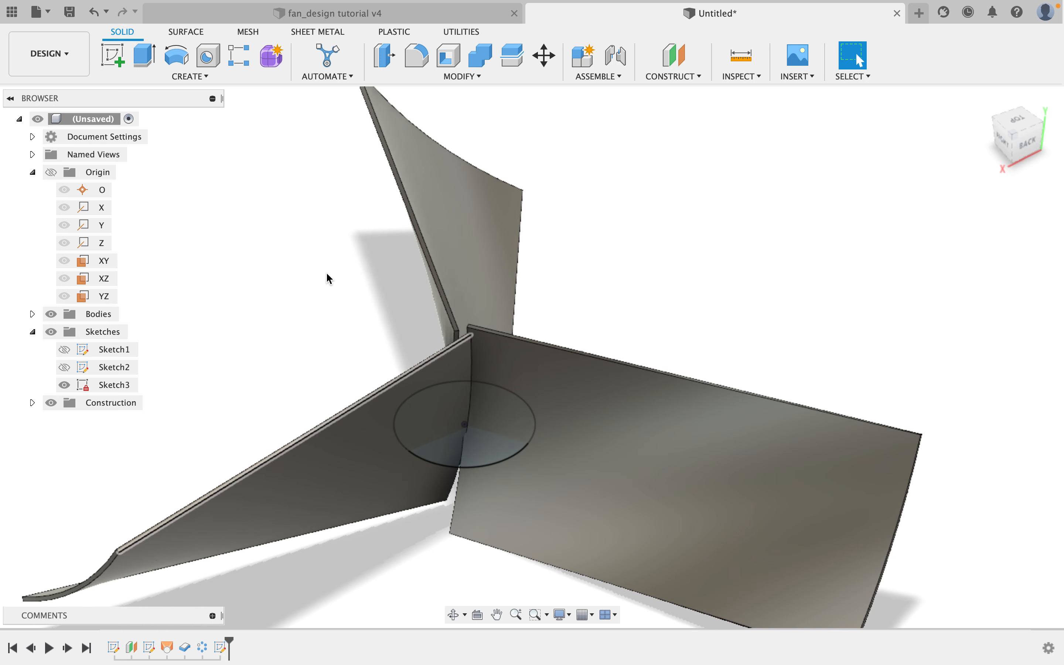
{"action": "left_click", "coordinate": [145, 61]}
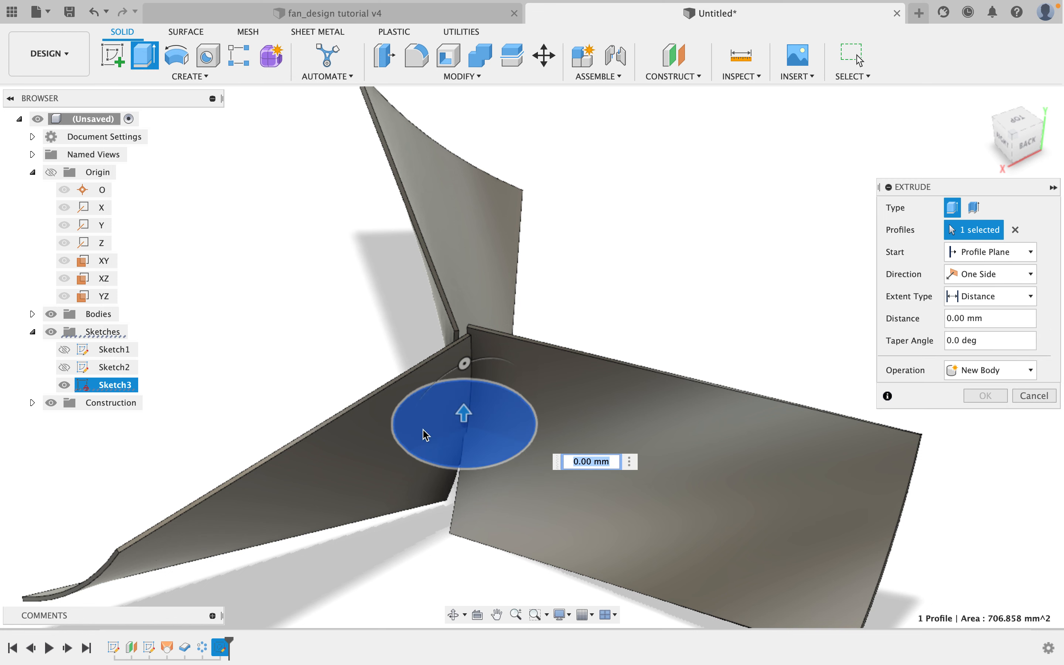
{"action": "left_click_drag", "start_coordinate": [465, 416], "coordinate": [474, 316]}
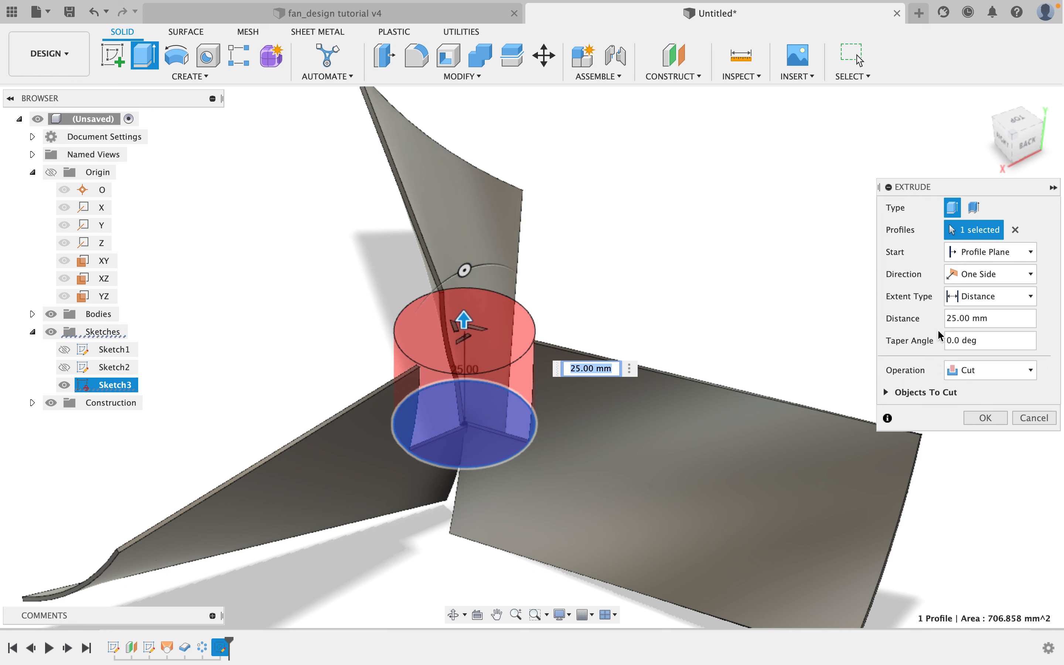
{"action": "left_click", "coordinate": [965, 371]}
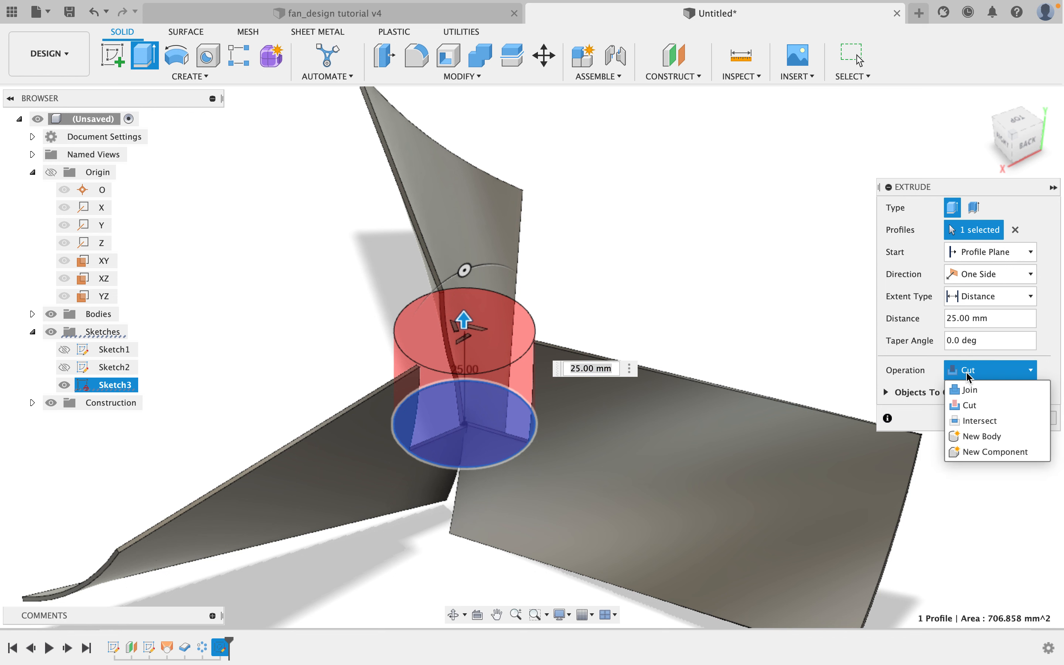
{"action": "left_click", "coordinate": [972, 390]}
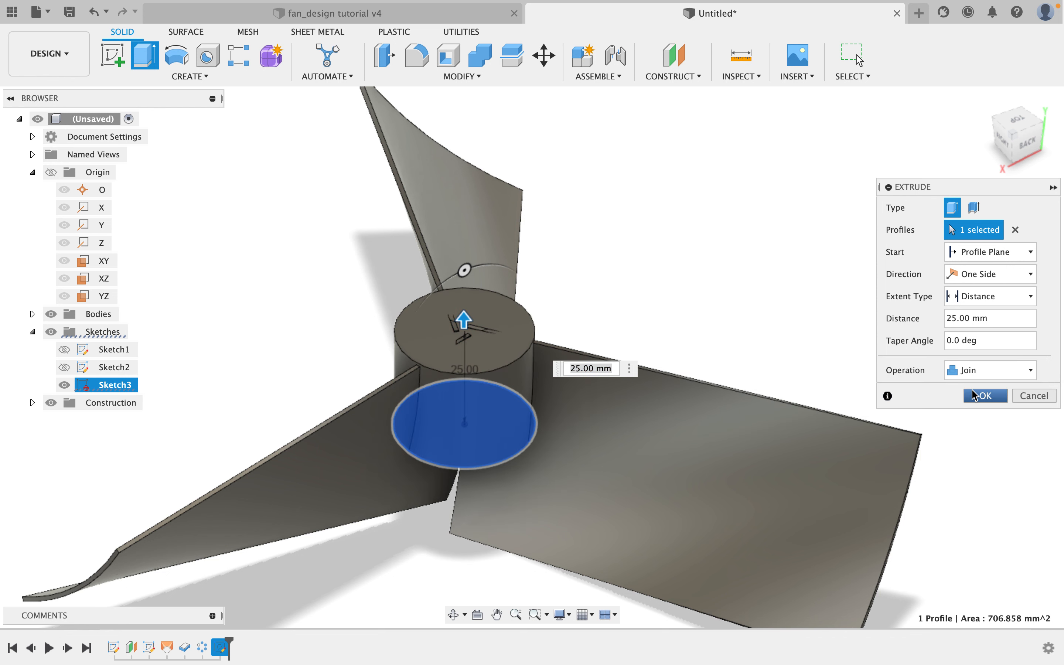
Set the hub extrusion's direction to Two Sides.
{"action": "middle_click_drag", "start_coordinate": [502, 354], "coordinate": [489, 332], "text": "shift"}
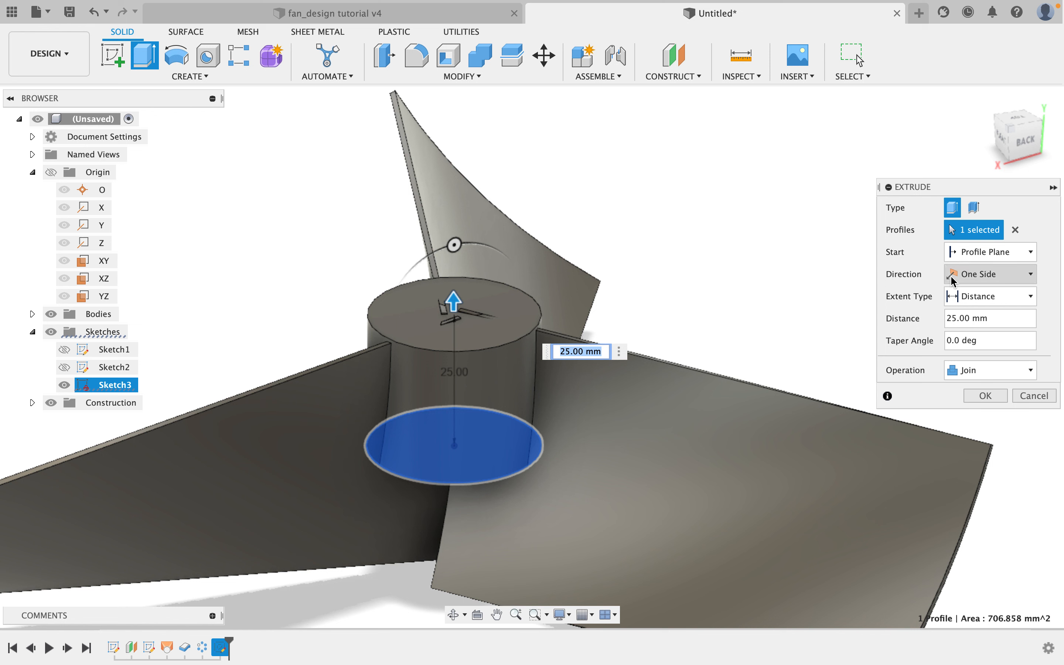
{"action": "left_click", "coordinate": [1027, 270]}
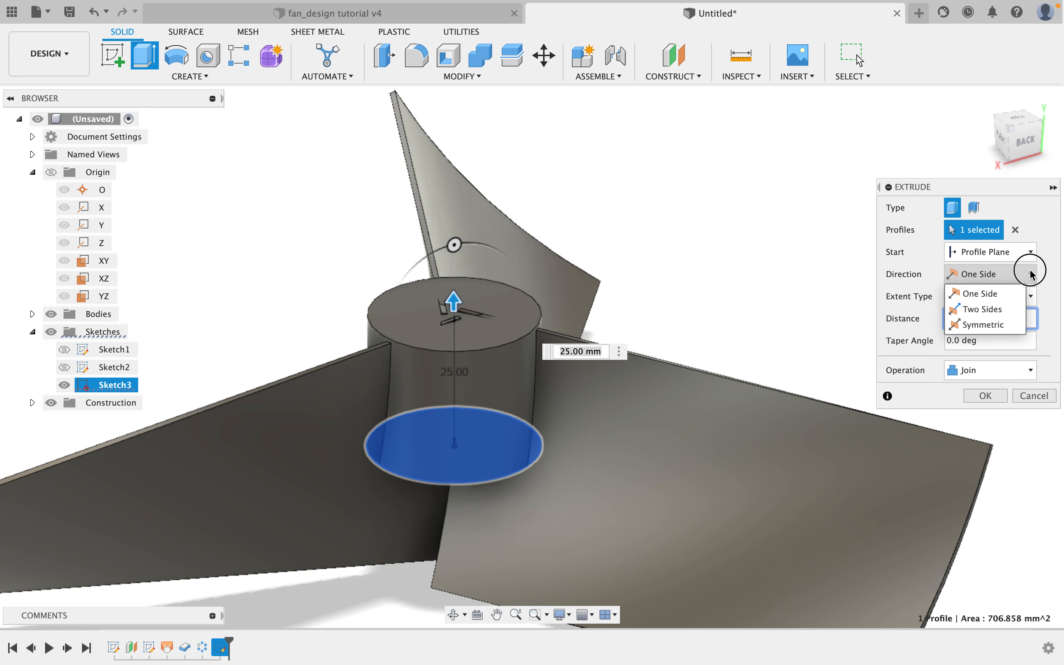
{"action": "left_click", "coordinate": [1000, 310]}
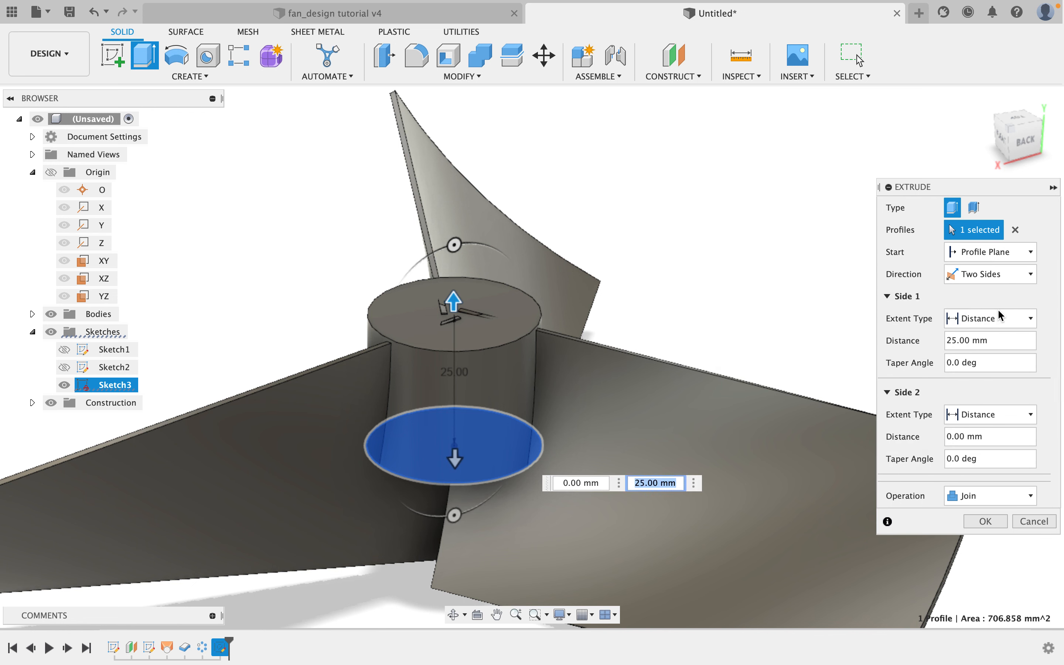
Set the hub extrusion's side distances to 30 mm and 25 mm.
{"action": "left_click", "coordinate": [576, 483]}
{"action": "left_click_drag", "start_coordinate": [576, 483], "coordinate": [558, 483]}
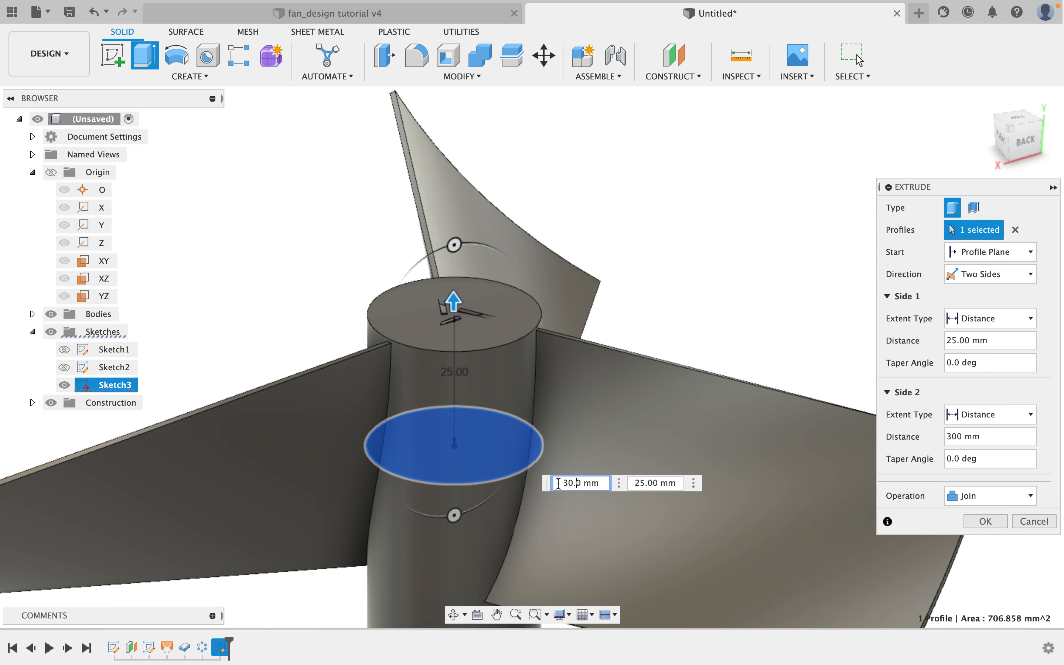
{"action": "scroll", "coordinate": [621, 425], "scroll_direction": "down", "scroll_amount": 2}
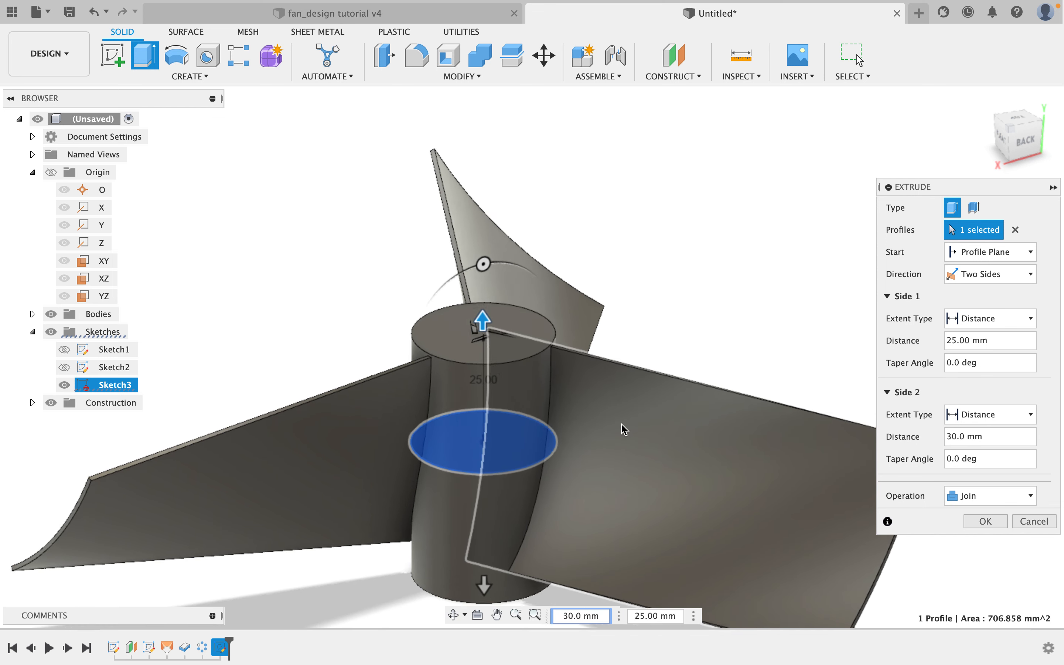
{"action": "scroll", "coordinate": [621, 425], "scroll_direction": "down", "scroll_amount": 1}
{"action": "left_click", "coordinate": [639, 616]}
{"action": "left_click_drag", "start_coordinate": [638, 618], "coordinate": [634, 618]}
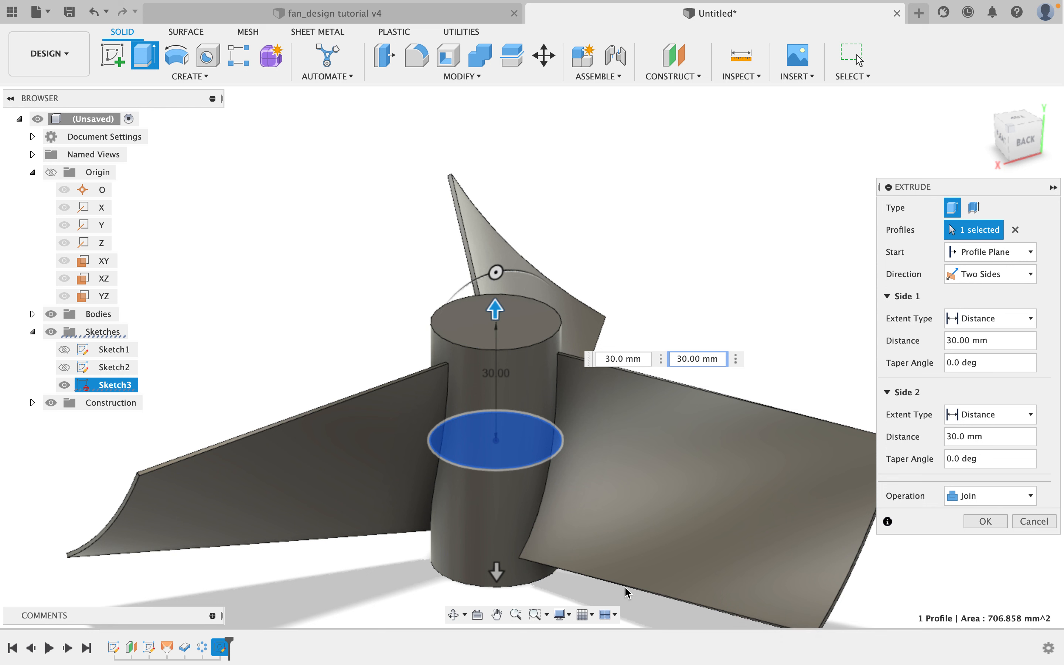
{"action": "left_click", "coordinate": [615, 356]}
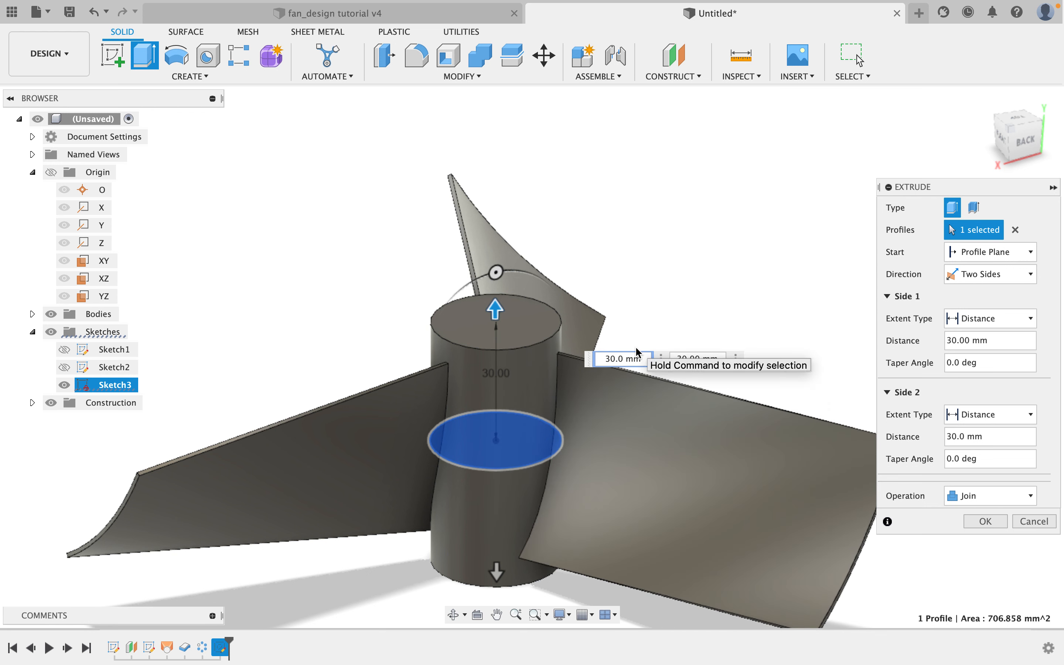
{"action": "key", "text": "BackSpace"}
{"action": "type", "text": "5"}
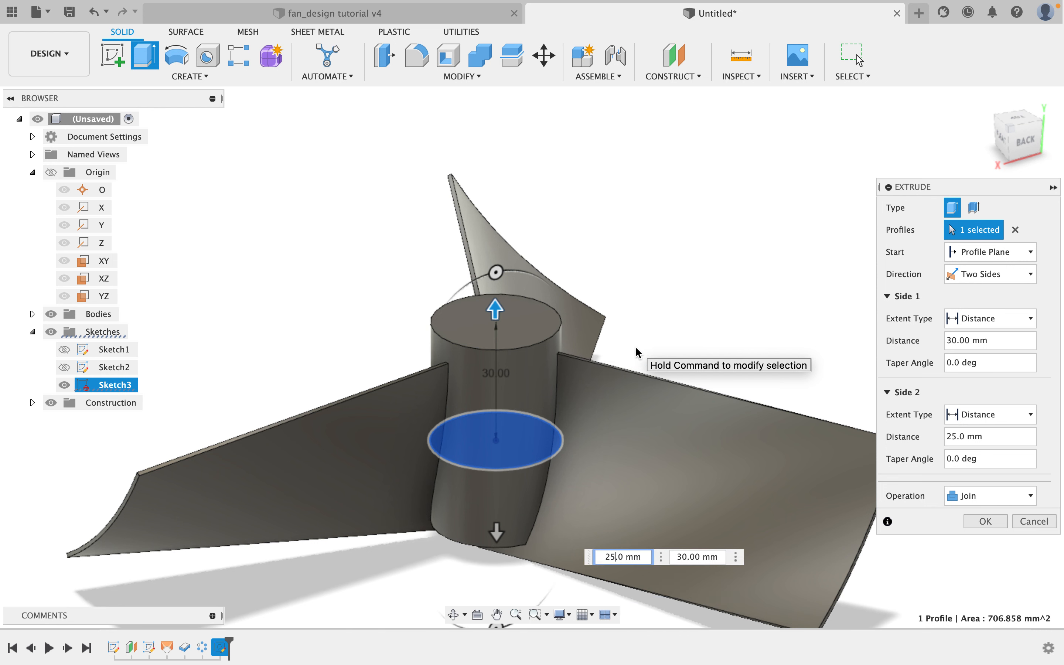
Set both sides of the hub extrusion to 27 mm and confirm the extrusion.
{"action": "left_click", "coordinate": [720, 555]}
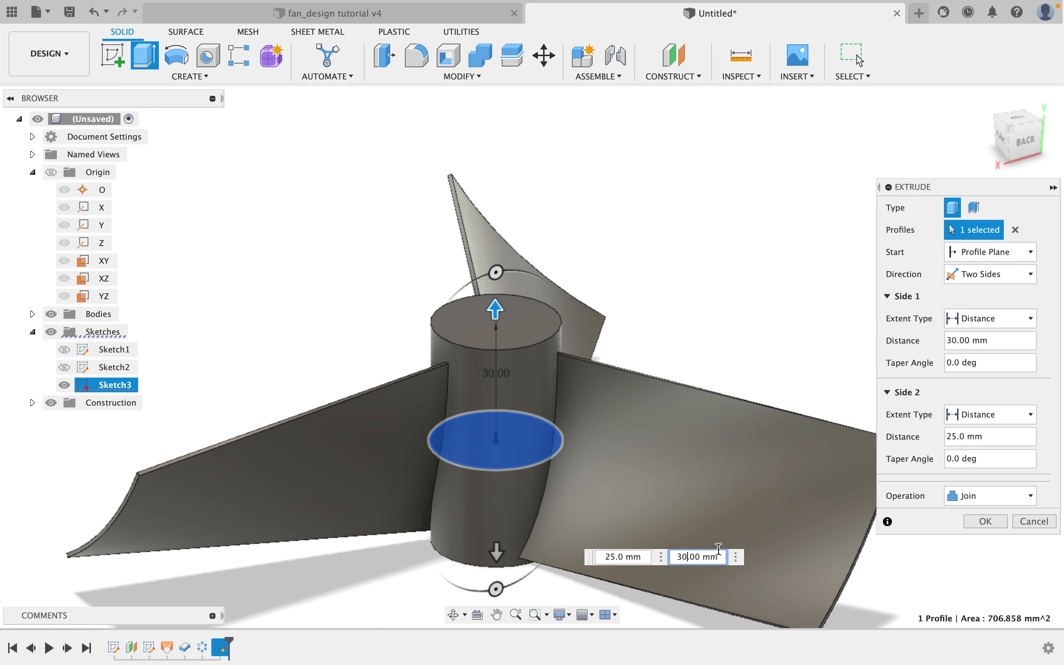
{"action": "type", "text": "25."}
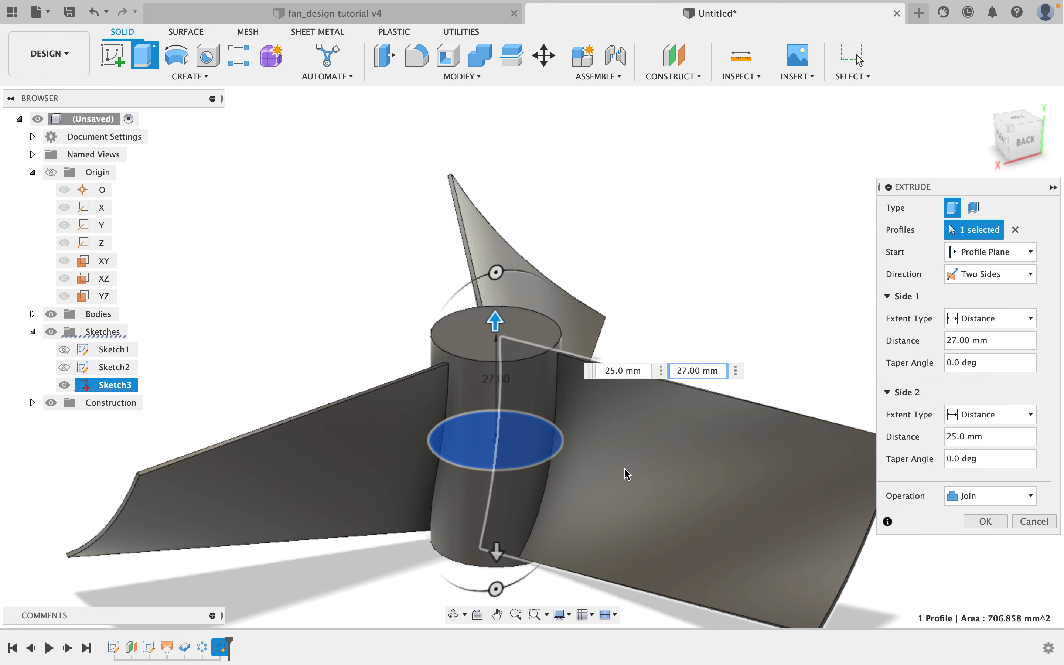
{"action": "scroll", "coordinate": [502, 315], "scroll_direction": "up", "scroll_amount": 3}
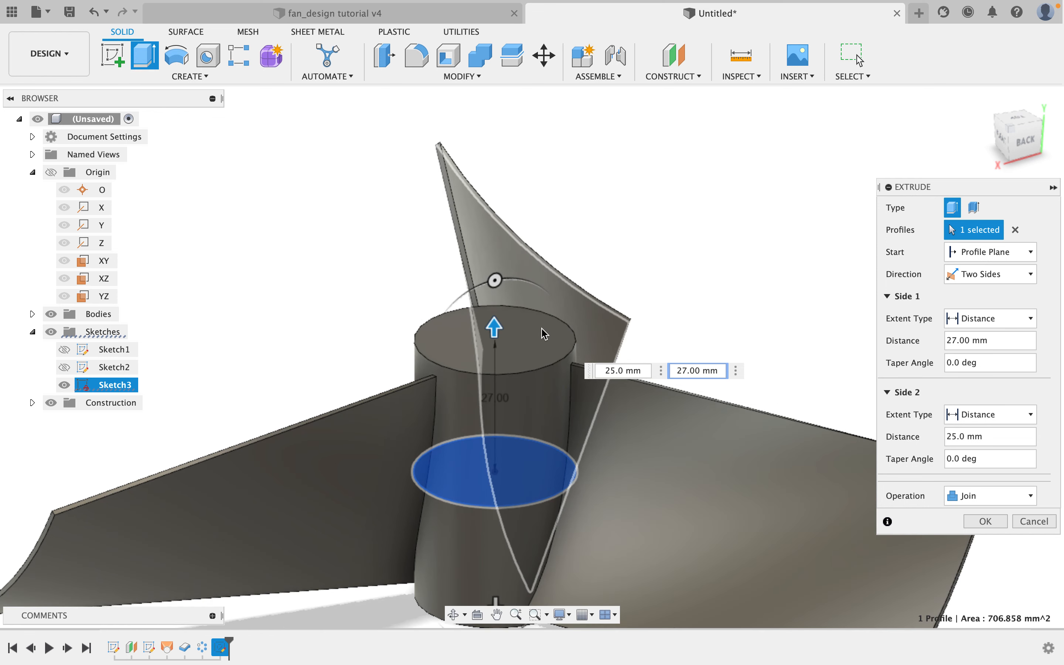
{"action": "middle_click_drag", "start_coordinate": [588, 327], "coordinate": [595, 326], "text": "shift"}
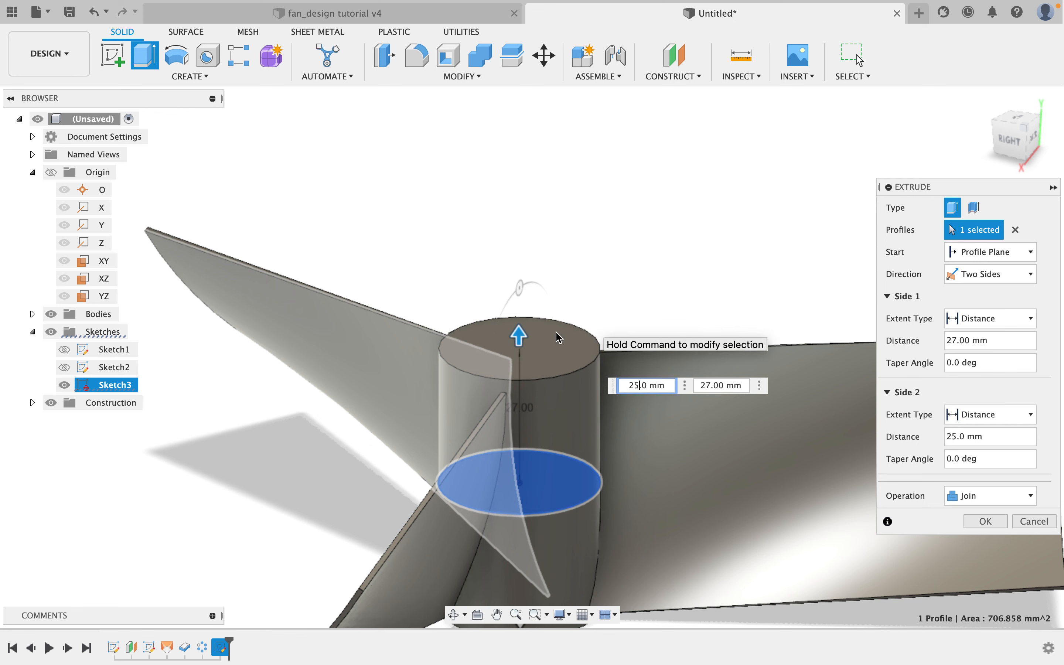
{"action": "middle_click_drag", "start_coordinate": [699, 409], "coordinate": [684, 363], "text": "shift"}
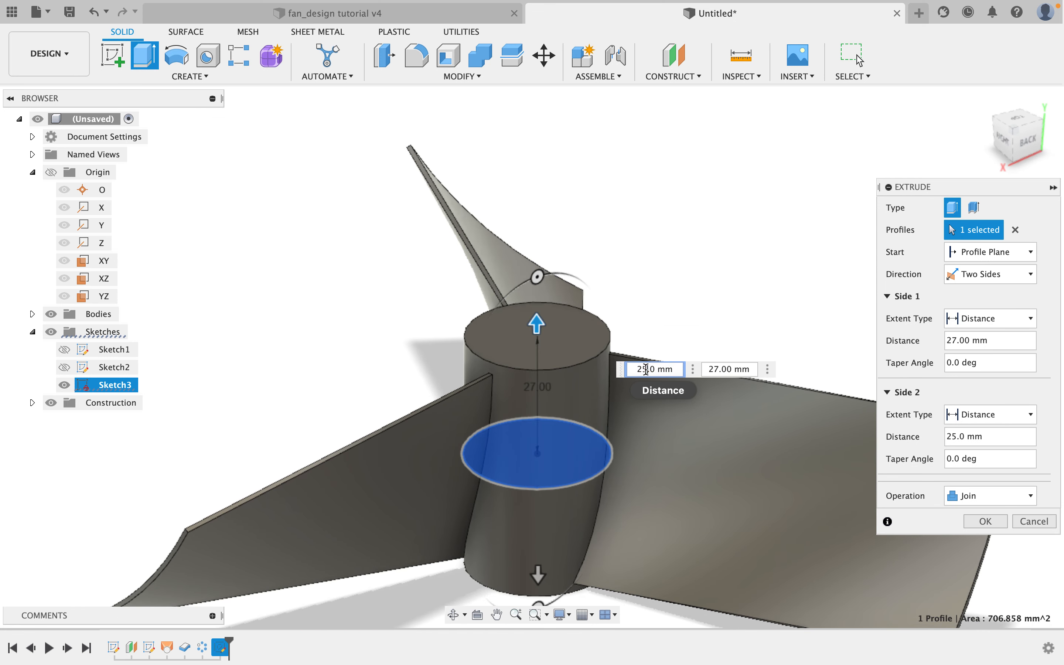
{"action": "key", "text": "BackSpace"}
{"action": "type", "text": "7"}
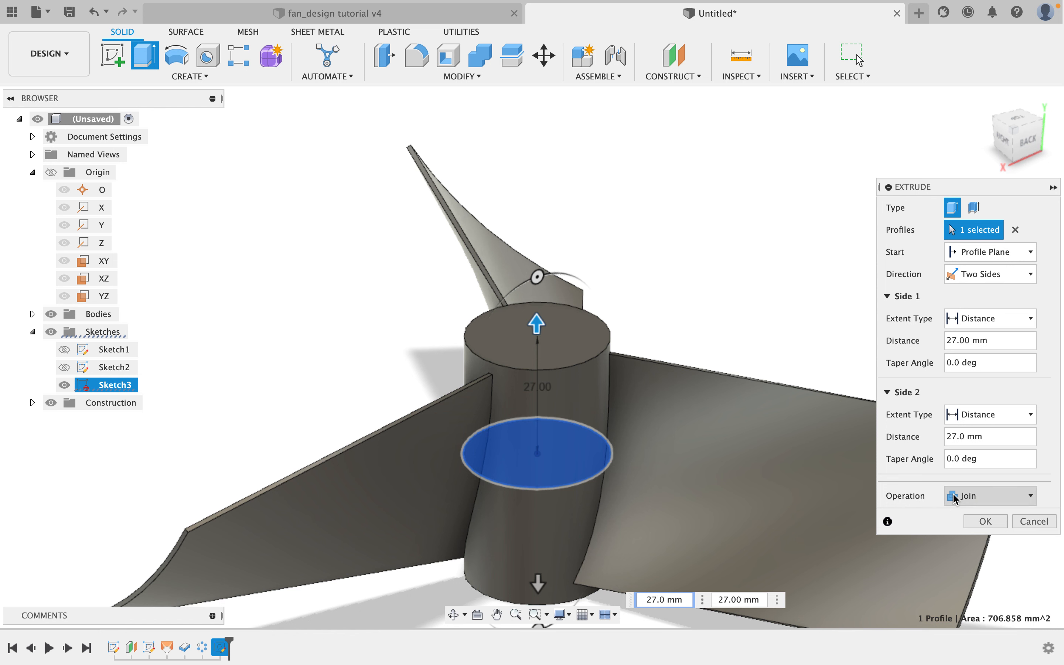
{"action": "left_click", "coordinate": [986, 522]}
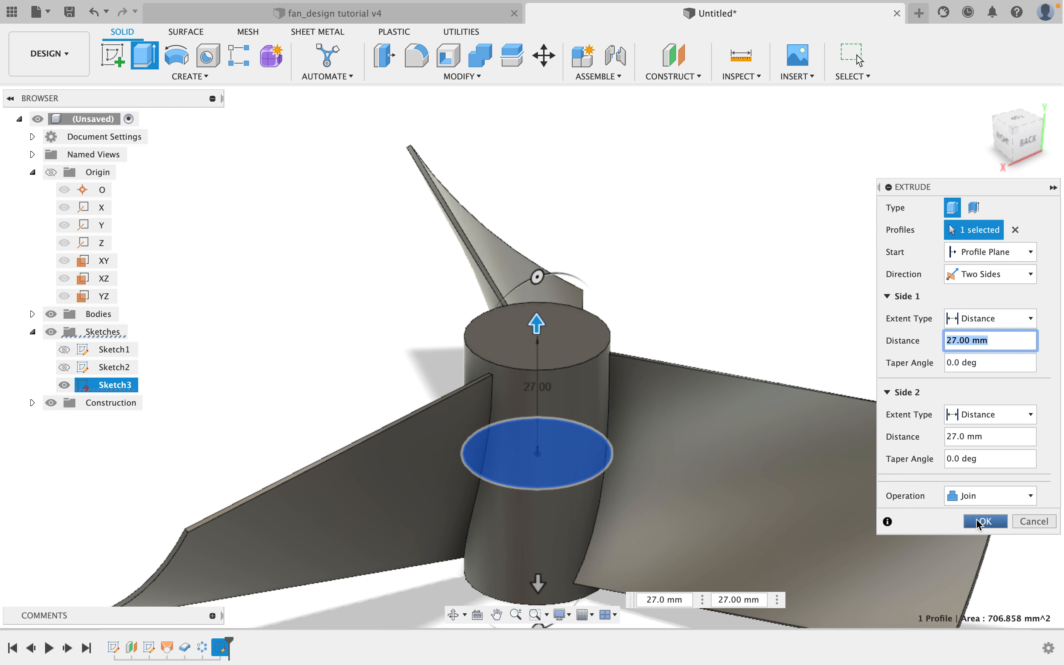
Compare the new hub with the reference fan design in the other document tab.
{"action": "middle_click_drag", "start_coordinate": [708, 418], "coordinate": [490, 164], "text": "shift"}
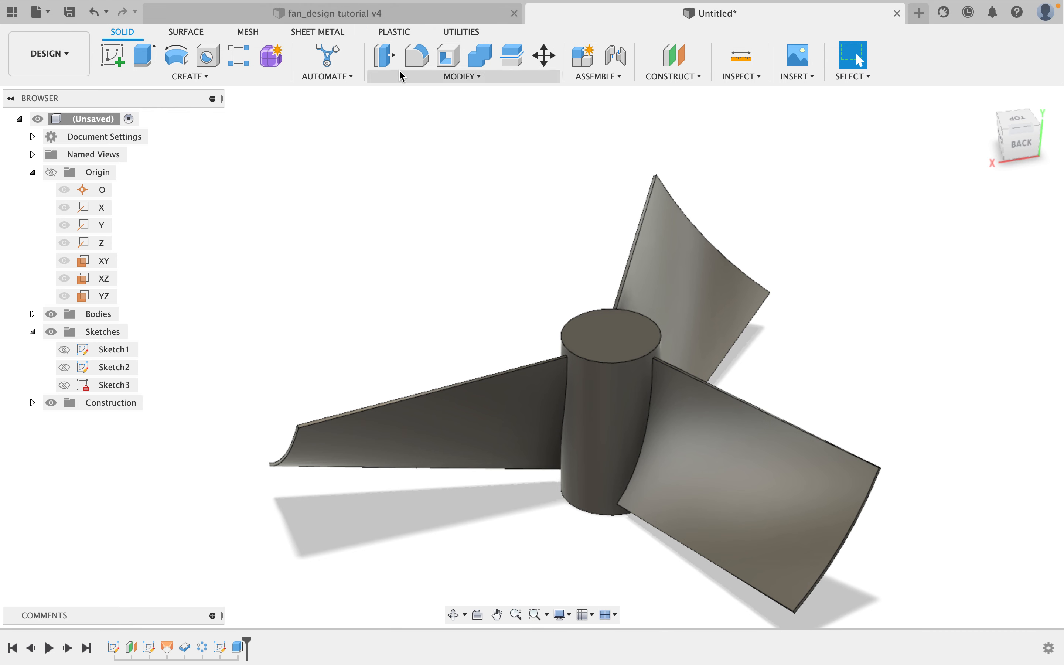
{"action": "left_click", "coordinate": [411, 14]}
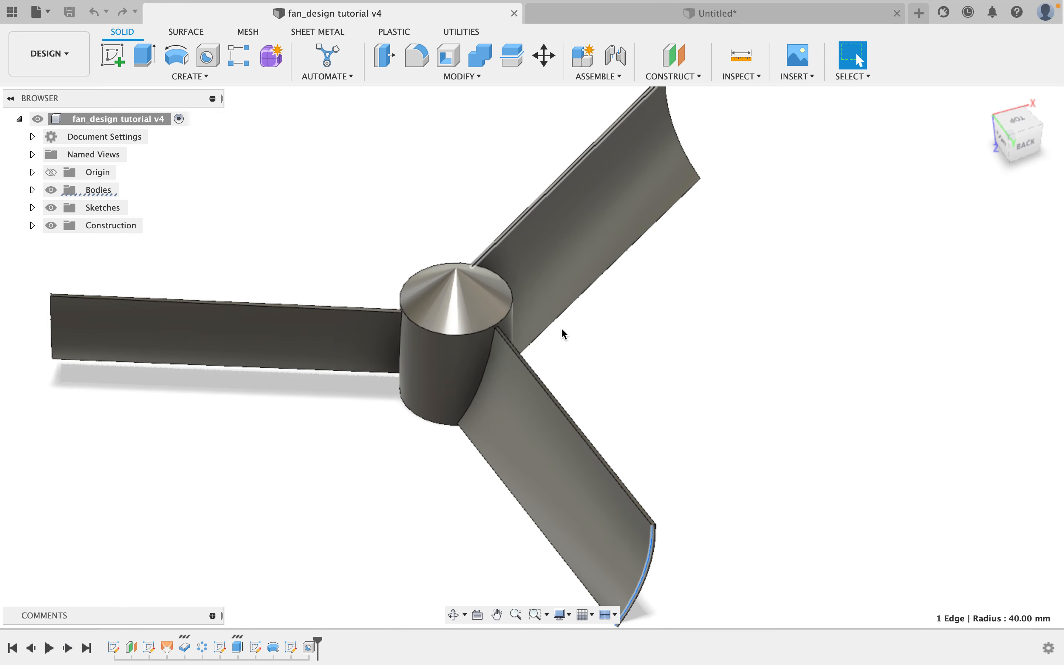
{"action": "middle_click_drag", "start_coordinate": [554, 357], "coordinate": [547, 309], "text": "shift"}
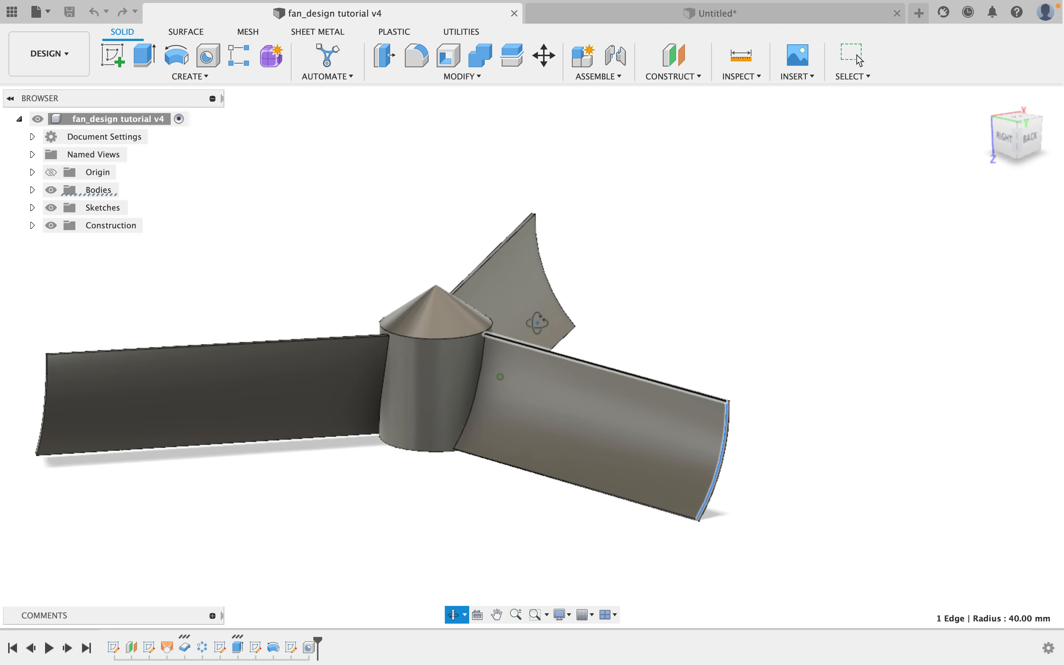
{"action": "left_click", "coordinate": [658, 19]}
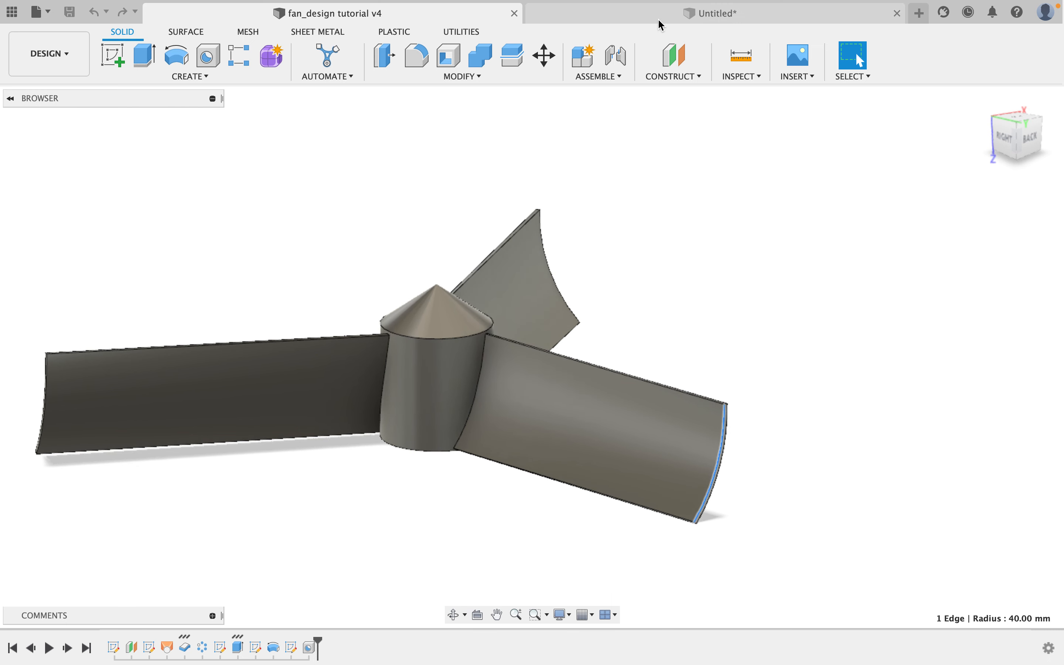
Inspect the hub and where the blades meet it from several angles.
{"action": "scroll", "coordinate": [572, 363], "scroll_direction": "down", "scroll_amount": 2}
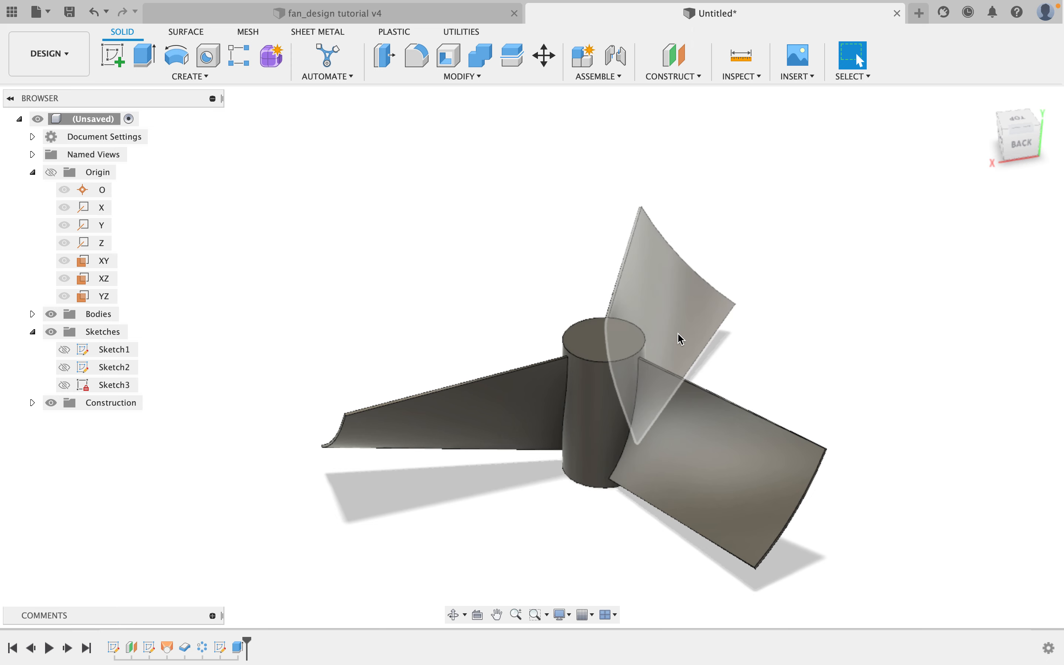
{"action": "middle_click_drag", "start_coordinate": [681, 338], "coordinate": [770, 392], "text": "shift"}
{"action": "scroll", "coordinate": [551, 255], "scroll_direction": "up", "scroll_amount": 5}
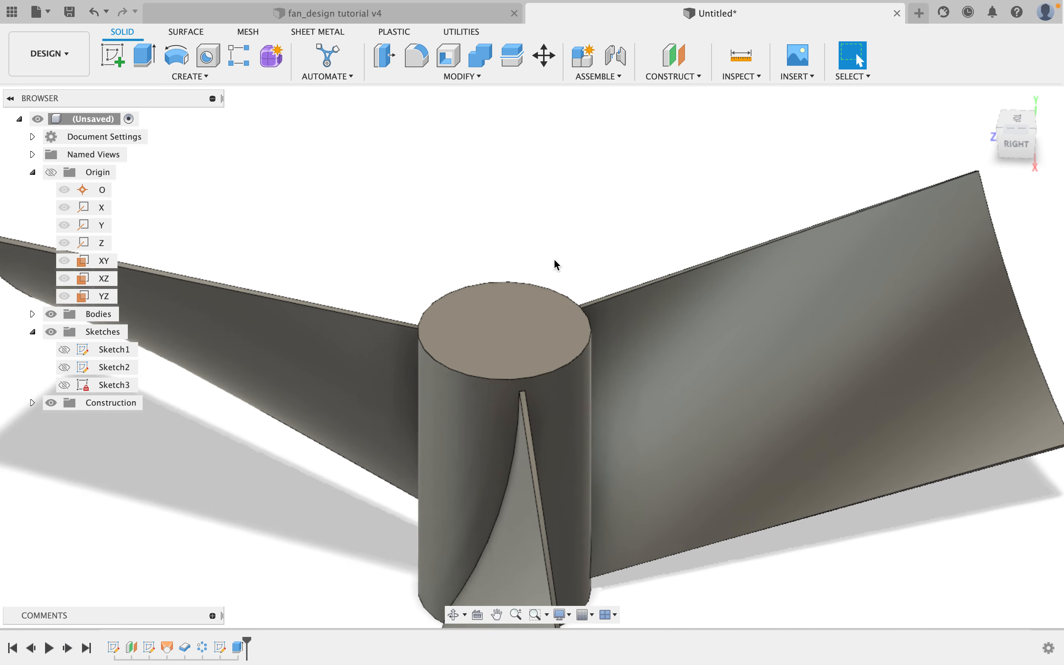
{"action": "scroll", "coordinate": [554, 258], "scroll_direction": "down", "scroll_amount": 2}
{"action": "scroll", "coordinate": [554, 260], "scroll_direction": "down", "scroll_amount": 2}
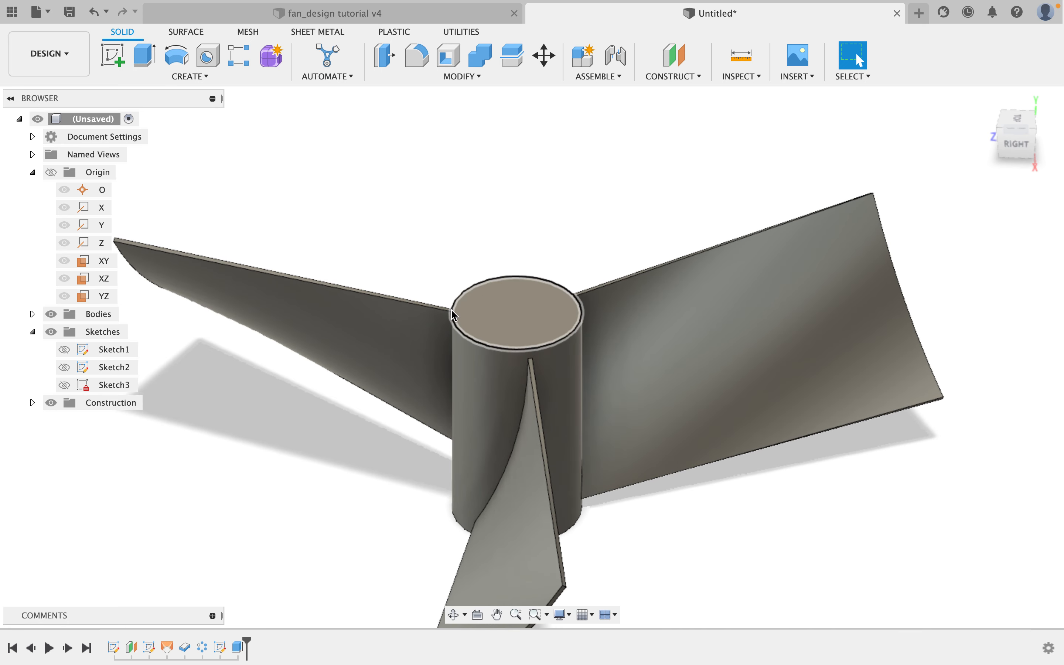
{"action": "middle_click_drag", "start_coordinate": [565, 301], "coordinate": [468, 309], "text": "shift"}
{"action": "middle_click_drag", "start_coordinate": [569, 294], "coordinate": [487, 312], "text": "shift"}
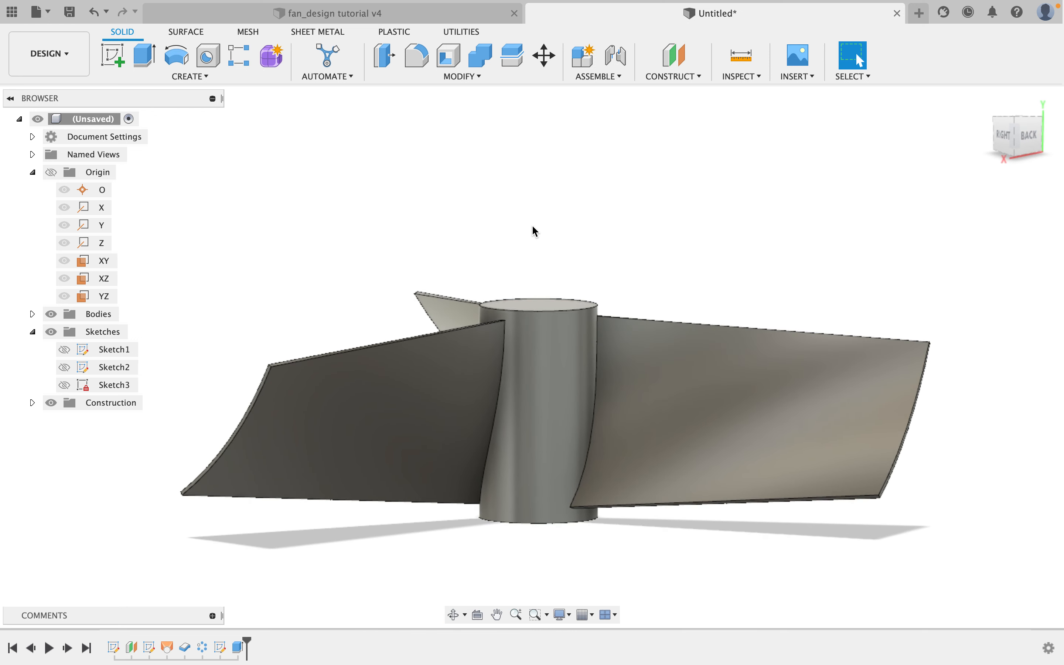
{"action": "middle_click_drag", "start_coordinate": [601, 316], "coordinate": [618, 351], "text": "shift"}
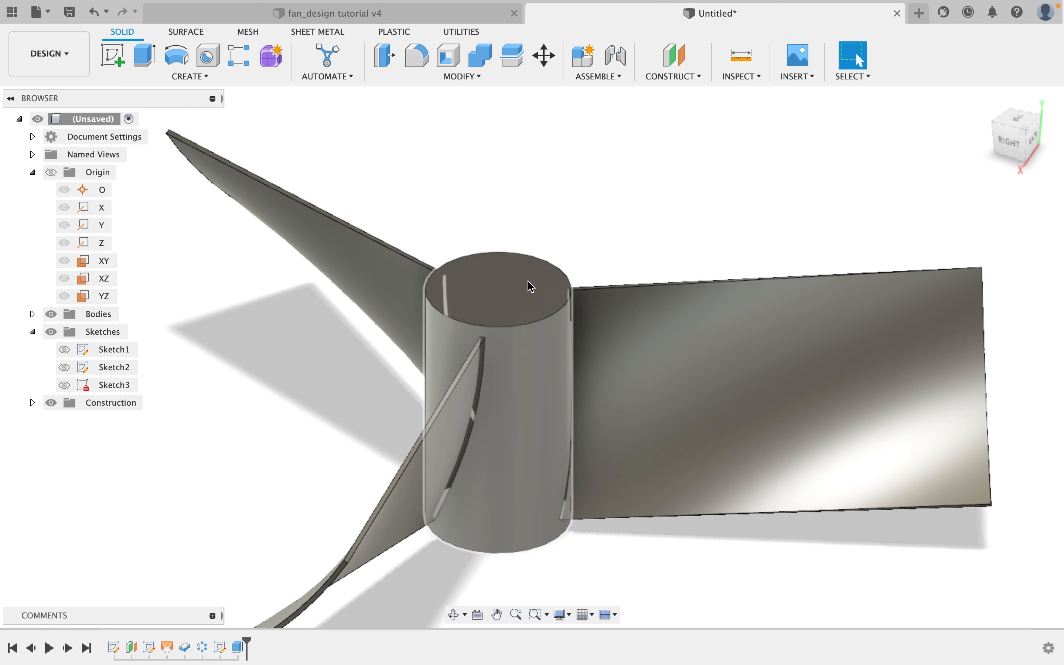
{"action": "left_click", "coordinate": [569, 257]}
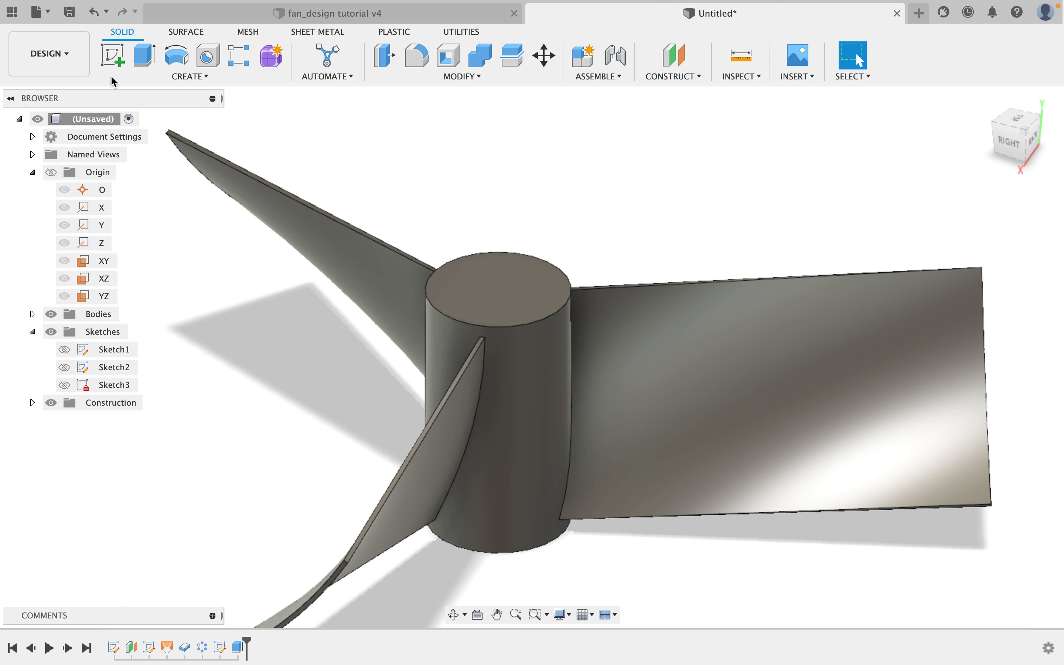
Start a sketch on the XY origin plane and project the hub's top circular face into it.
{"action": "left_click", "coordinate": [116, 55]}
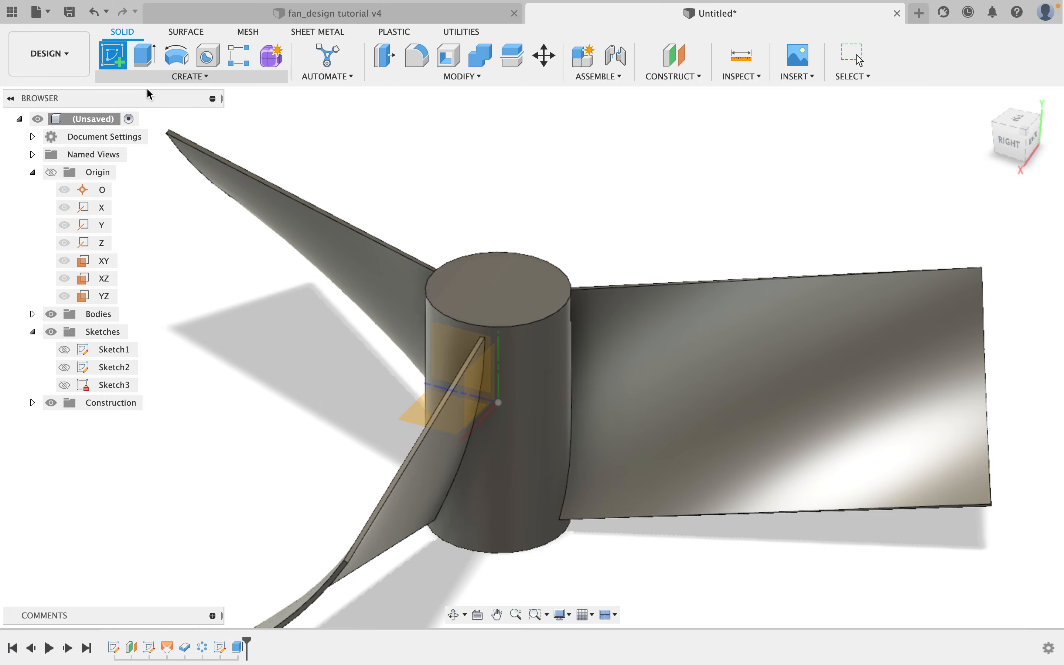
{"action": "middle_click_drag", "start_coordinate": [475, 357], "coordinate": [508, 329], "text": "shift"}
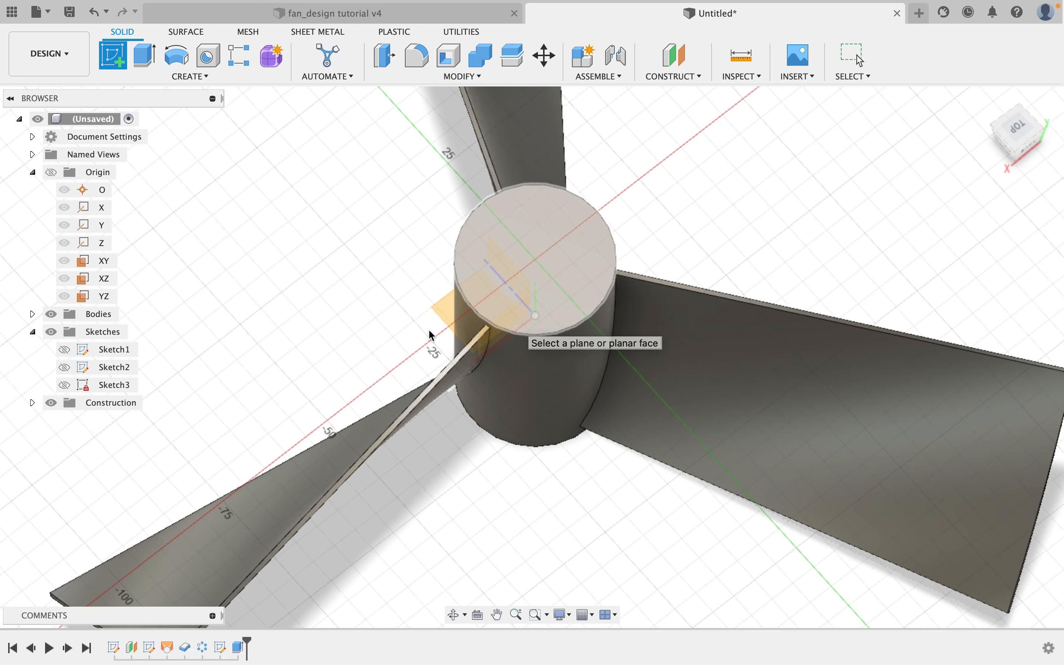
{"action": "left_click", "coordinate": [108, 261]}
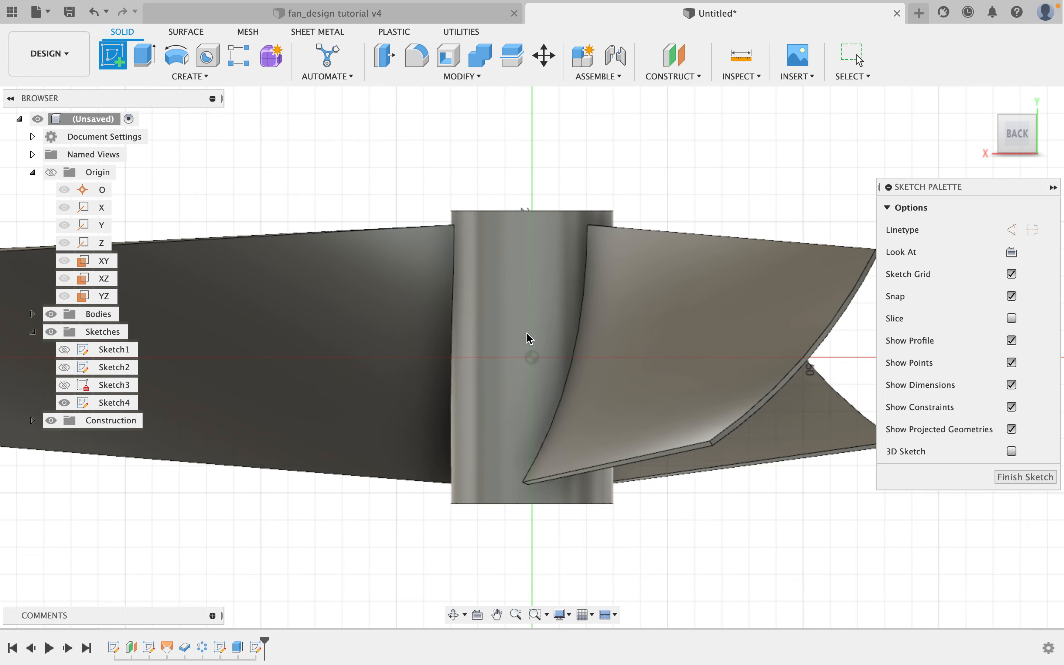
{"action": "mouse_move", "coordinate": [364, 201]}
{"action": "middle_mouse_down", "text": "shift"}
{"action": "mouse_move", "coordinate": [387, 218]}
{"action": "mouse_move", "coordinate": [442, 226]}
{"action": "mouse_move", "coordinate": [340, 185]}
{"action": "mouse_move", "coordinate": [295, 192]}
{"action": "mouse_move", "coordinate": [310, 190]}
{"action": "middle_mouse_up", "text": "shift"}
{"action": "middle_click_drag", "start_coordinate": [594, 177], "coordinate": [469, 245]}
{"action": "scroll", "coordinate": [455, 231], "scroll_direction": "up", "scroll_amount": 6}
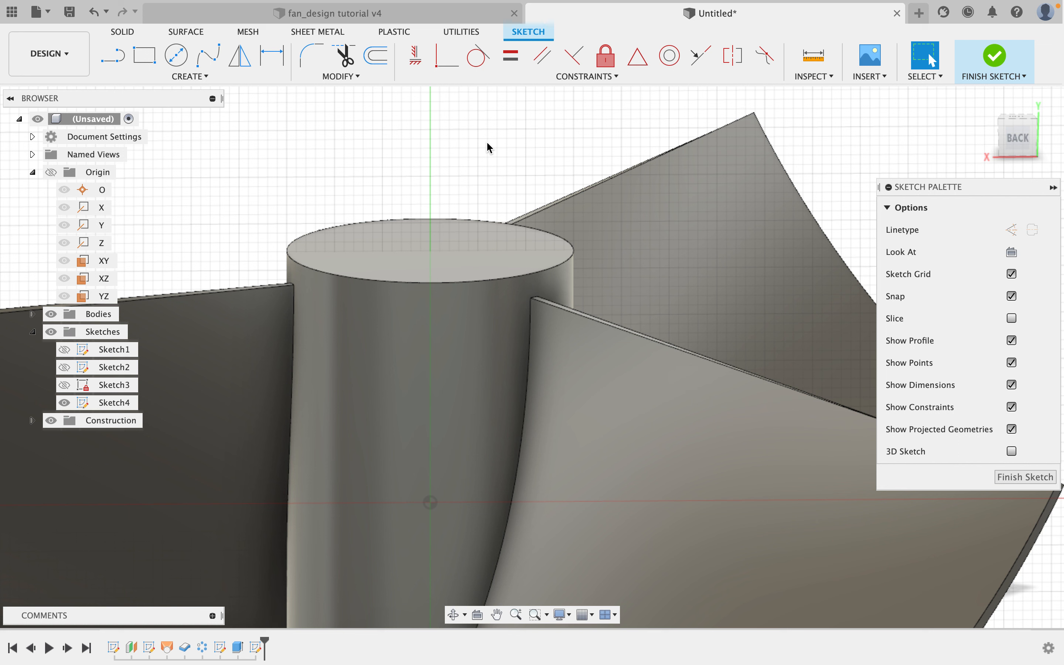
{"action": "key", "text": "p"}
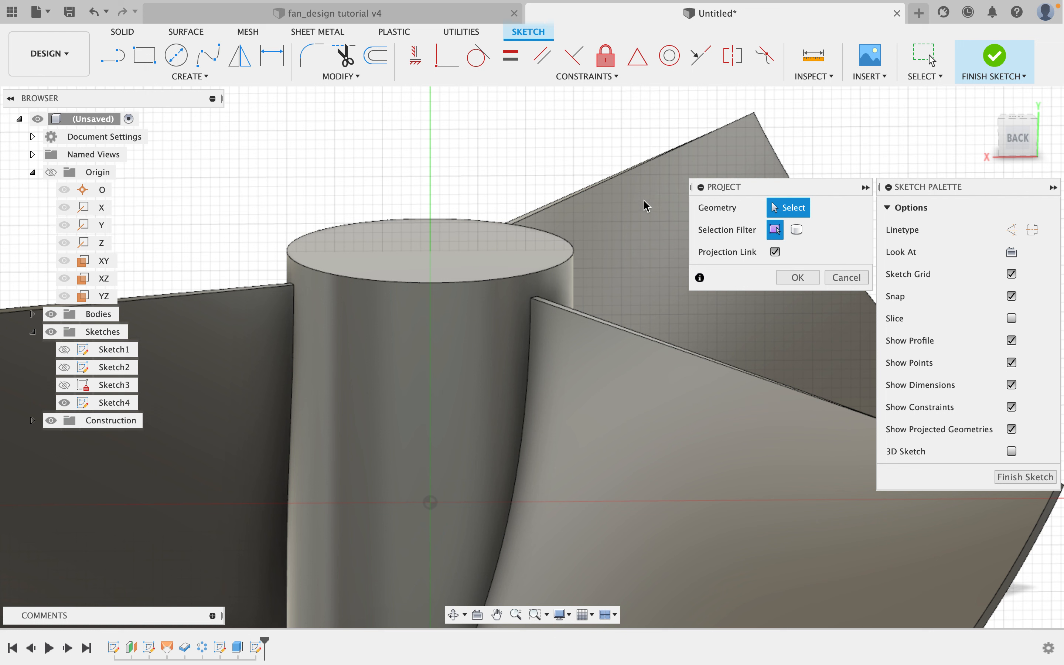
{"action": "left_click", "coordinate": [444, 271]}
{"action": "left_click", "coordinate": [444, 272]}
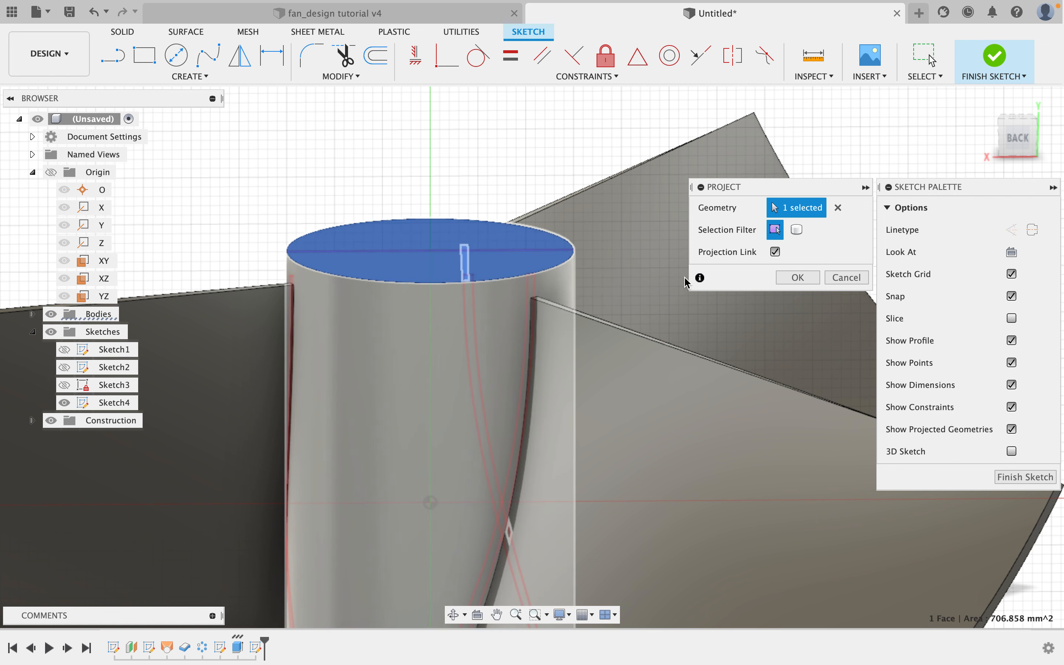
{"action": "left_click", "coordinate": [798, 277]}
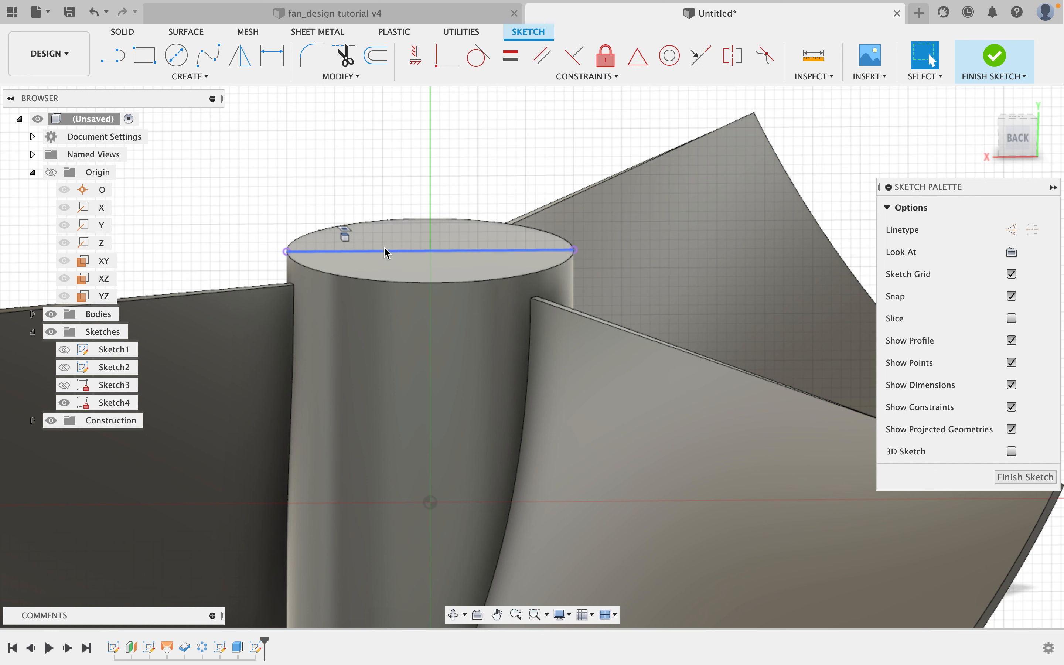
Sketch a triangular profile from the hub's top edge up to a point on the central vertical axis and back down the axis.
{"action": "scroll", "coordinate": [384, 252], "scroll_direction": "up", "scroll_amount": 3}
{"action": "middle_click_drag", "start_coordinate": [395, 247], "coordinate": [430, 350], "text": "shift"}
{"action": "scroll", "coordinate": [421, 262], "scroll_direction": "down", "scroll_amount": 4}
{"action": "middle_click_drag", "start_coordinate": [382, 280], "coordinate": [373, 285], "text": "shift"}
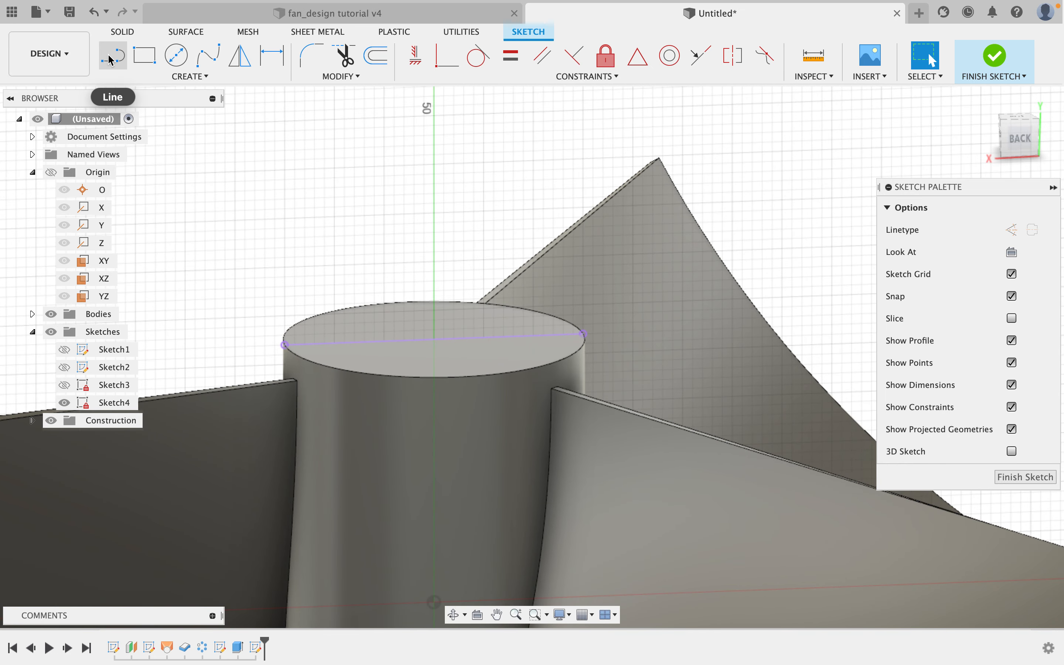
{"action": "left_click", "coordinate": [111, 59]}
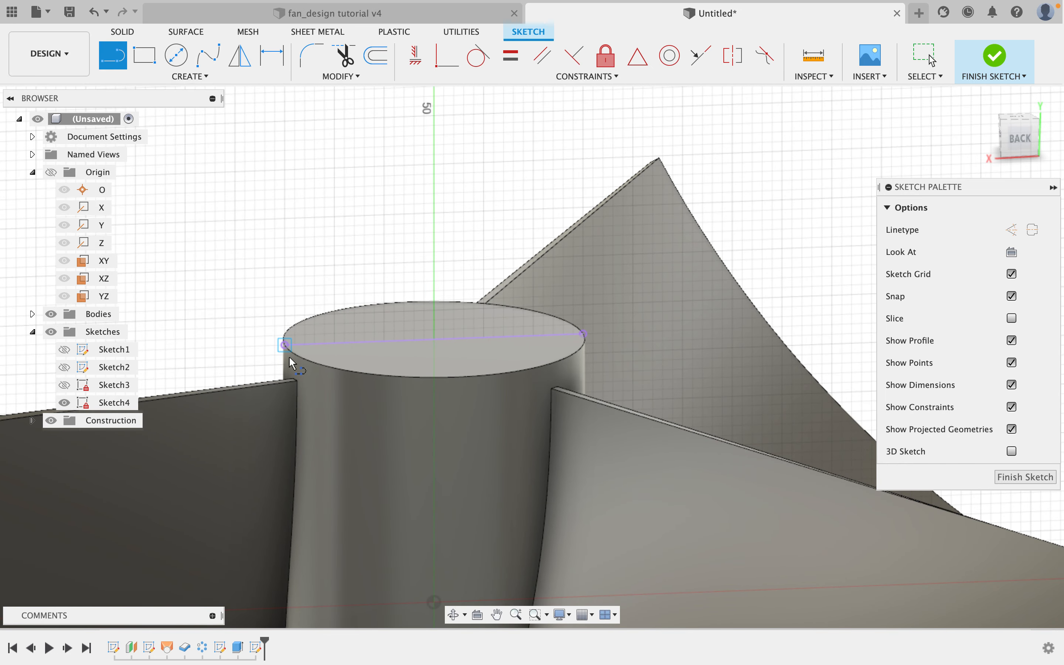
{"action": "left_click", "coordinate": [285, 345]}
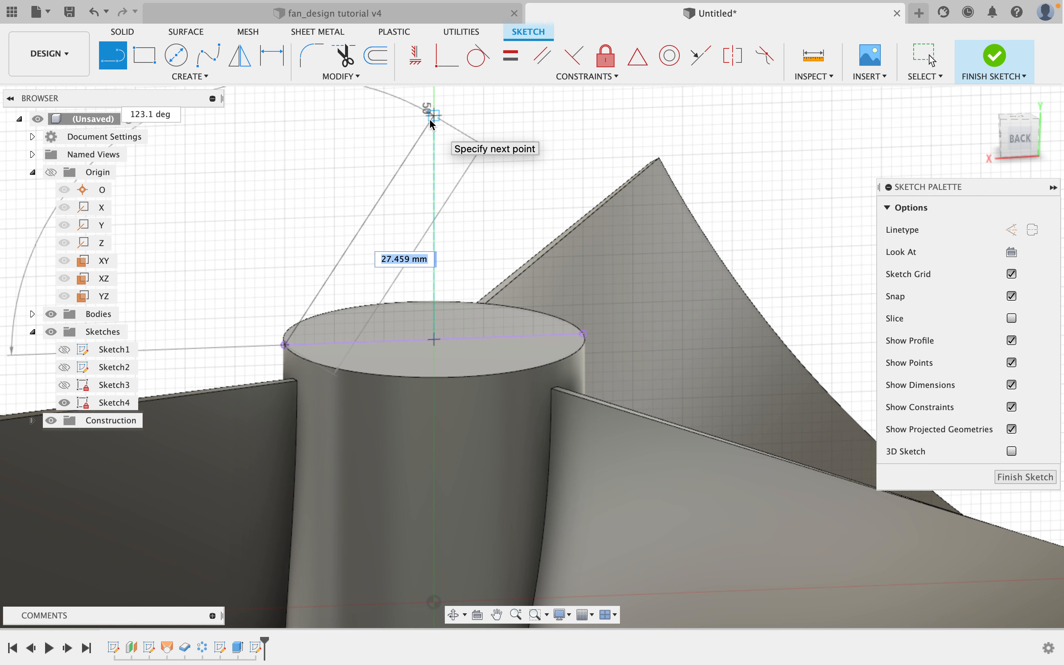
{"action": "left_click", "coordinate": [431, 119]}
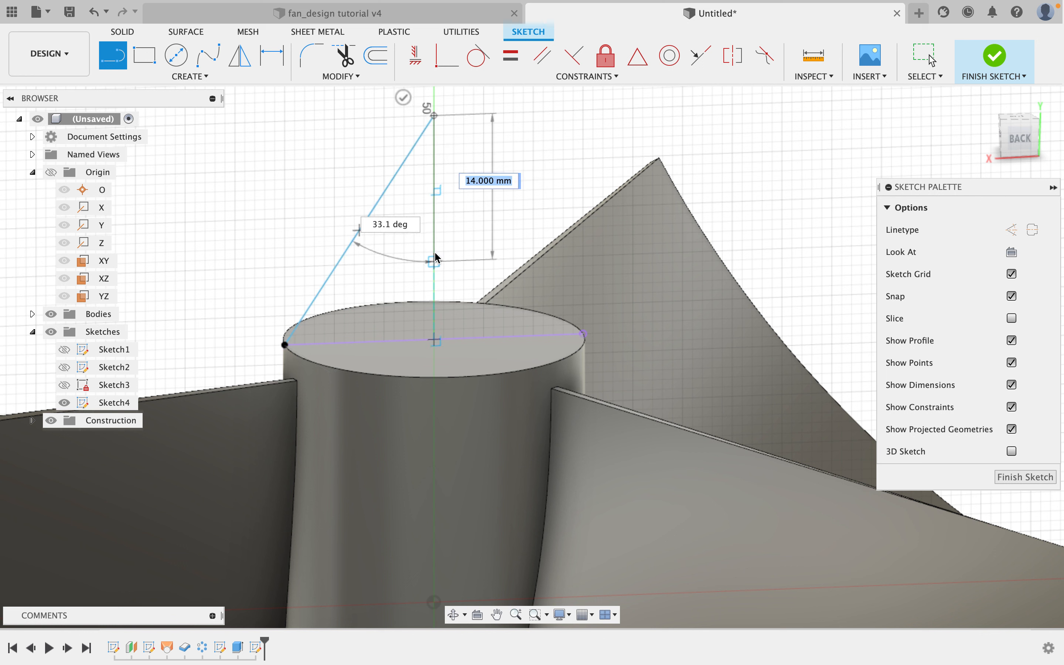
{"action": "left_click", "coordinate": [436, 262]}
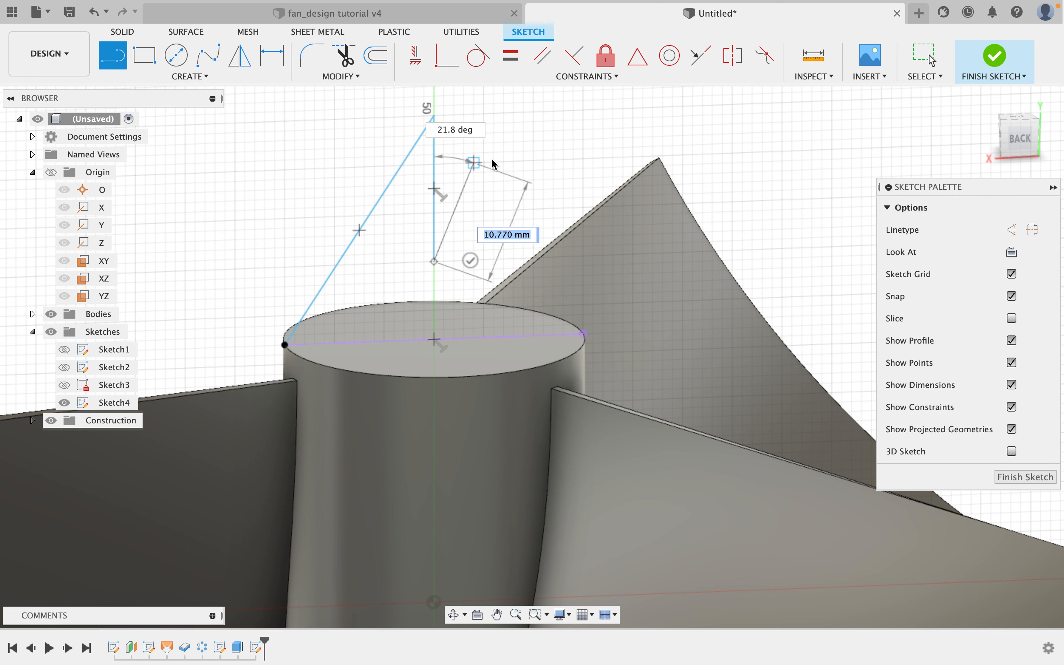
{"action": "right_click", "coordinate": [534, 162]}
{"action": "left_click", "coordinate": [565, 170]}
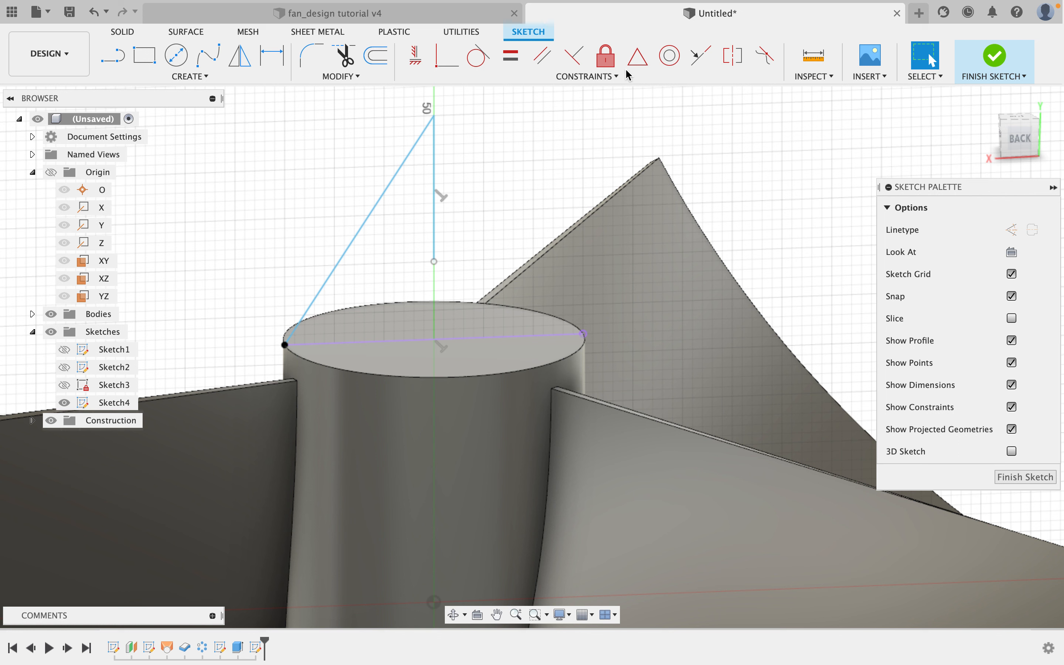
Constrain the triangle's lower corner to the projected diameter's midpoint, dimension its vertical edge to 20 mm, and finish the sketch.
{"action": "left_click", "coordinate": [637, 63]}
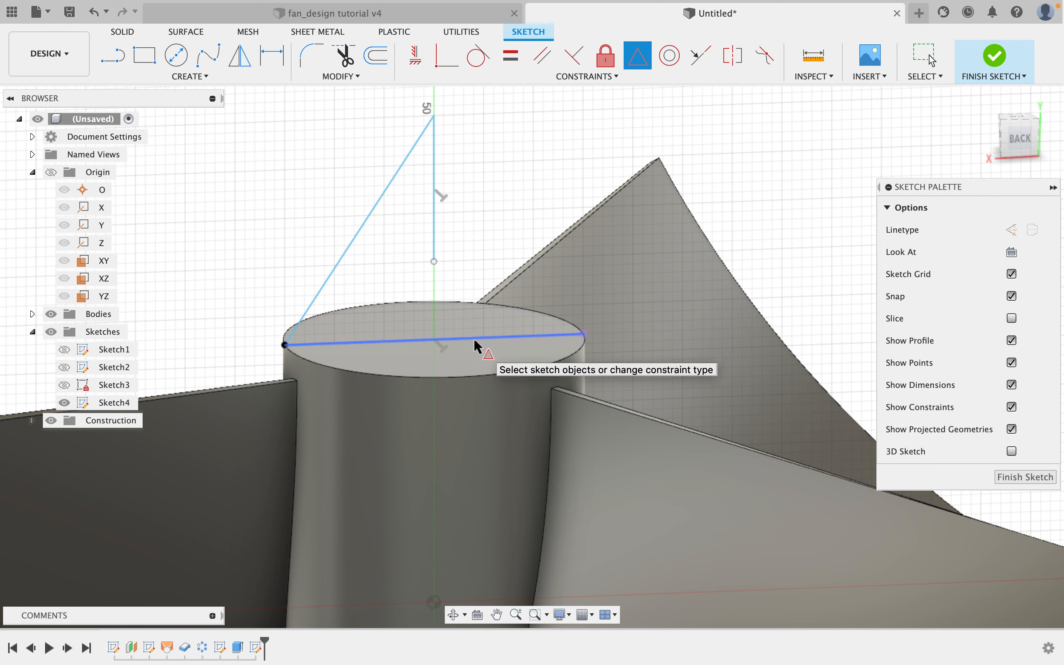
{"action": "left_click", "coordinate": [546, 340]}
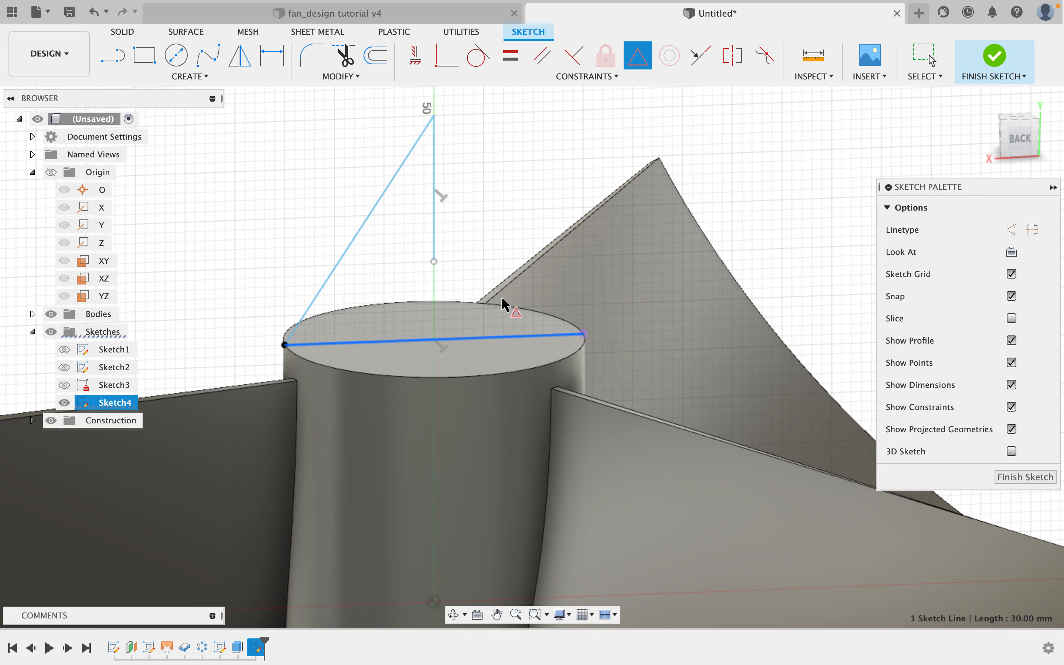
{"action": "left_click", "coordinate": [438, 264]}
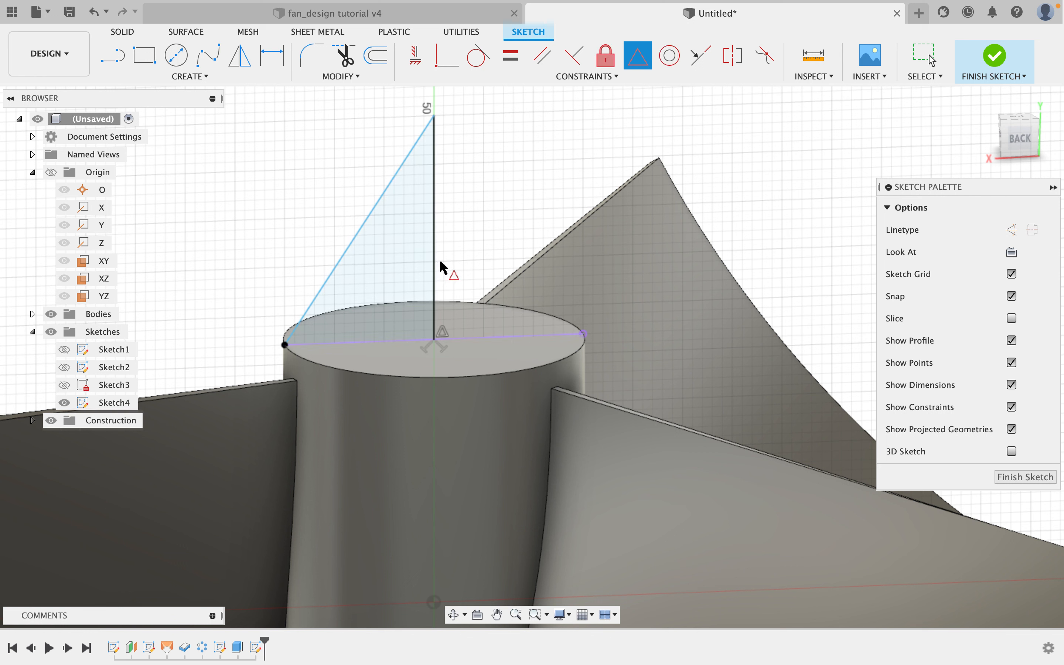
{"action": "scroll", "coordinate": [482, 226], "scroll_direction": "down", "scroll_amount": 3}
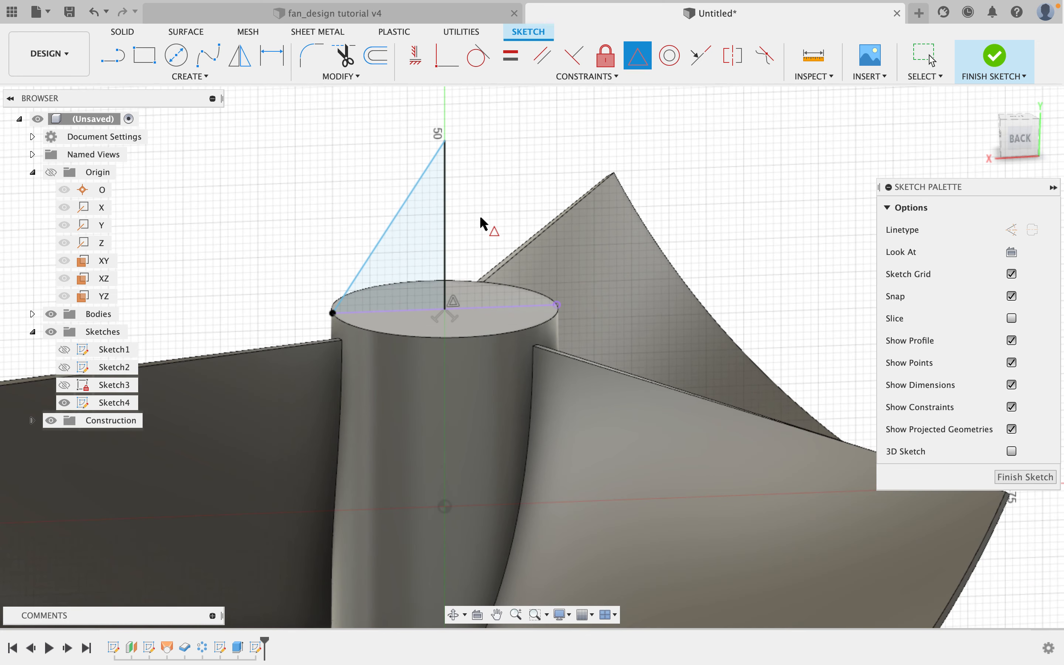
{"action": "middle_click_drag", "start_coordinate": [475, 221], "coordinate": [451, 211], "text": "shift"}
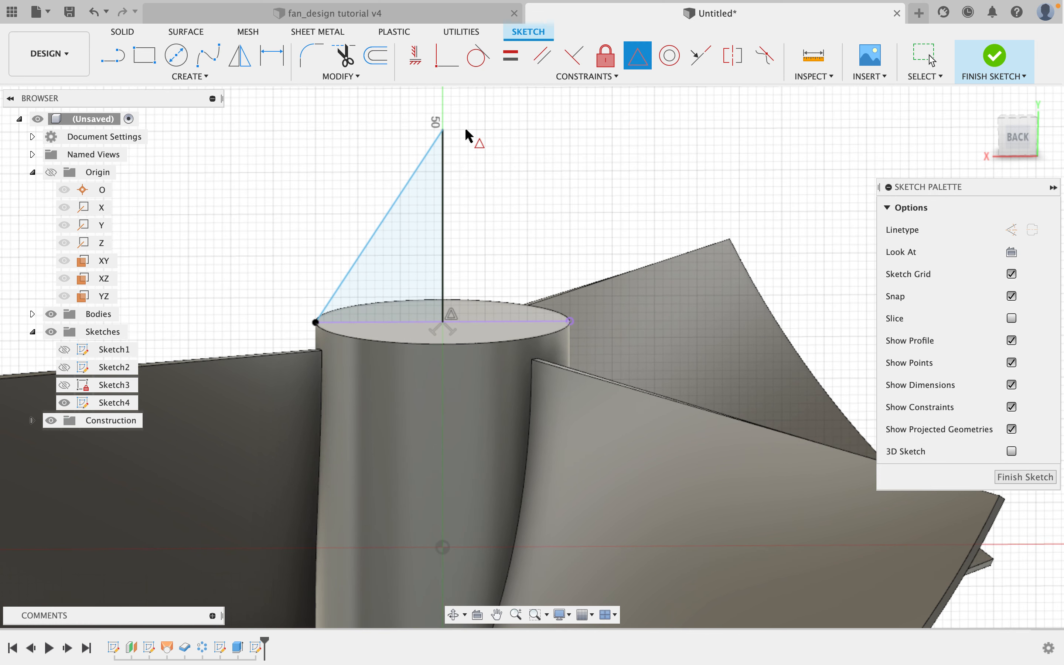
{"action": "left_click", "coordinate": [262, 55]}
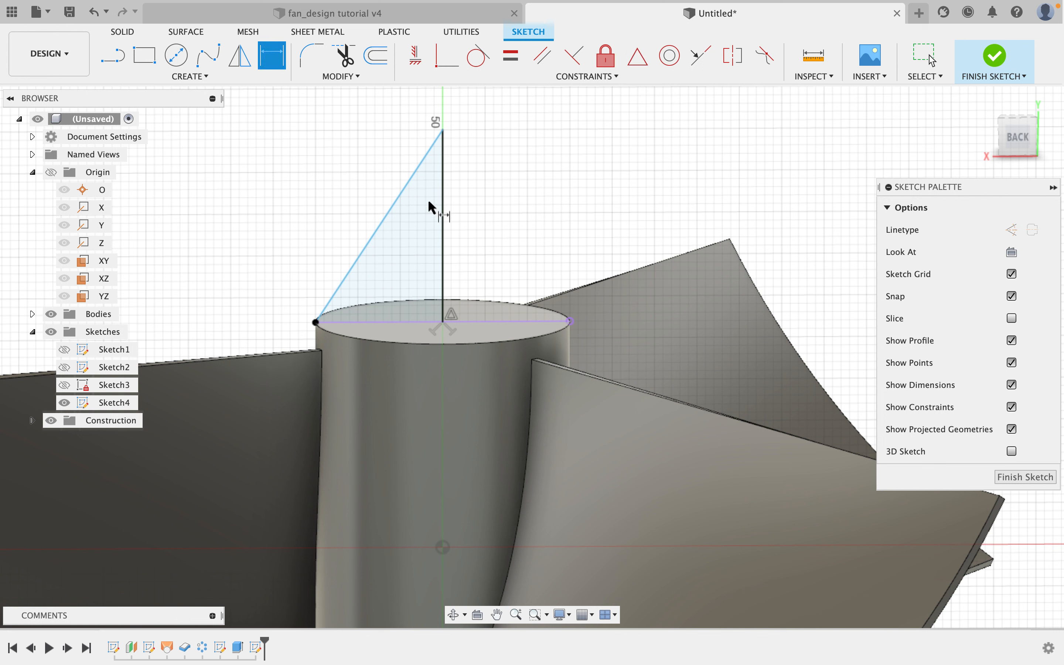
{"action": "left_click", "coordinate": [442, 190]}
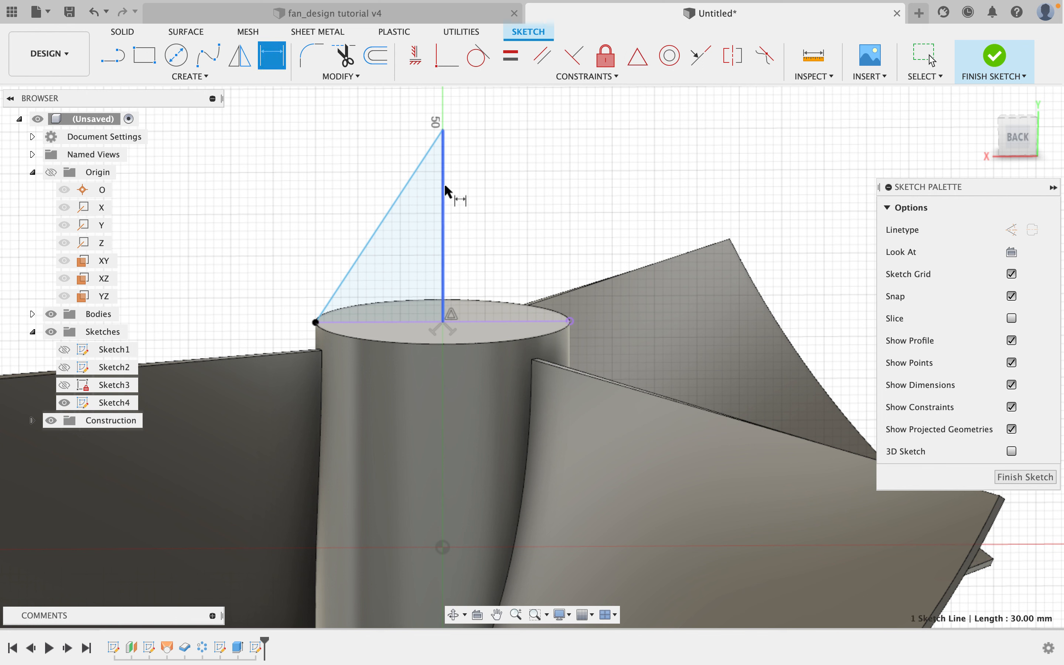
{"action": "left_click", "coordinate": [493, 189]}
{"action": "type", "text": "20"}
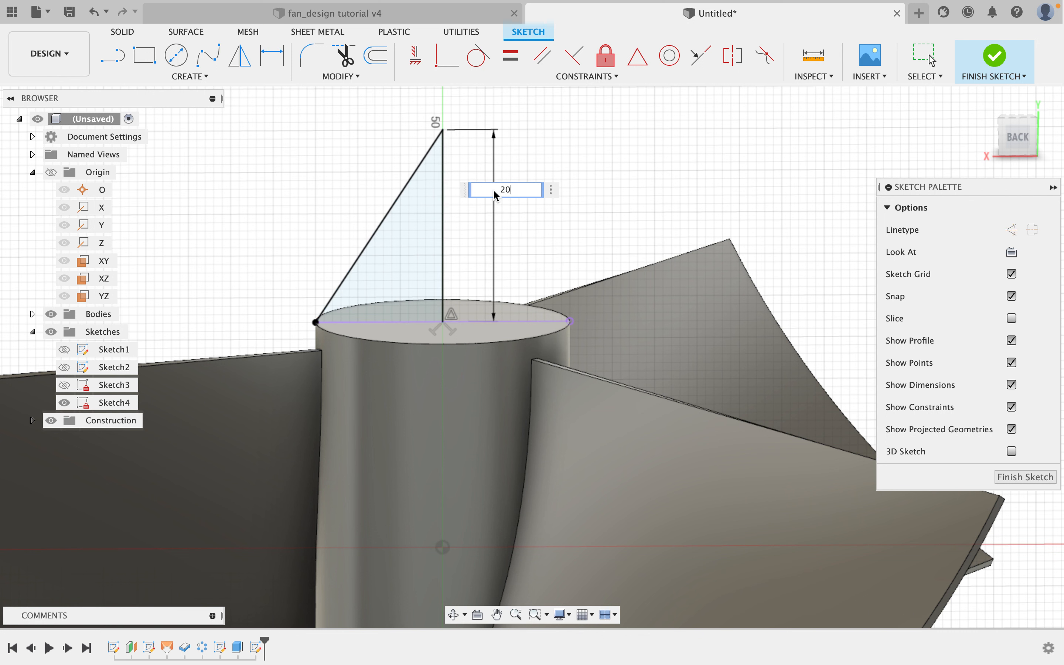
{"action": "key", "text": "Return"}
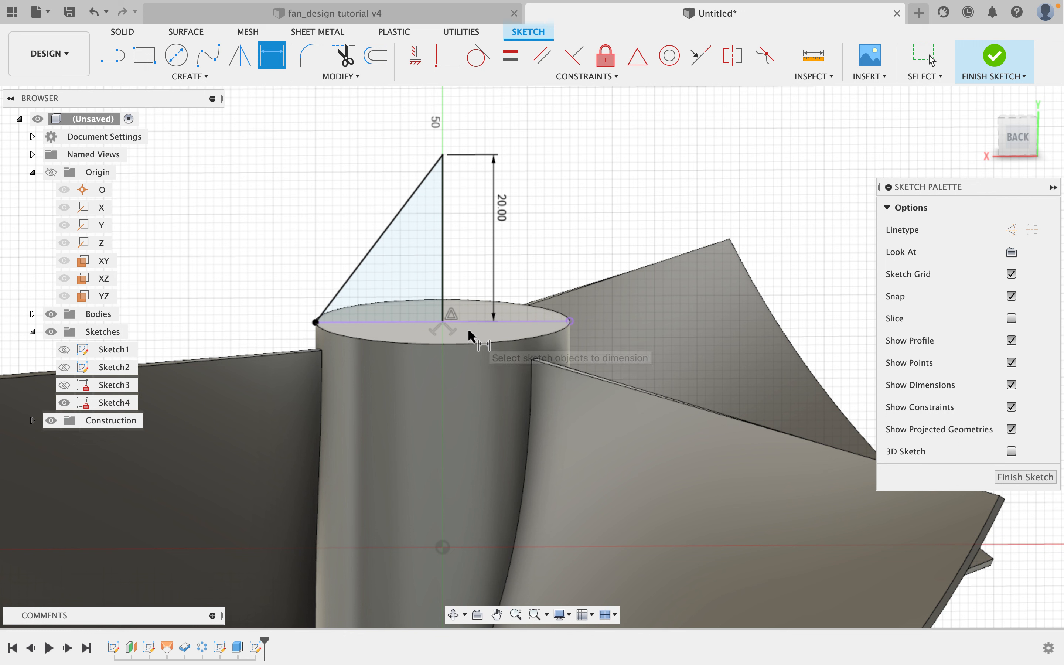
{"action": "right_click", "coordinate": [578, 160]}
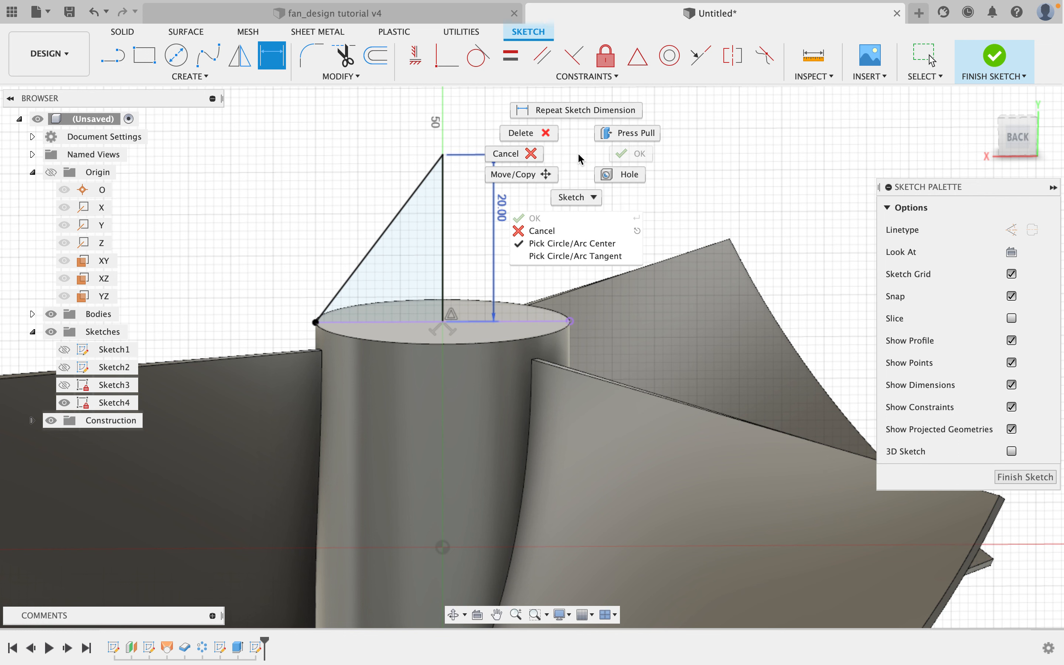
{"action": "left_click", "coordinate": [590, 161]}
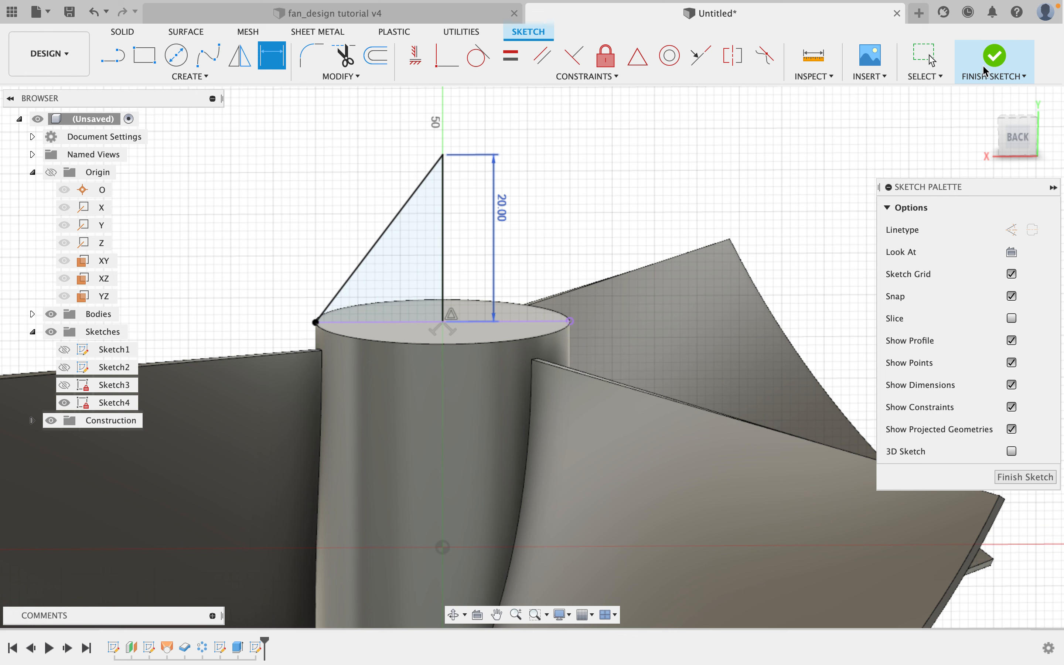
{"action": "left_click", "coordinate": [986, 66]}
Revolve the triangular profile 360 deg about its vertical edge, joining it to the hub as a pointed cap.
{"action": "mouse_move", "coordinate": [542, 230]}
{"action": "middle_mouse_down", "text": "shift"}
{"action": "mouse_move", "coordinate": [520, 233]}
{"action": "mouse_move", "coordinate": [546, 247]}
{"action": "mouse_move", "coordinate": [506, 239]}
{"action": "middle_mouse_up", "text": "shift"}
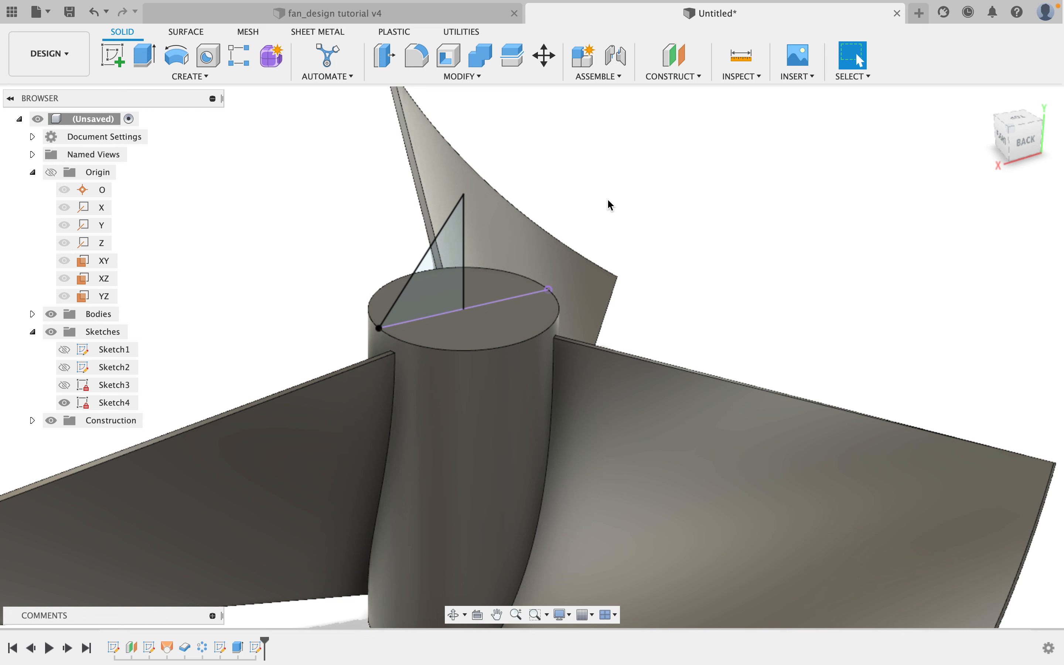
{"action": "left_click", "coordinate": [184, 56]}
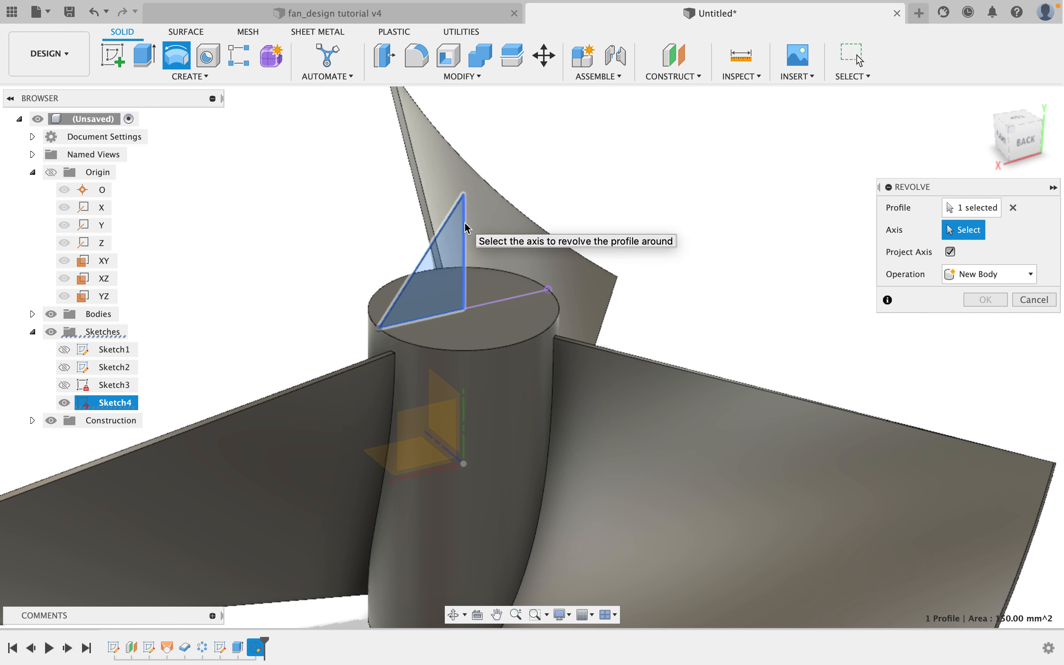
{"action": "left_click", "coordinate": [465, 223]}
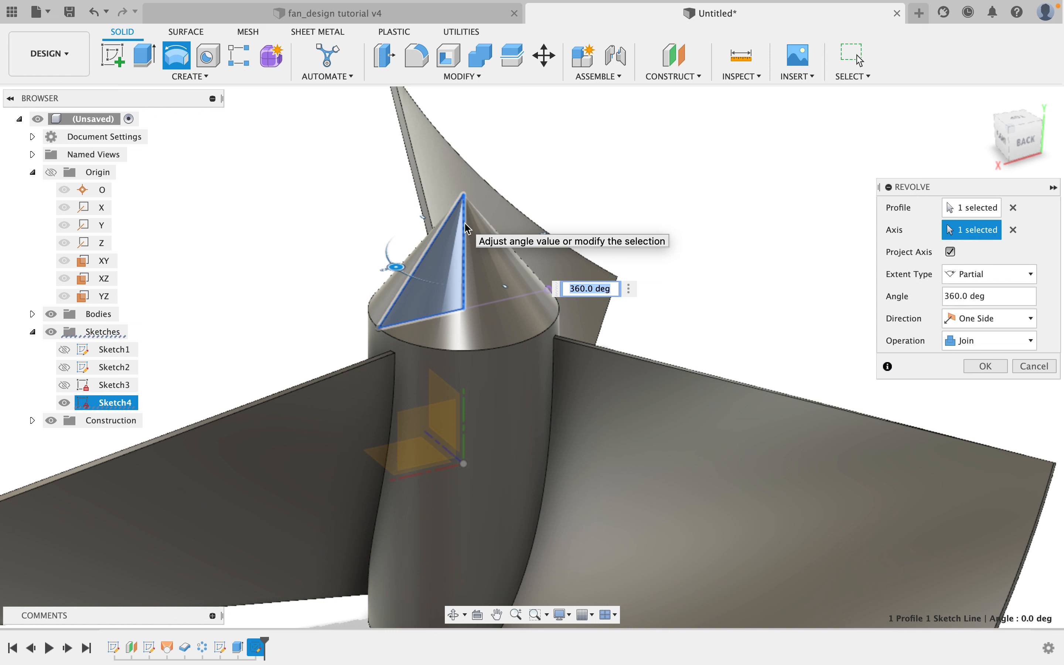
{"action": "type", "text": "45"}
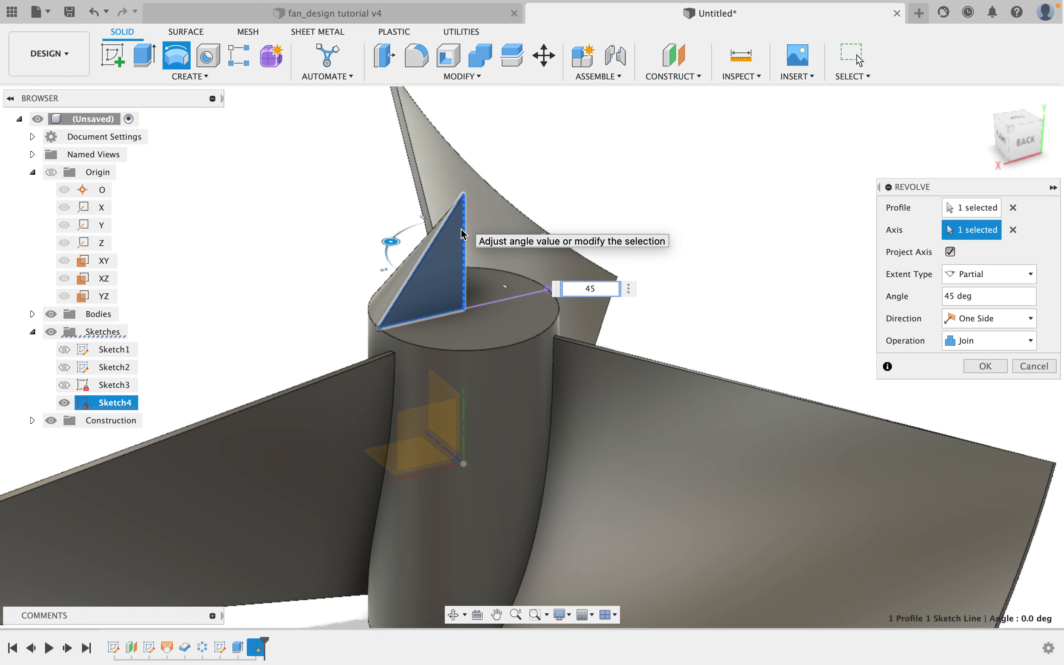
{"action": "middle_click_drag", "start_coordinate": [463, 235], "coordinate": [418, 280], "text": "shift"}
{"action": "type", "text": "3"}
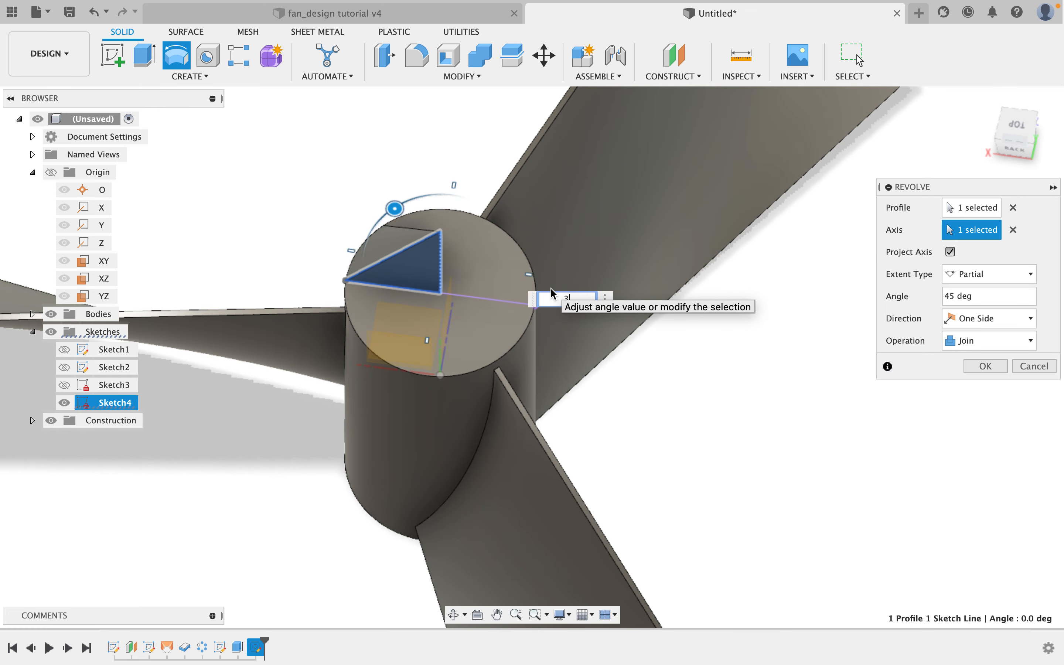
{"action": "type", "text": "60"}
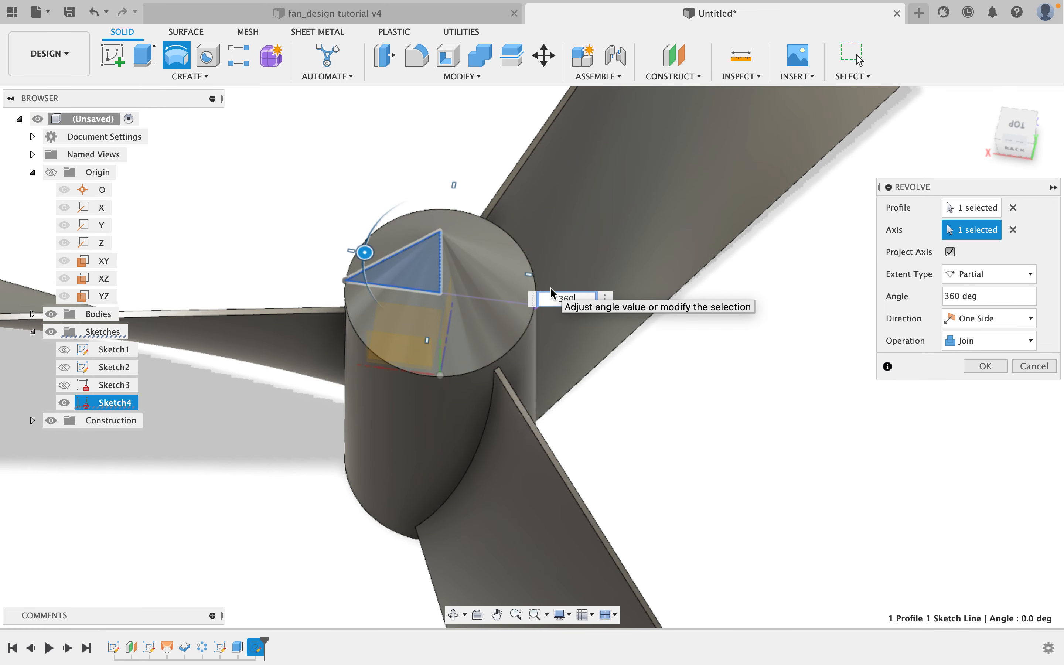
{"action": "middle_click_drag", "start_coordinate": [508, 266], "coordinate": [514, 233], "text": "shift"}
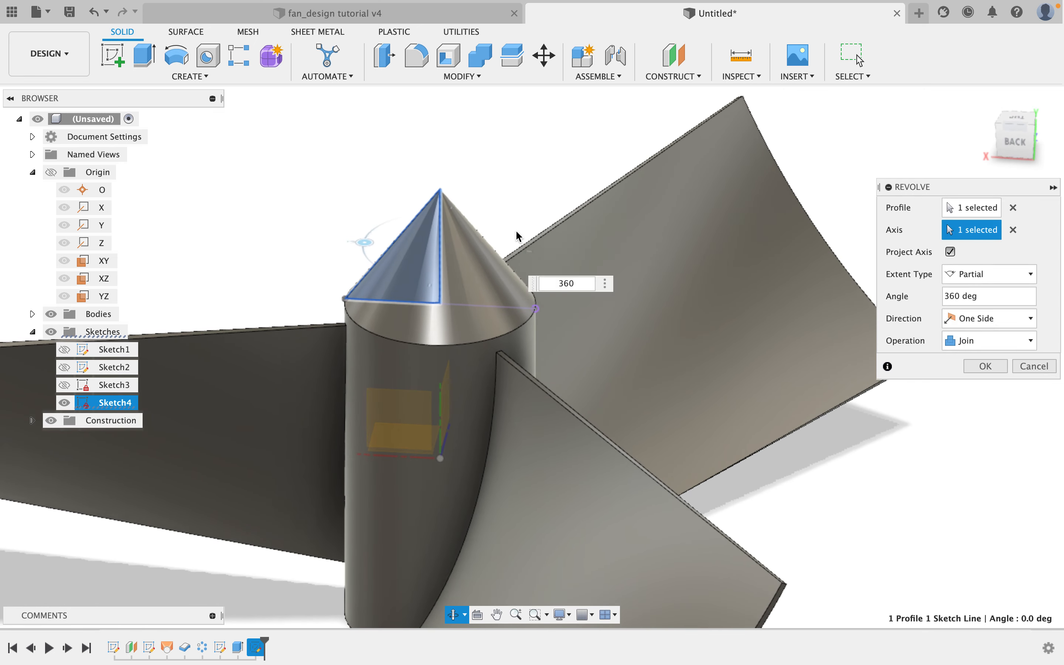
{"action": "left_click", "coordinate": [987, 366]}
Start a new sketch on the hub's flat bottom face.
{"action": "middle_click_drag", "start_coordinate": [662, 276], "coordinate": [592, 240], "text": "shift"}
{"action": "mouse_move", "coordinate": [621, 315]}
{"action": "middle_mouse_down", "text": "shift"}
{"action": "mouse_move", "coordinate": [672, 269]}
{"action": "mouse_move", "coordinate": [658, 273]}
{"action": "mouse_move", "coordinate": [665, 299]}
{"action": "mouse_move", "coordinate": [715, 311]}
{"action": "mouse_move", "coordinate": [709, 236]}
{"action": "middle_mouse_up", "text": "shift"}
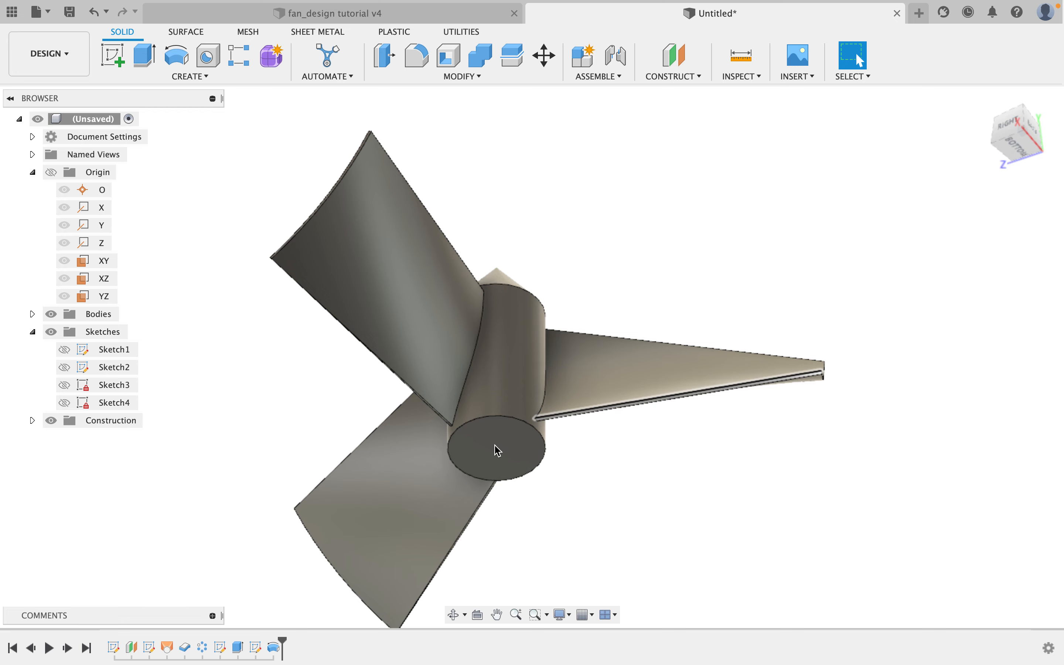
{"action": "scroll", "coordinate": [497, 449], "scroll_direction": "up", "scroll_amount": 3}
{"action": "middle_click_drag", "start_coordinate": [494, 450], "coordinate": [576, 429], "text": "shift"}
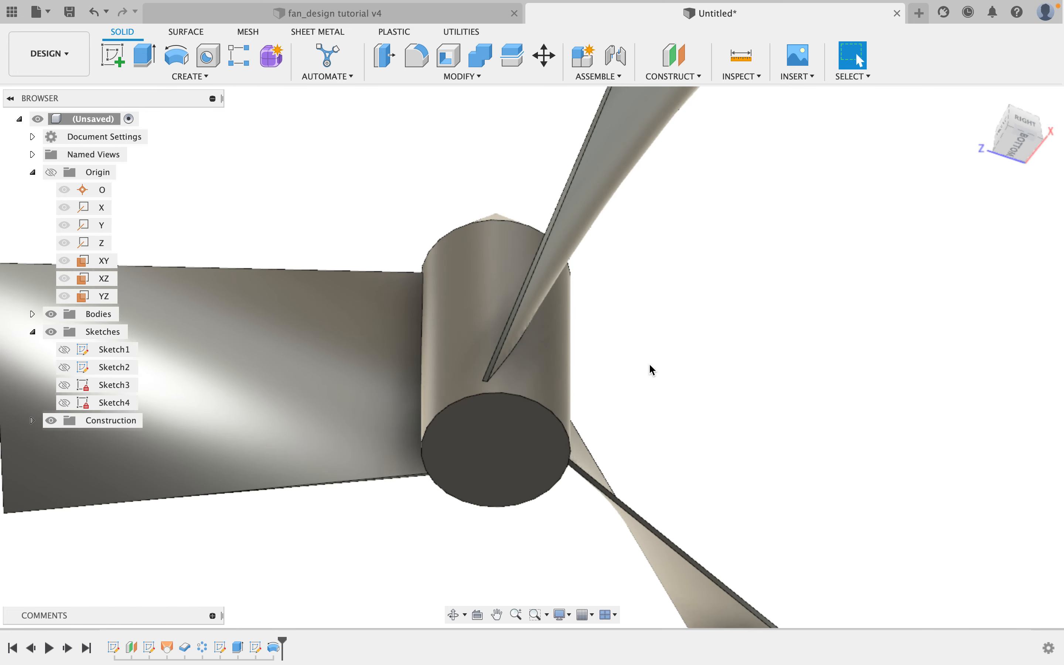
{"action": "middle_click_drag", "start_coordinate": [650, 376], "coordinate": [704, 253], "text": "shift"}
{"action": "left_click", "coordinate": [114, 61]}
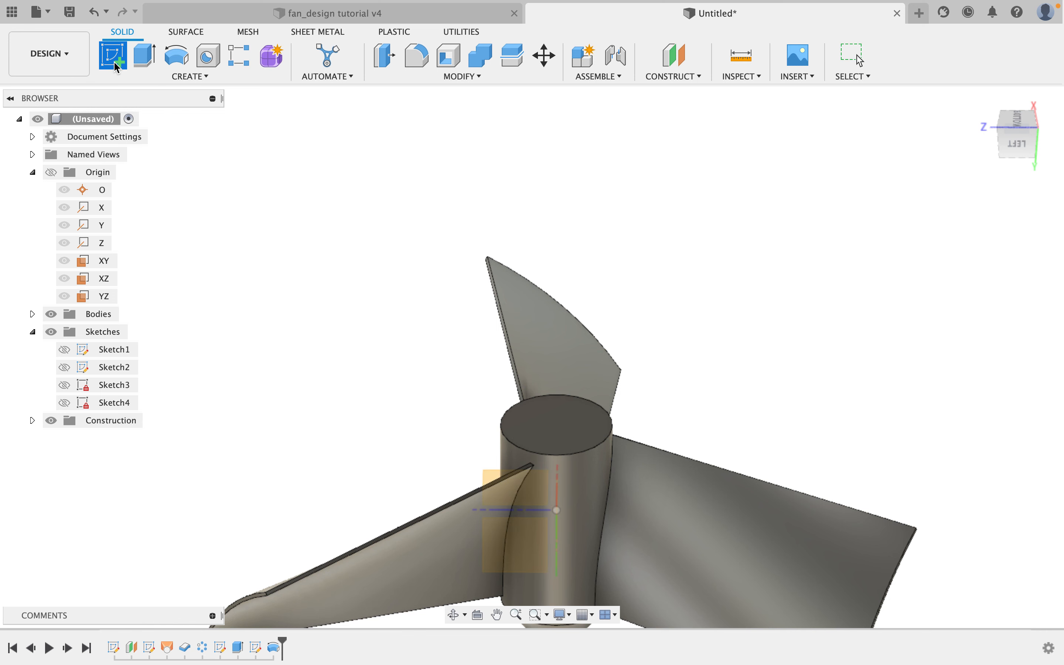
{"action": "left_click", "coordinate": [523, 413]}
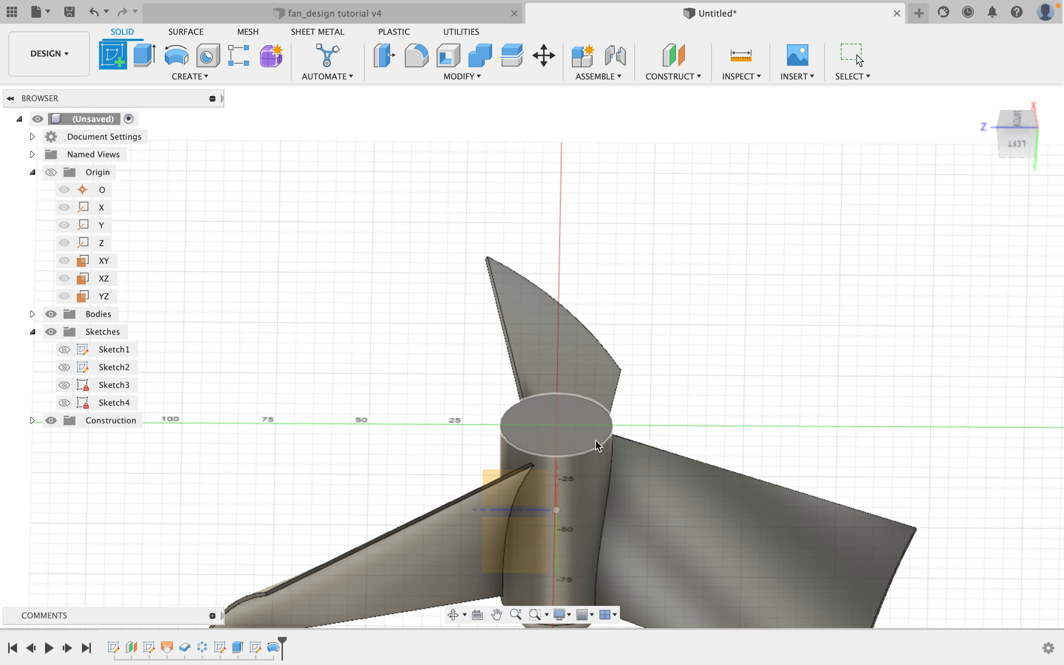
{"action": "middle_click_drag", "start_coordinate": [593, 443], "coordinate": [583, 415], "text": "shift"}
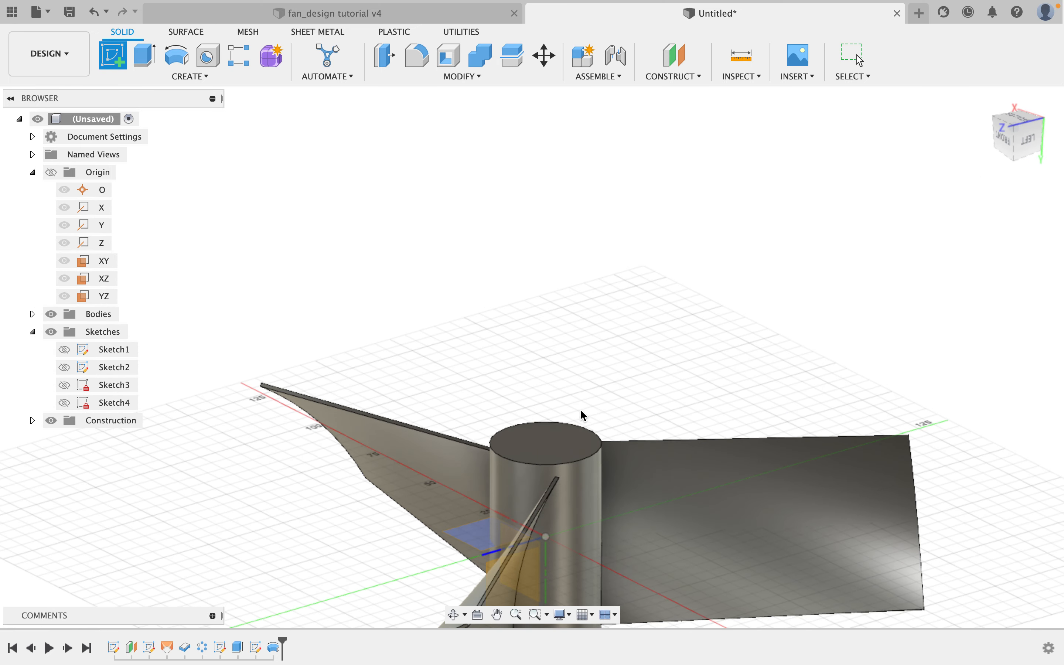
{"action": "left_click", "coordinate": [558, 437]}
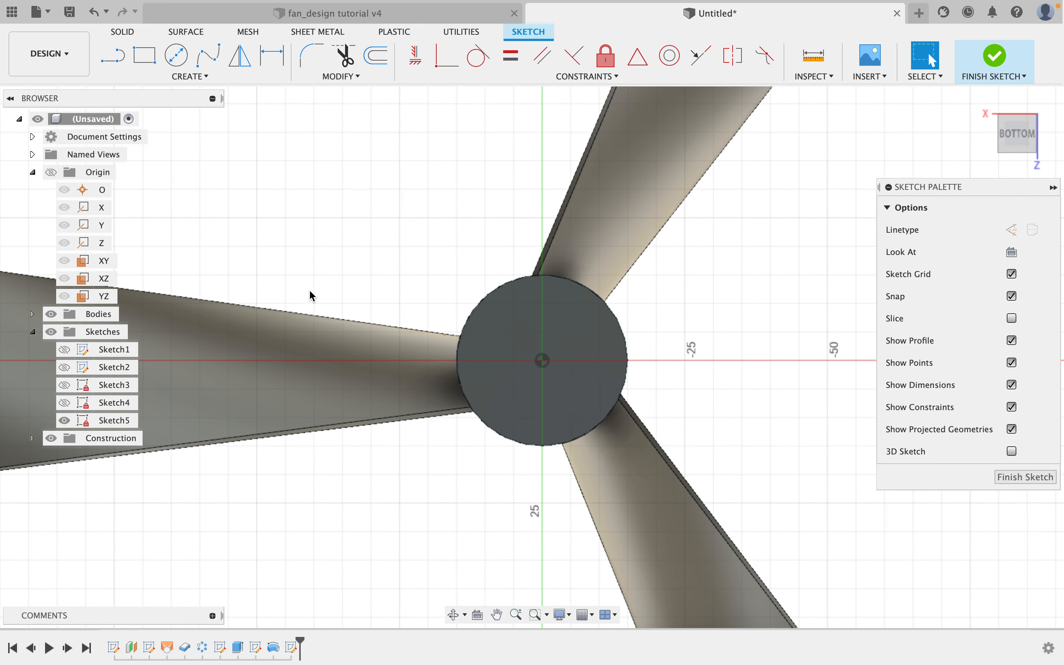
Place a sketch point at the centre of the hub's bottom face and finish the sketch.
{"action": "left_click", "coordinate": [190, 76]}
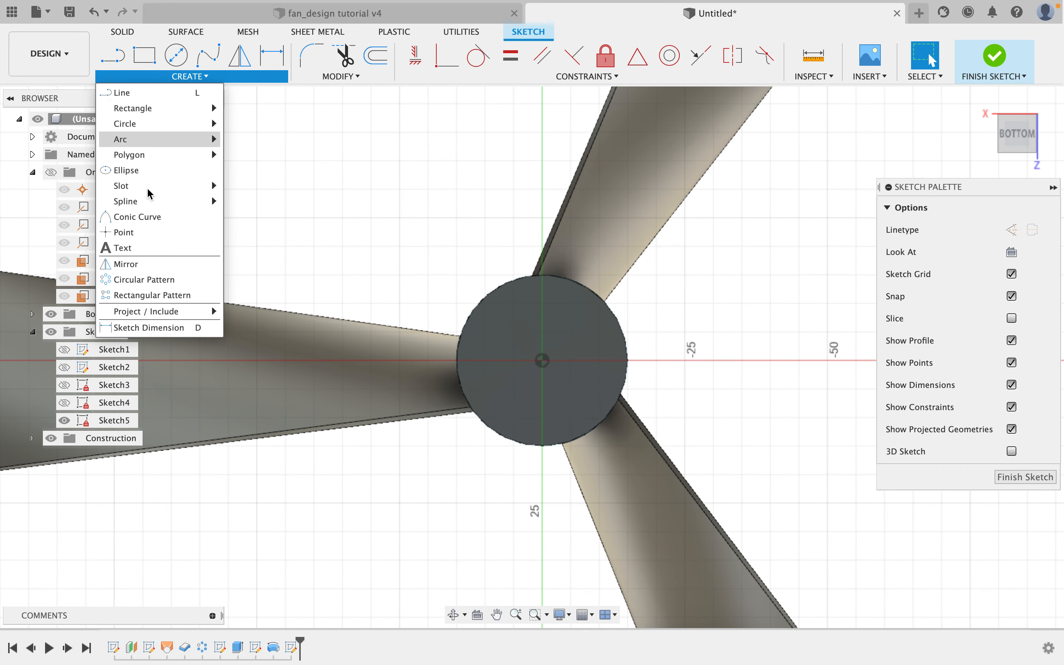
{"action": "left_click", "coordinate": [123, 233]}
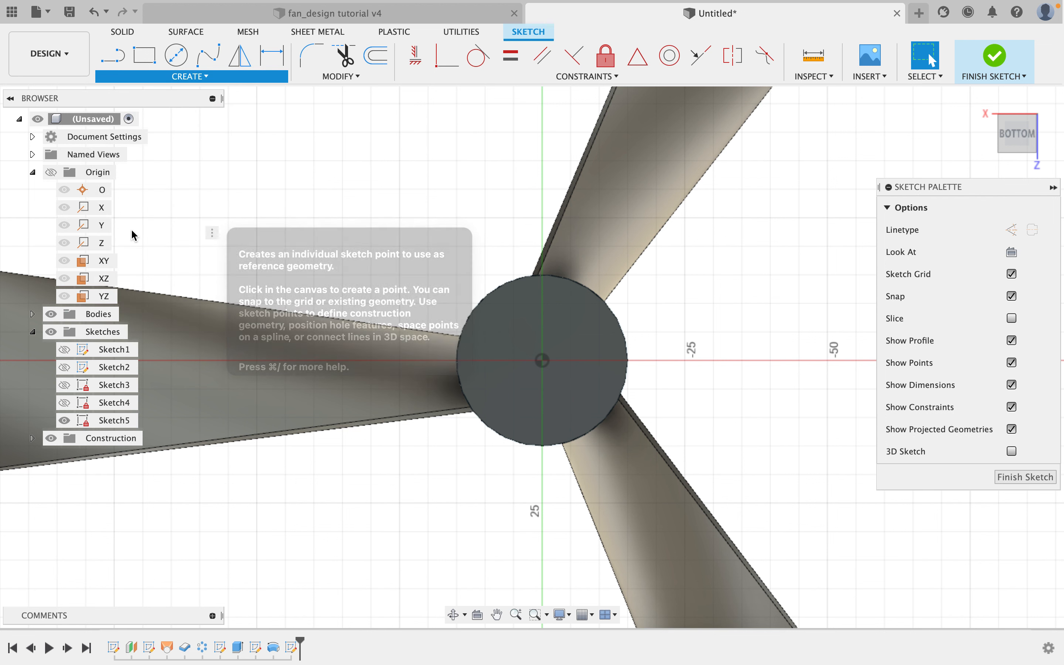
{"action": "left_click", "coordinate": [543, 361]}
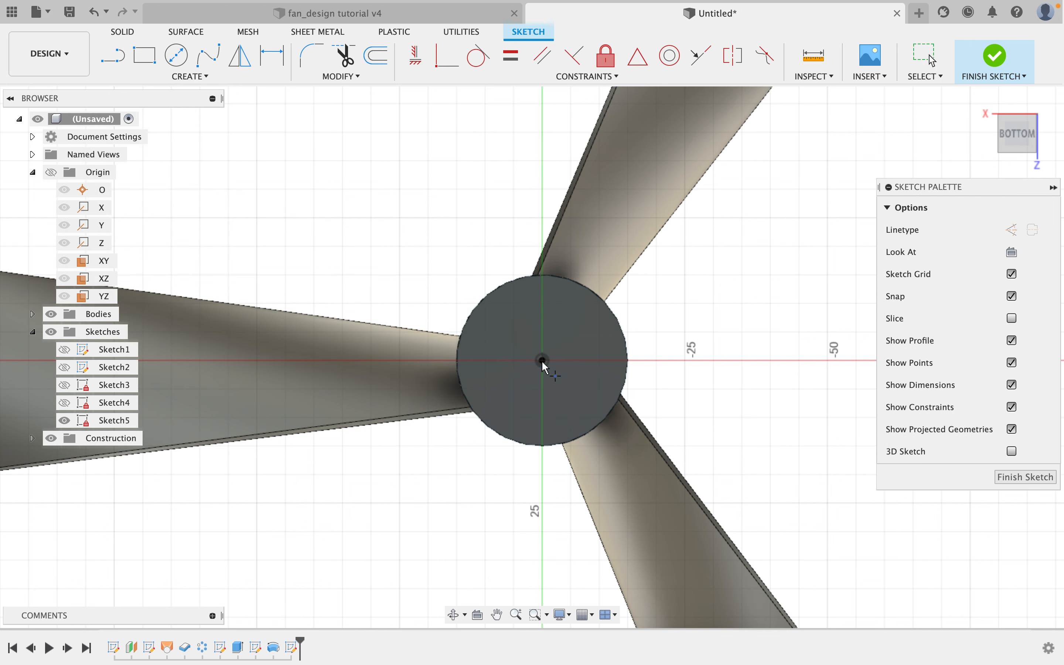
{"action": "right_click", "coordinate": [377, 260]}
{"action": "left_click", "coordinate": [433, 267]}
{"action": "middle_click_drag", "start_coordinate": [439, 275], "coordinate": [453, 189], "text": "shift"}
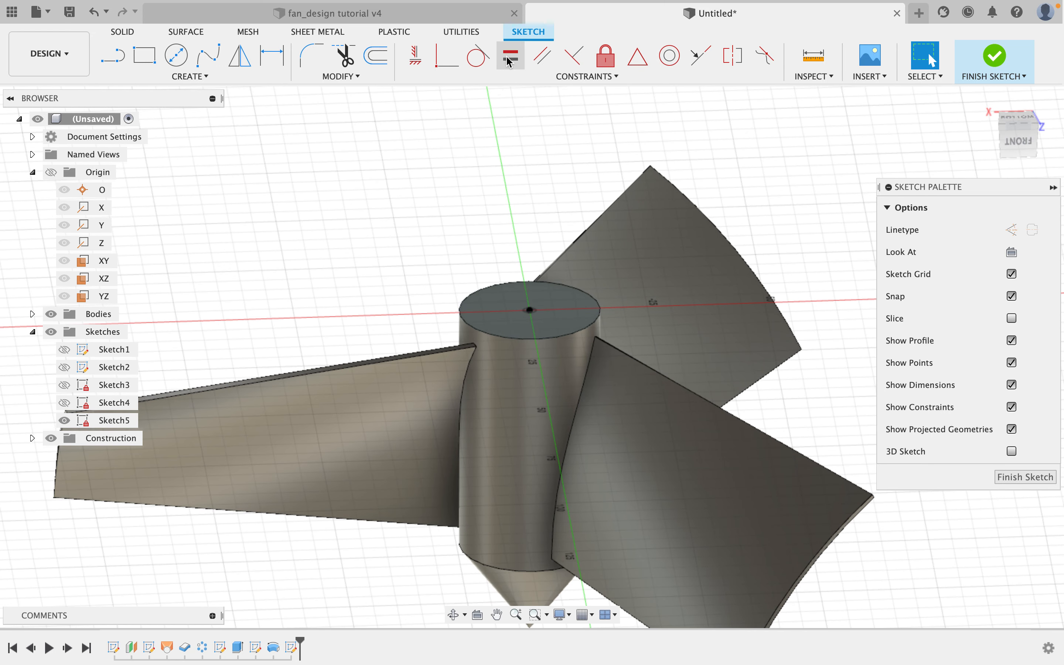
{"action": "left_click", "coordinate": [995, 55]}
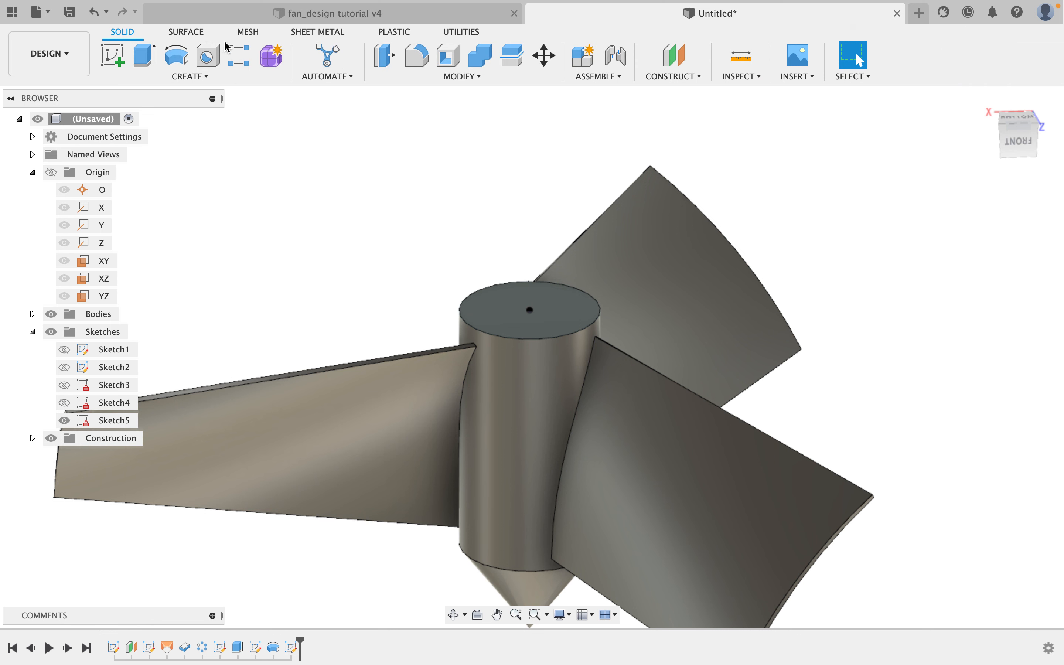
Drill a hole at the centre point on the hub's bottom, 10 mm deep and 2.3 mm in diameter.
{"action": "left_click", "coordinate": [208, 56]}
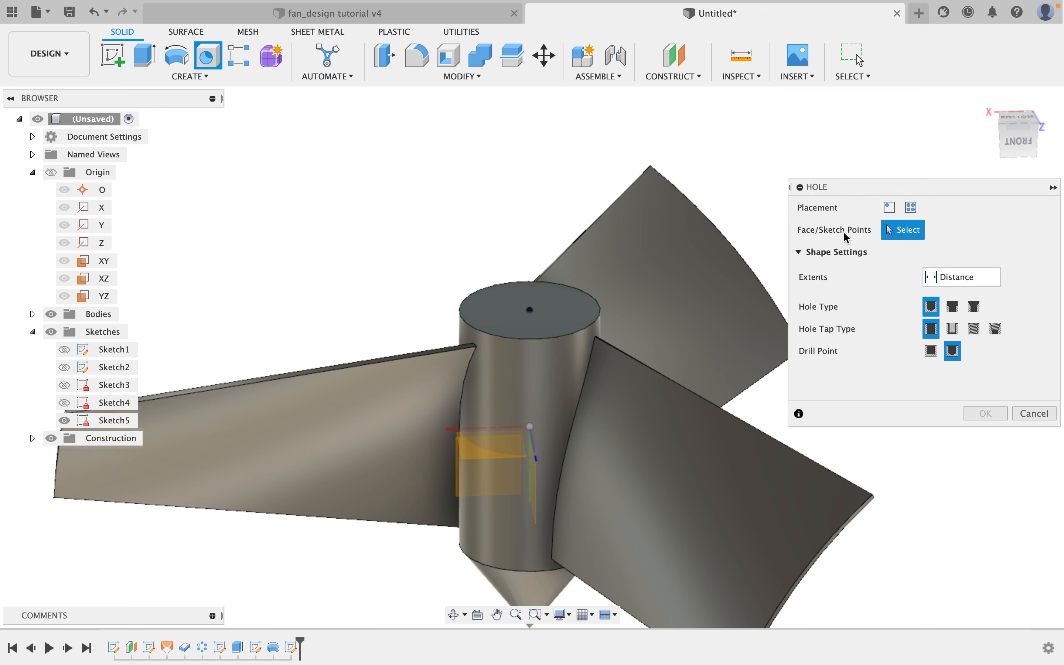
{"action": "left_click", "coordinate": [531, 310]}
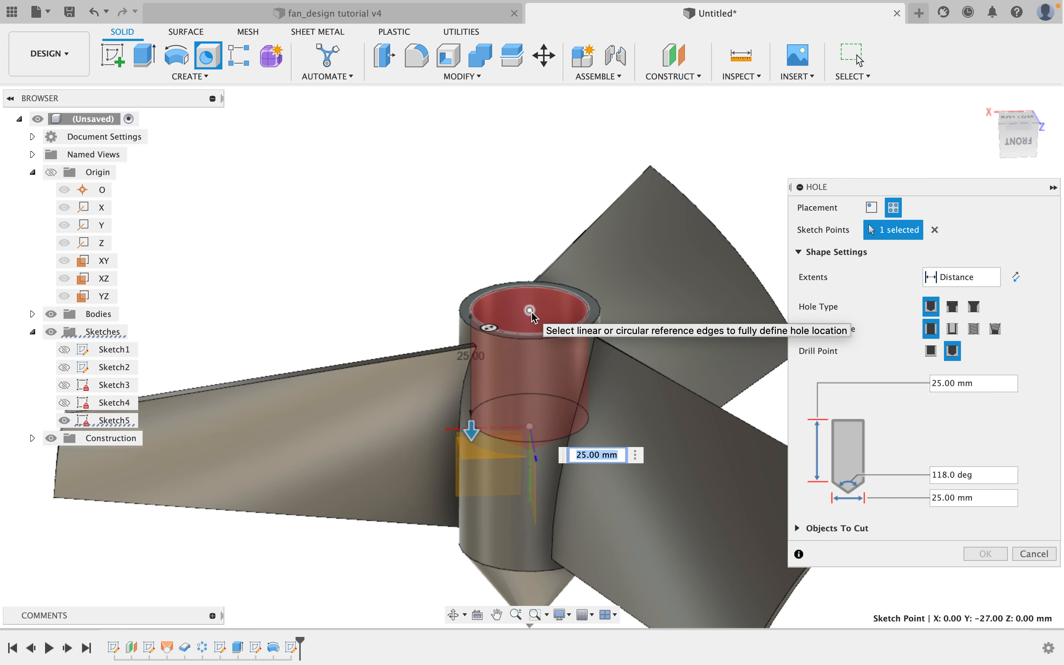
{"action": "scroll", "coordinate": [532, 316], "scroll_direction": "up", "scroll_amount": 3}
{"action": "mouse_move", "coordinate": [531, 318]}
{"action": "middle_mouse_down", "text": "shift"}
{"action": "mouse_move", "coordinate": [534, 369]}
{"action": "mouse_move", "coordinate": [532, 312]}
{"action": "middle_mouse_up", "text": "shift"}
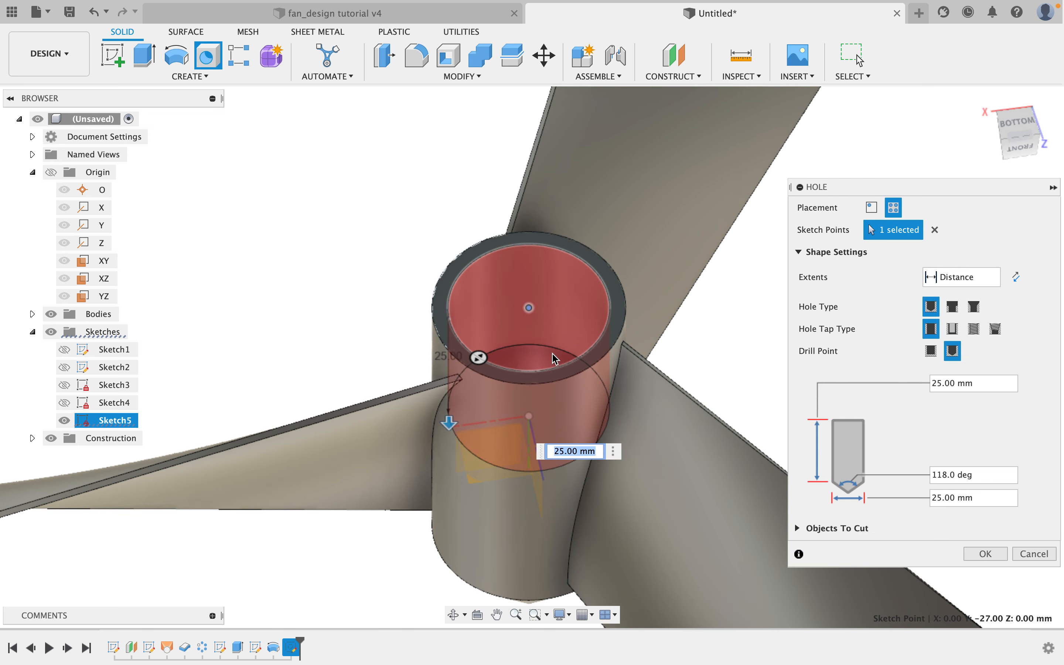
{"action": "scroll", "coordinate": [555, 358], "scroll_direction": "down", "scroll_amount": 1}
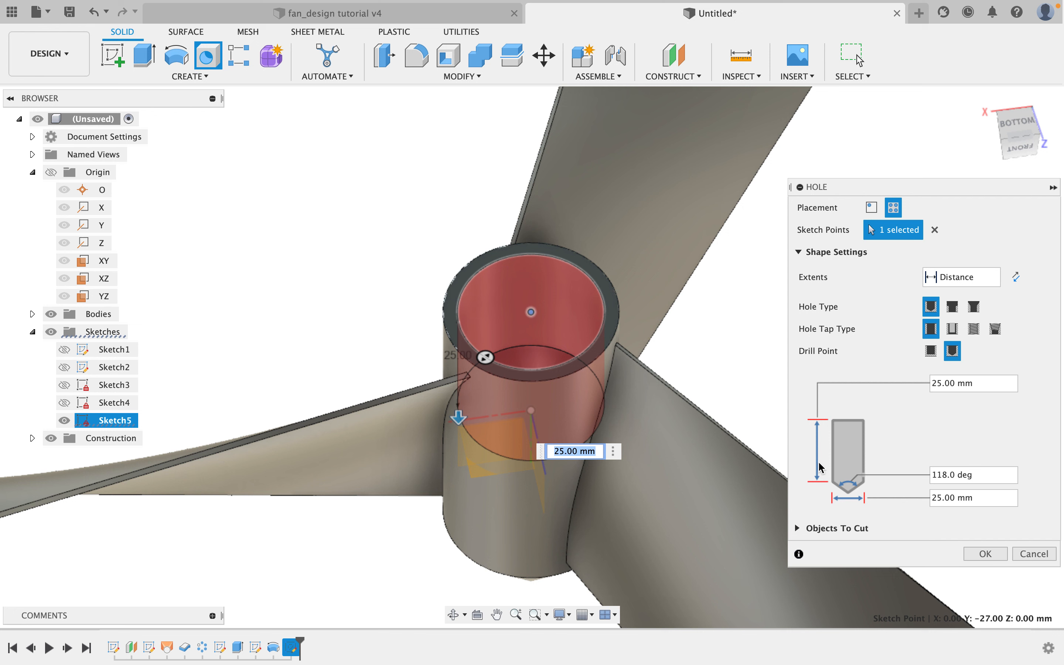
{"action": "double_click", "coordinate": [935, 388]}
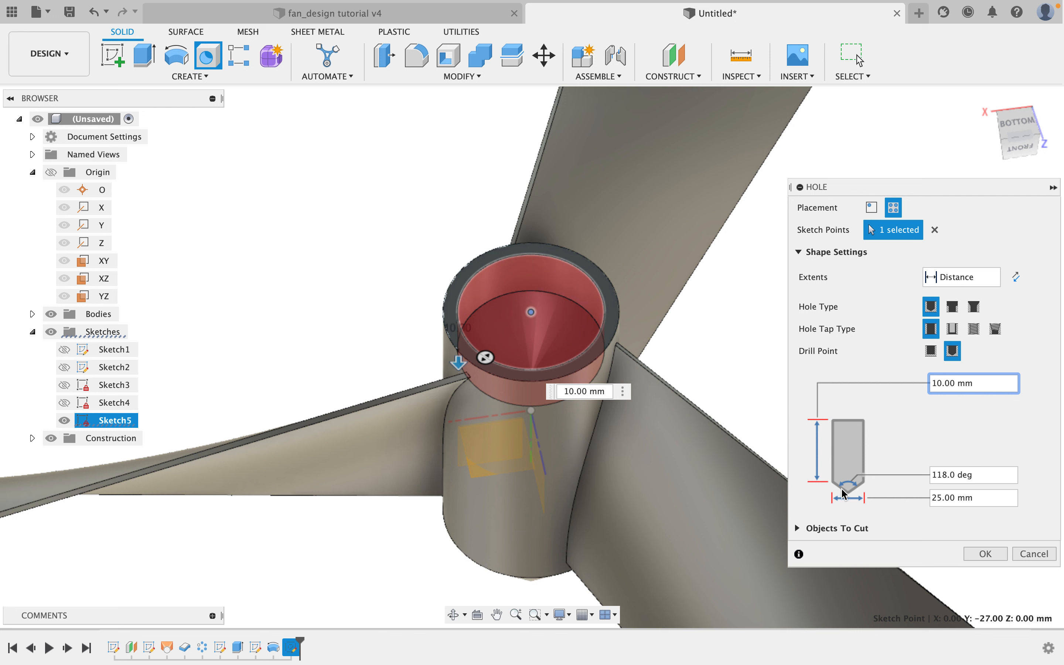
{"action": "double_click", "coordinate": [933, 498]}
{"action": "type", "text": "2.3"}
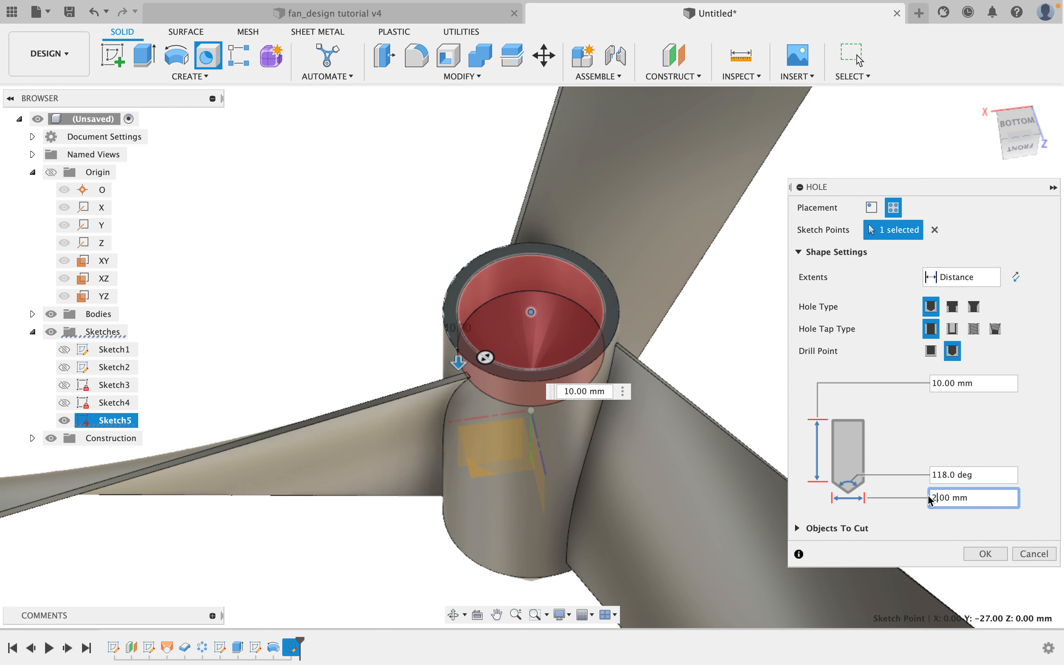
{"action": "key", "text": "Return"}
{"action": "key", "text": "Delete"}
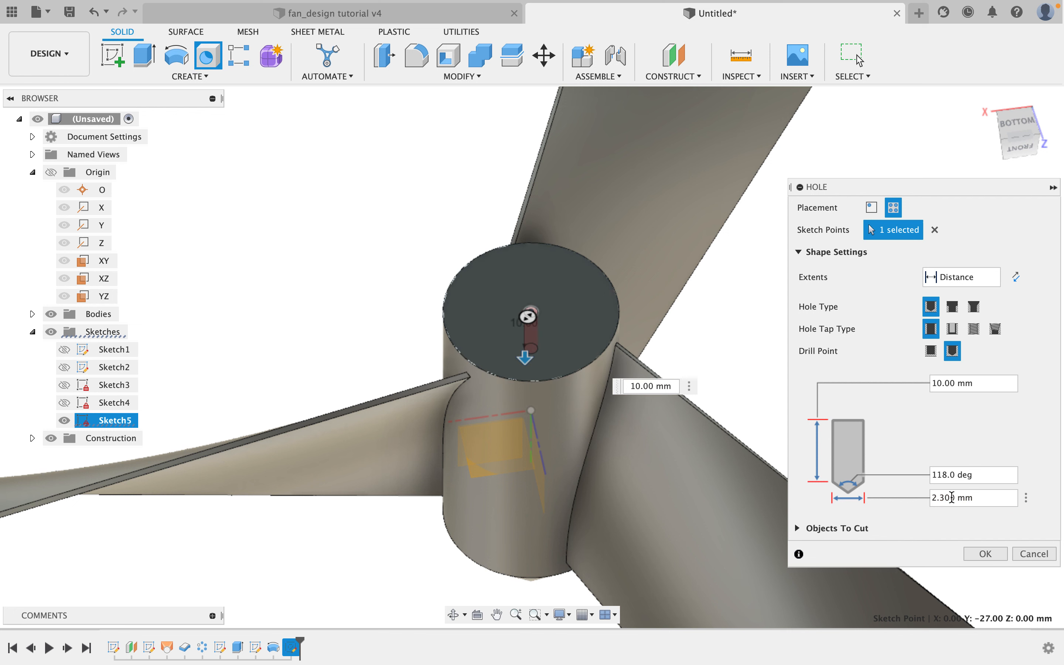
{"action": "left_click_drag", "start_coordinate": [956, 499], "coordinate": [932, 500]}
{"action": "scroll", "coordinate": [539, 324], "scroll_direction": "up", "scroll_amount": 5}
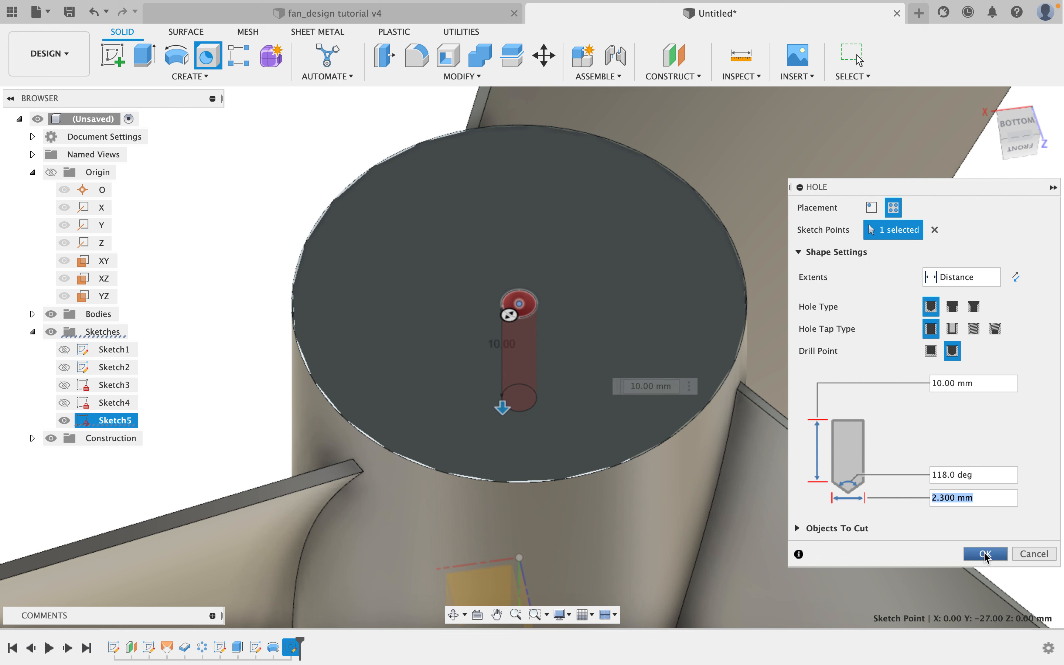
{"action": "key", "text": "Return"}
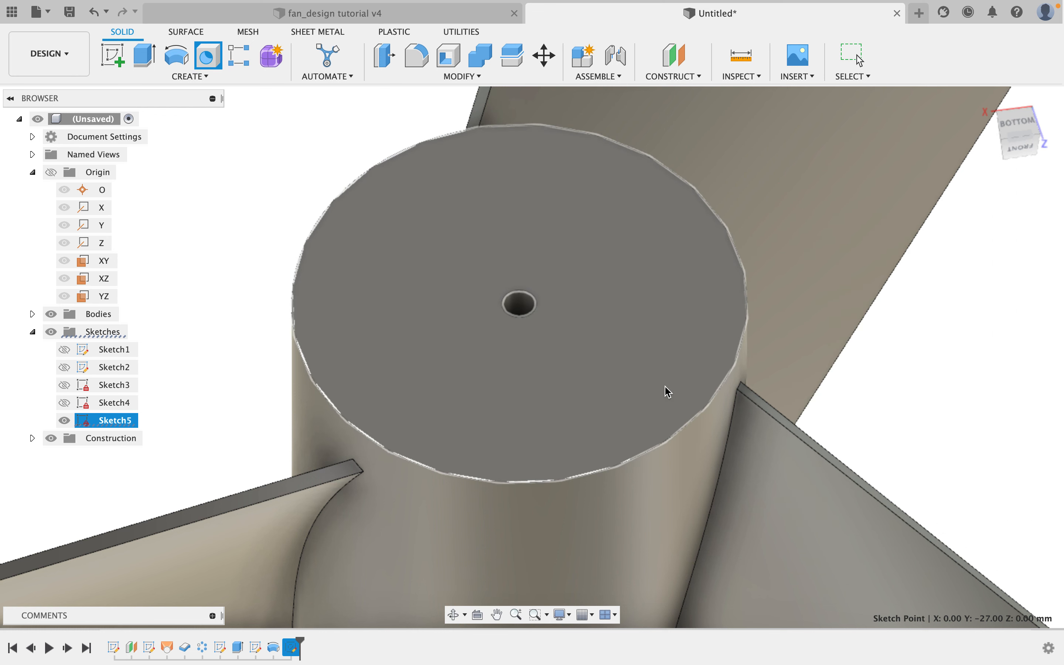
Compare the fan model with the reference fan_design tutorial v4 document.
{"action": "scroll", "coordinate": [665, 387], "scroll_direction": "down", "scroll_amount": 5}
{"action": "middle_click_drag", "start_coordinate": [703, 388], "coordinate": [627, 426], "text": "shift"}
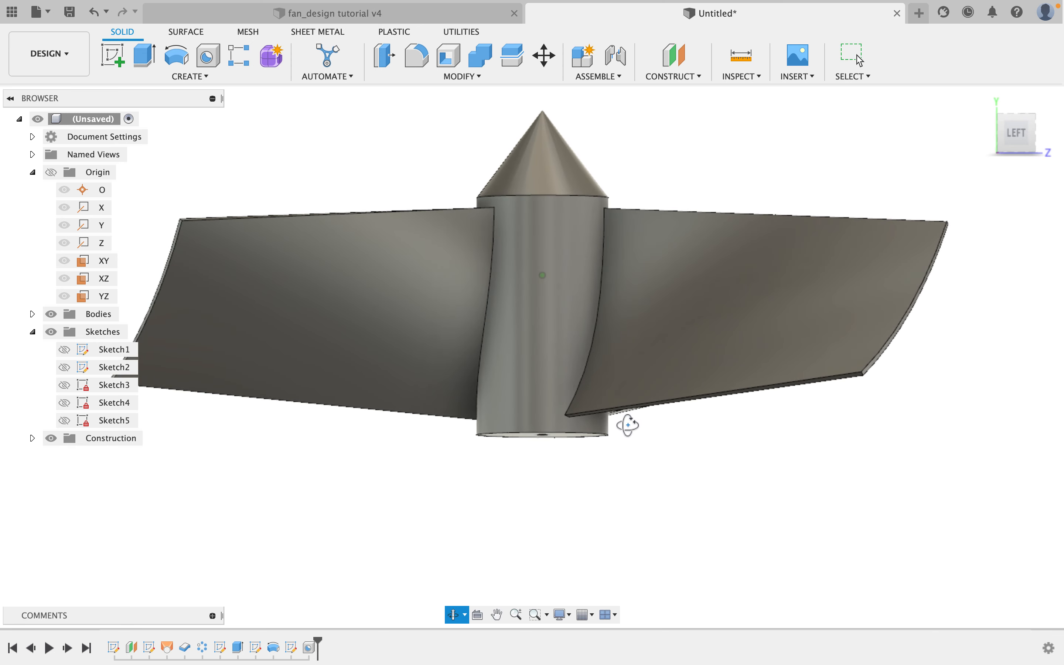
{"action": "left_click", "coordinate": [354, 19]}
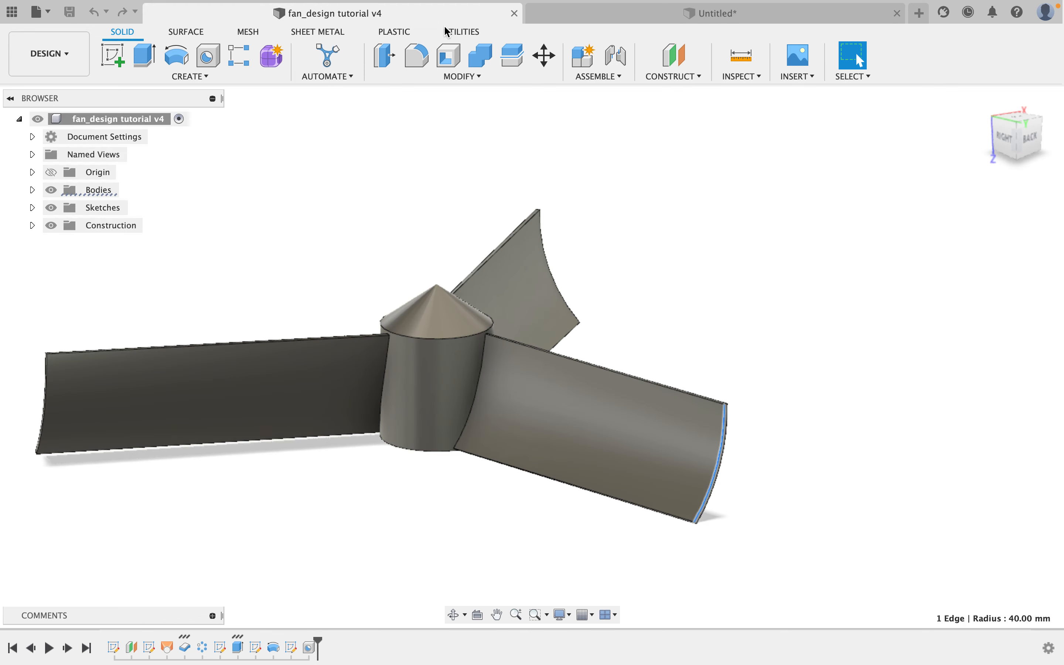
{"action": "left_click", "coordinate": [633, 16]}
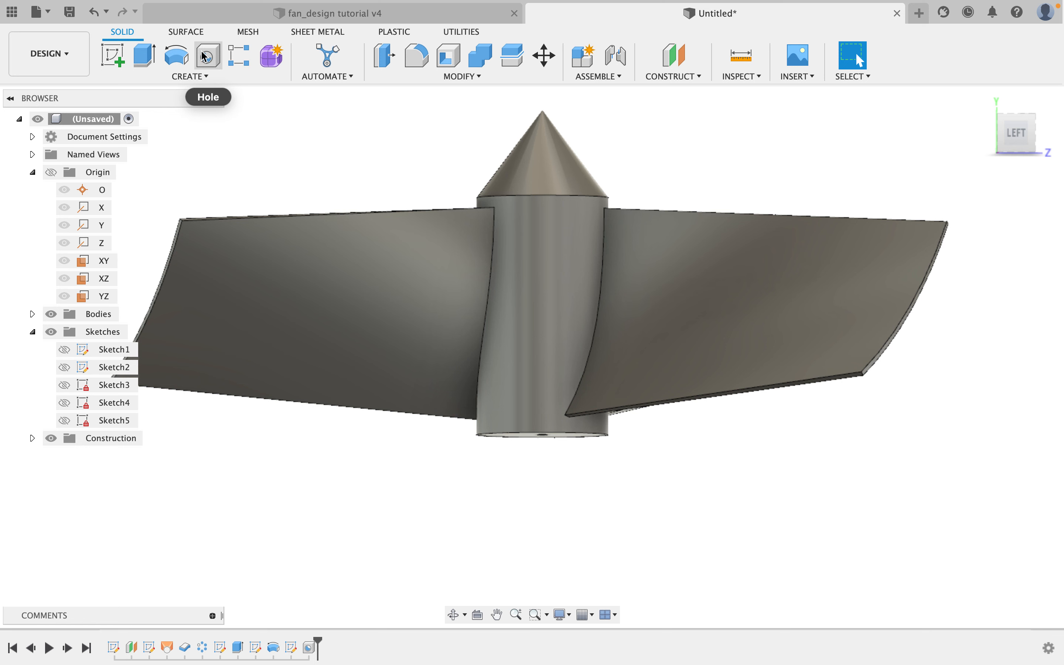
{"action": "left_click", "coordinate": [187, 32]}
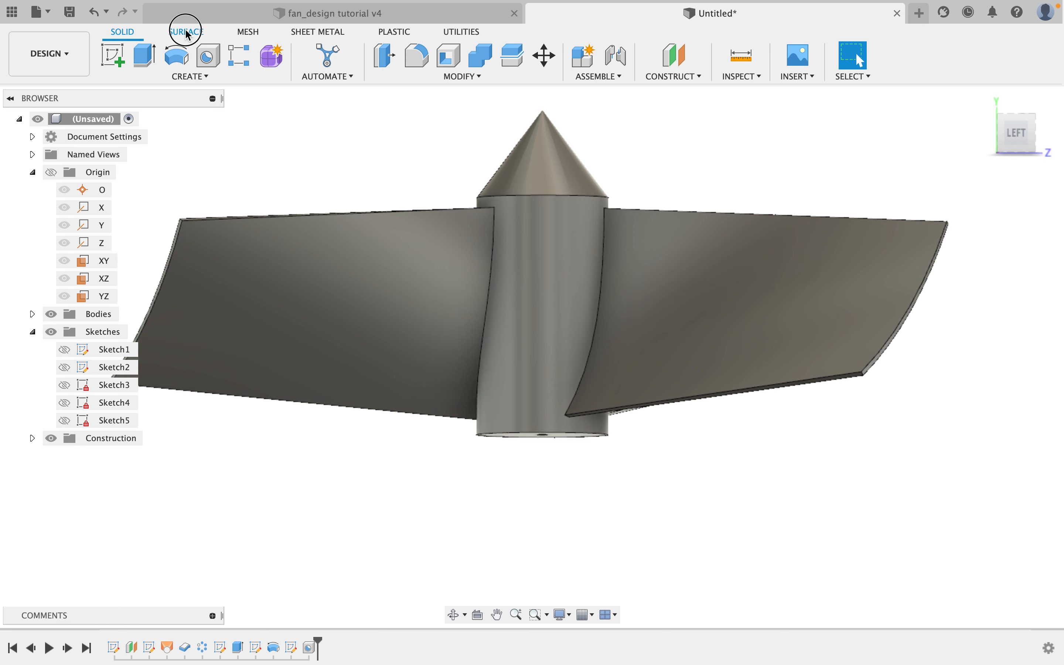
{"action": "left_click", "coordinate": [123, 34]}
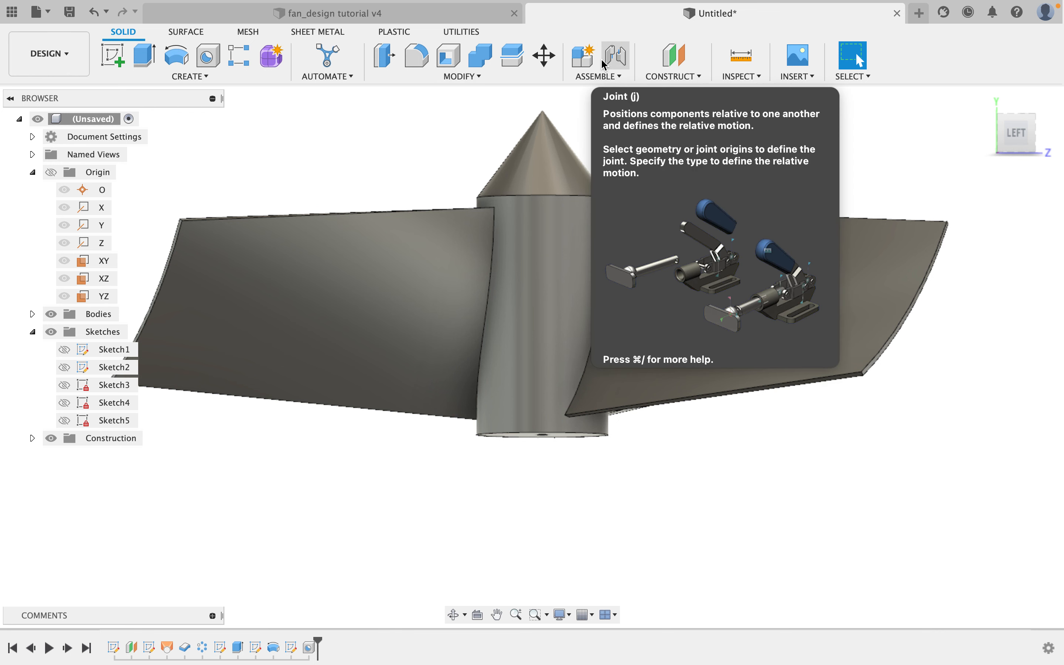
{"action": "scroll", "coordinate": [429, 162], "scroll_direction": "down", "scroll_amount": 3}
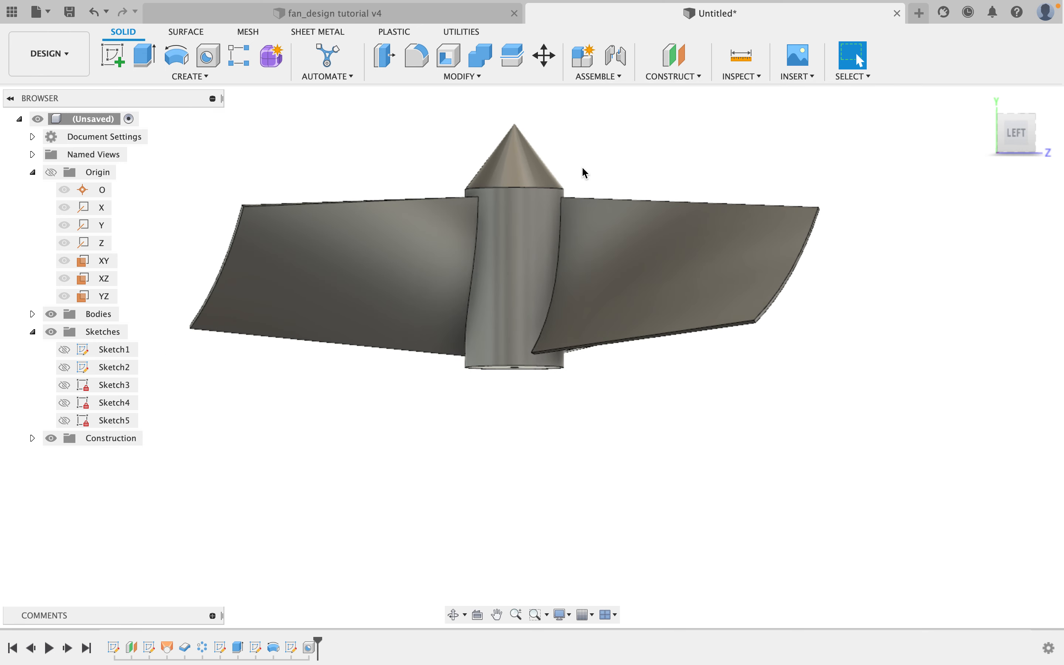
{"action": "middle_click_drag", "start_coordinate": [581, 164], "coordinate": [518, 205], "text": "shift"}
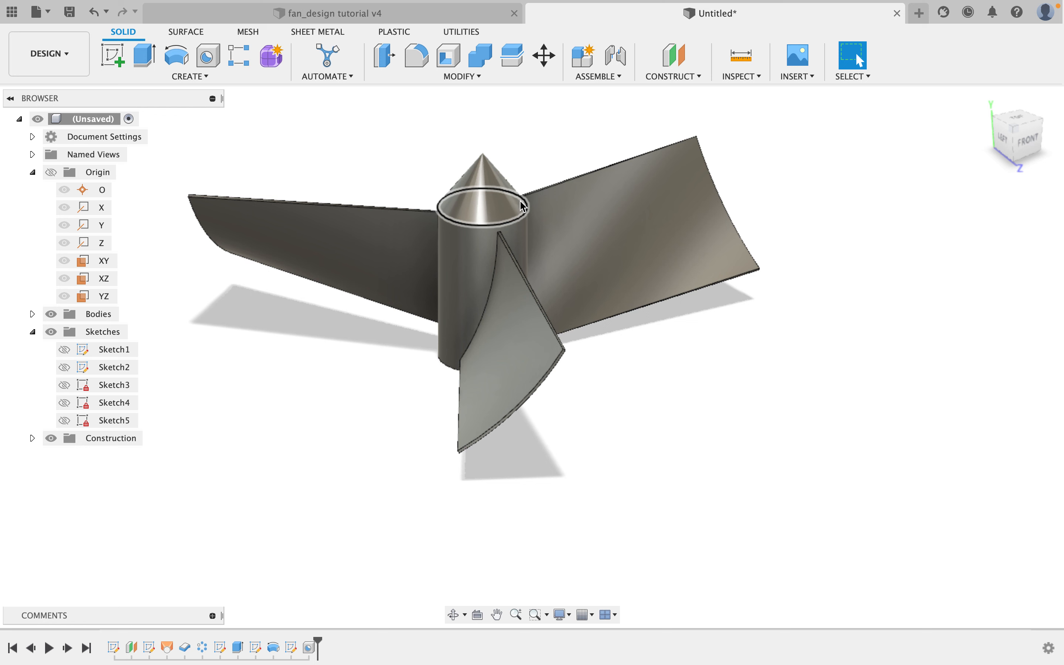